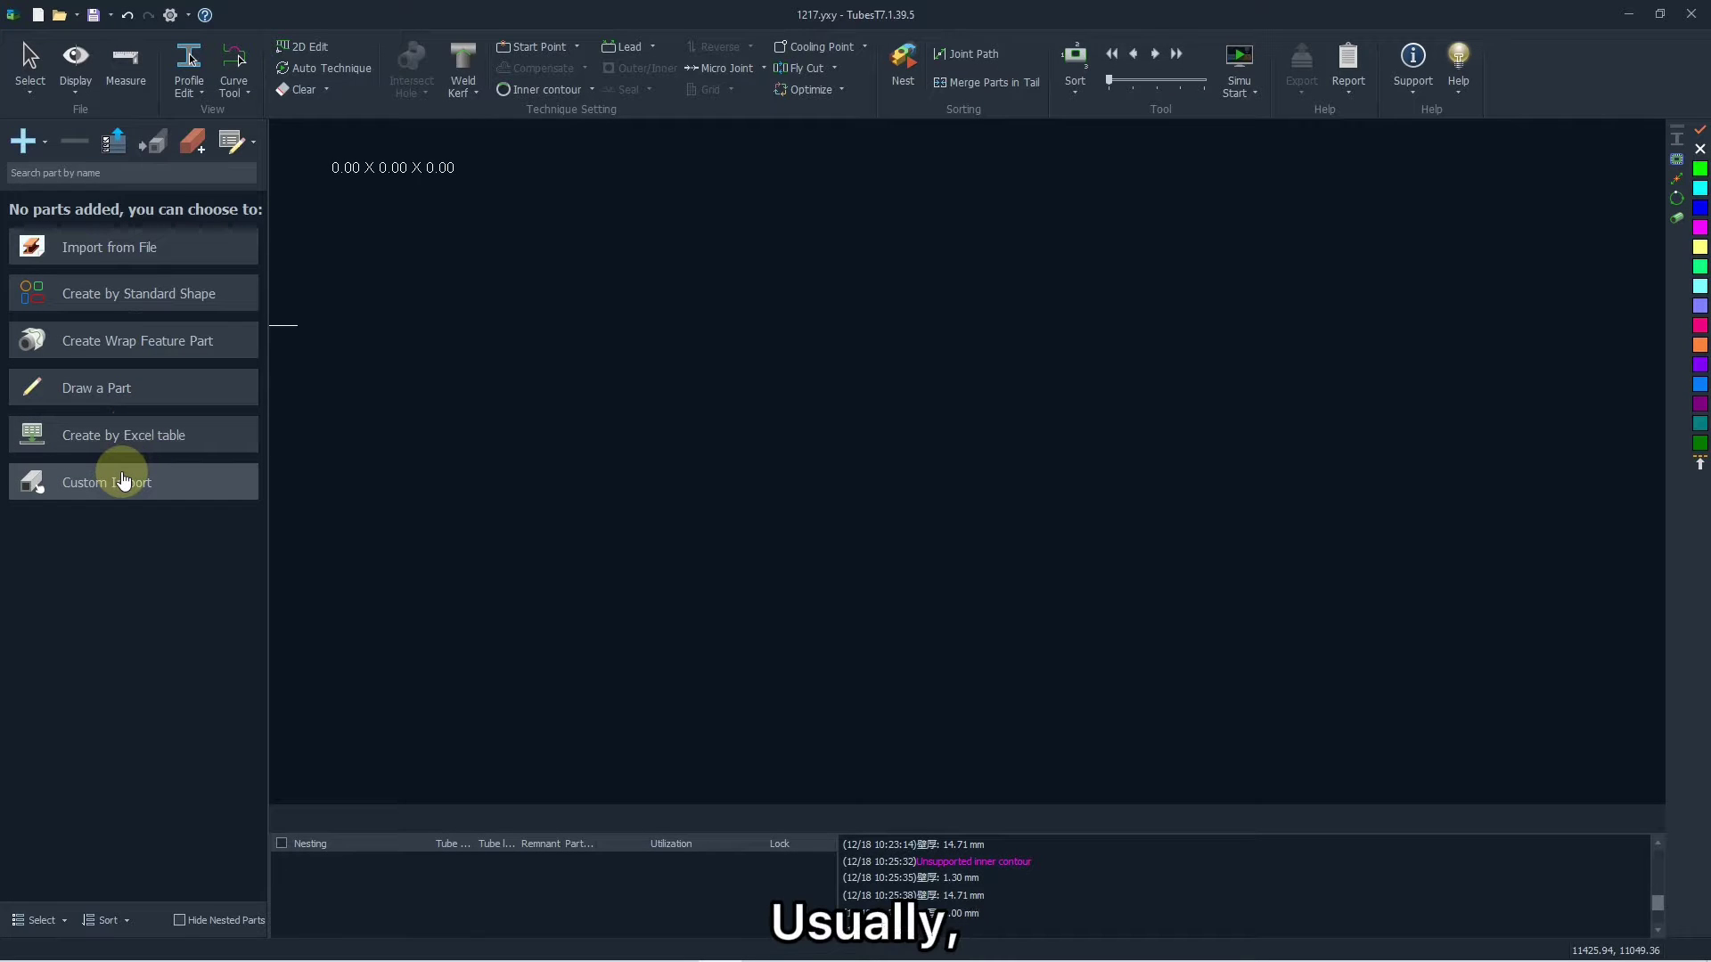
Step: Draw a new part with a circular main tube of 40 mm radius, 3 mm wall thickness and 200 mm length
left_click(116, 381)
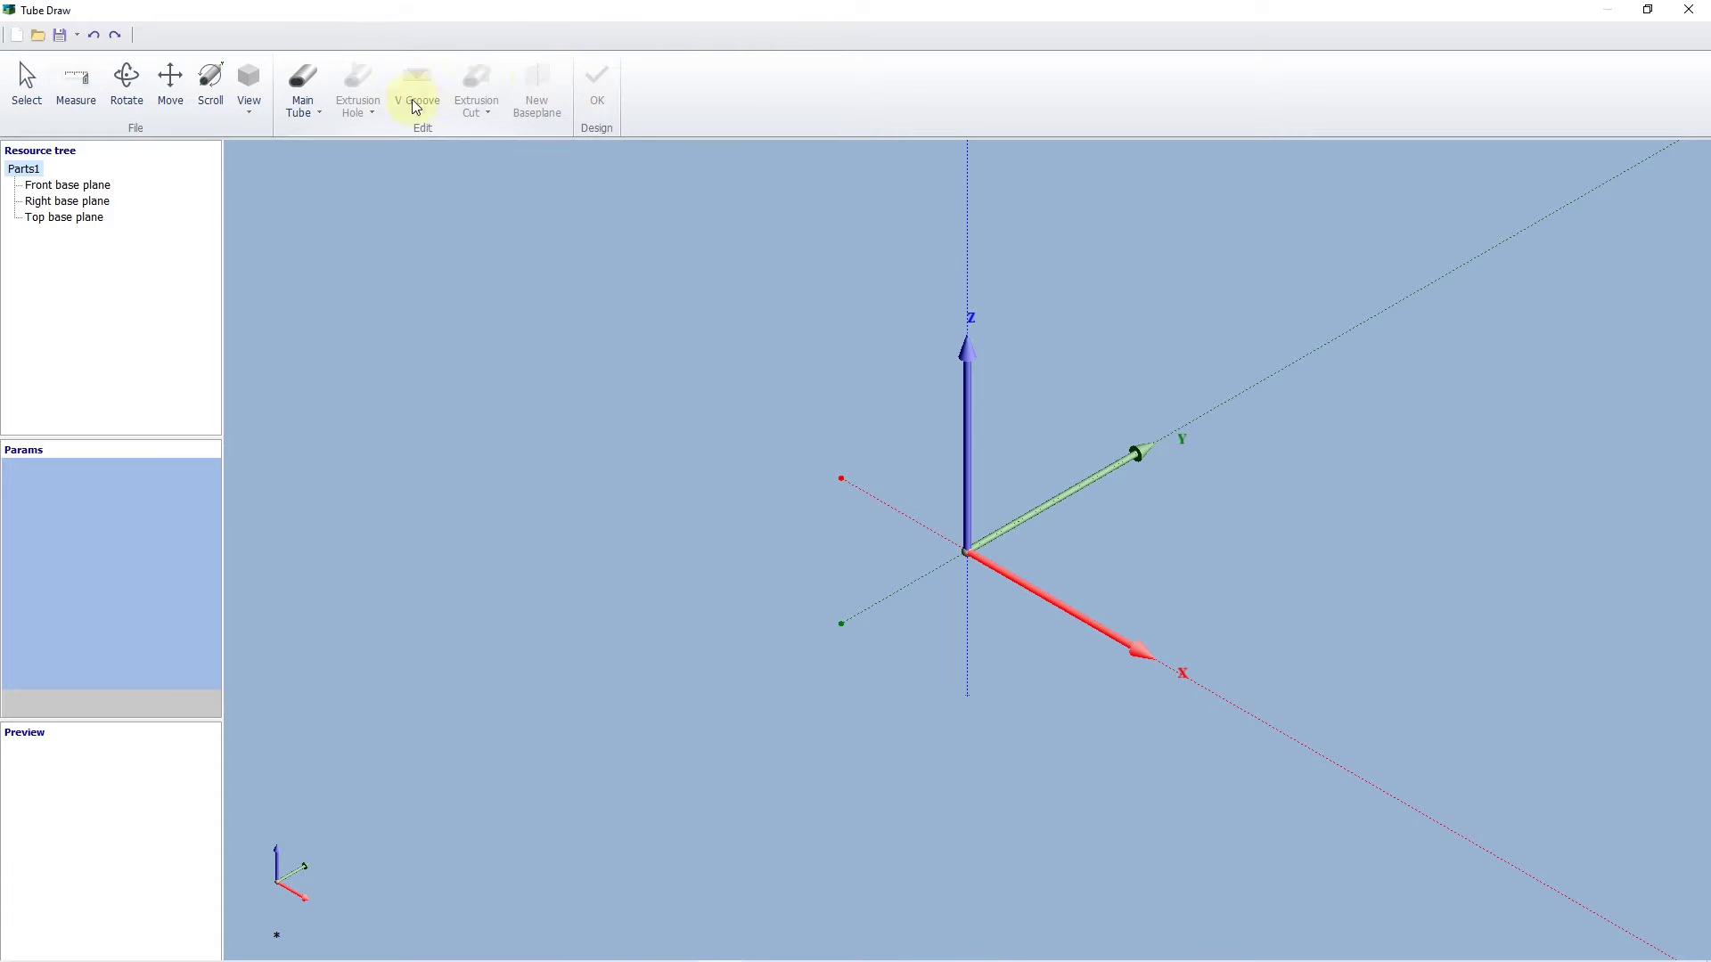
left_click(304, 96)
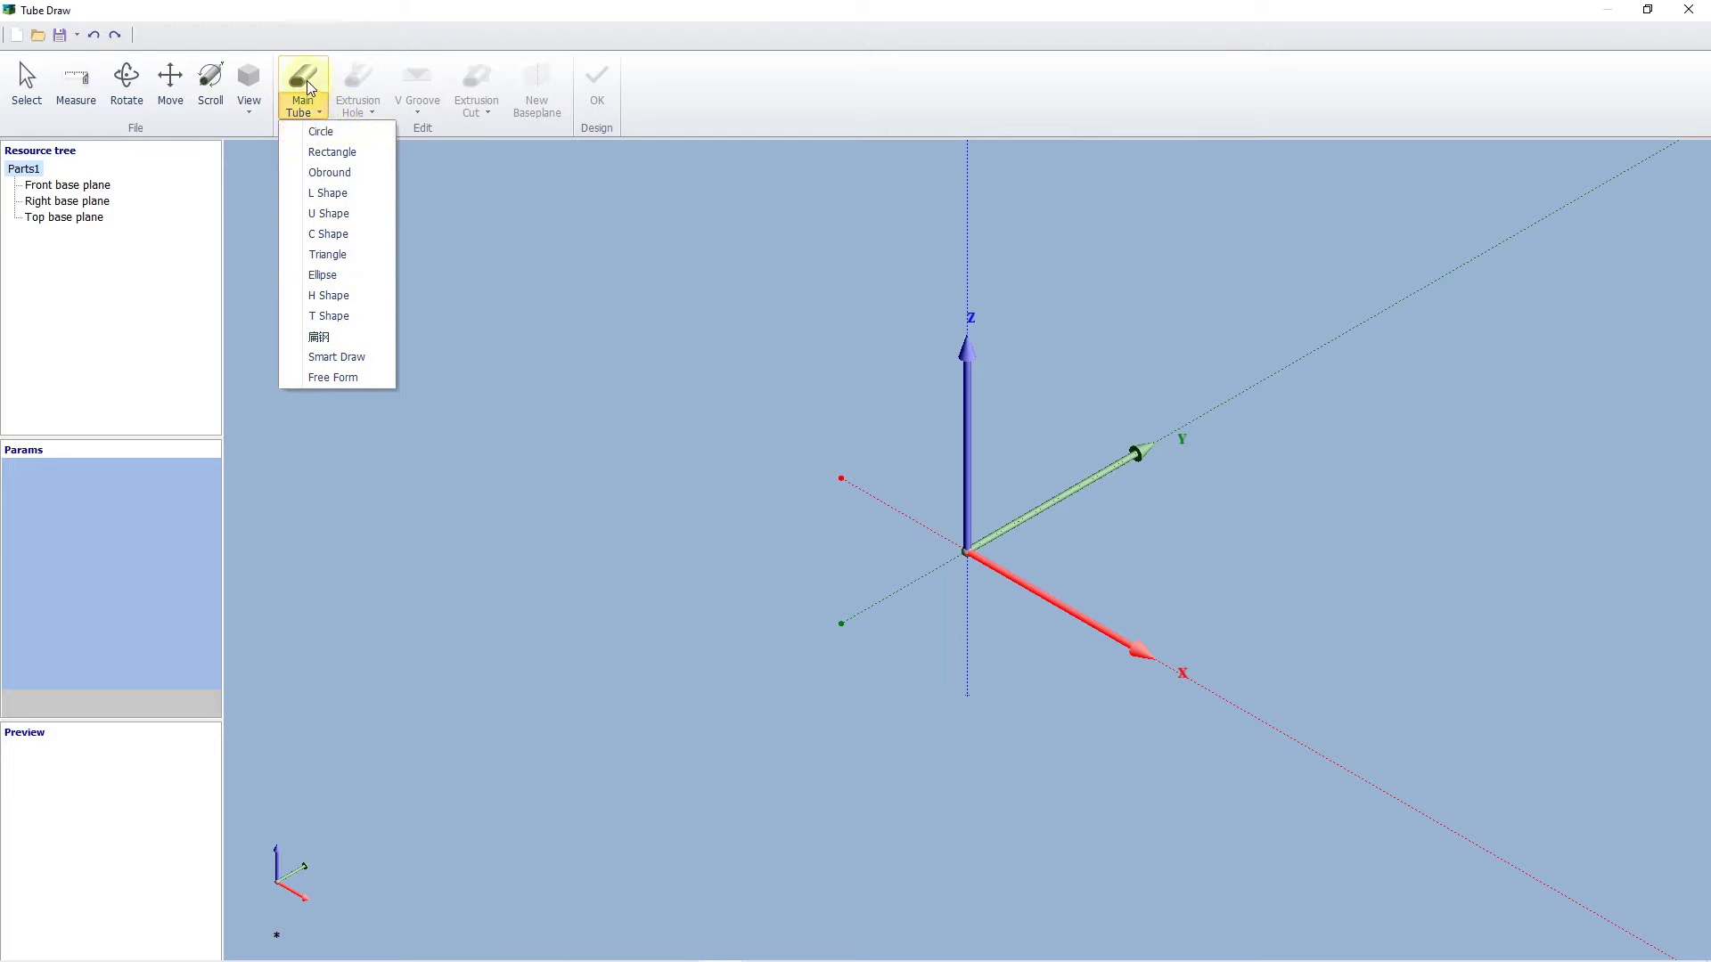
left_click(337, 131)
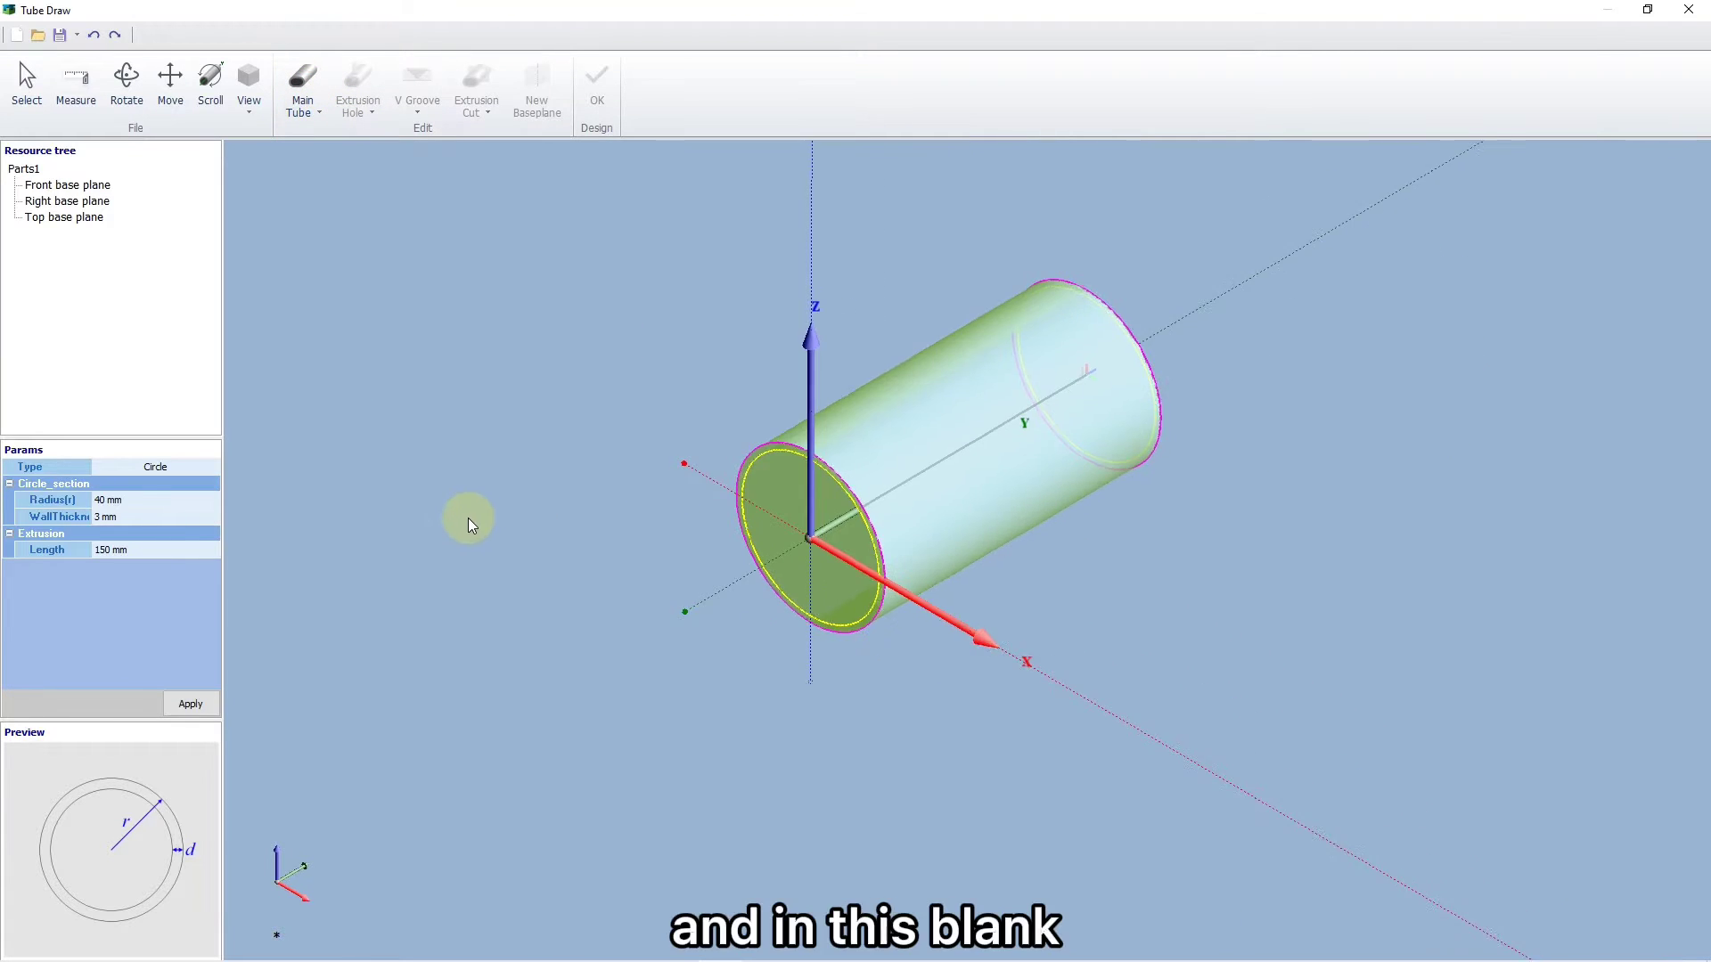
middle_click_drag(470, 511, 365, 514)
left_click(134, 550)
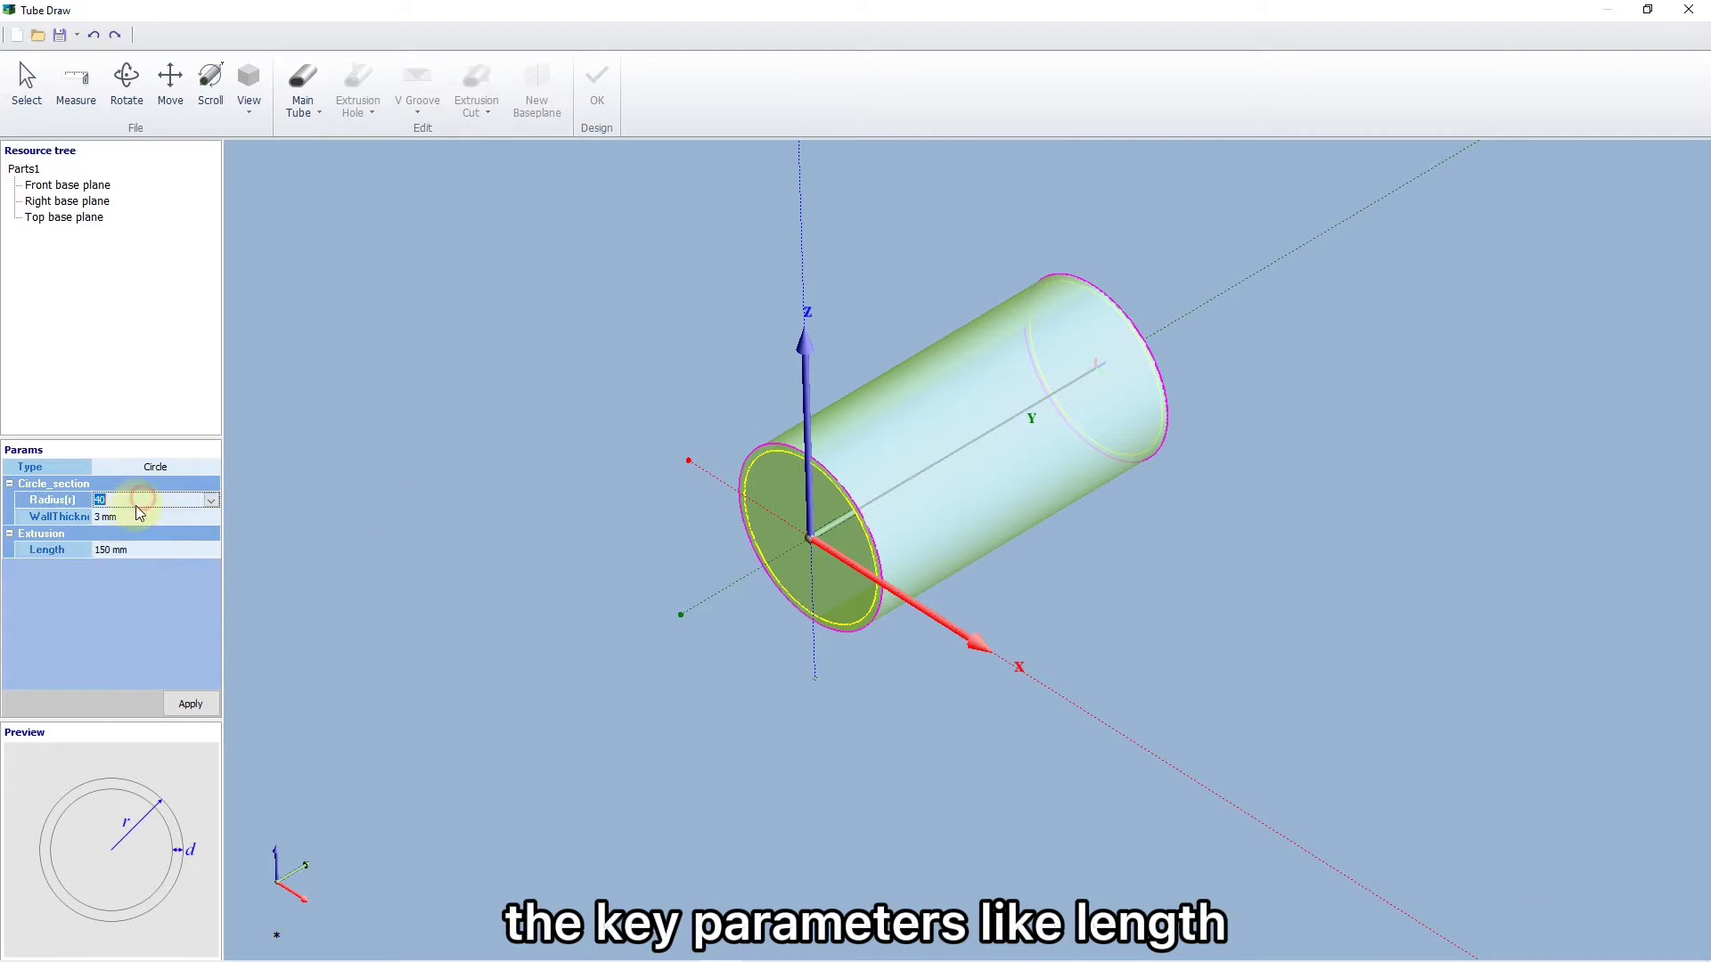
left_click(133, 516)
left_click(127, 550)
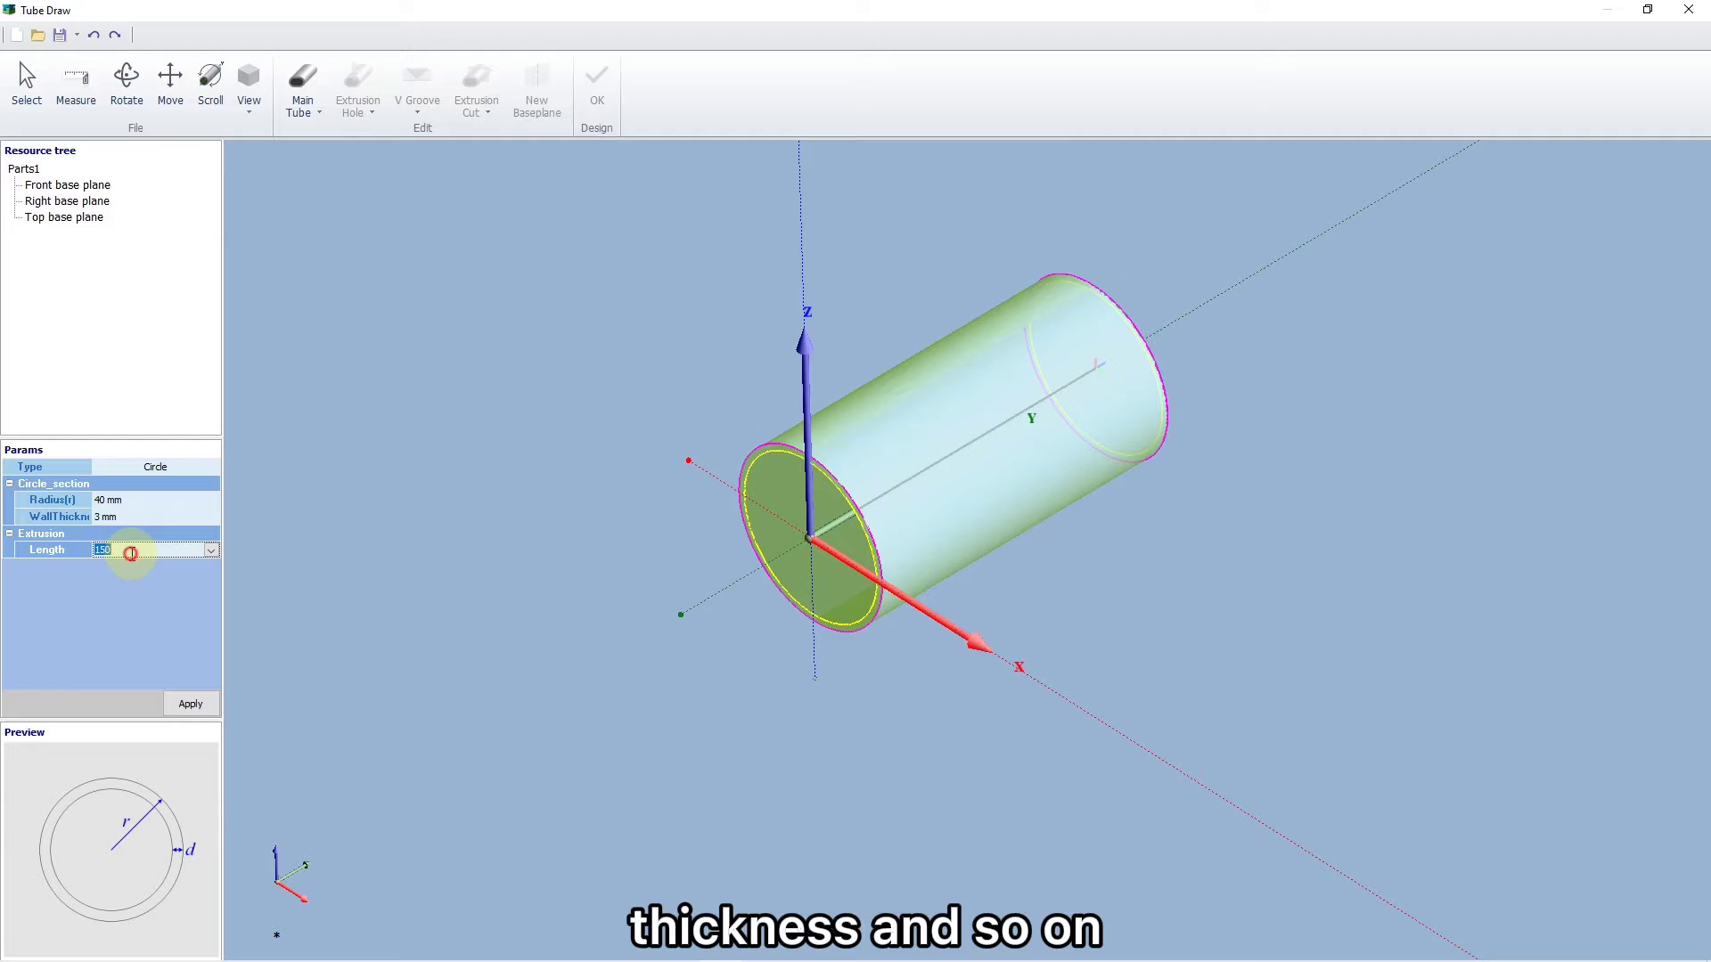
type("200")
left_click(181, 558)
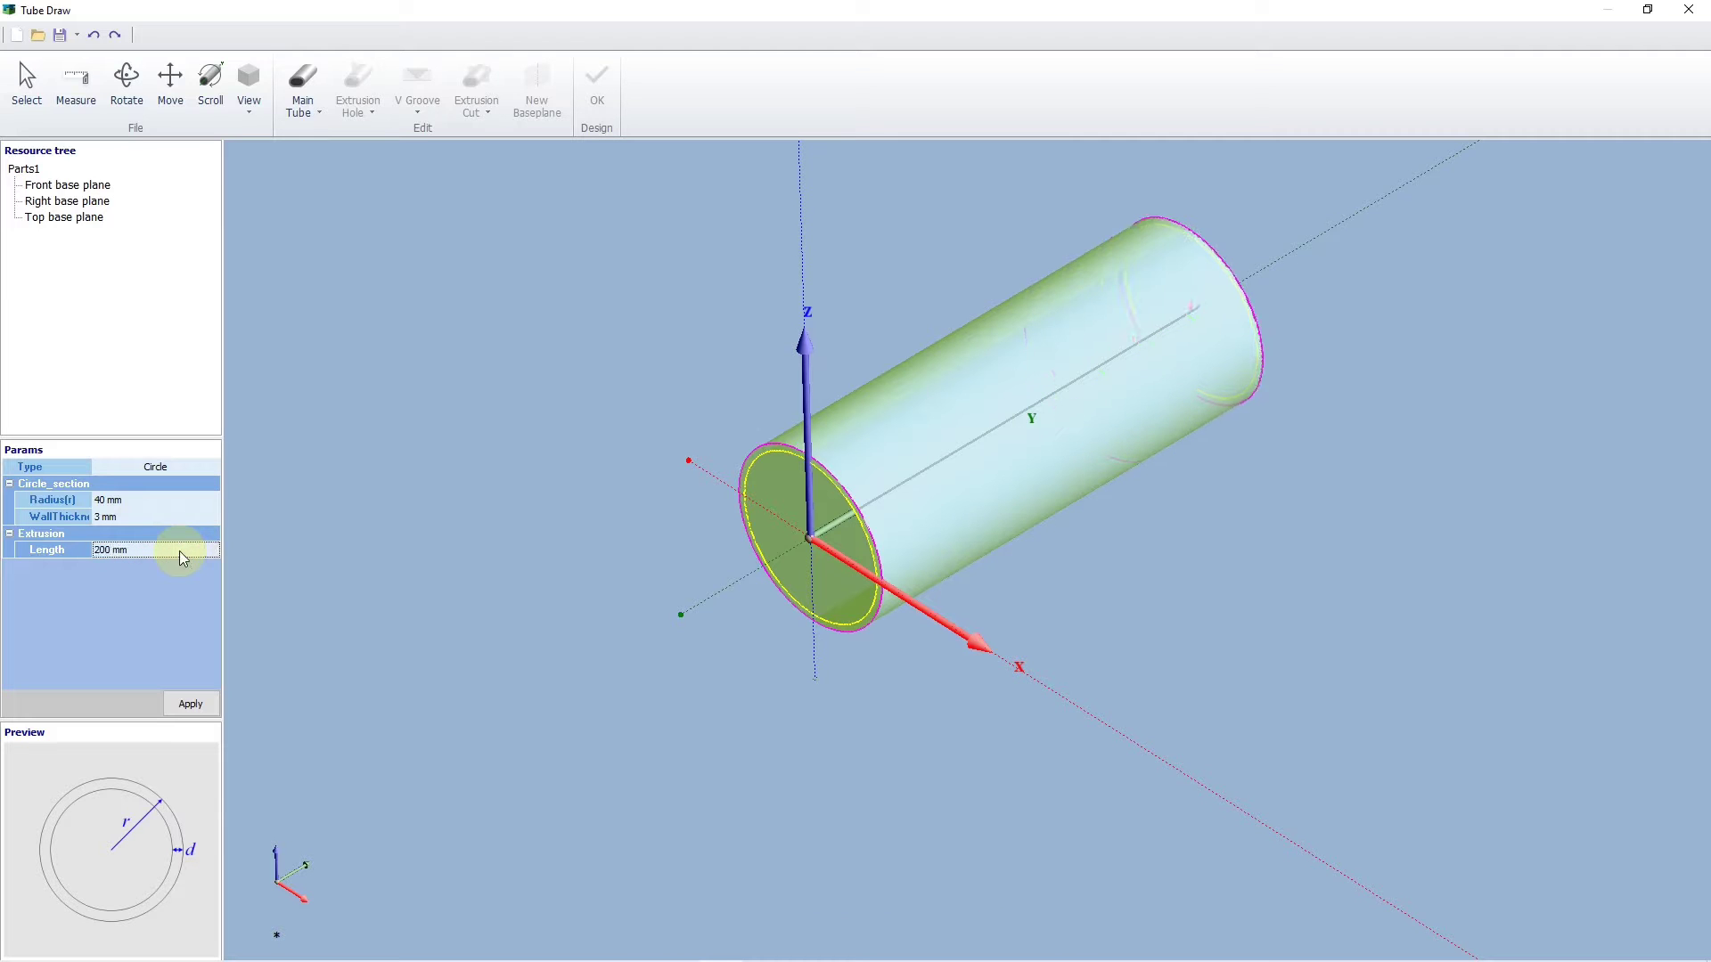
mouse_move(803, 505)
left_mouse_down()
mouse_move(588, 633)
mouse_move(636, 570)
left_mouse_up()
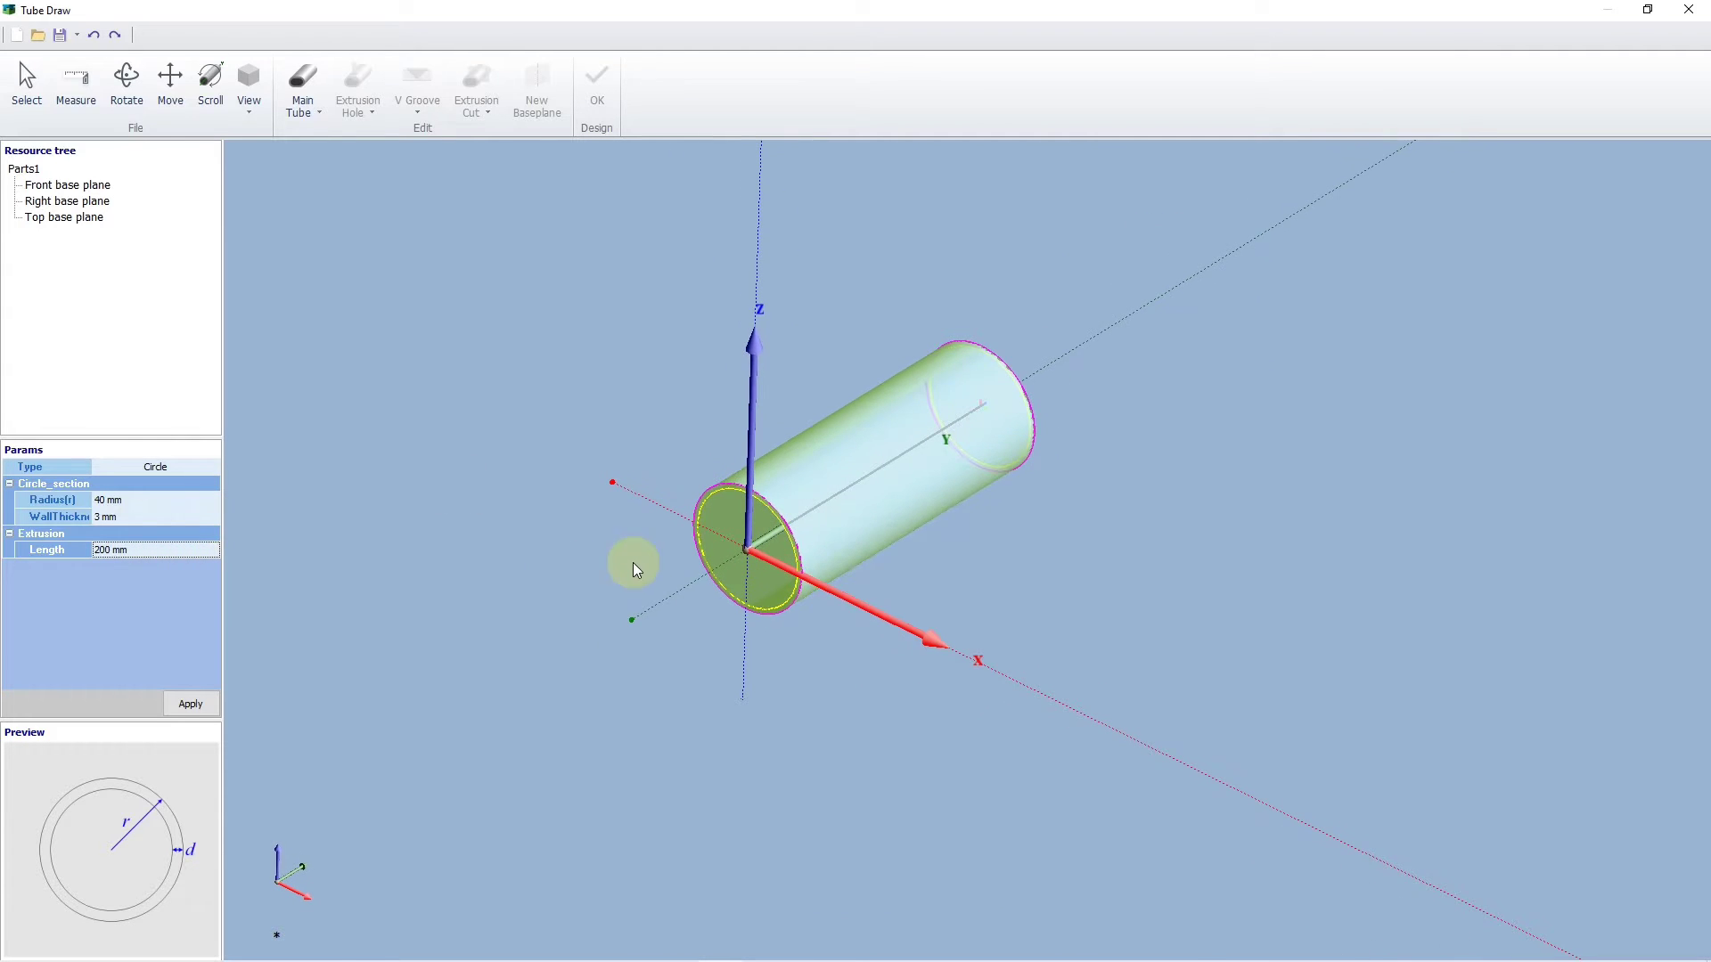
left_click(187, 704)
Step: Start a circular extrusion hole through the whole tube, switch off its array and set its Y translation to 0 mm
left_click(369, 113)
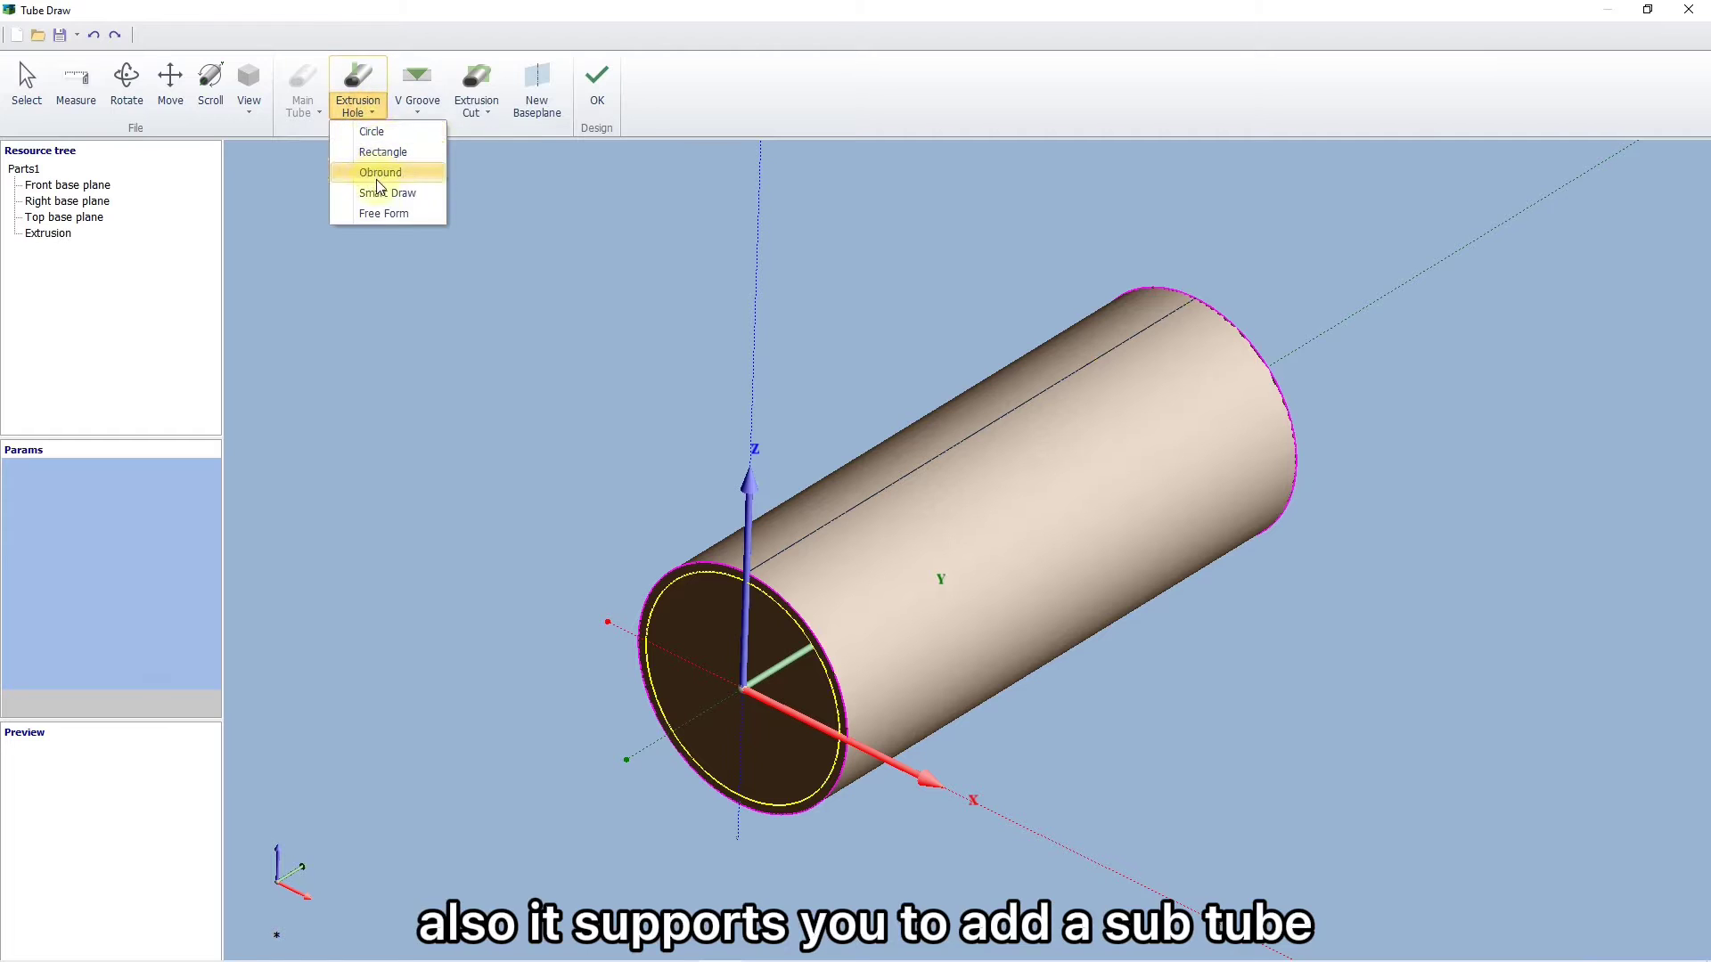
left_click(392, 132)
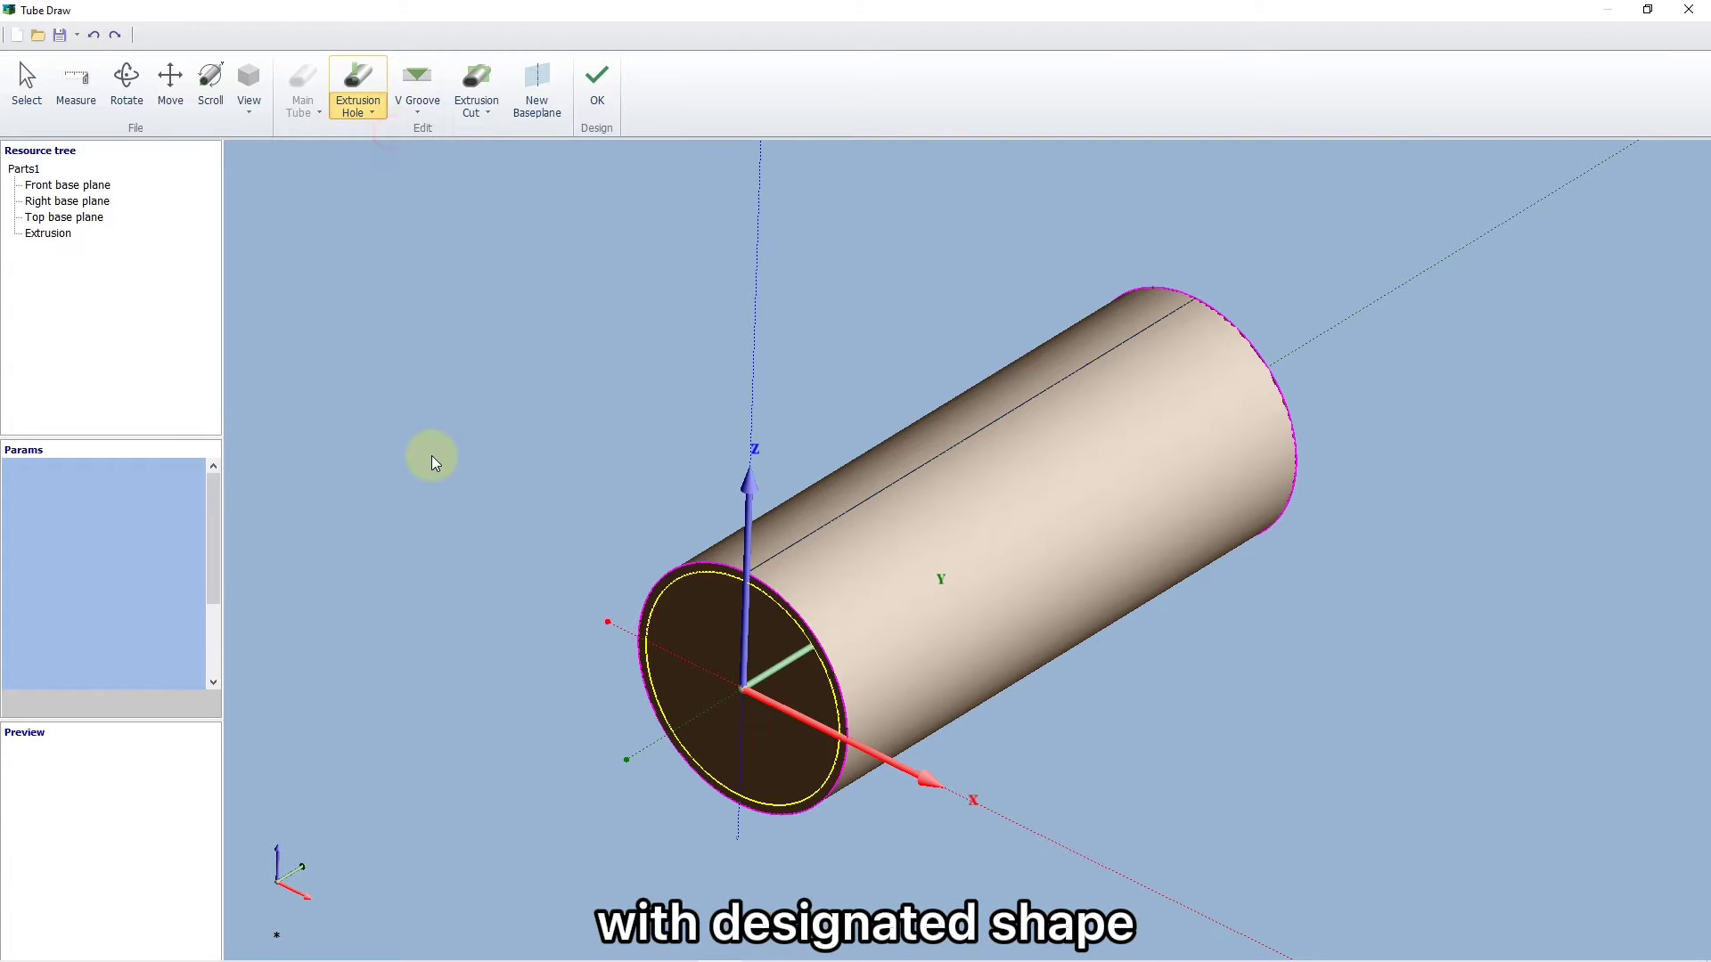
left_click_drag(415, 543, 376, 490)
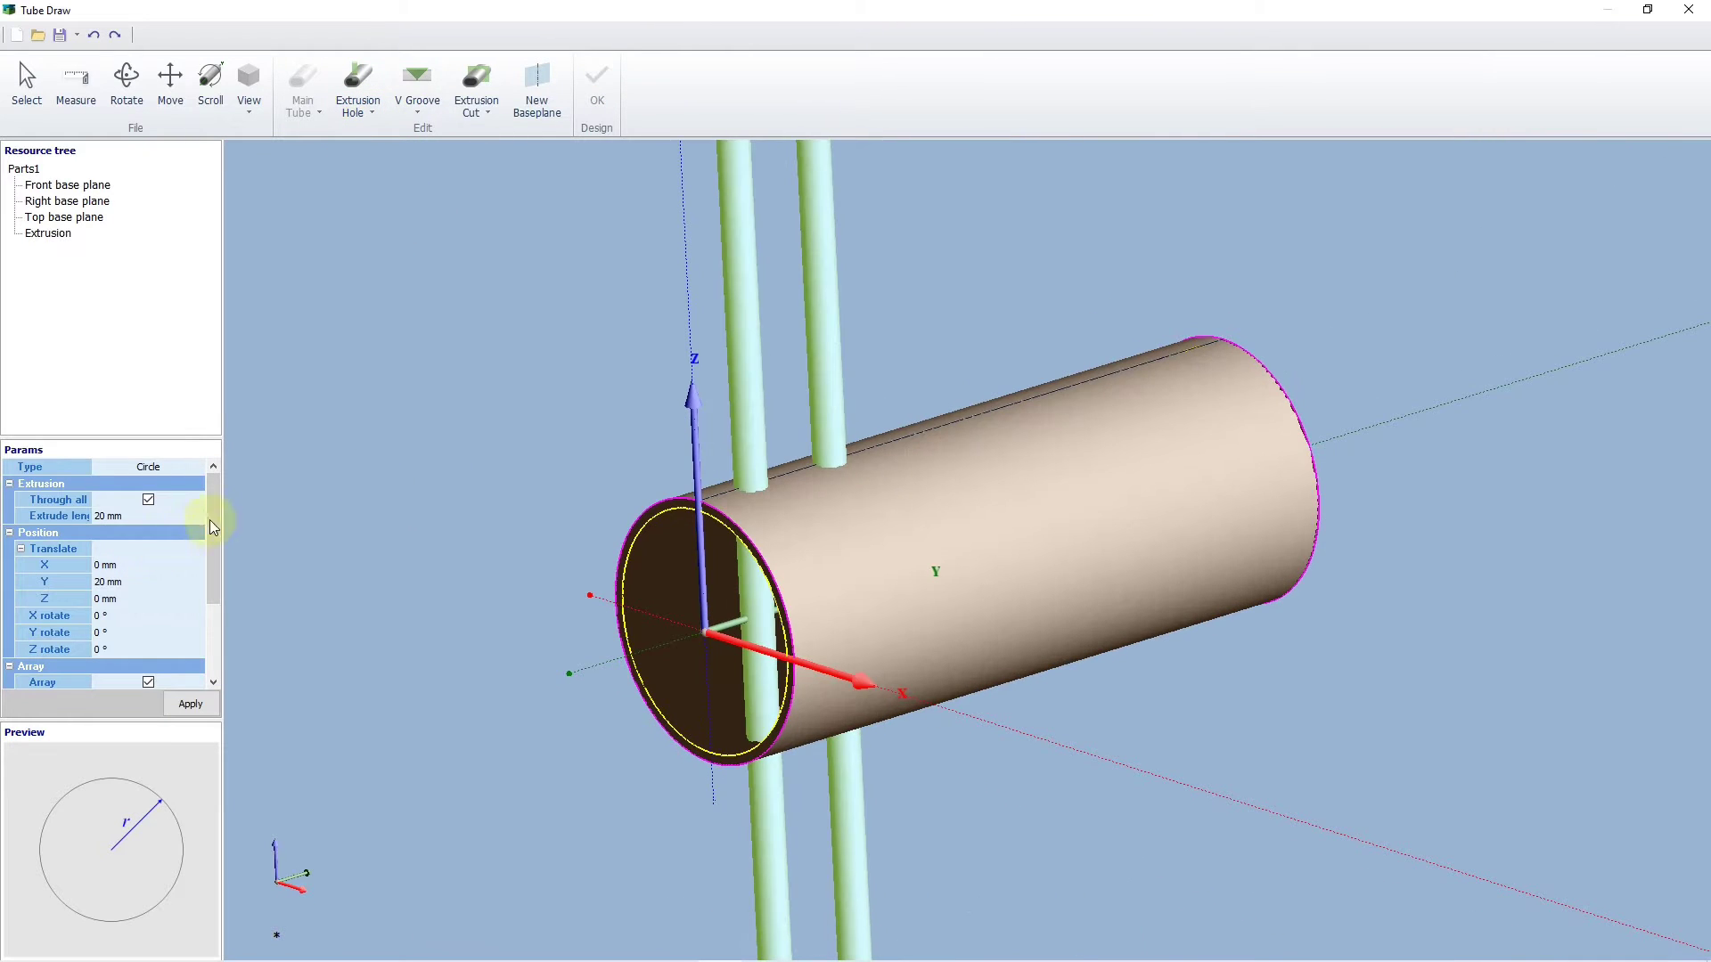
left_click_drag(214, 517, 212, 604)
left_click(147, 567)
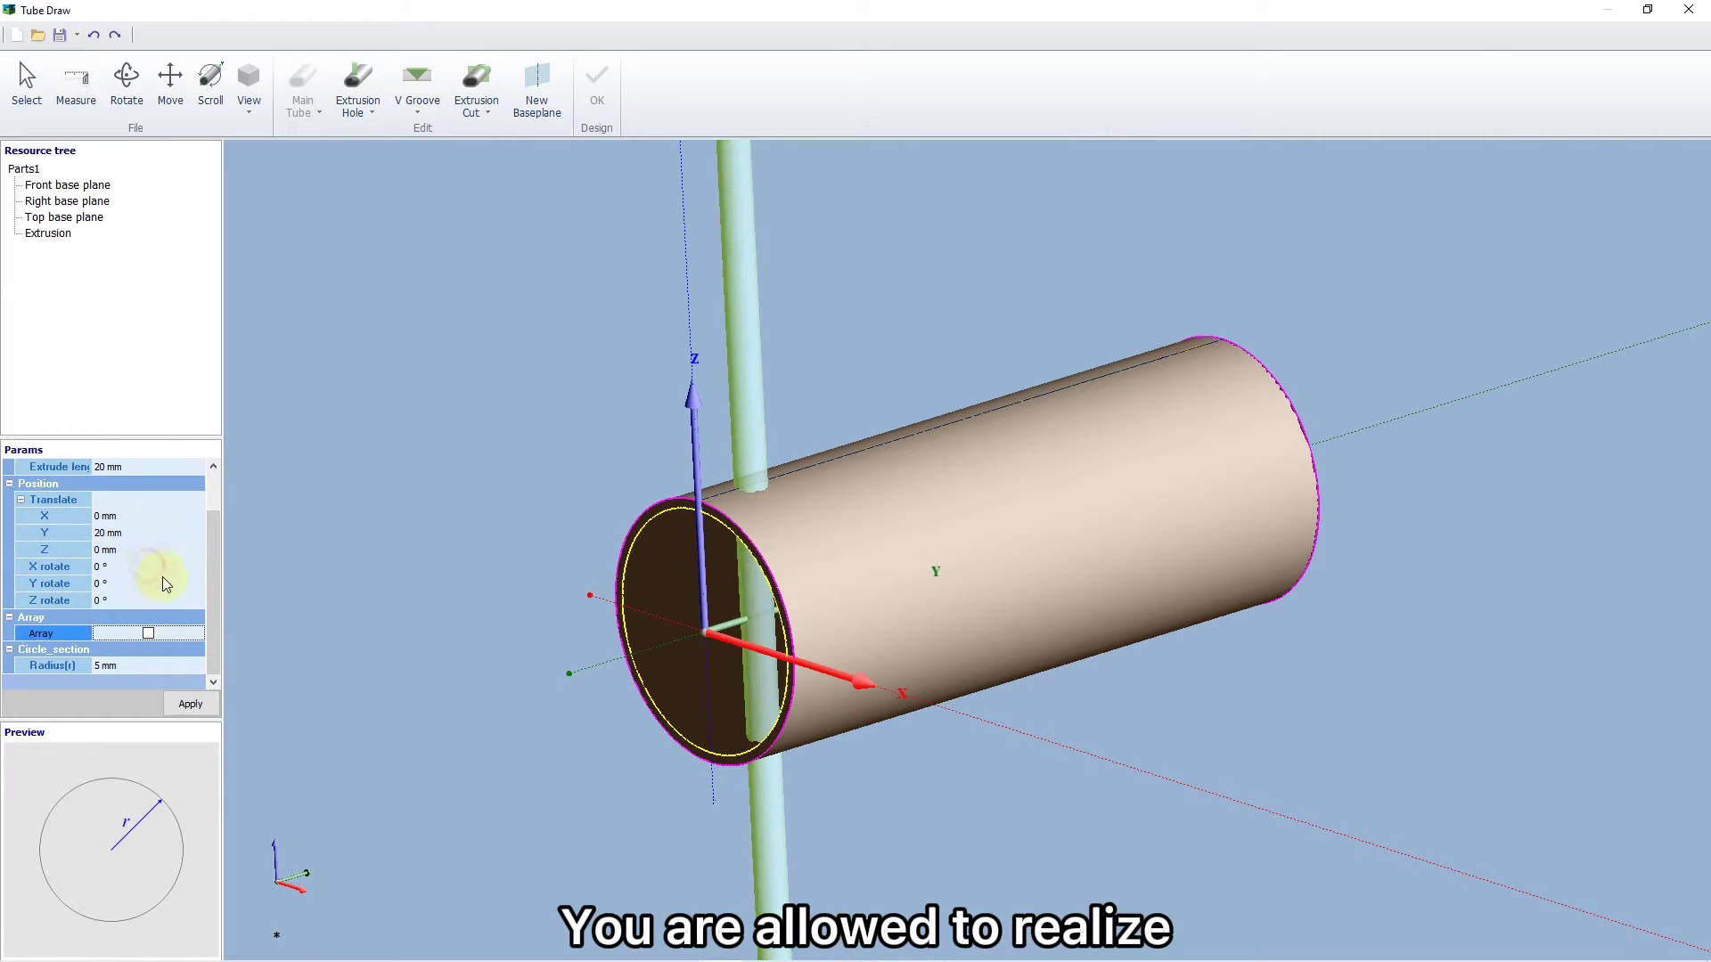
left_click(126, 538)
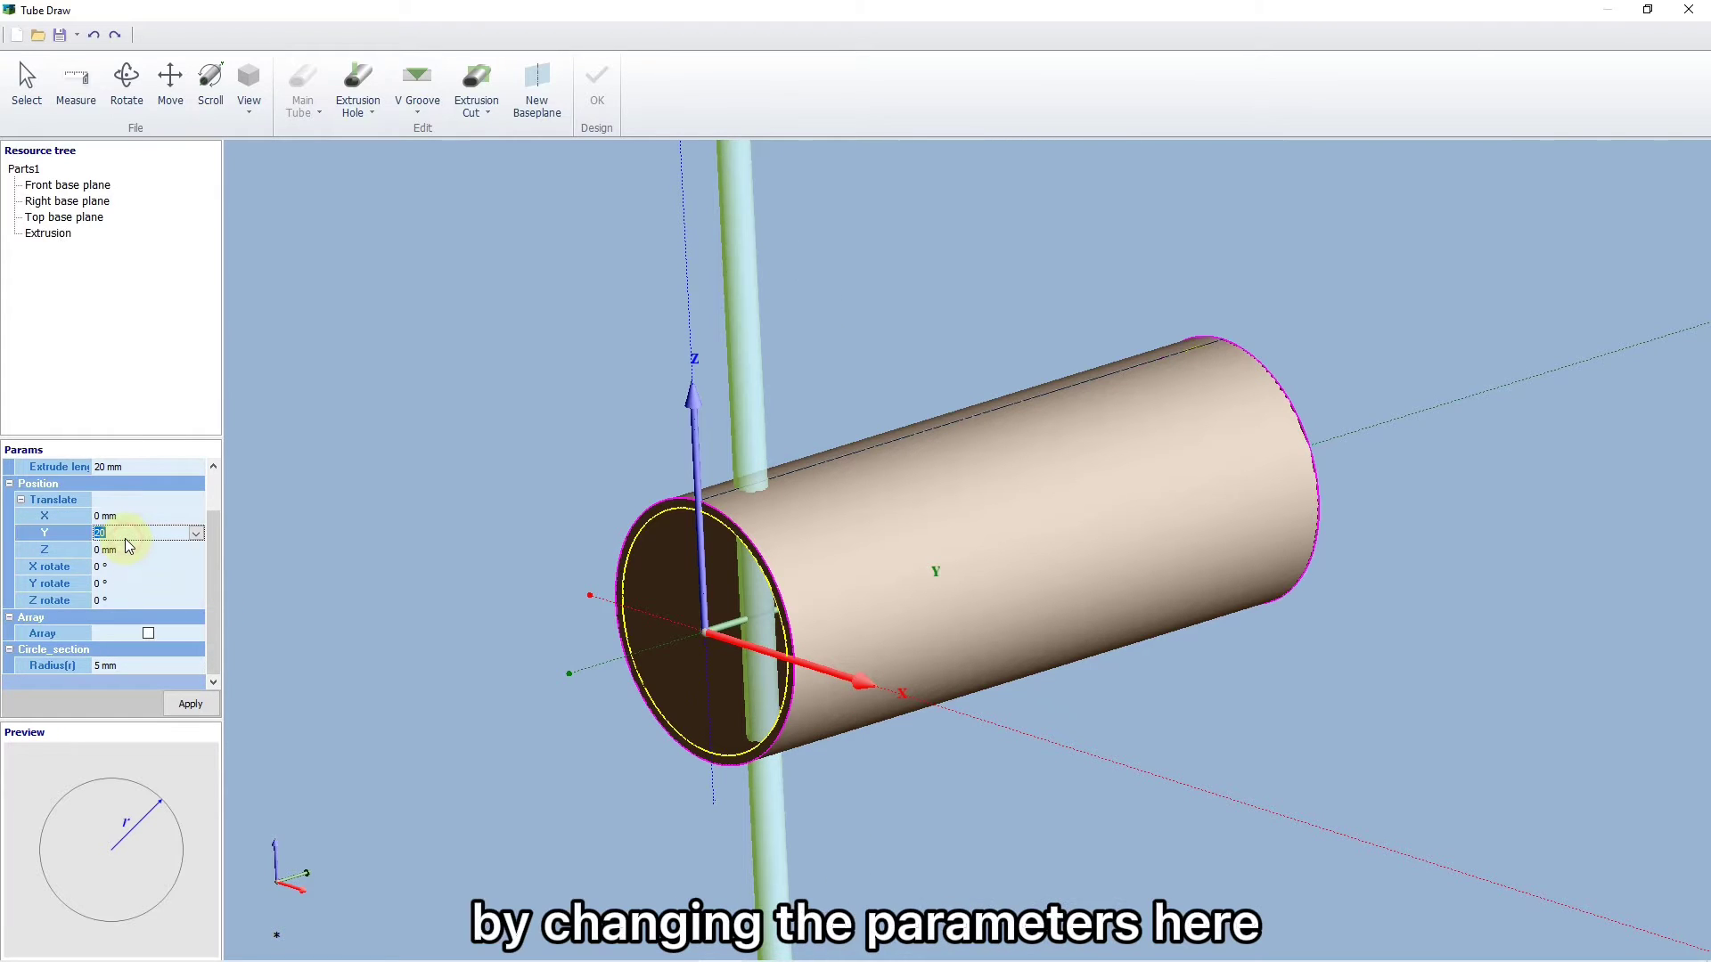
type("0")
key("Return")
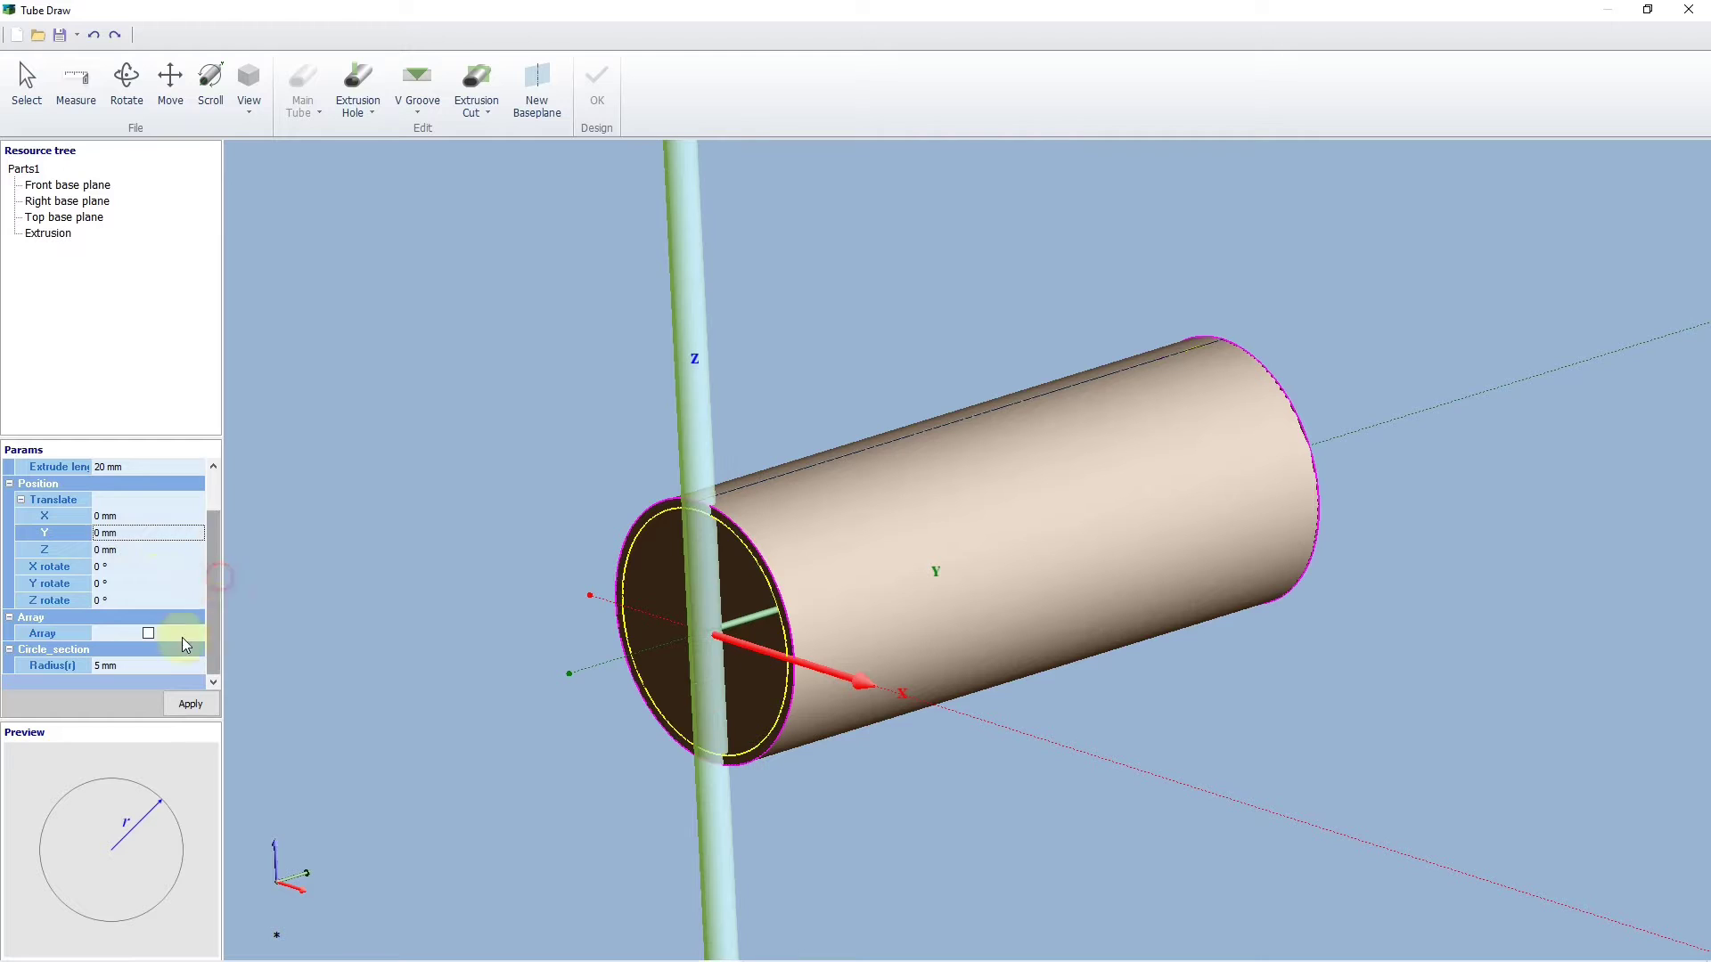
Step: Set the circular hole's radius to 40 mm and apply it to cut the tube's end
left_click(158, 666)
type("40")
key("Return")
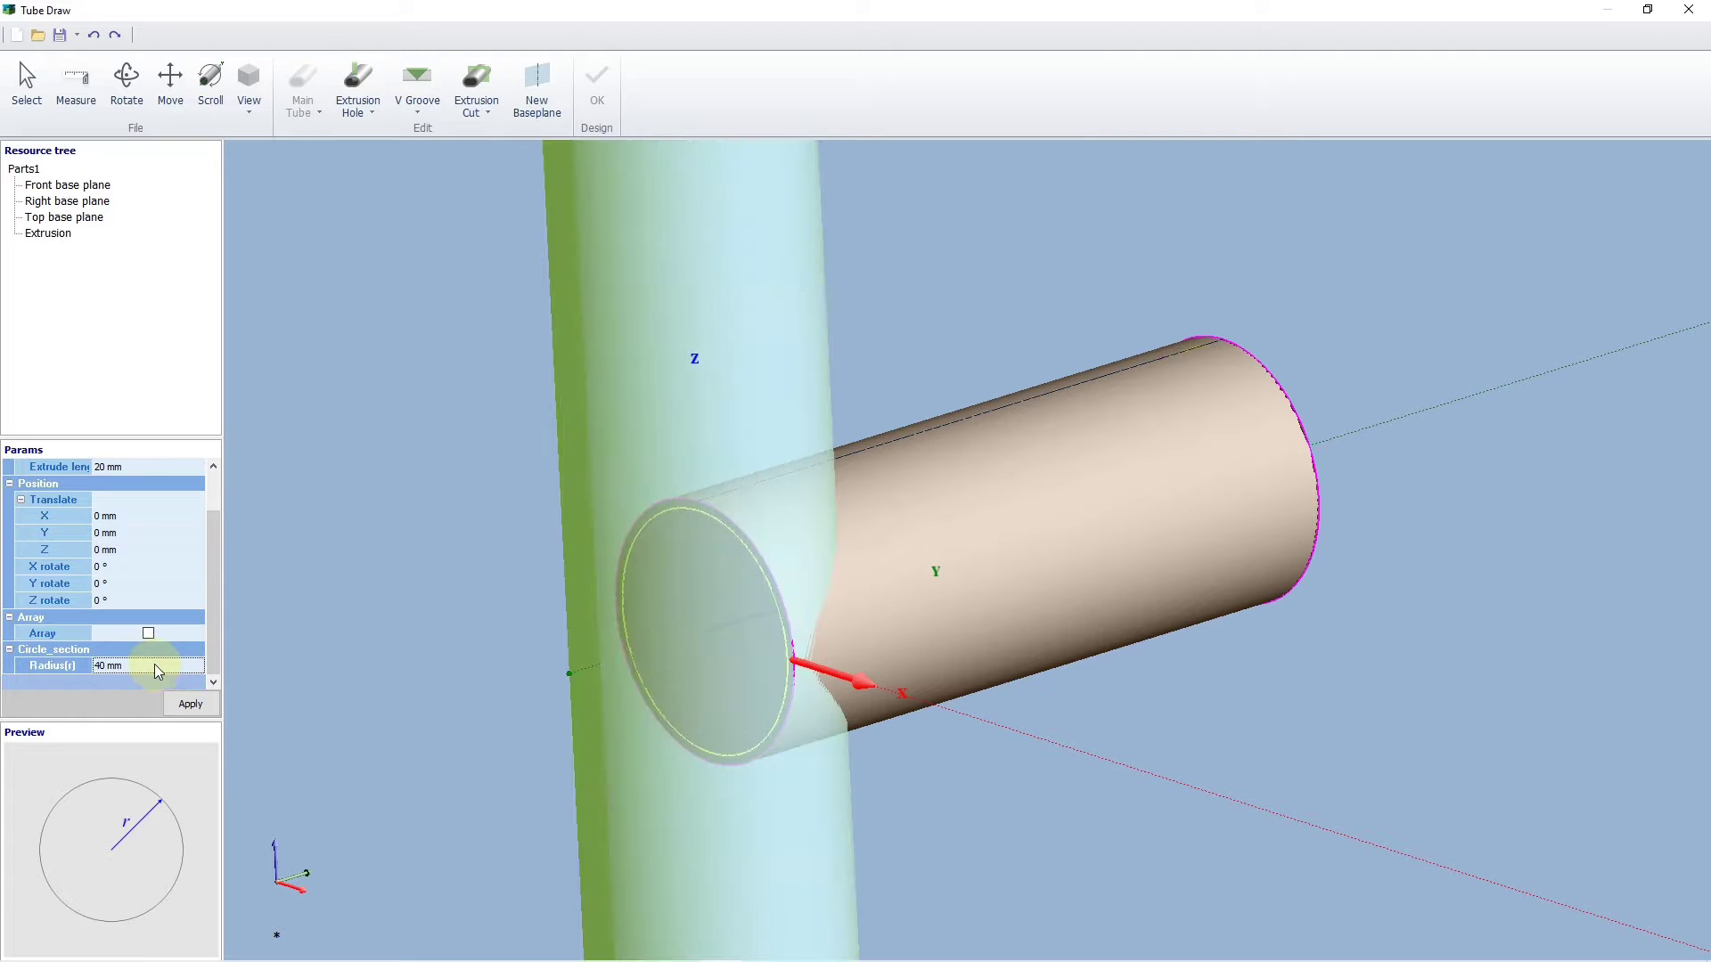
middle_click_drag(549, 624, 473, 737)
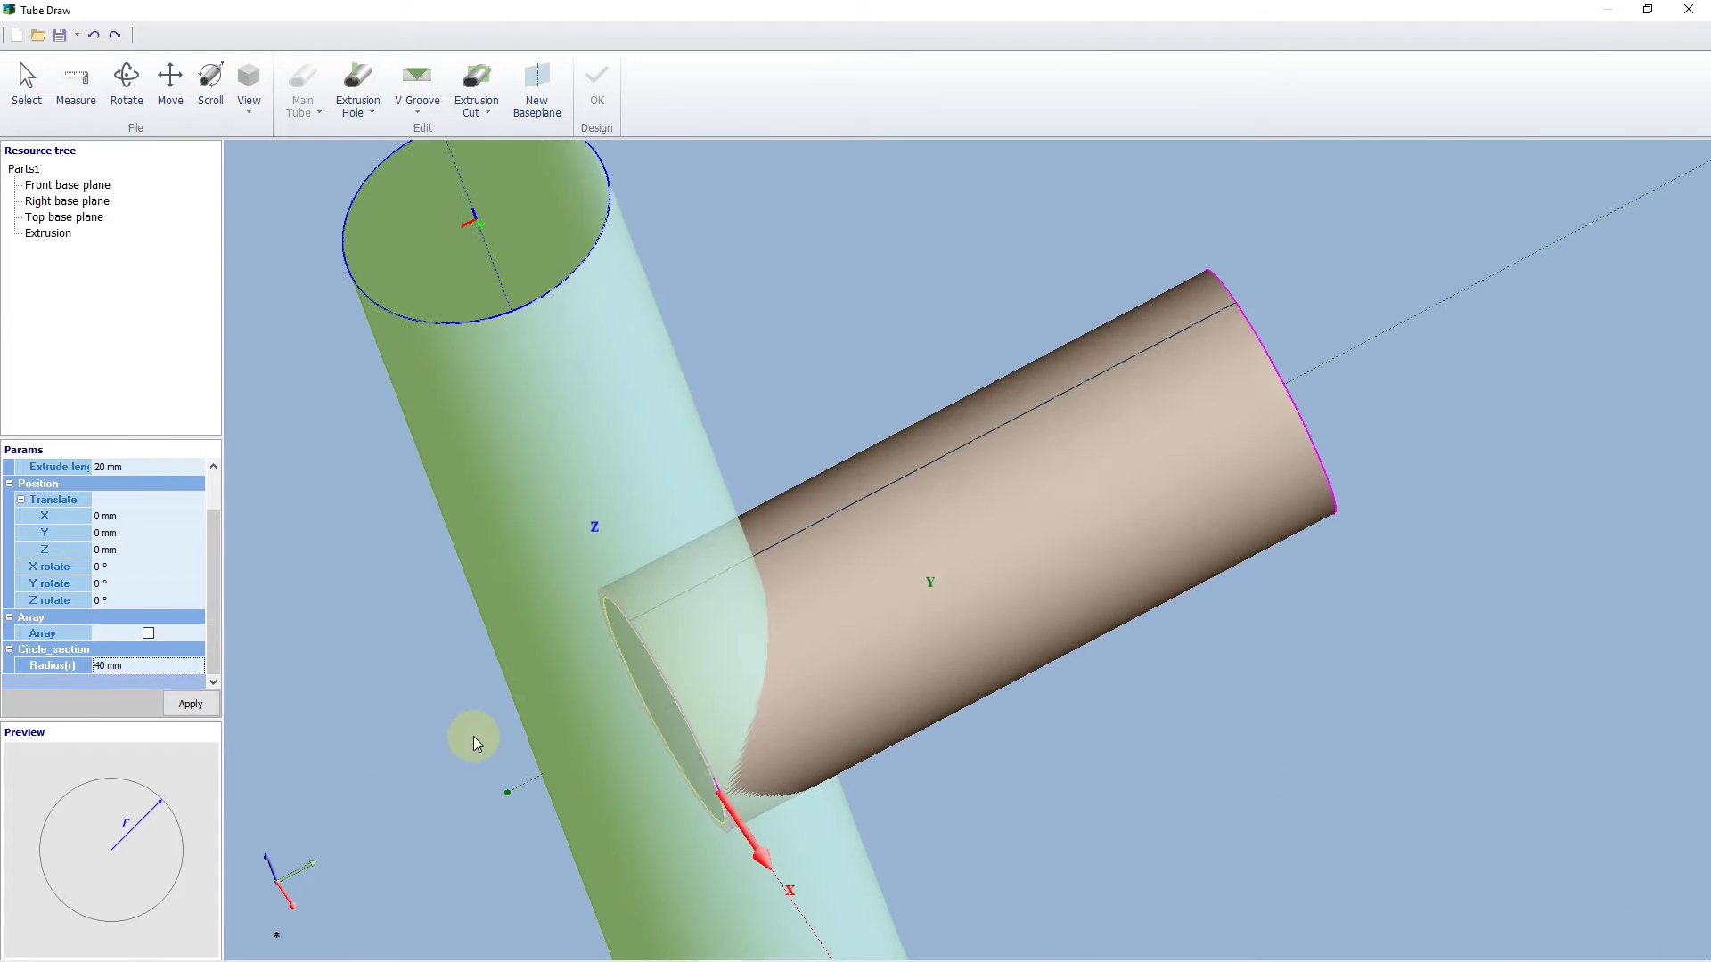
left_click(190, 704)
Step: Finish the tube drawing and add the saddle-cut tube to the TubesT parts list
middle_click_drag(568, 715, 468, 728)
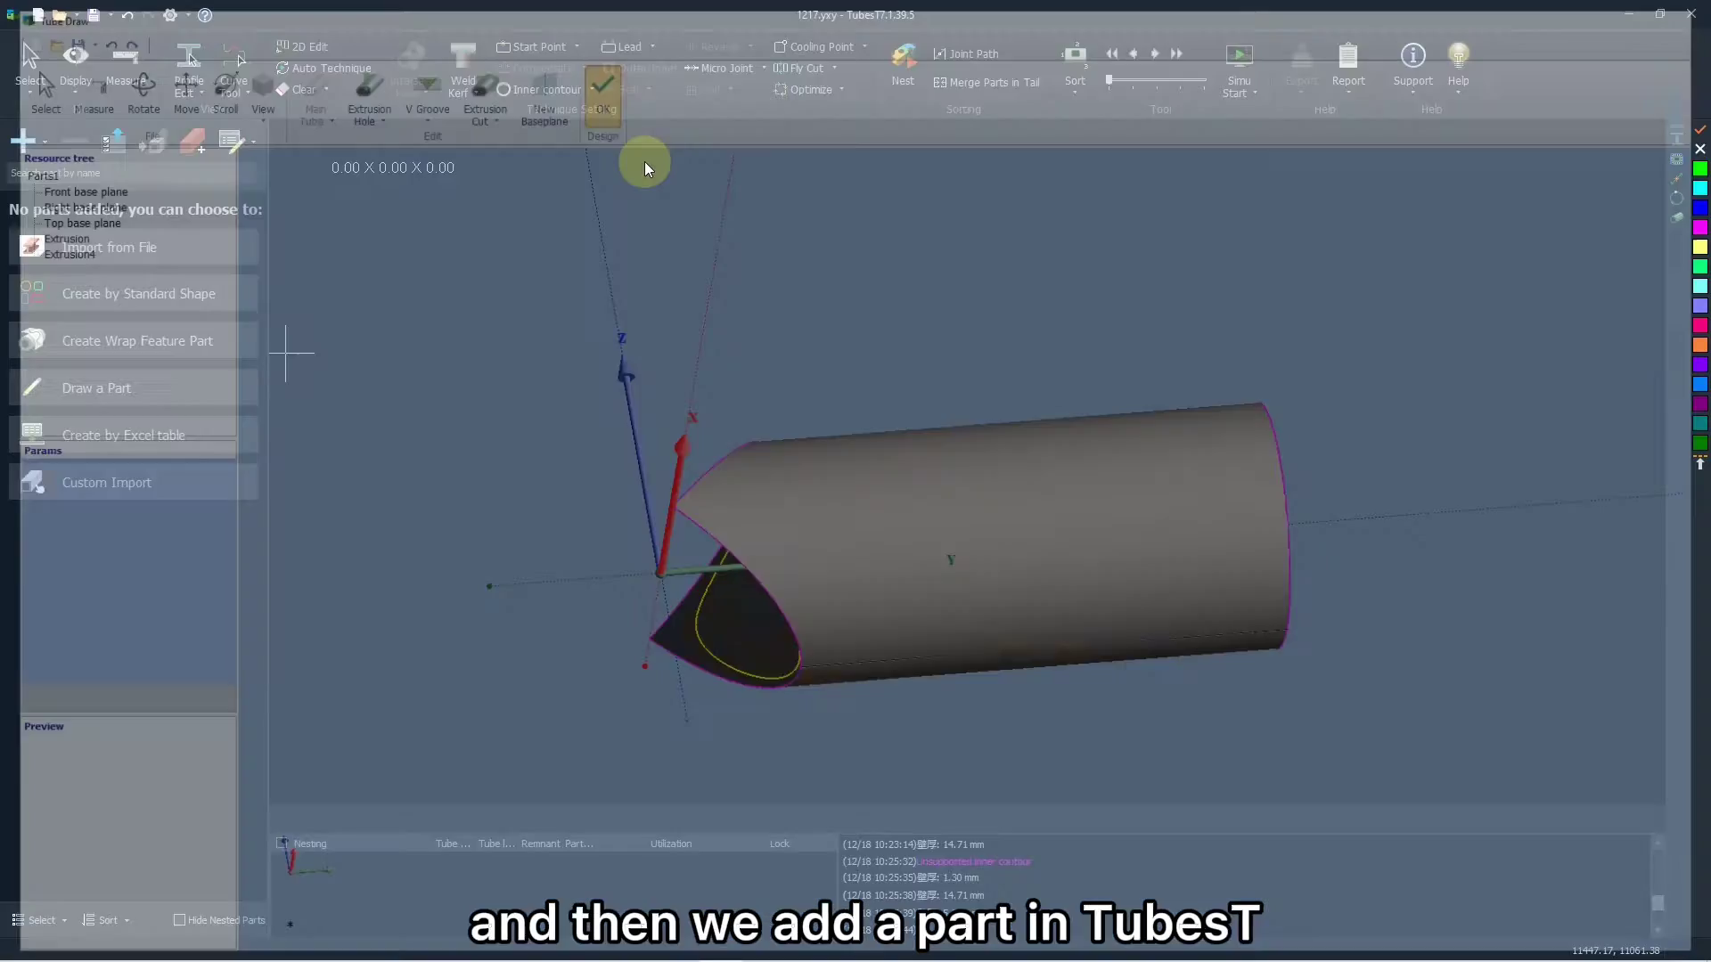
left_click(538, 516)
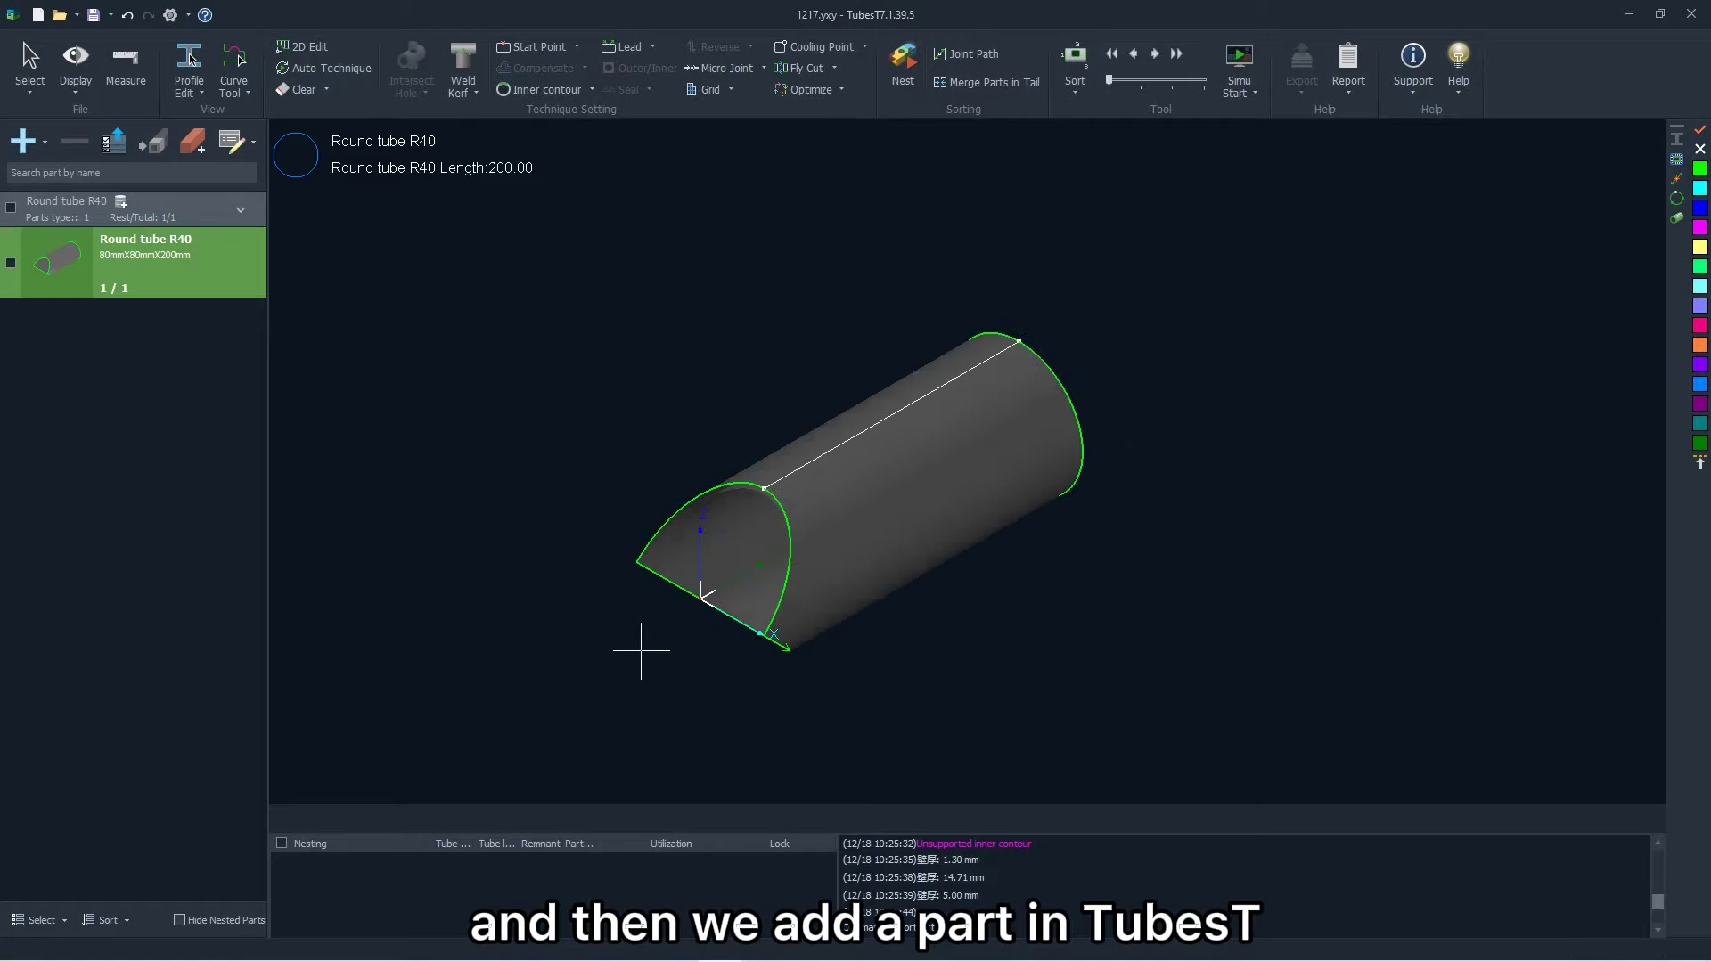
middle_click_drag(641, 650, 577, 606)
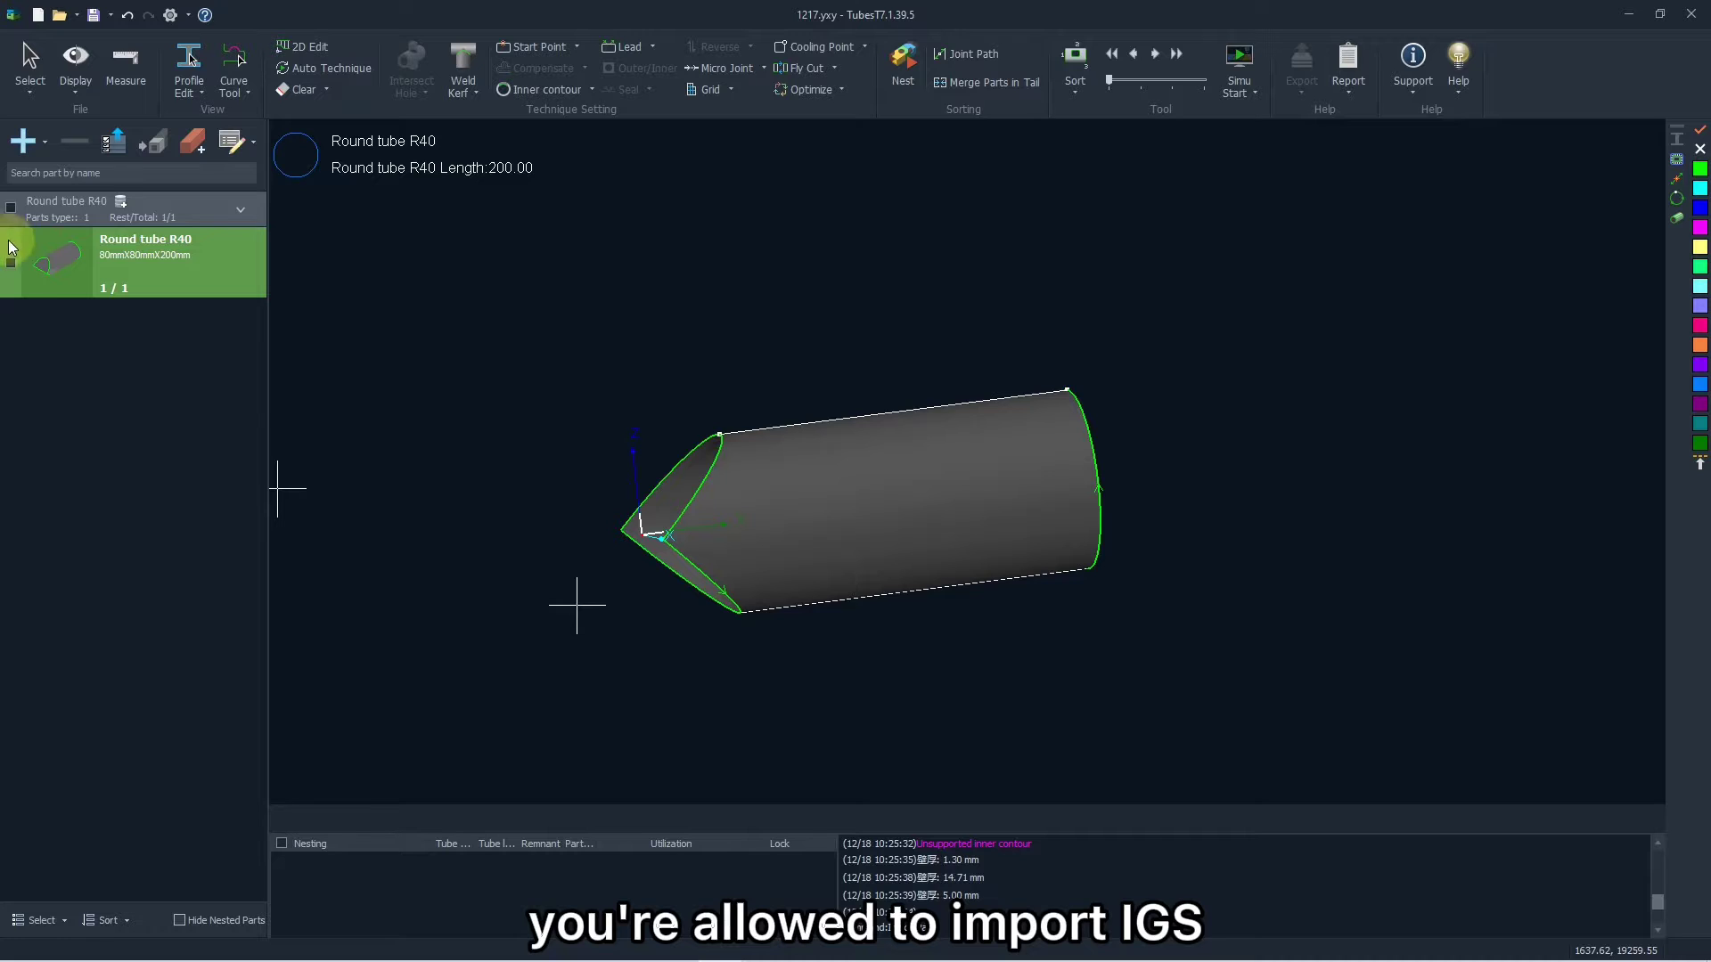
Step: Start importing parts from file and preview each of the four IGS drawings in the Drawings folder
left_click(29, 143)
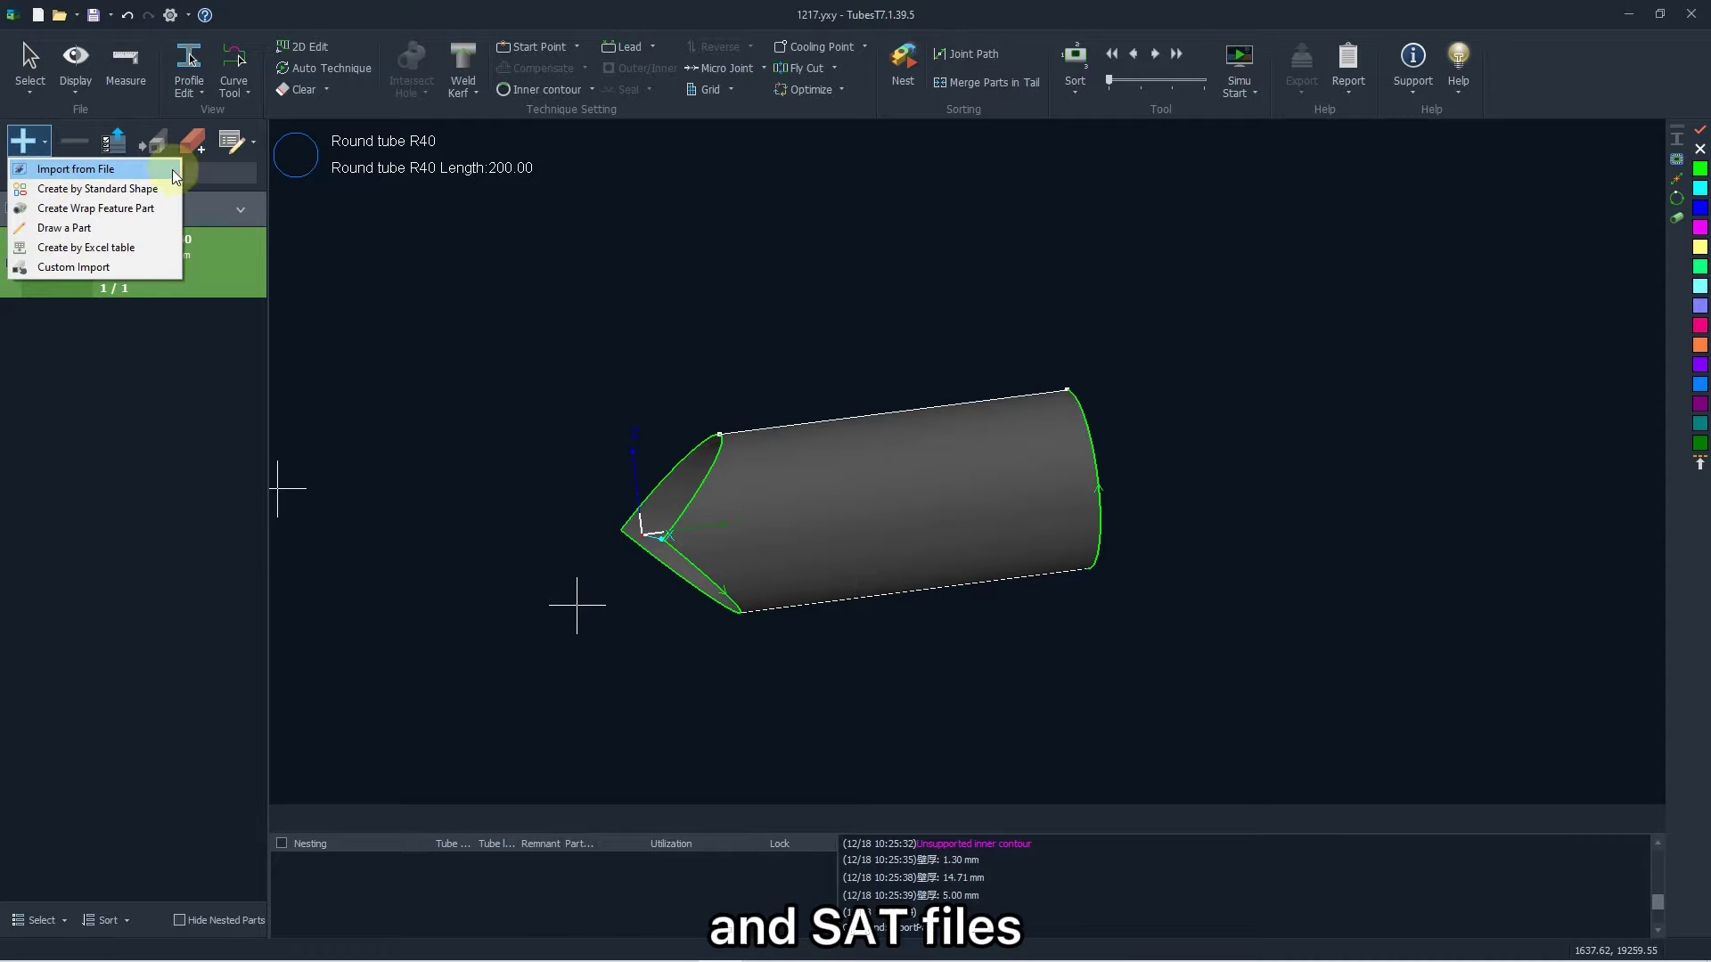
left_click(111, 174)
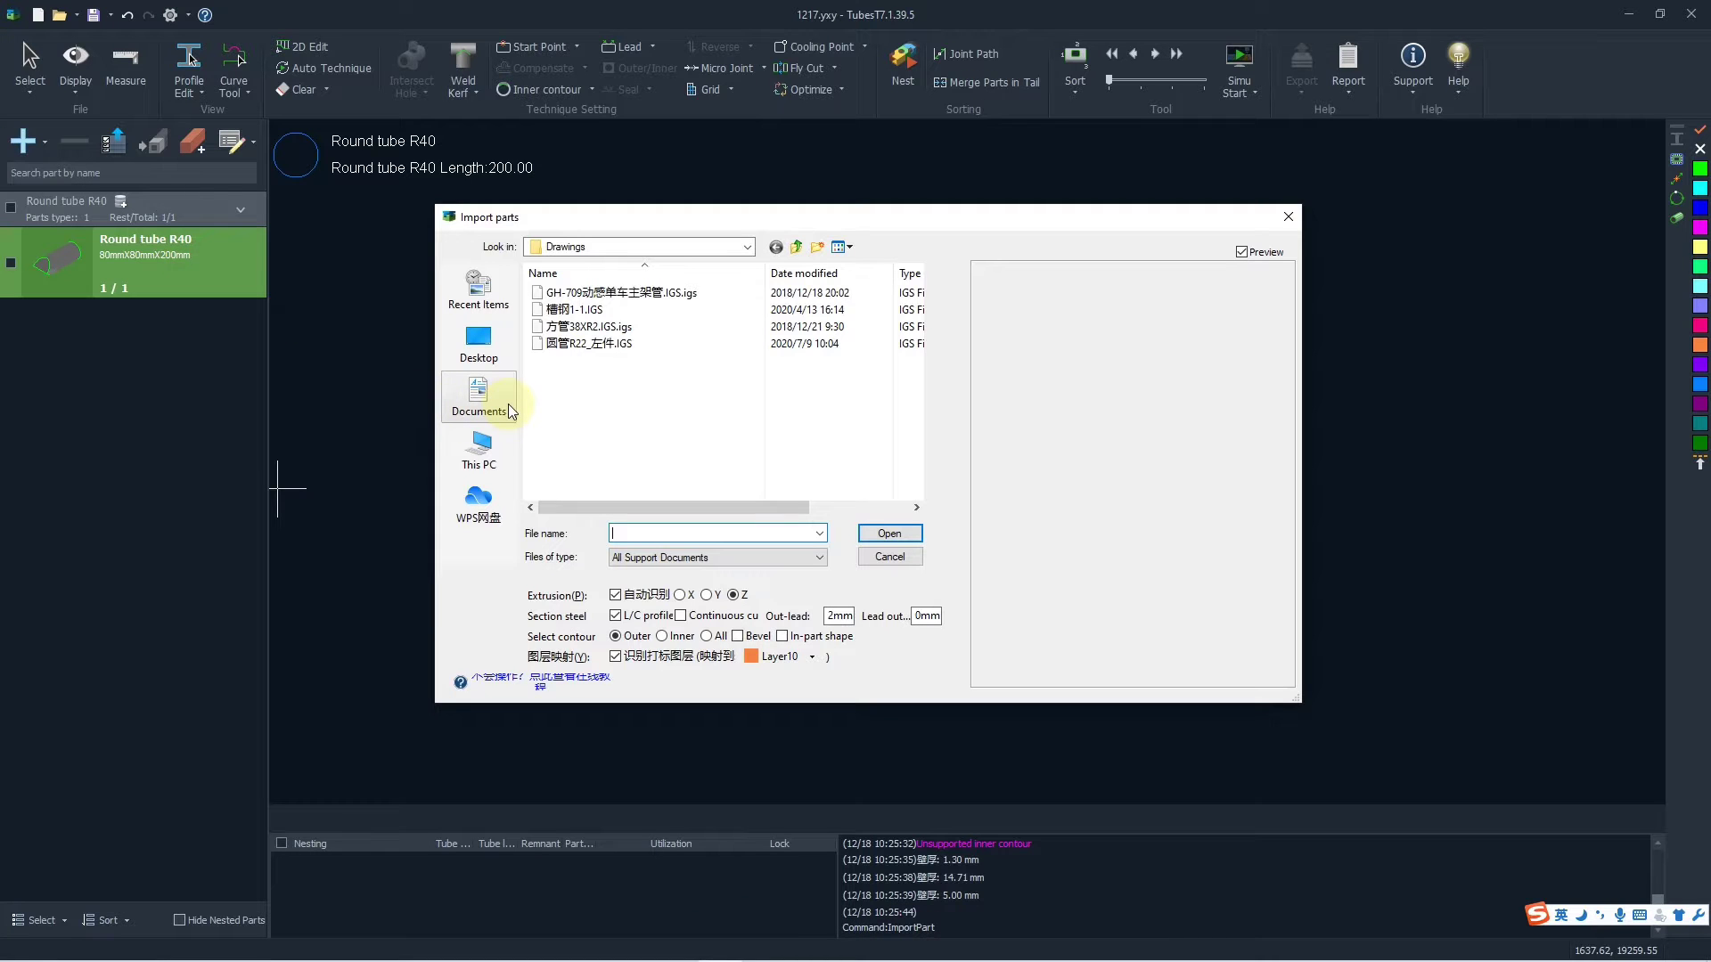
left_click(595, 293)
left_click(599, 310)
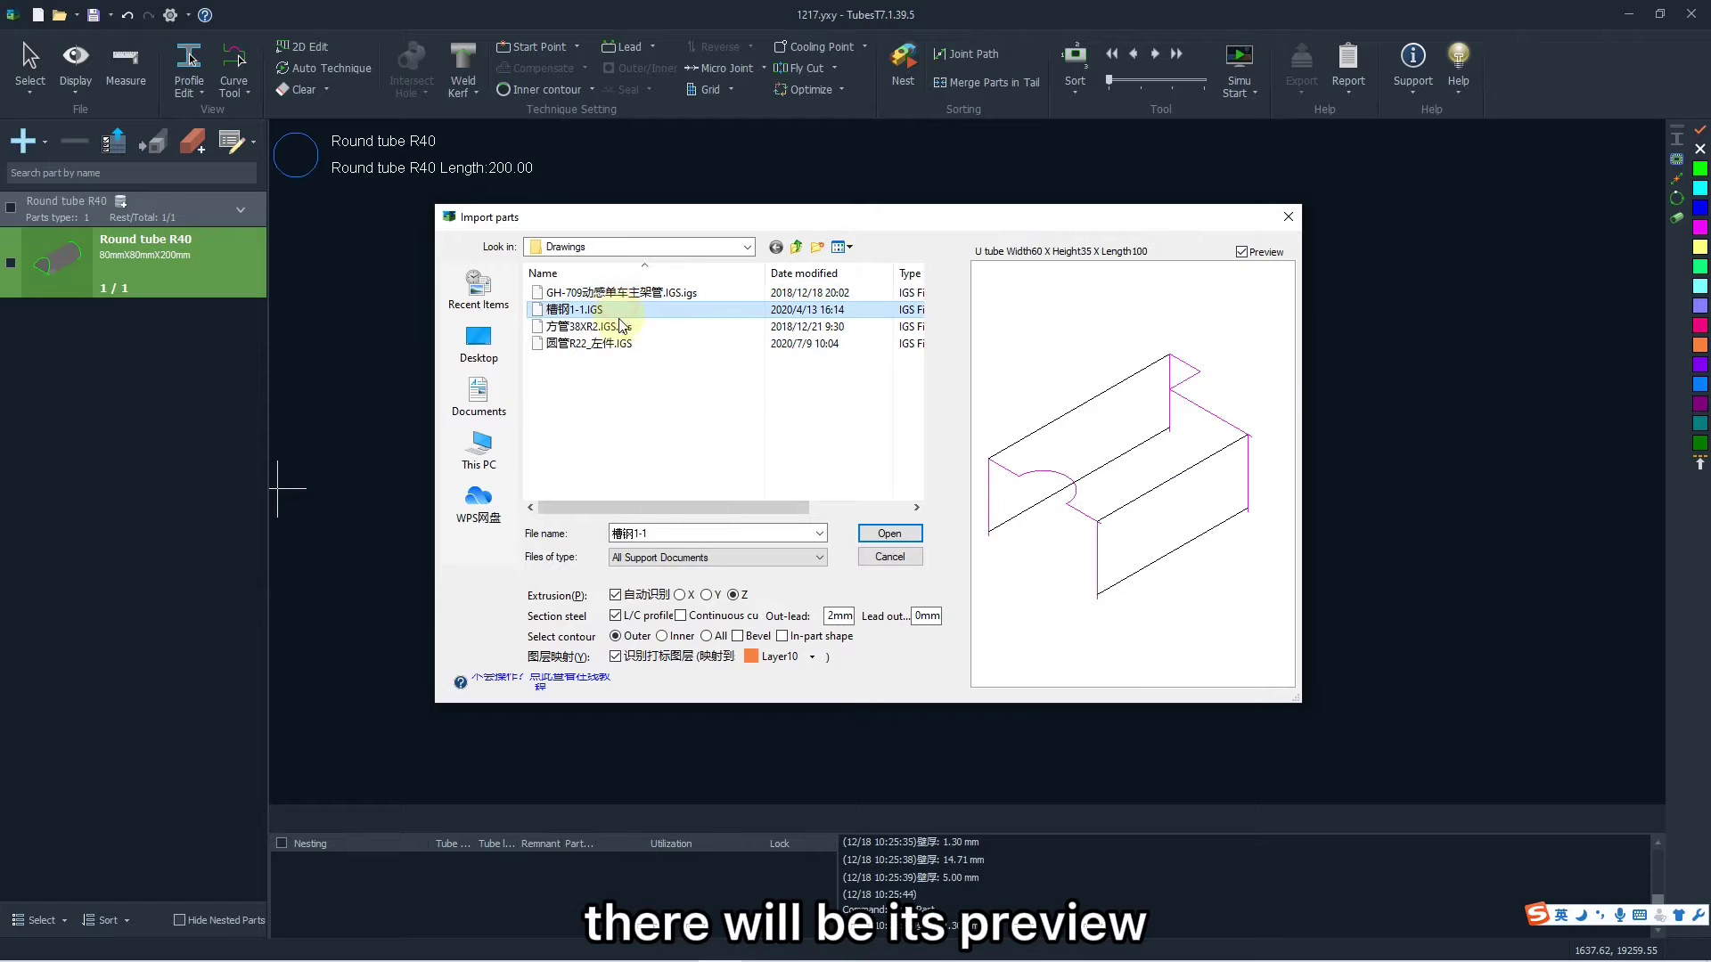
left_click(621, 326)
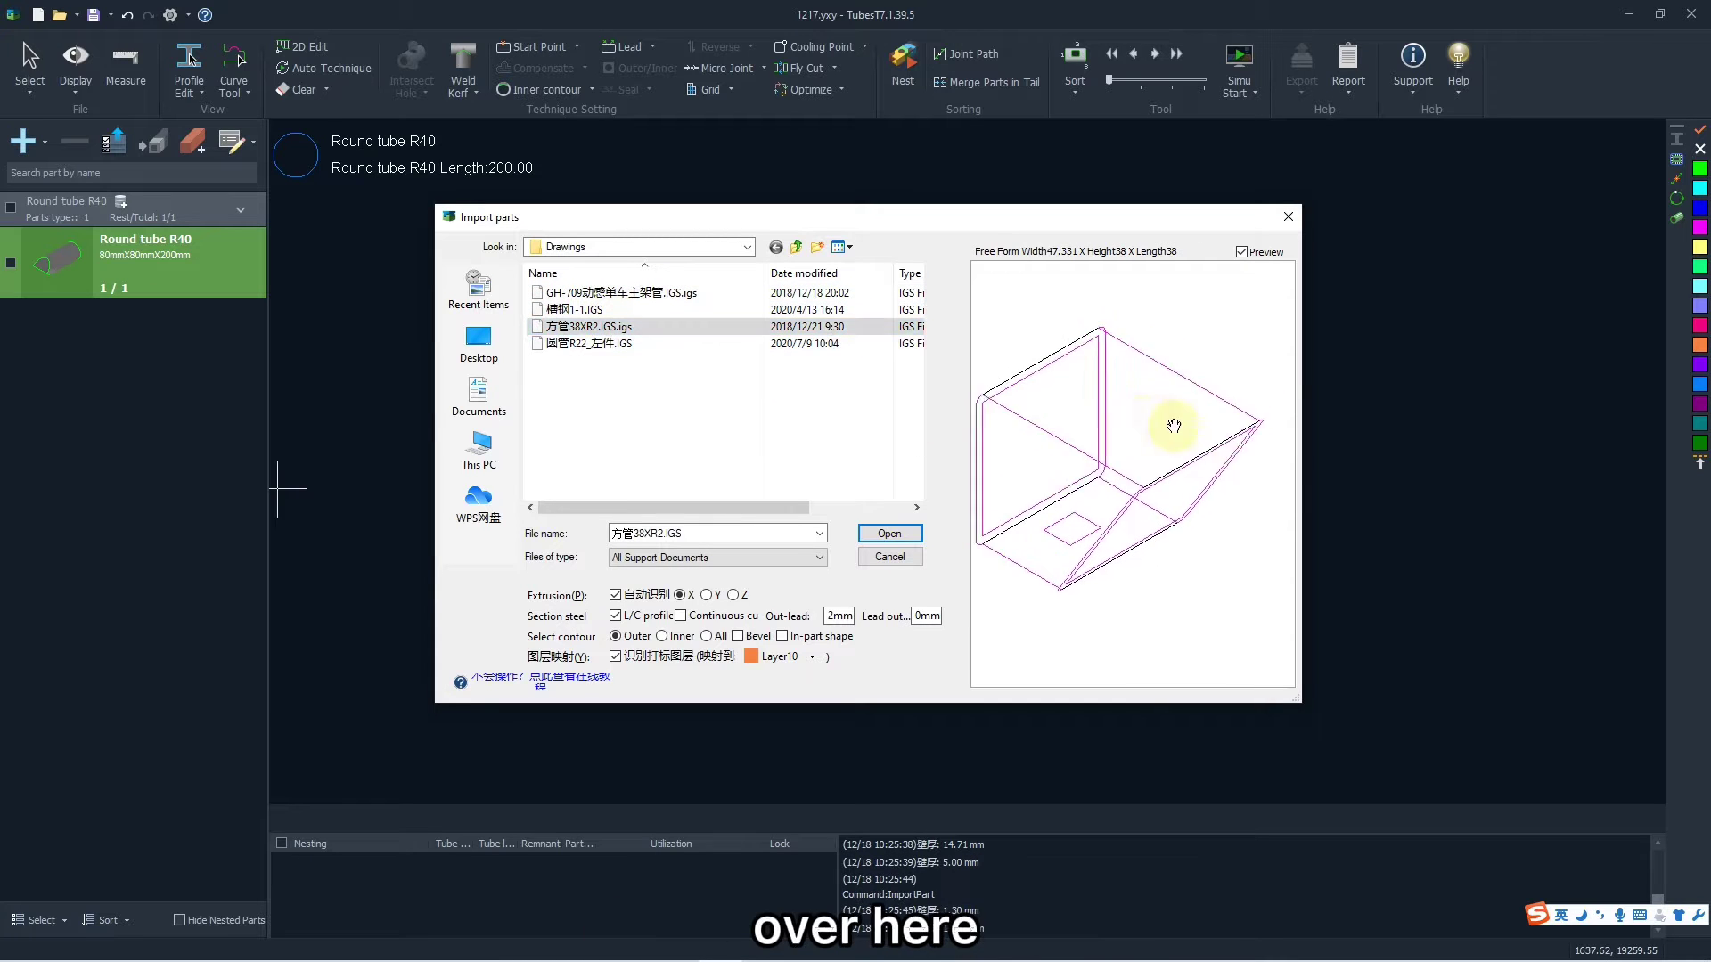
left_click(784, 344)
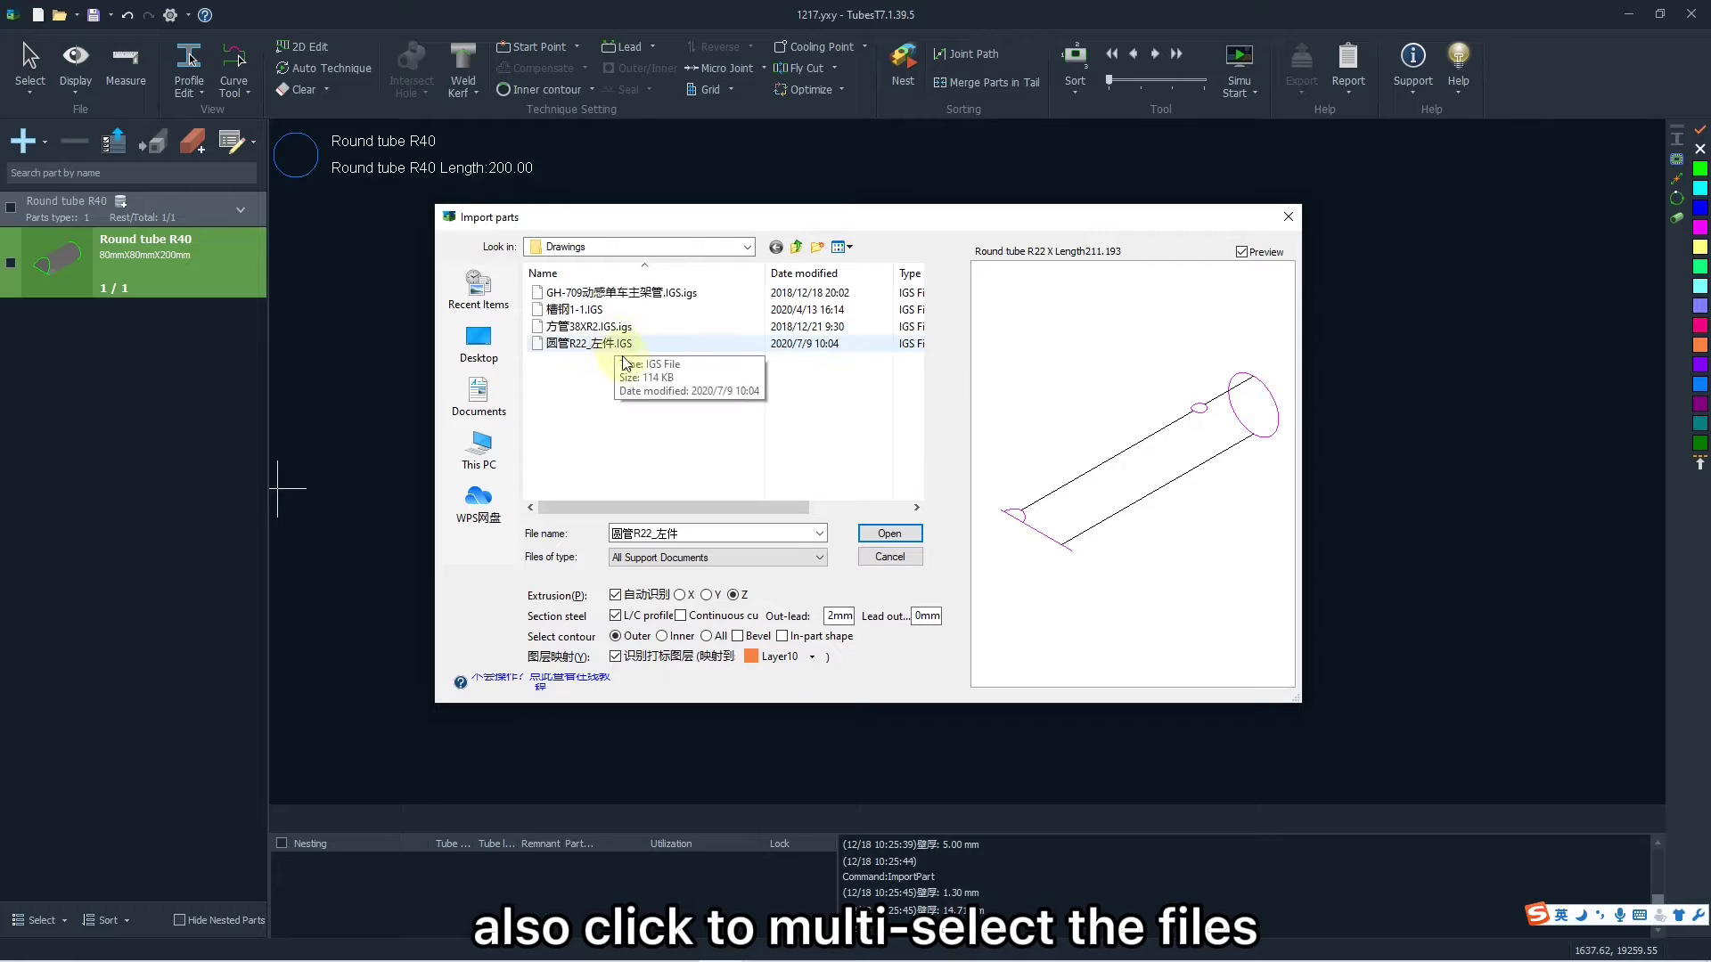
Step: Try selecting all four IGS drawings together, both as a range and one by one, and clear the selection
left_click_drag(641, 359, 758, 278)
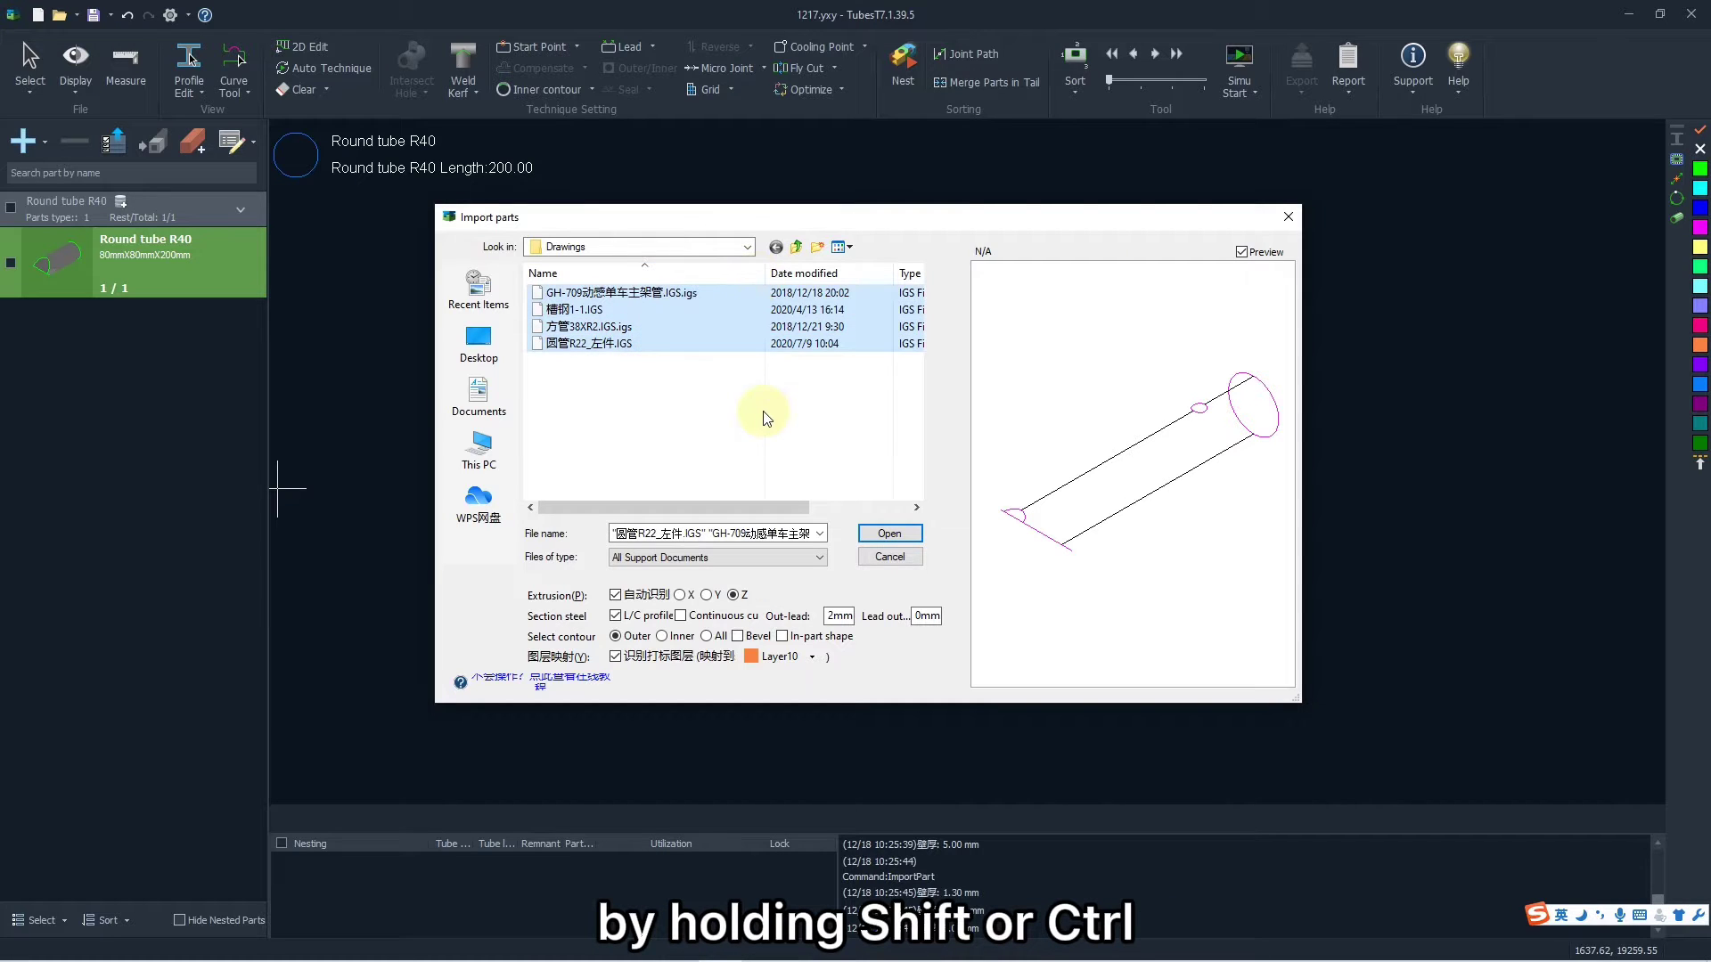
left_click(763, 412)
left_click(676, 290, "shift")
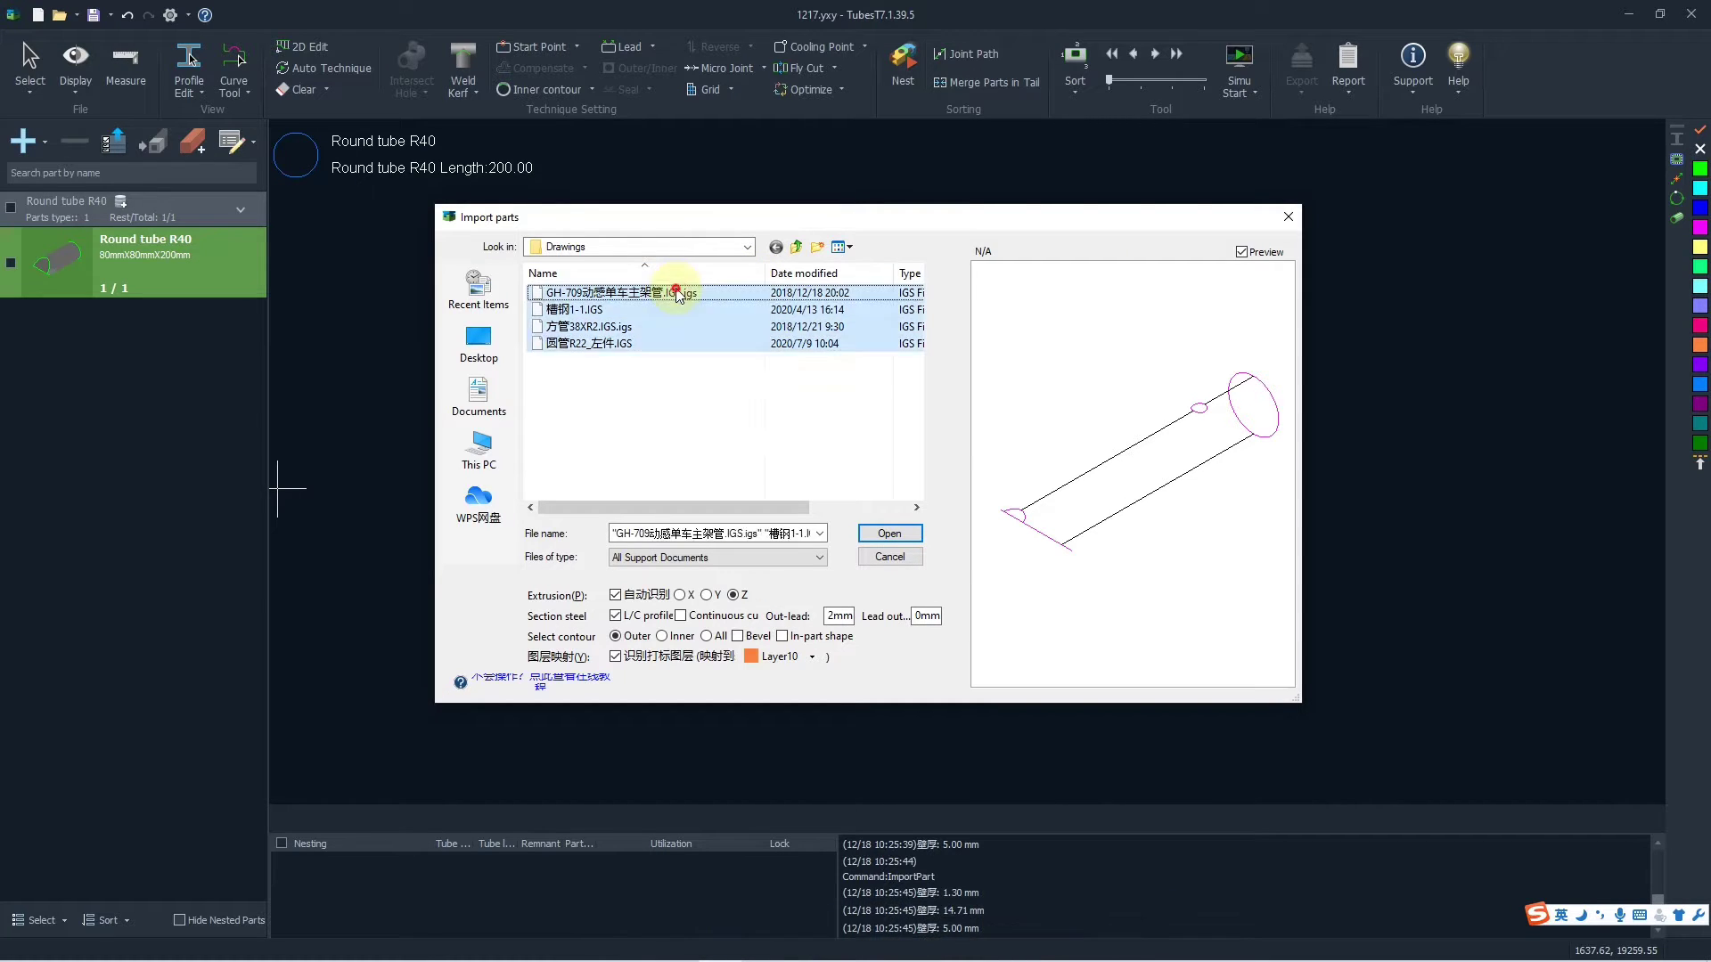
left_click(710, 395)
left_click(689, 337)
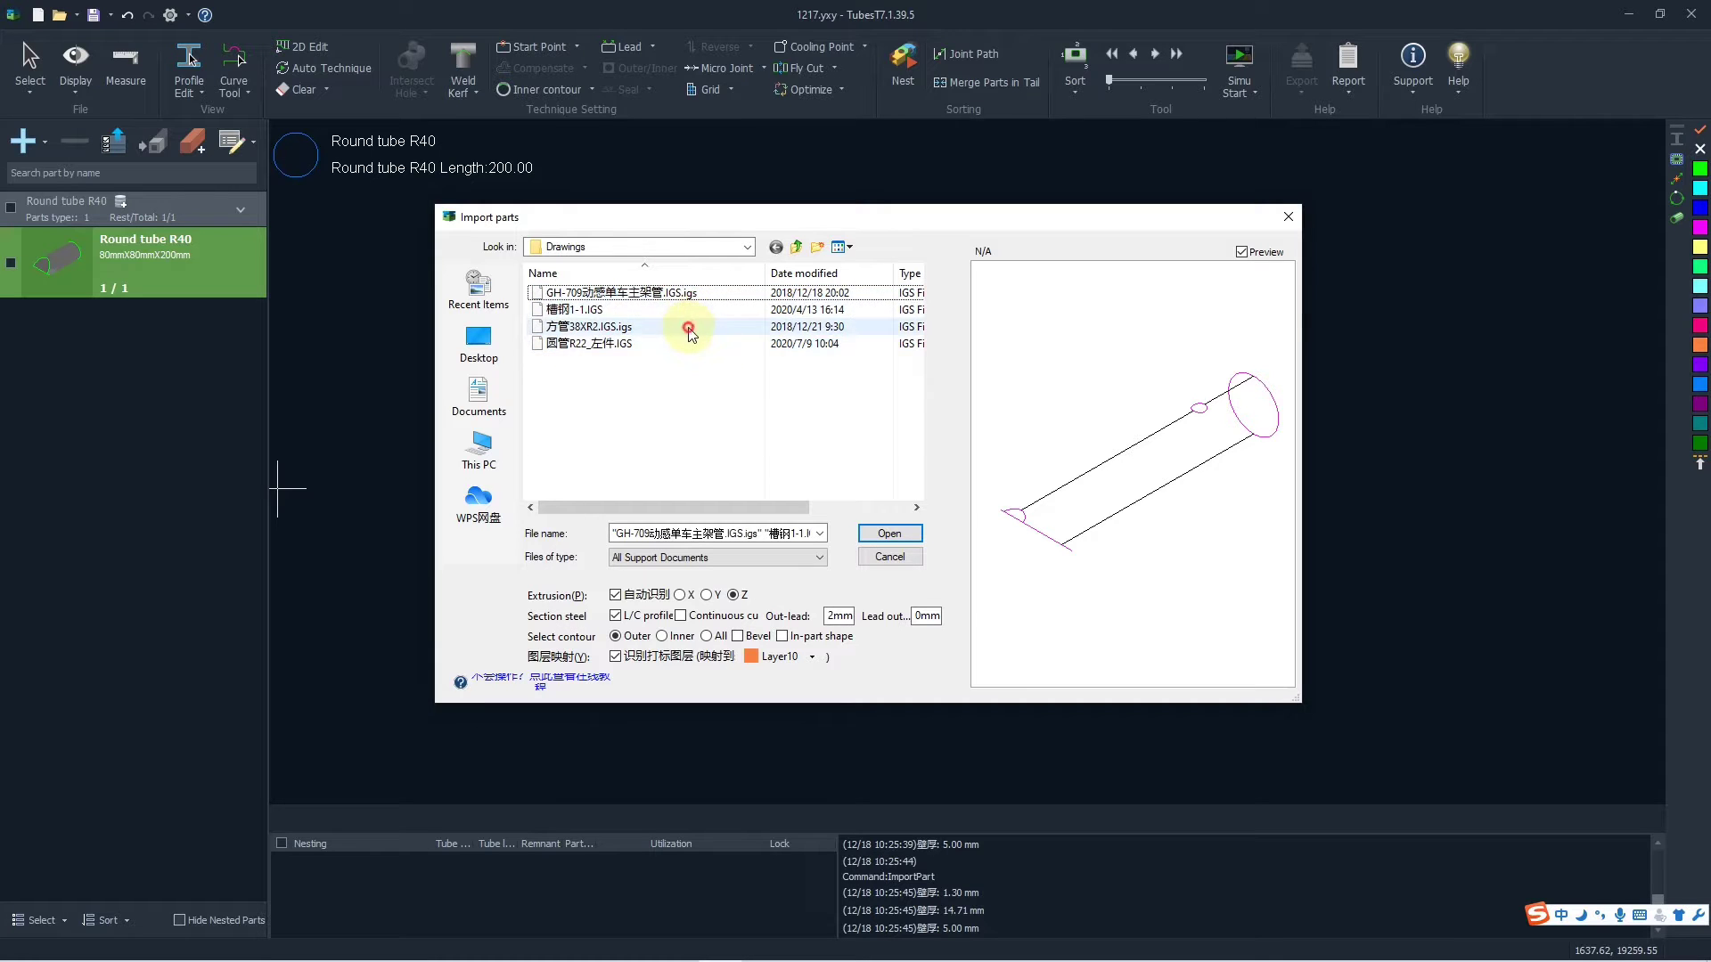
left_click(688, 299, "shift")
left_click(710, 397)
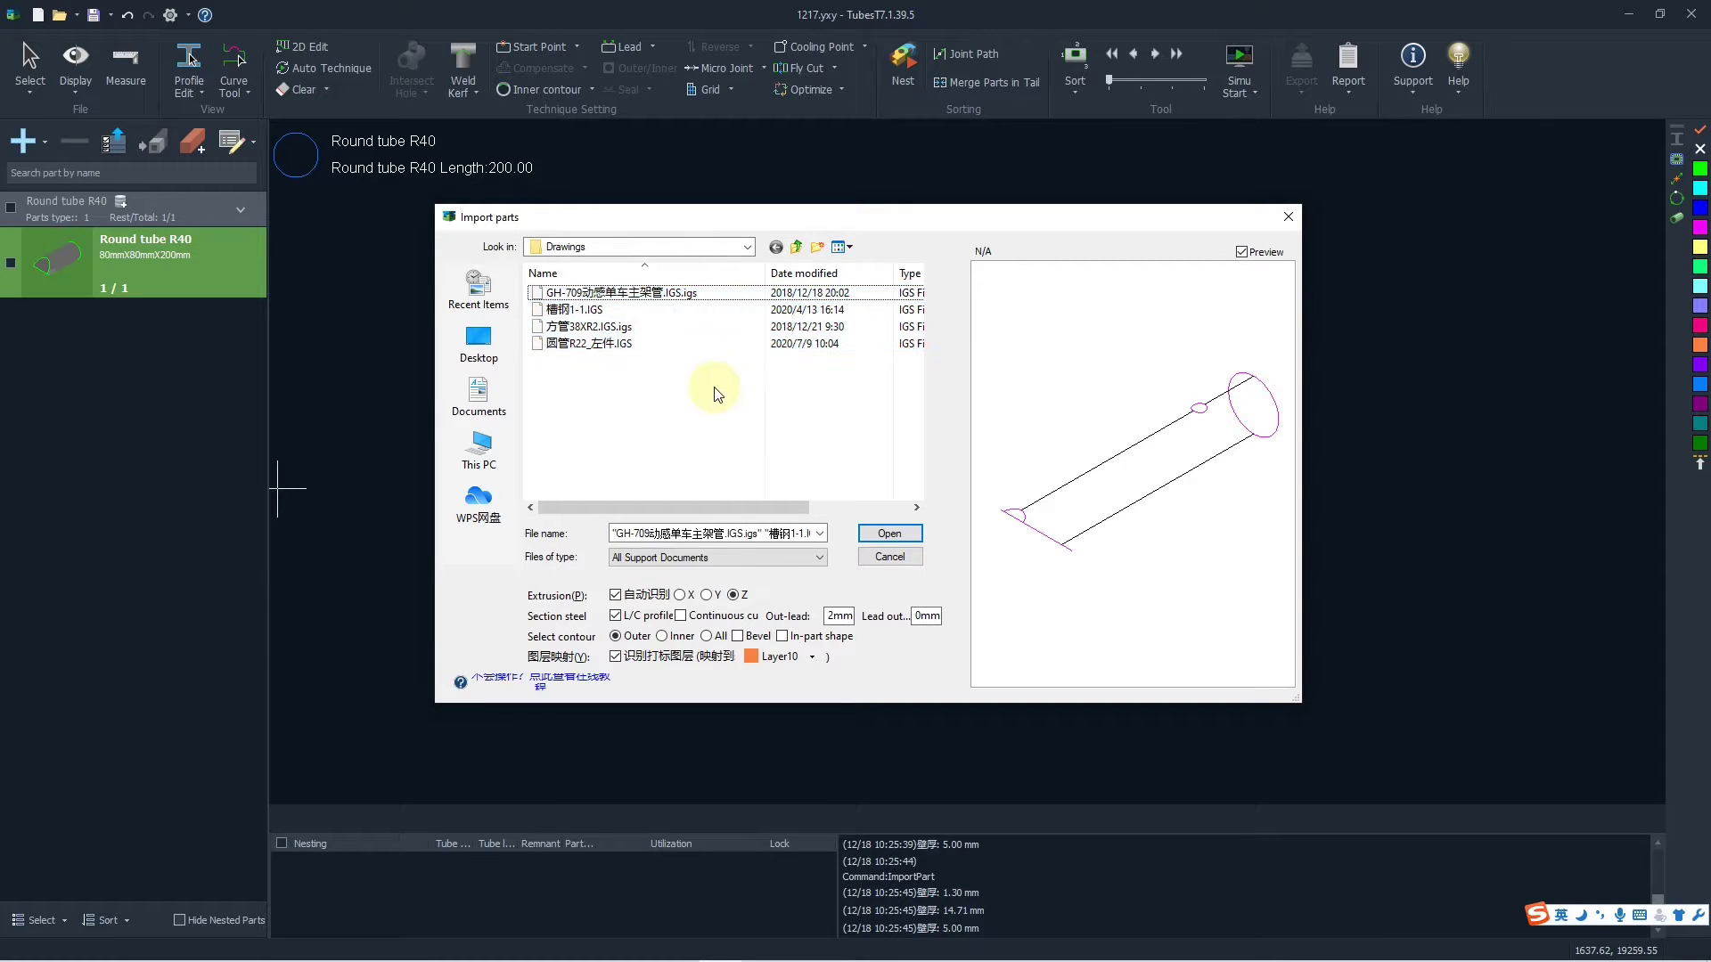
left_click(700, 343)
left_click(706, 290, "ctrl")
left_click(758, 324, "ctrl")
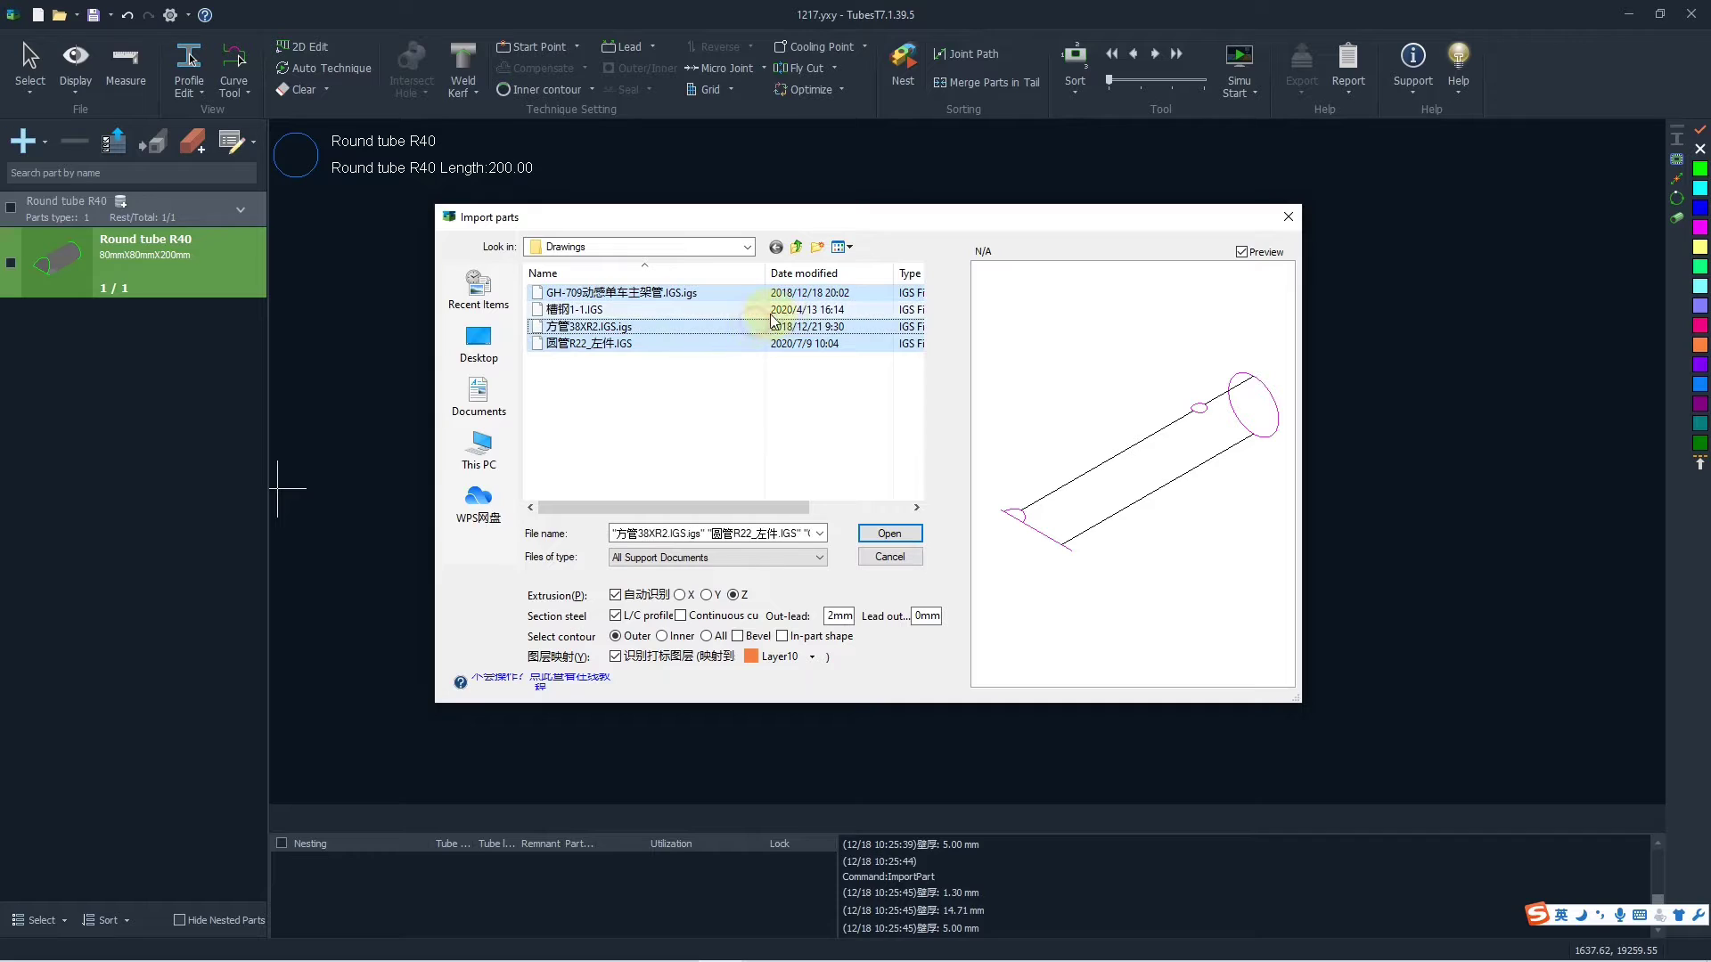
left_click(785, 309, "ctrl")
left_click(806, 414)
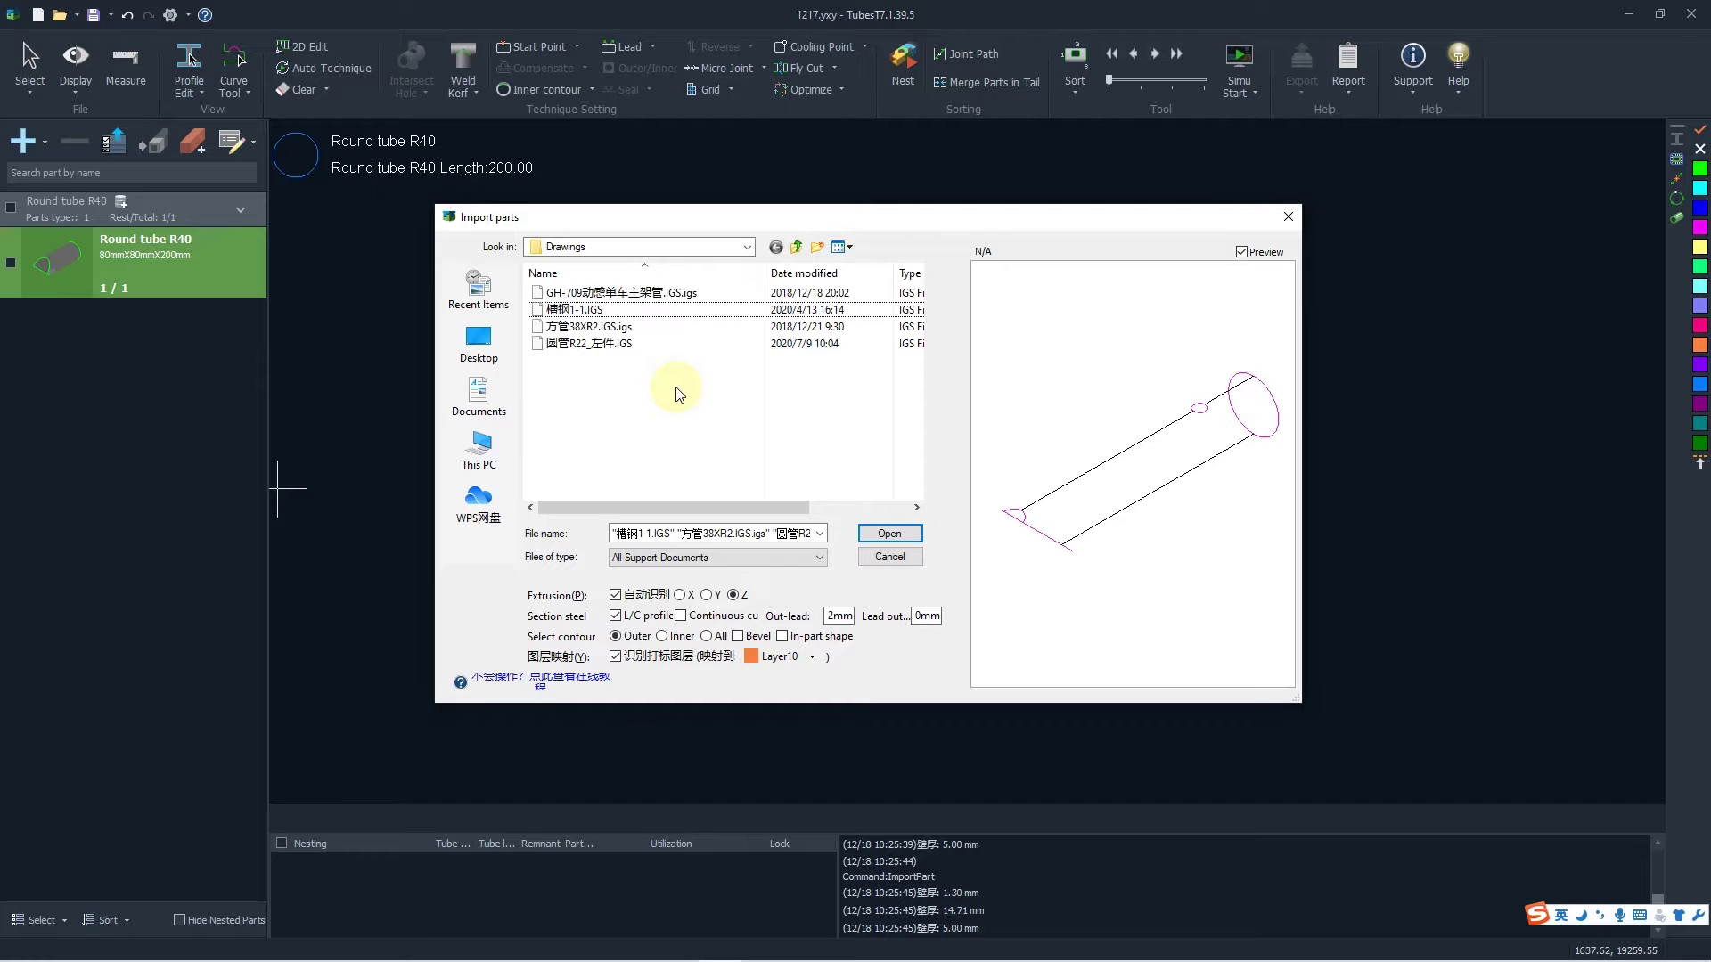
Step: Import all four IGS drawings from the Drawings folder at once and select the imported 槽钢1-1 part
left_click_drag(676, 400, 729, 282)
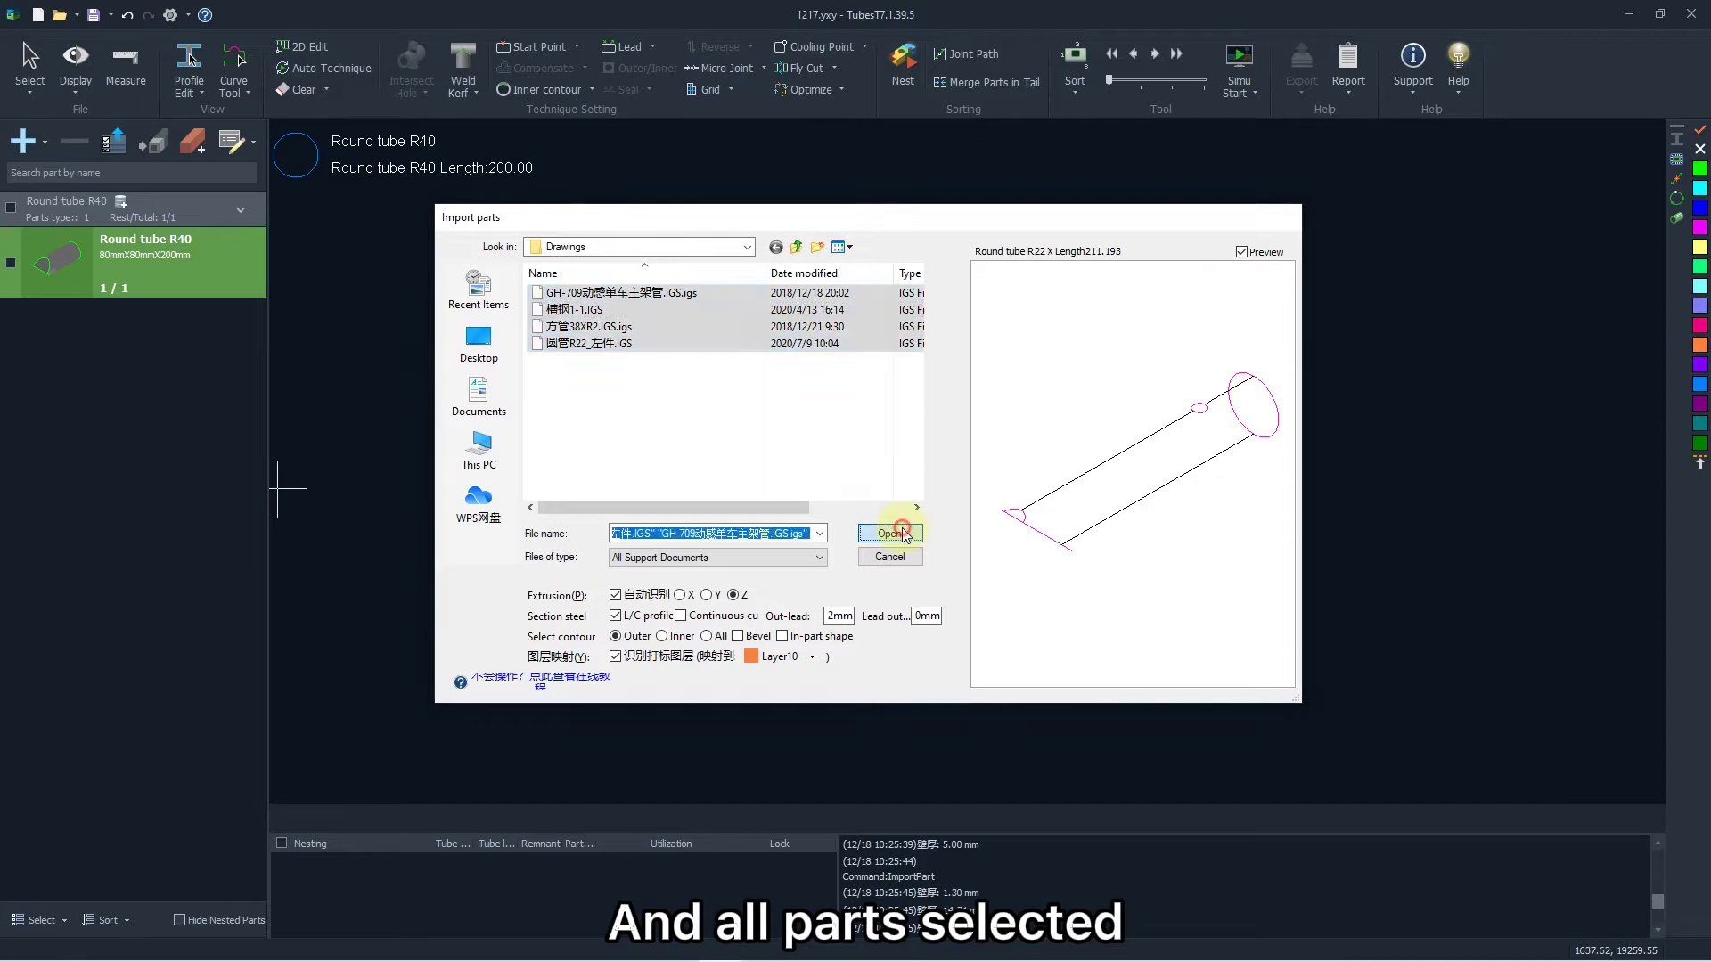
left_click(889, 532)
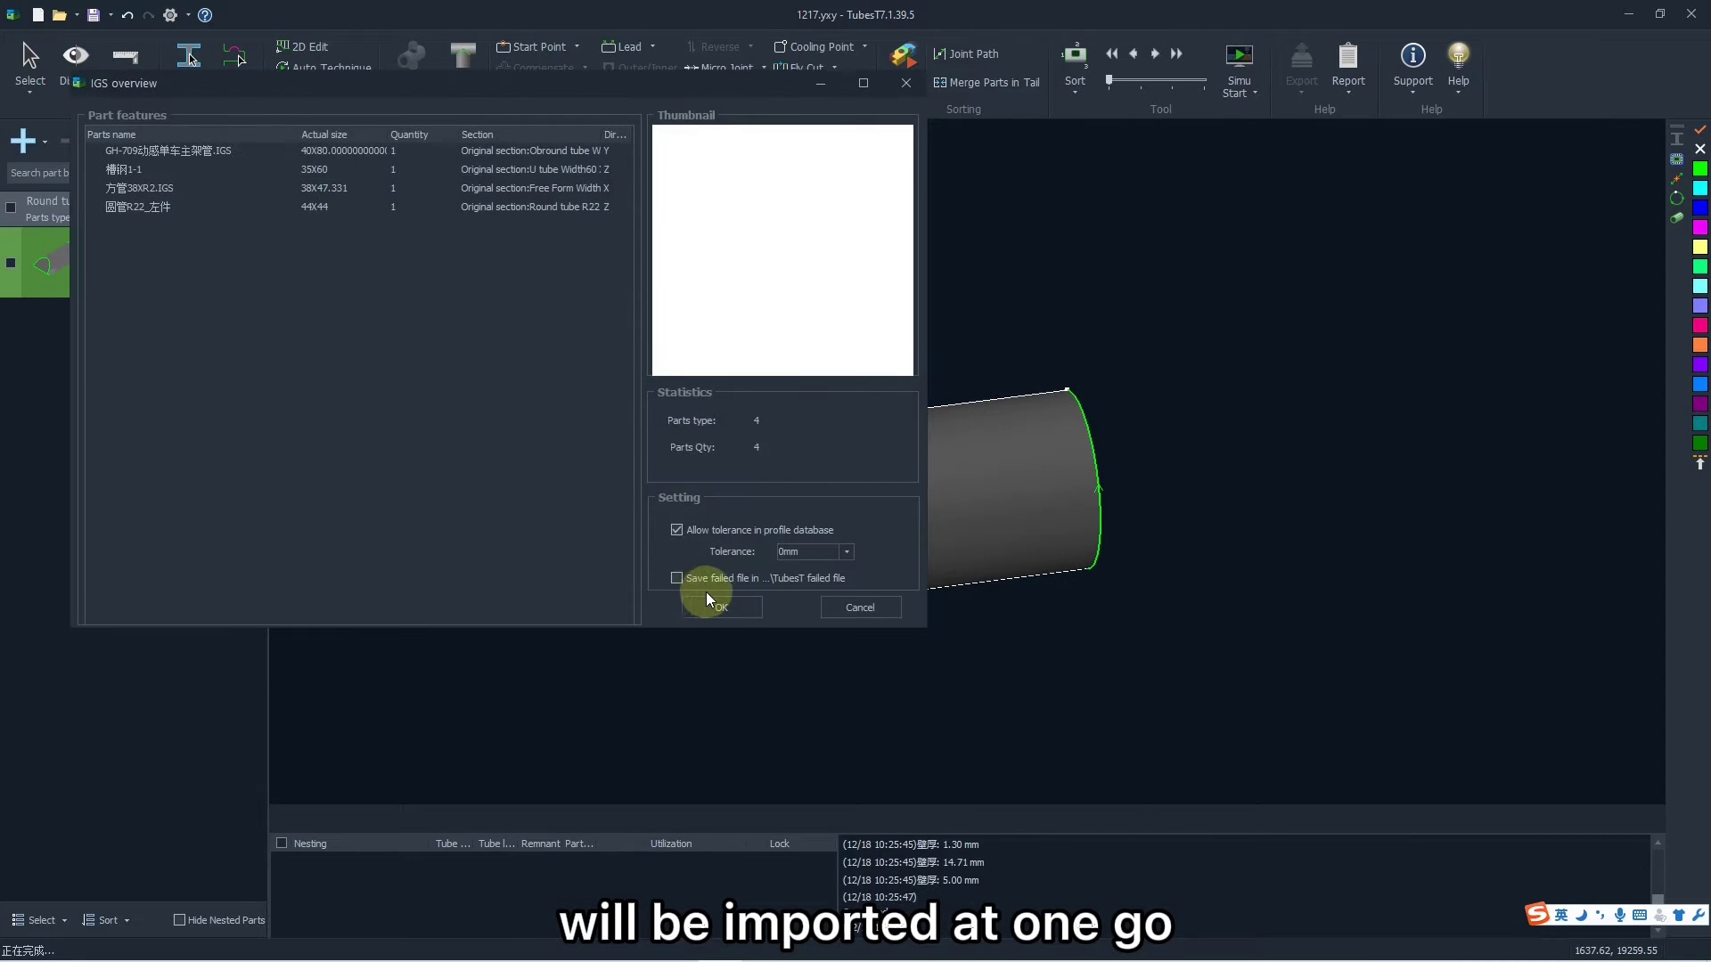
left_click(708, 599)
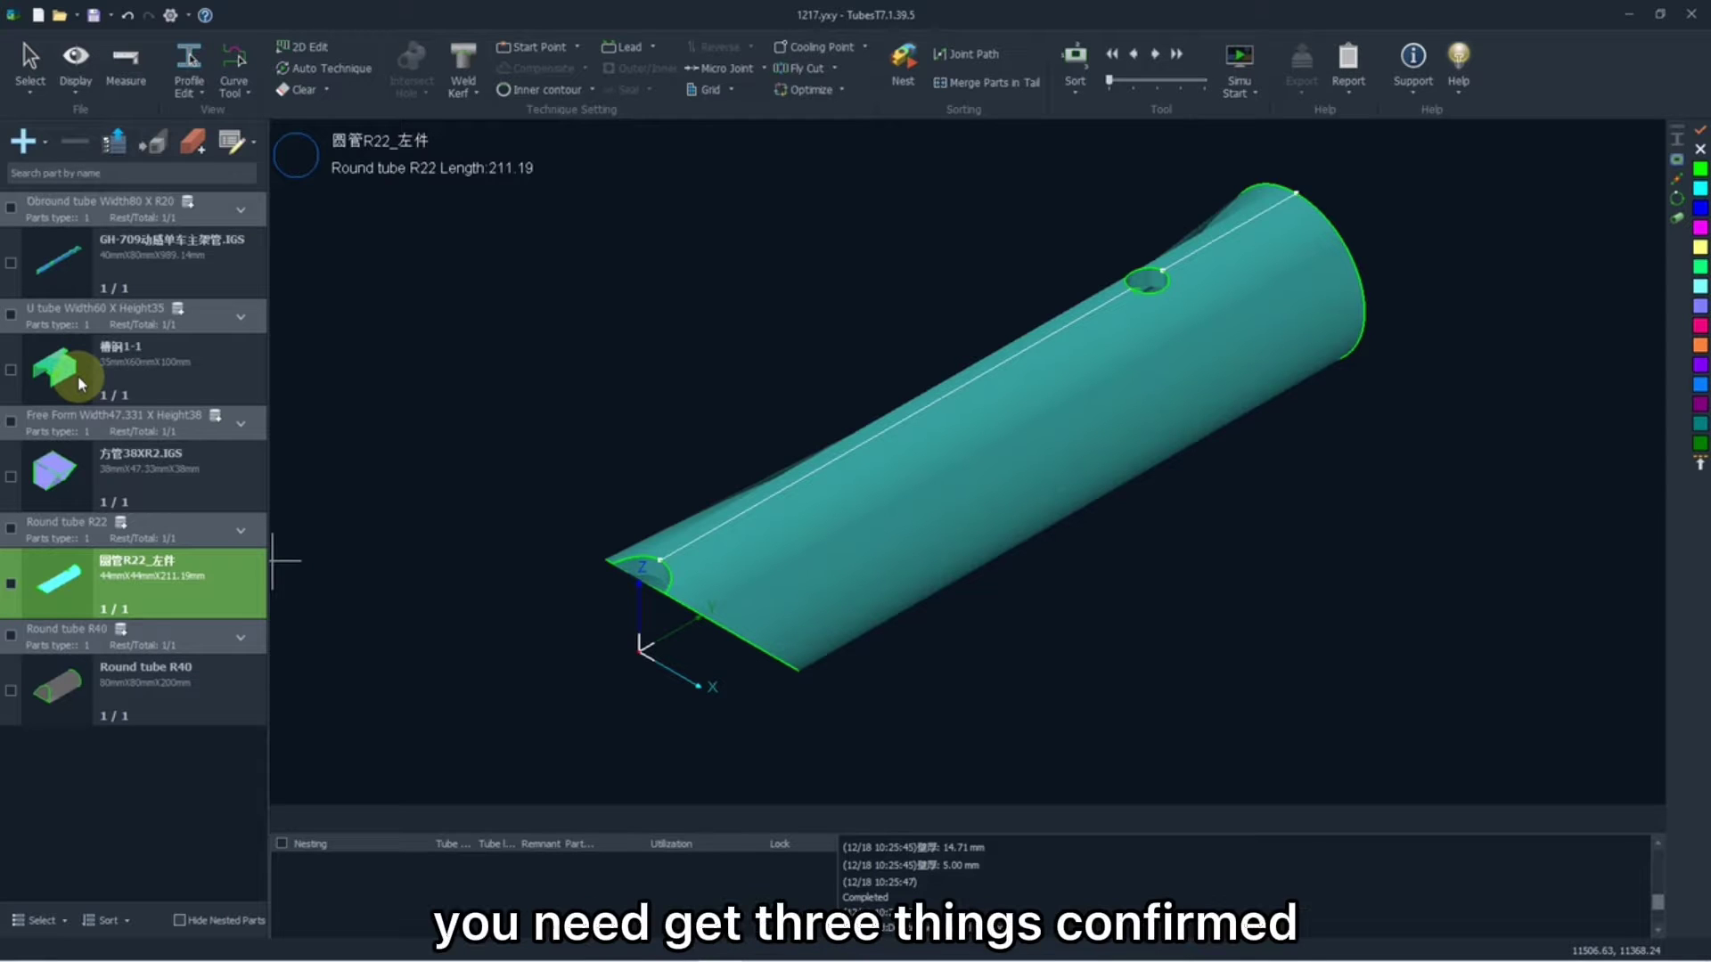
left_click(78, 376)
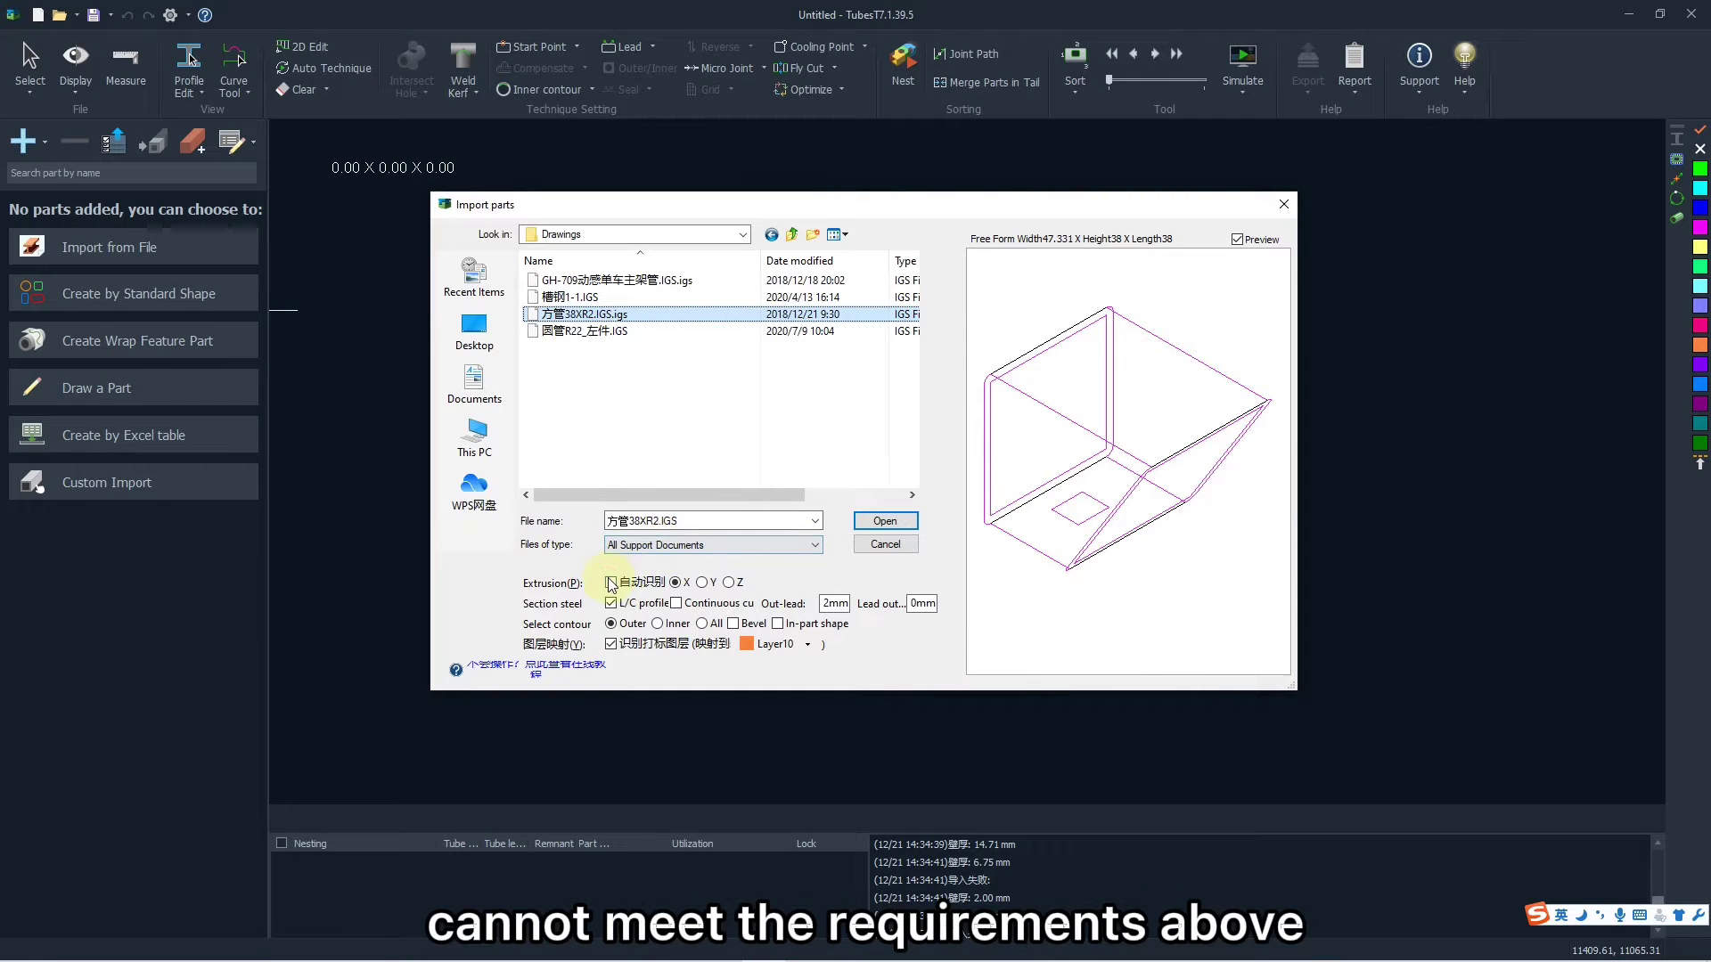
Step: With automatic extrusion recognition off, try Y as the extrusion direction for 方管38XR2.IGS and set it back to X
left_click(703, 584)
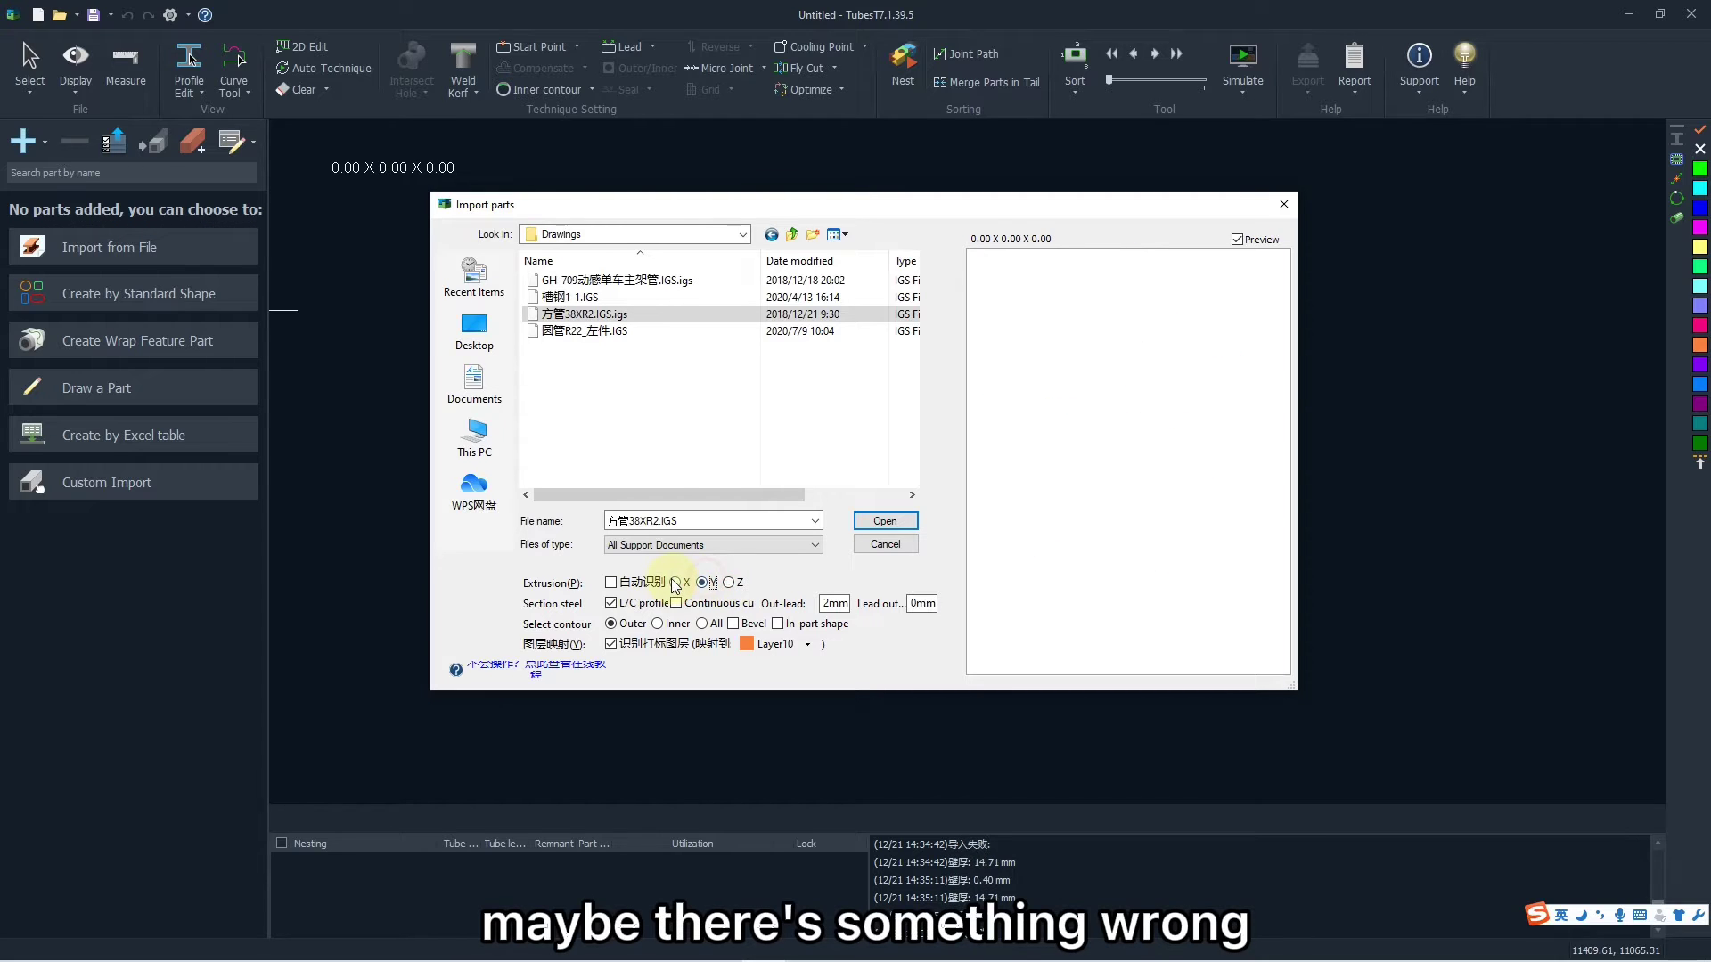
left_click(675, 583)
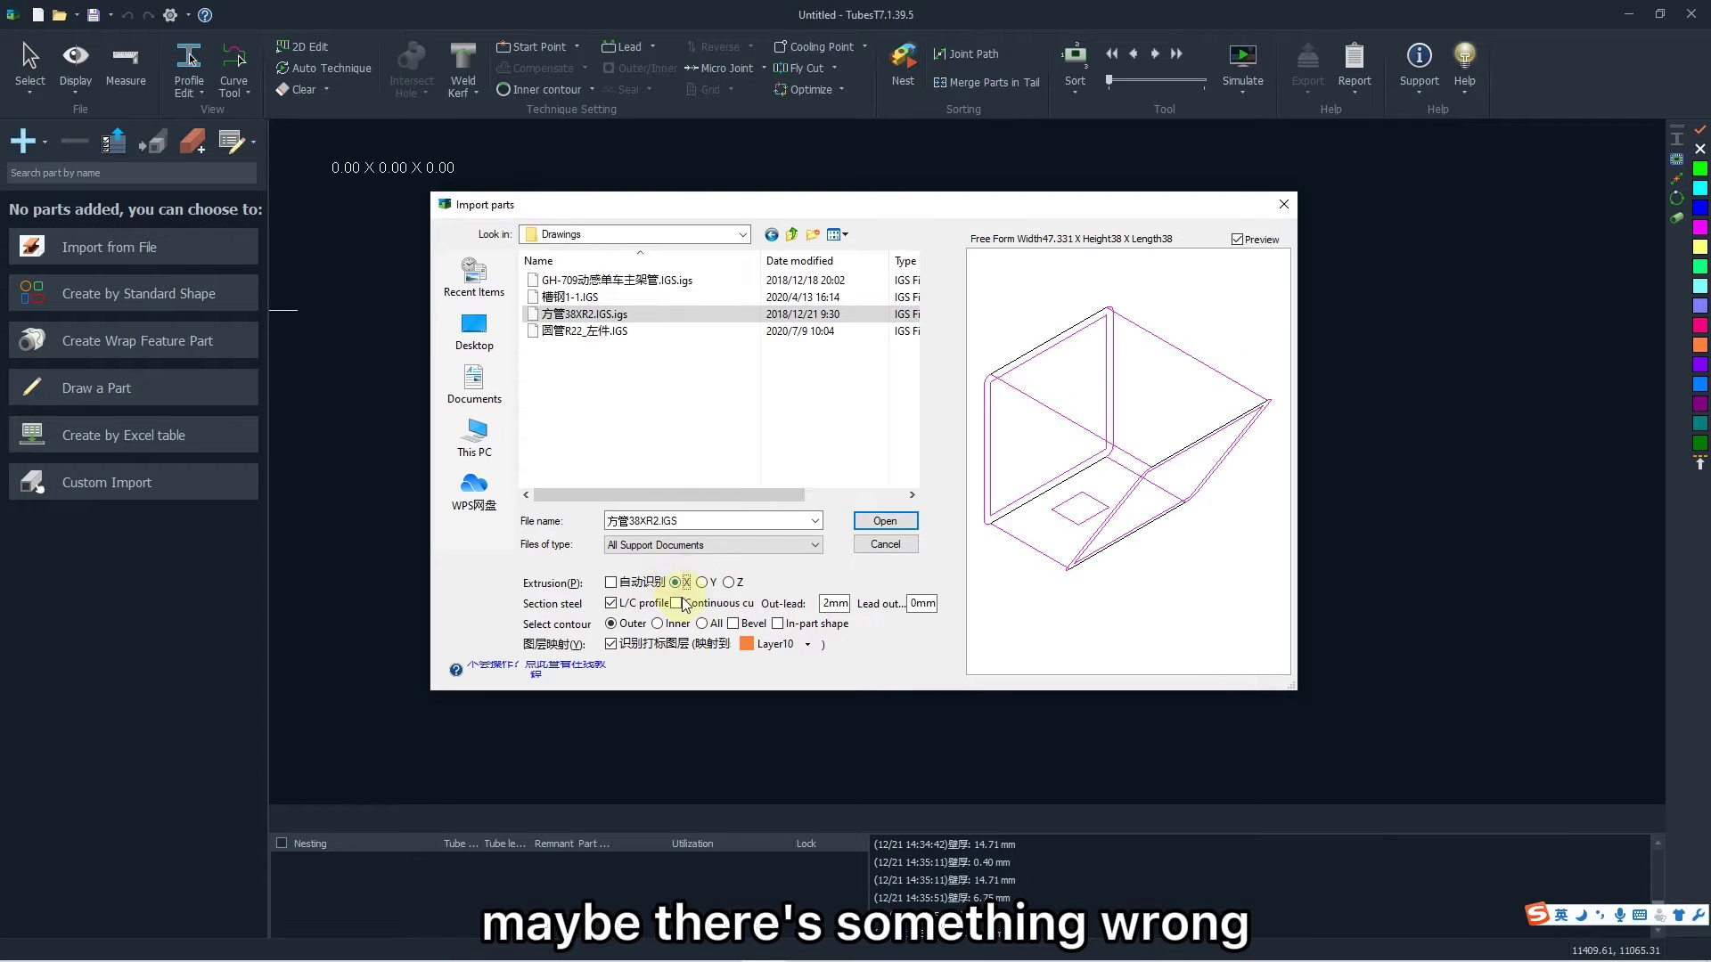
Step: Preview 方管38XR2.IGS with the Inner contour option, set the contour selection to All, and inspect the resulting preview
left_click(610, 605)
left_click(610, 605)
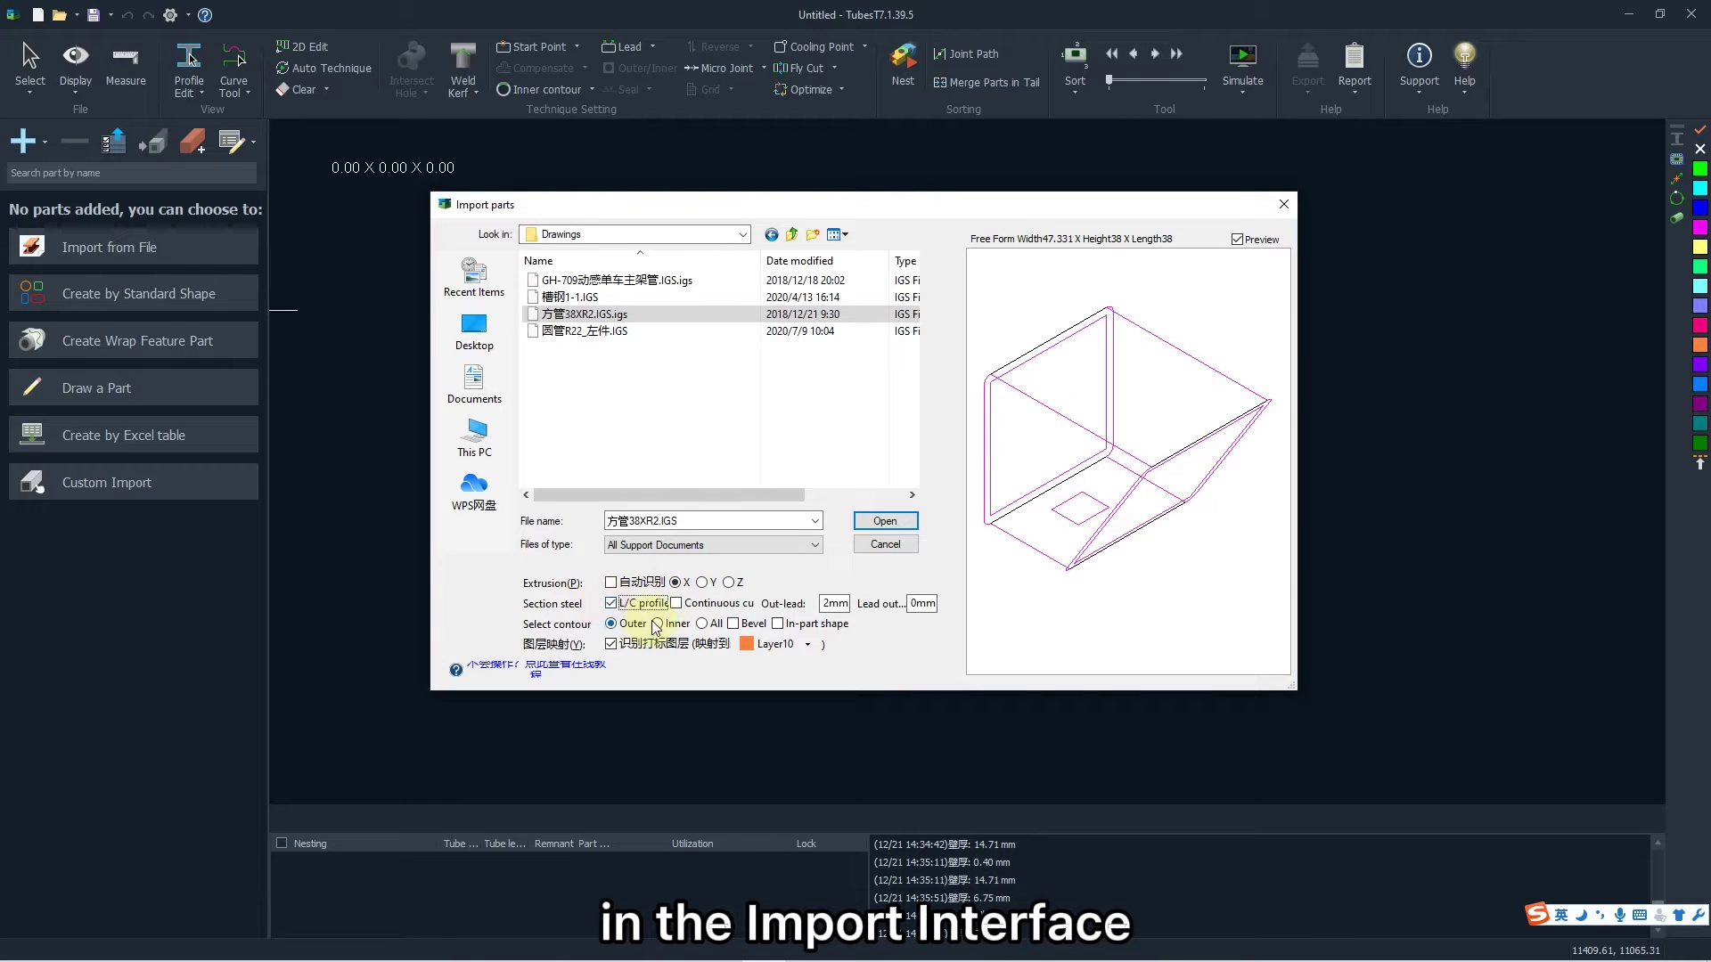
left_click(688, 630)
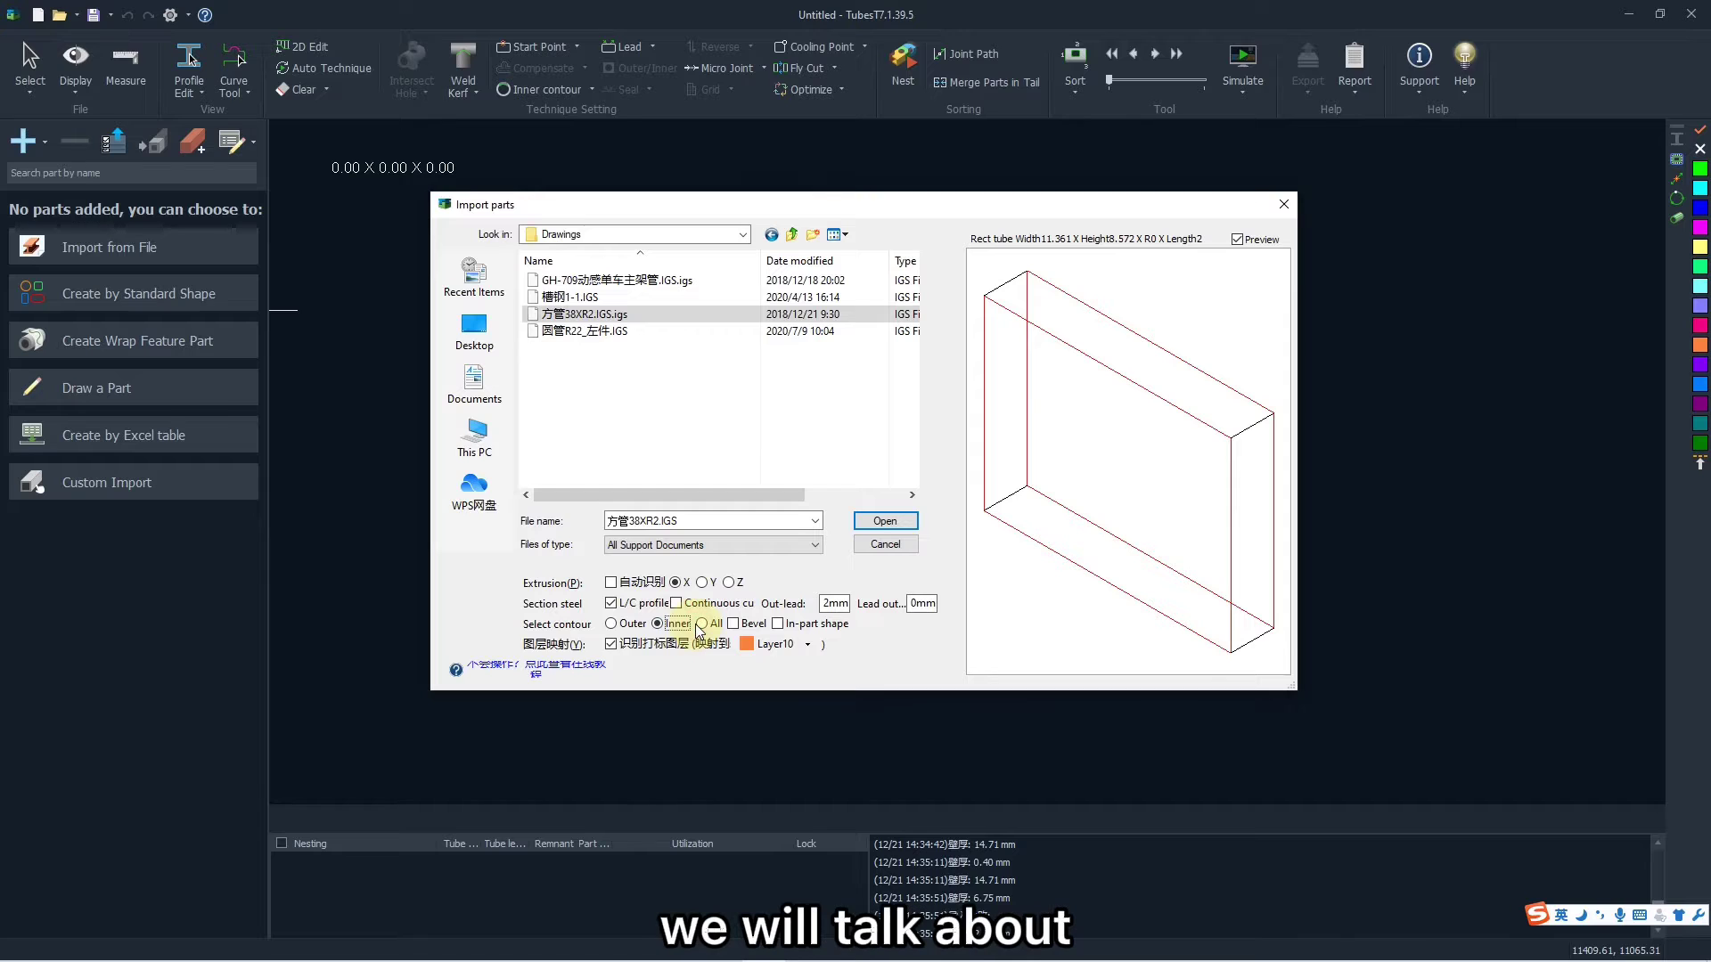
left_click(704, 624)
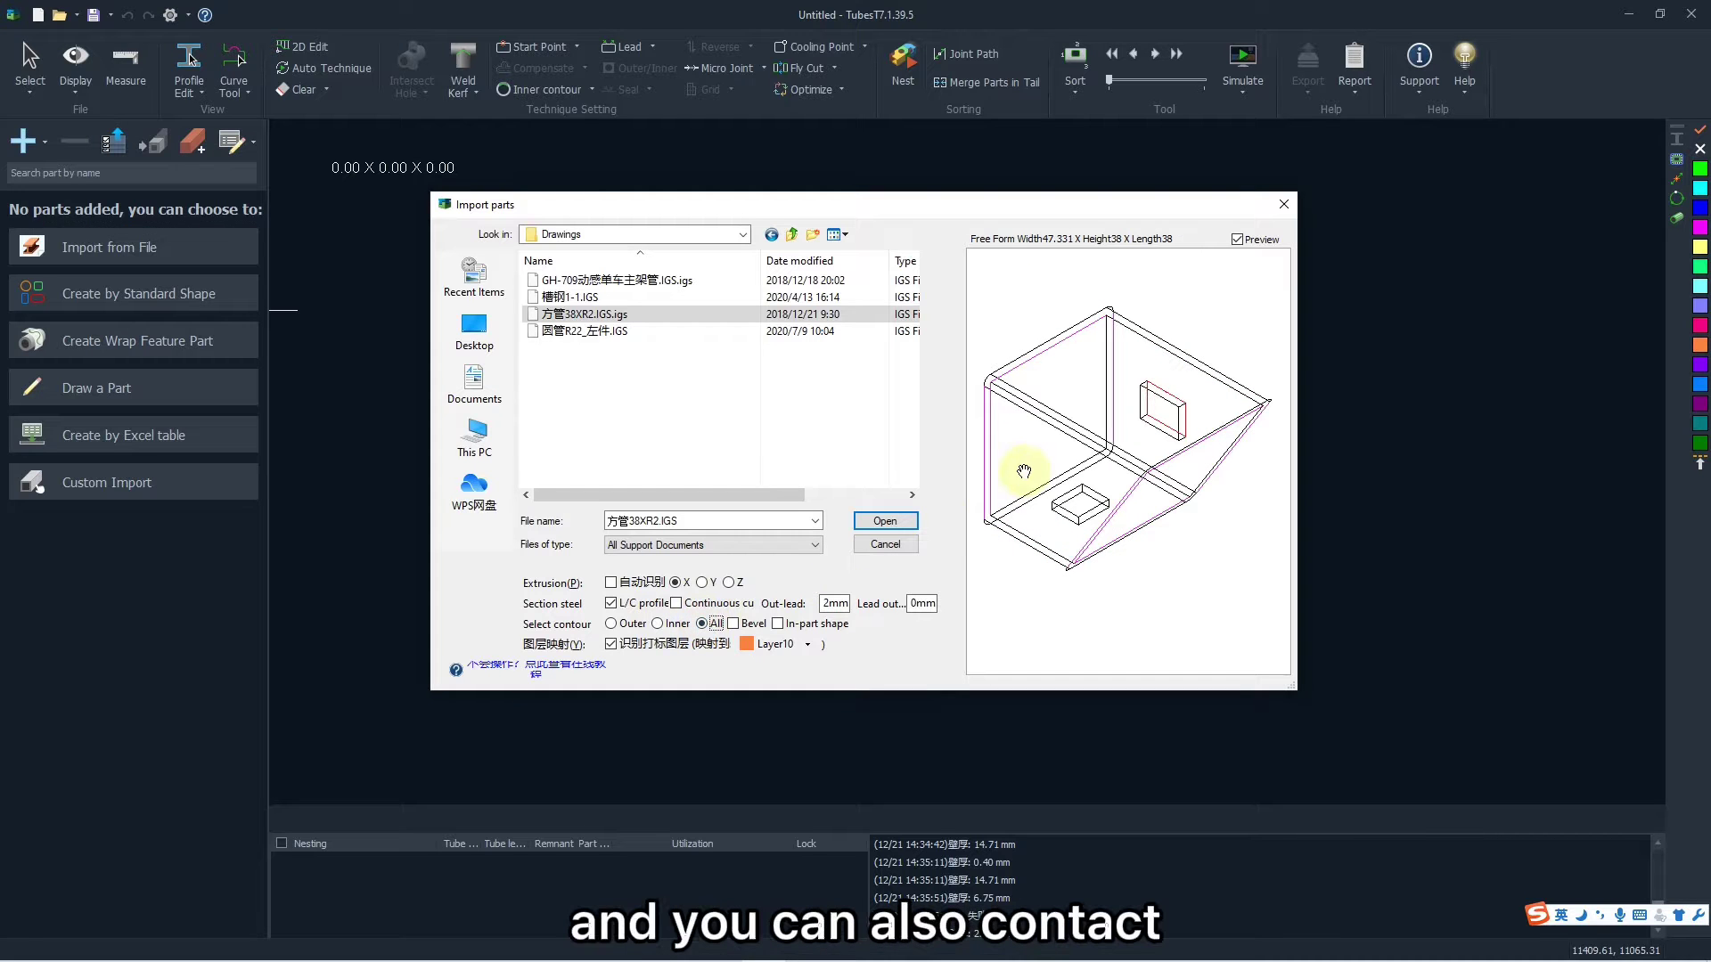
left_click_drag(1024, 466, 1034, 479)
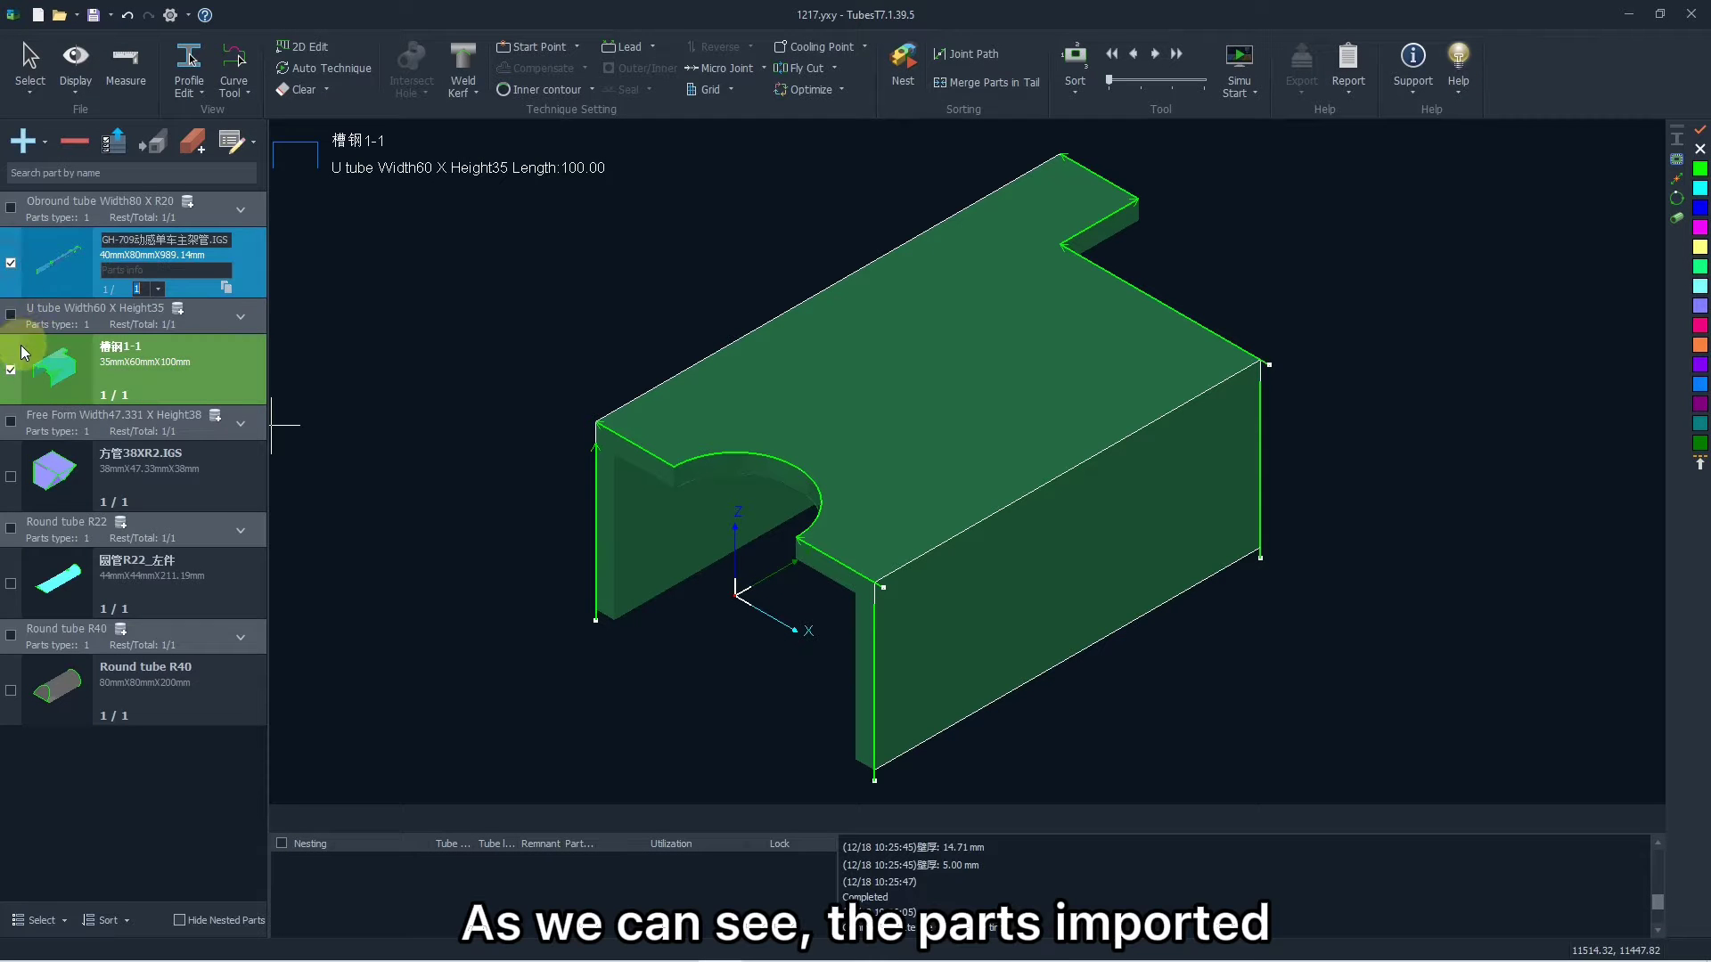
Step: Uncheck the GH-709动感单车主架管.IGS and 槽钢1-1 parts in the parts list
left_click(10, 264)
left_click(11, 369)
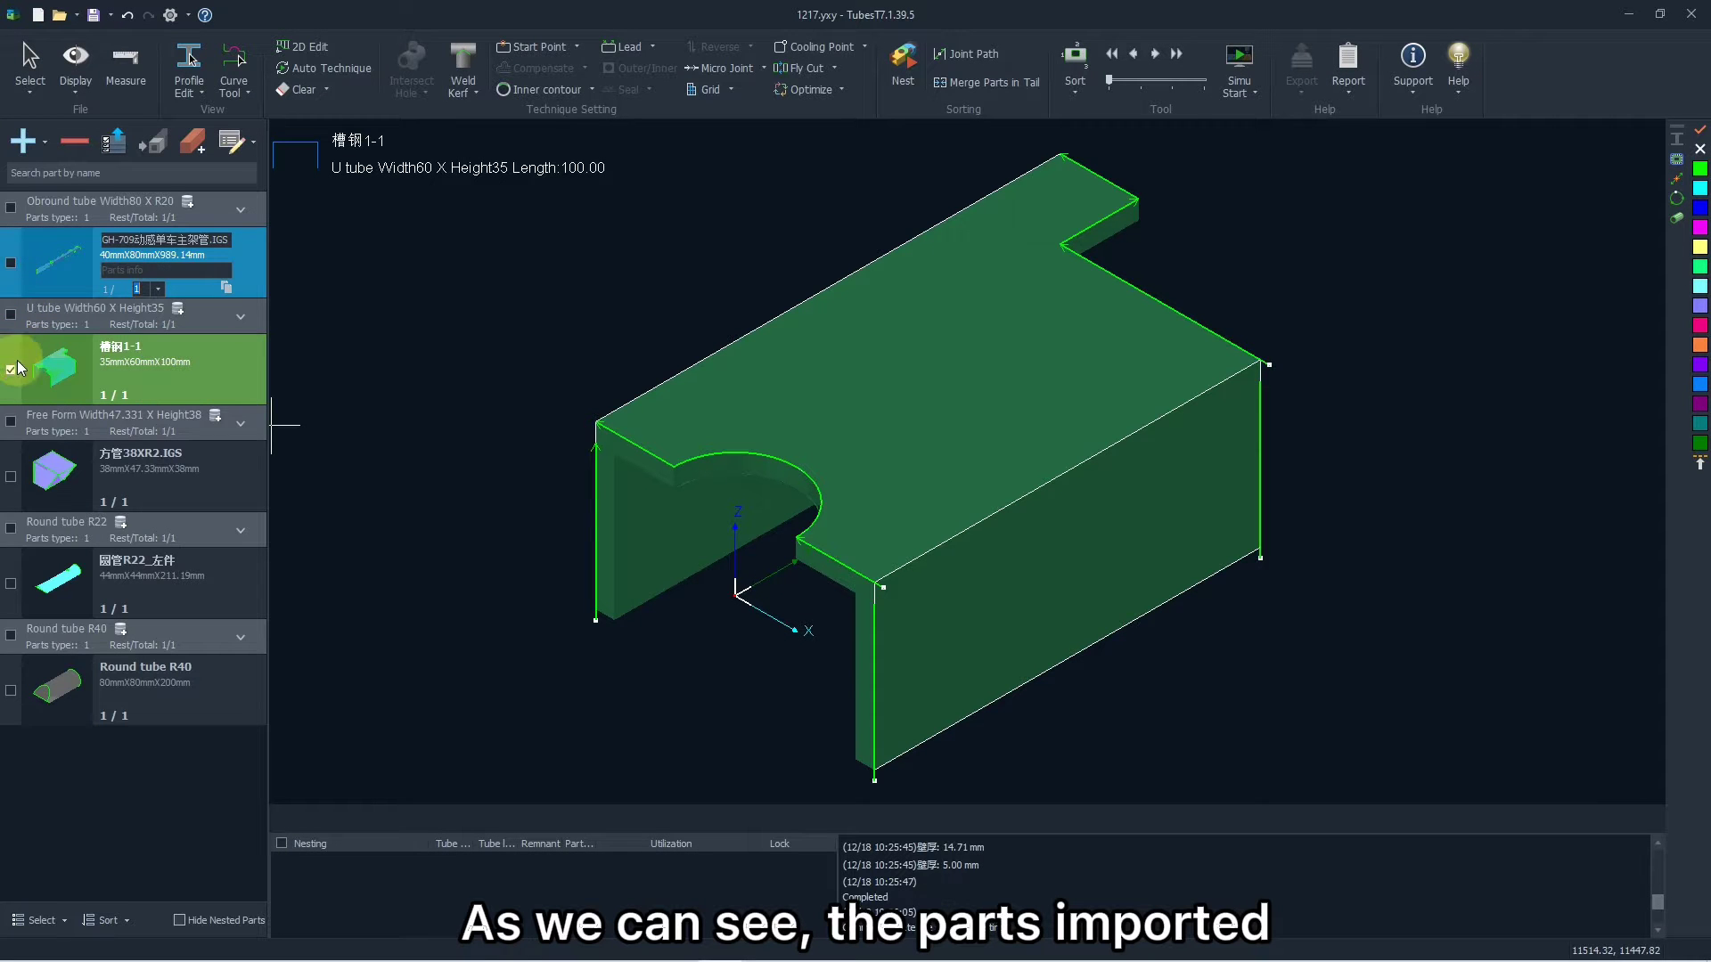
left_click(67, 579)
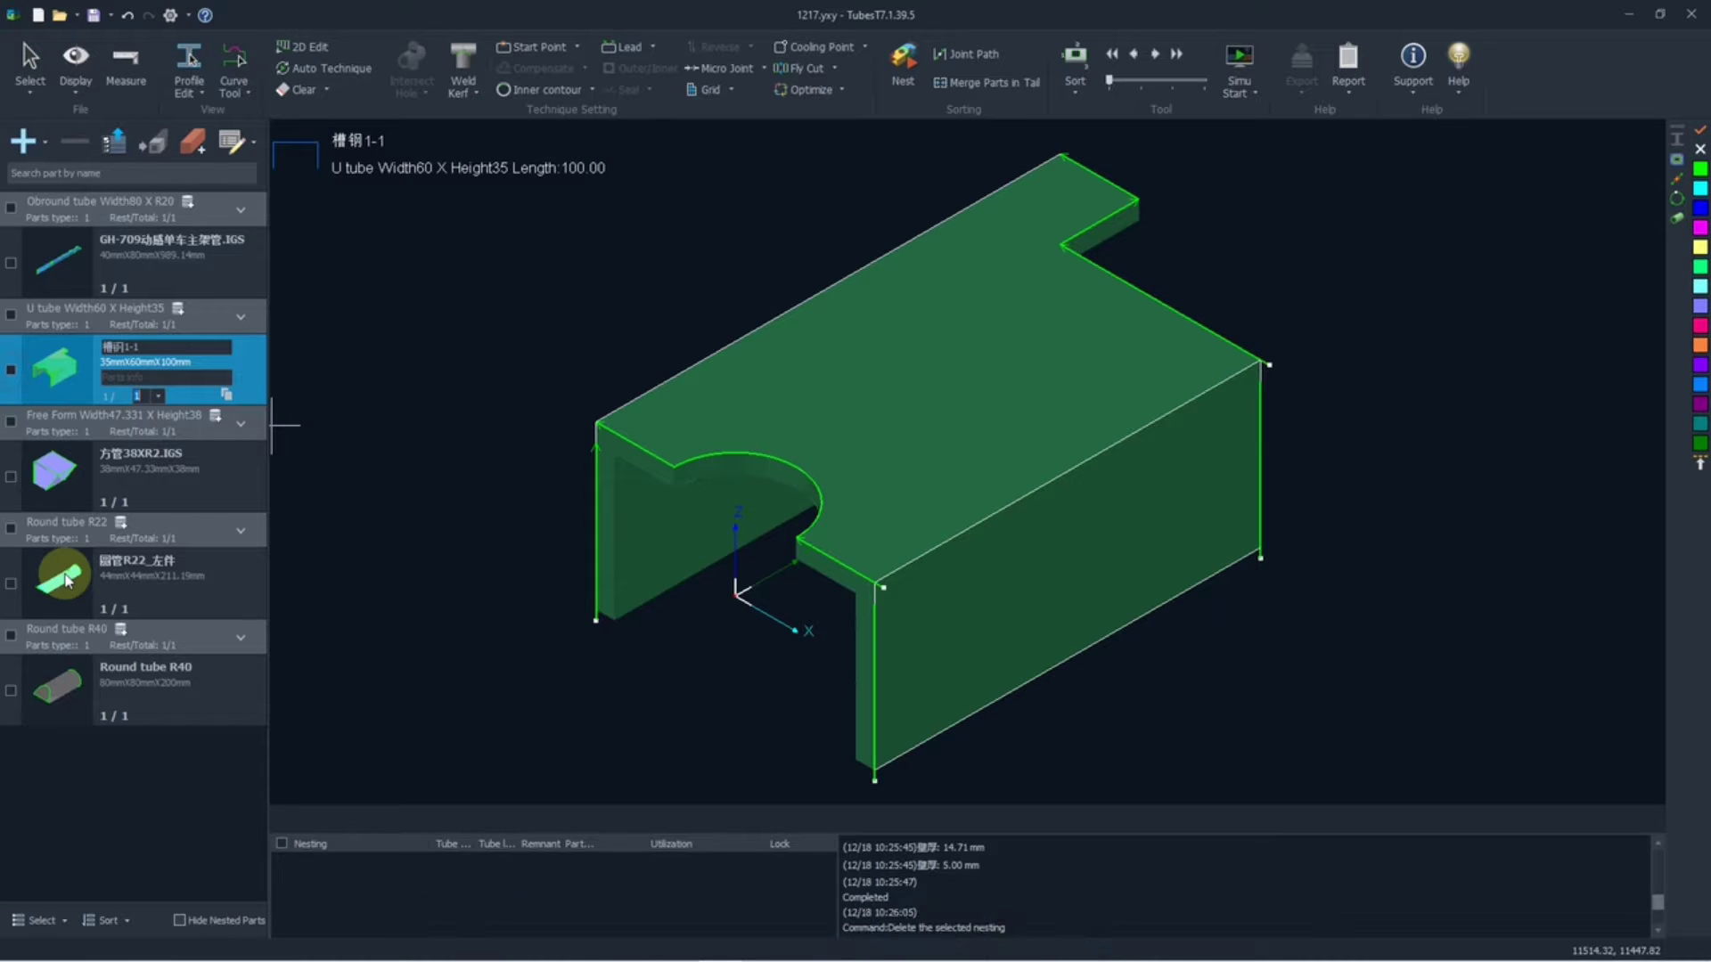
Step: Try selecting all parts in the list, deselect them again, and look at the list's sorting options
left_click(57, 921)
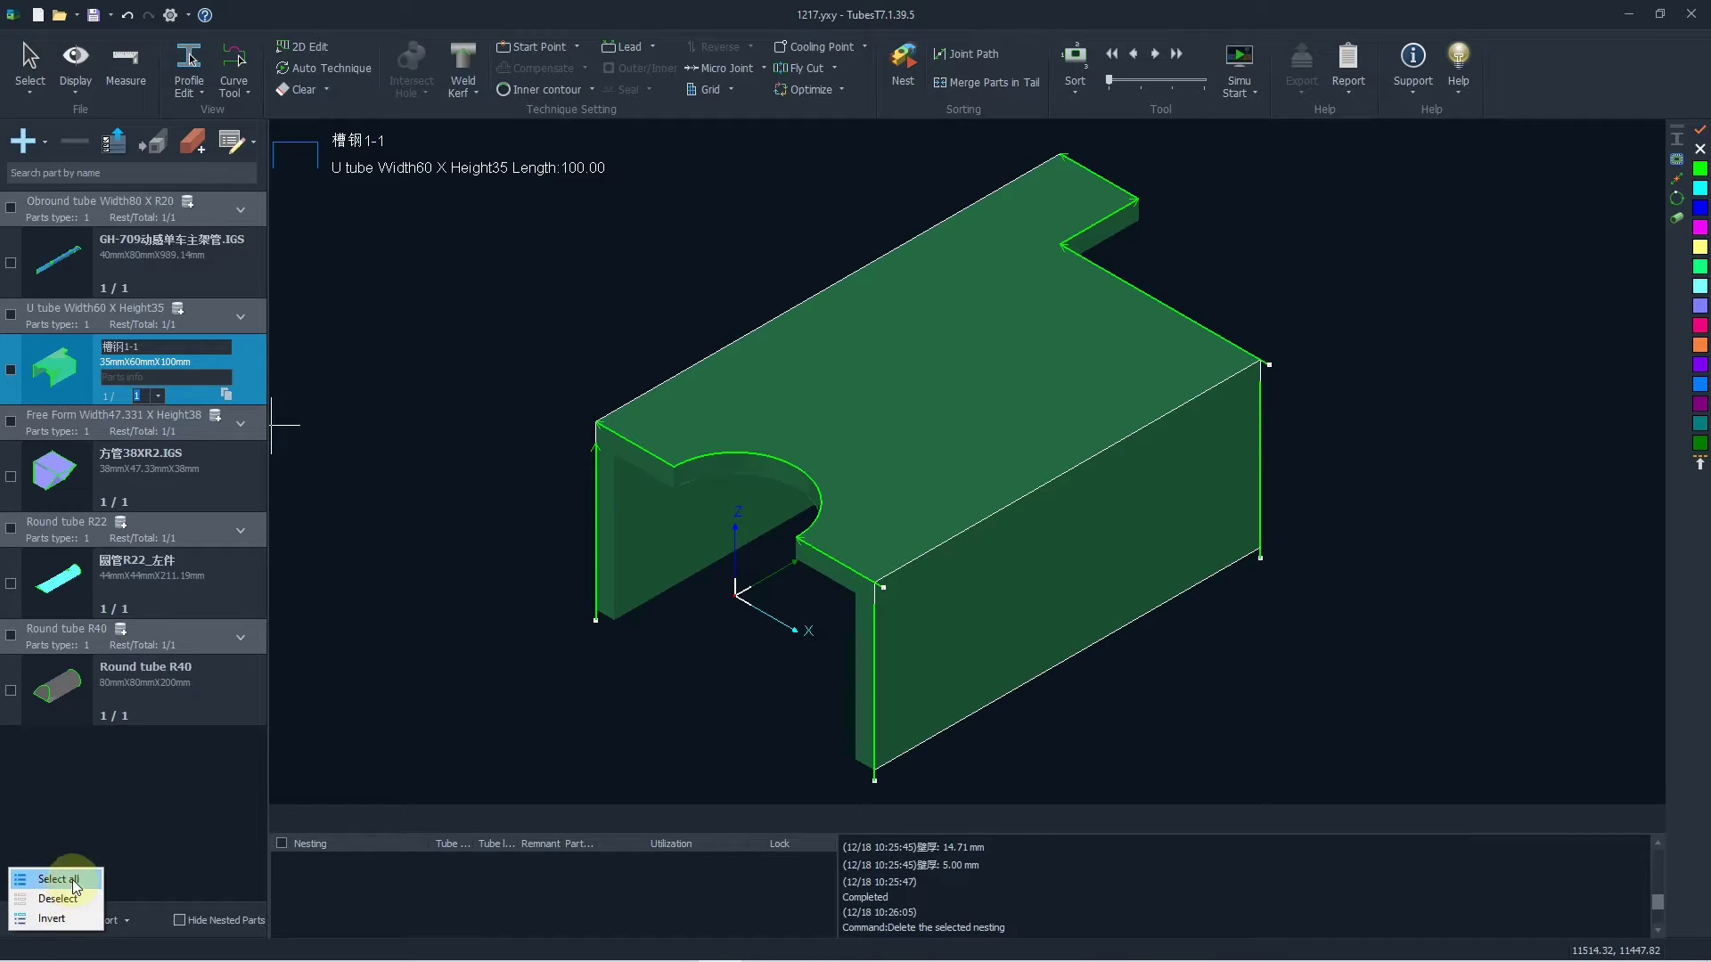
left_click(71, 881)
left_click(36, 919)
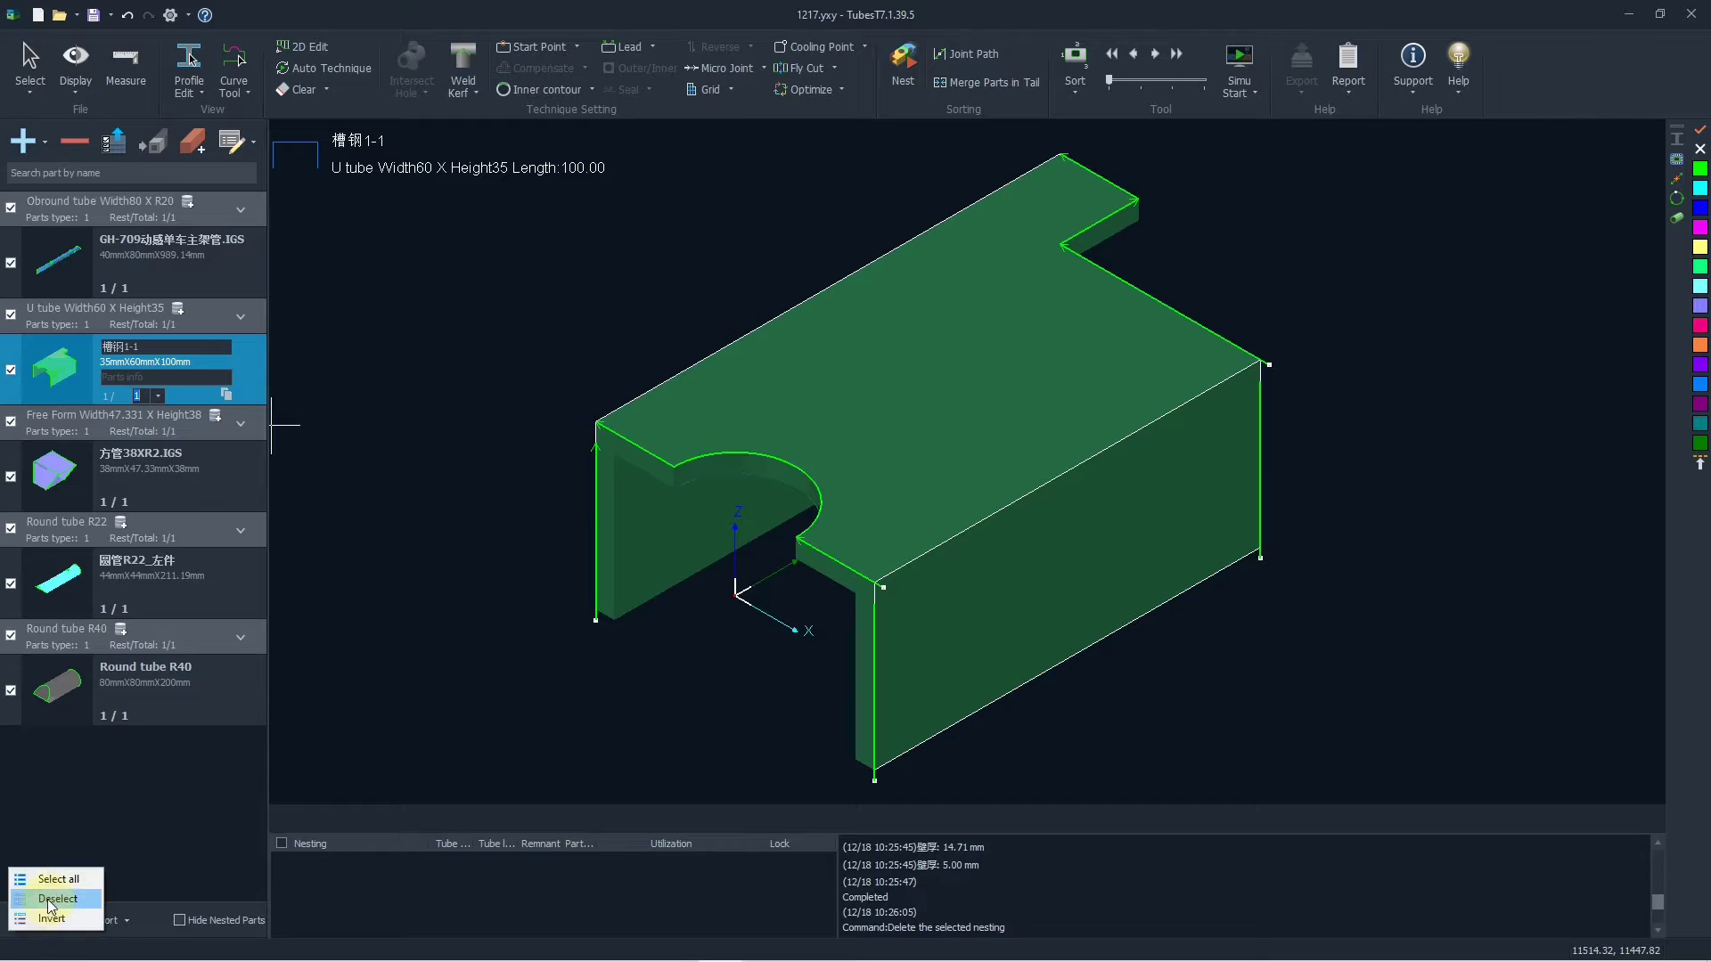
left_click(58, 898)
left_click(116, 921)
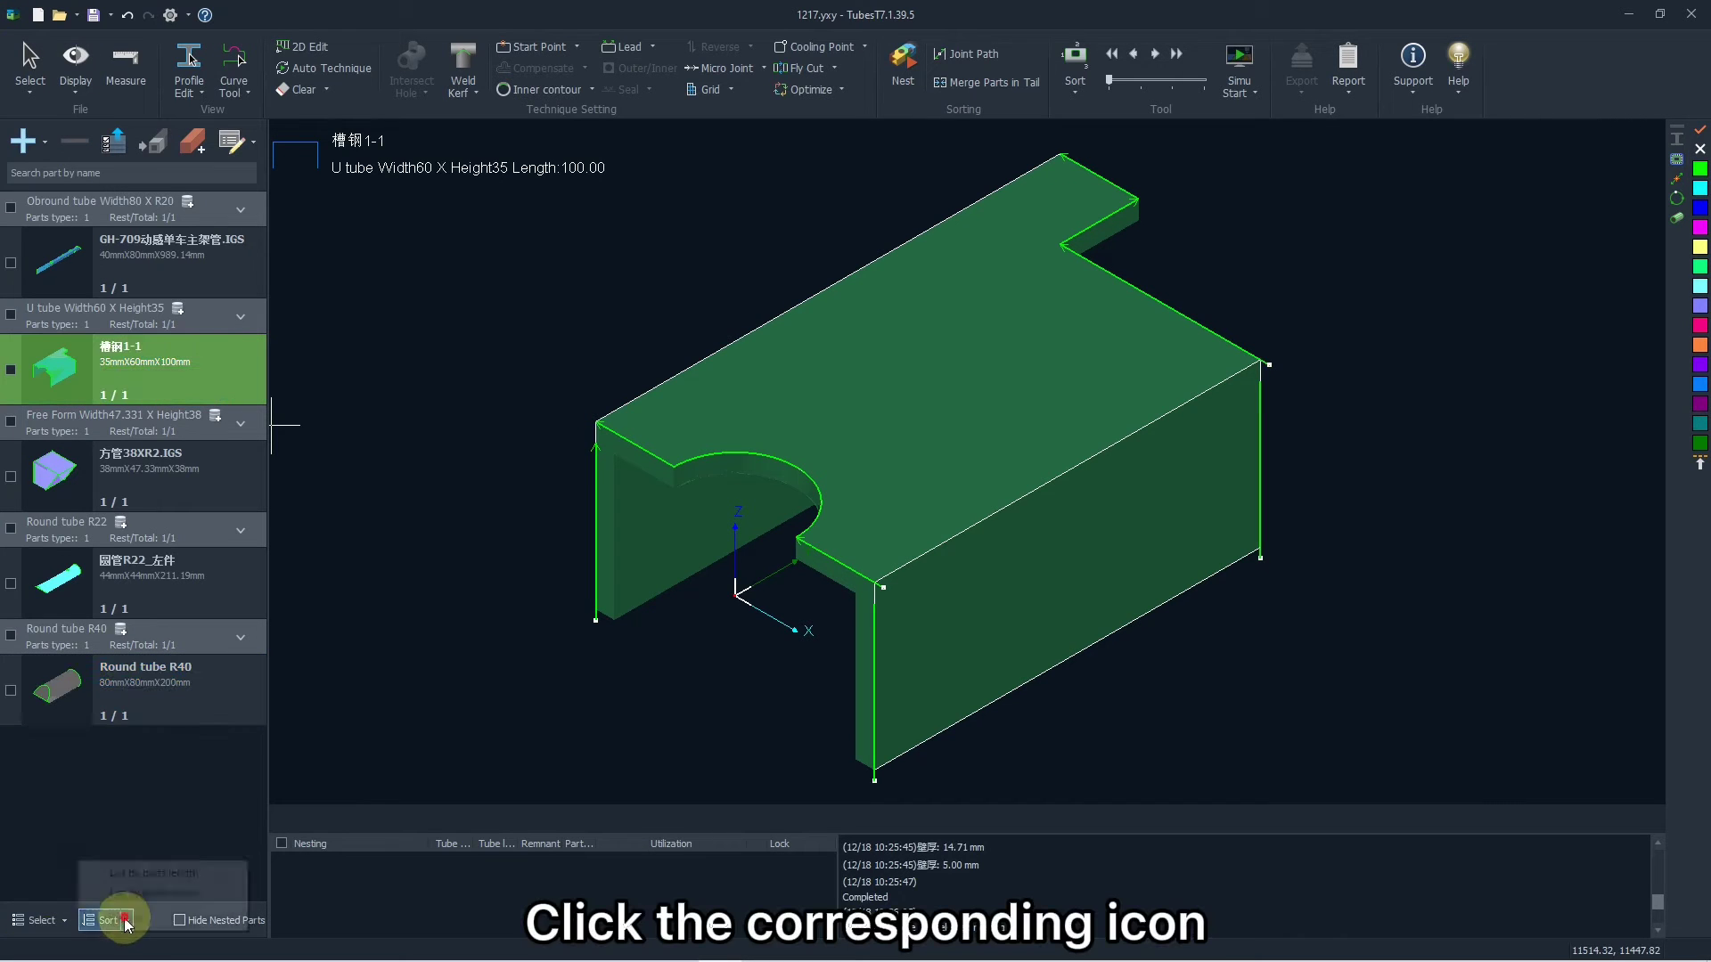
left_click(152, 891)
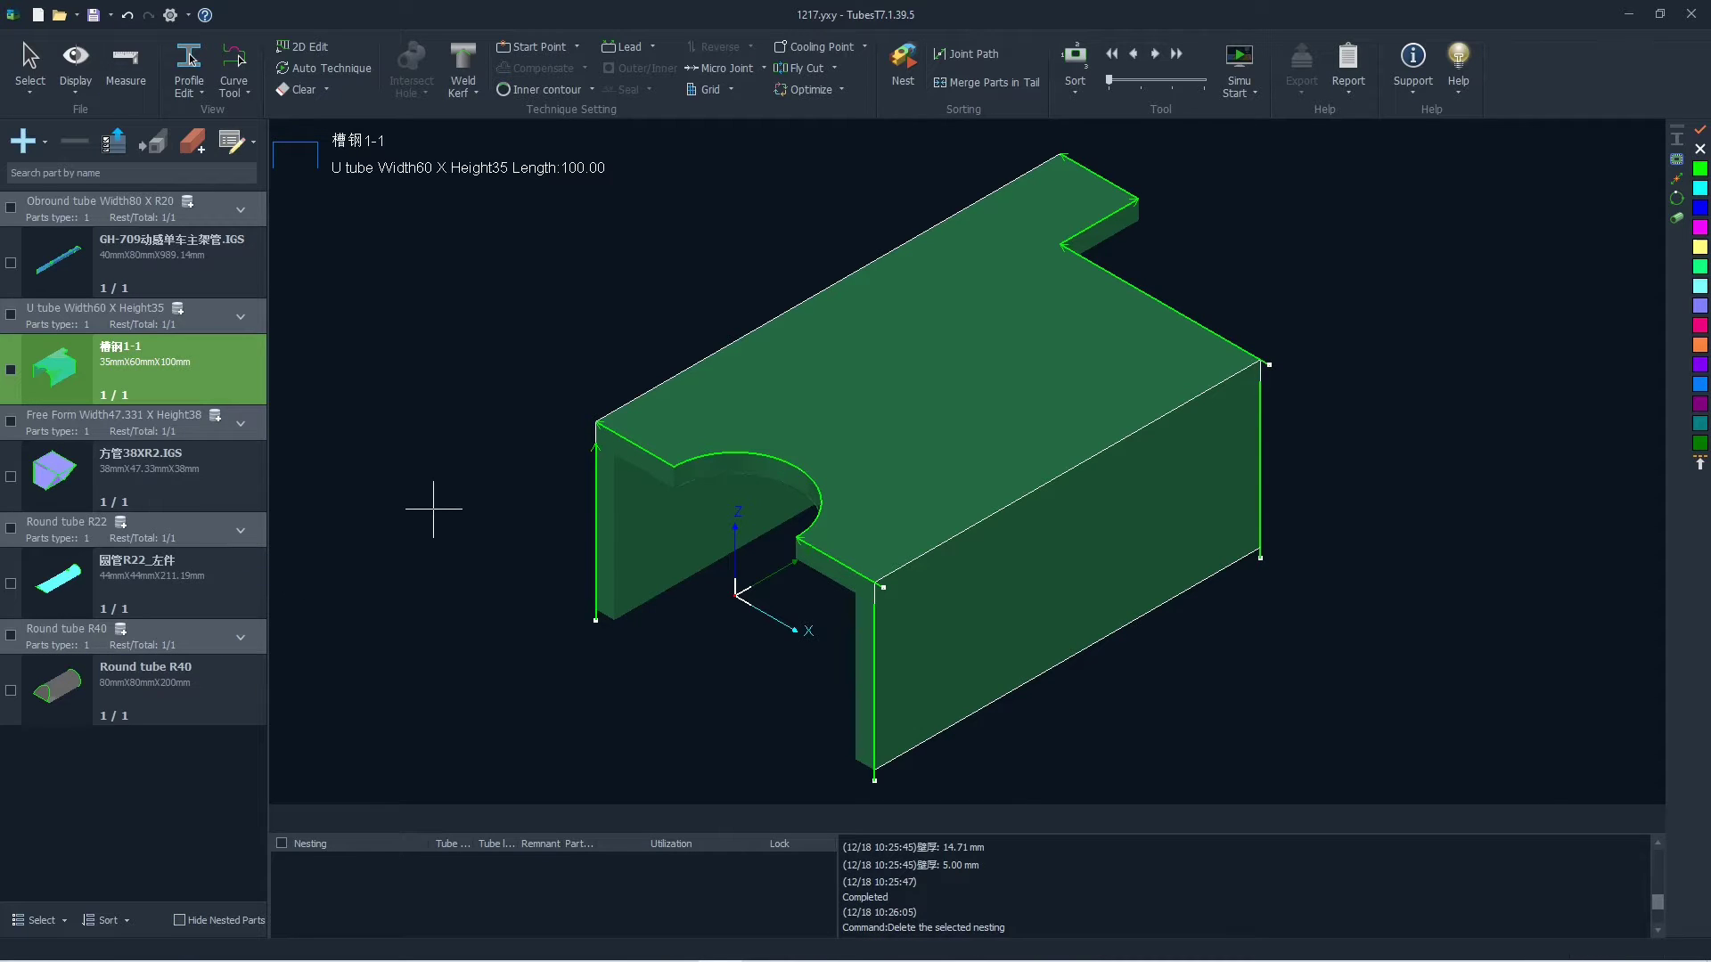
Step: Zoom and rotate the view of 槽钢1-1, fit it to the window, and restore the default view
scroll(893, 452, "down", 3)
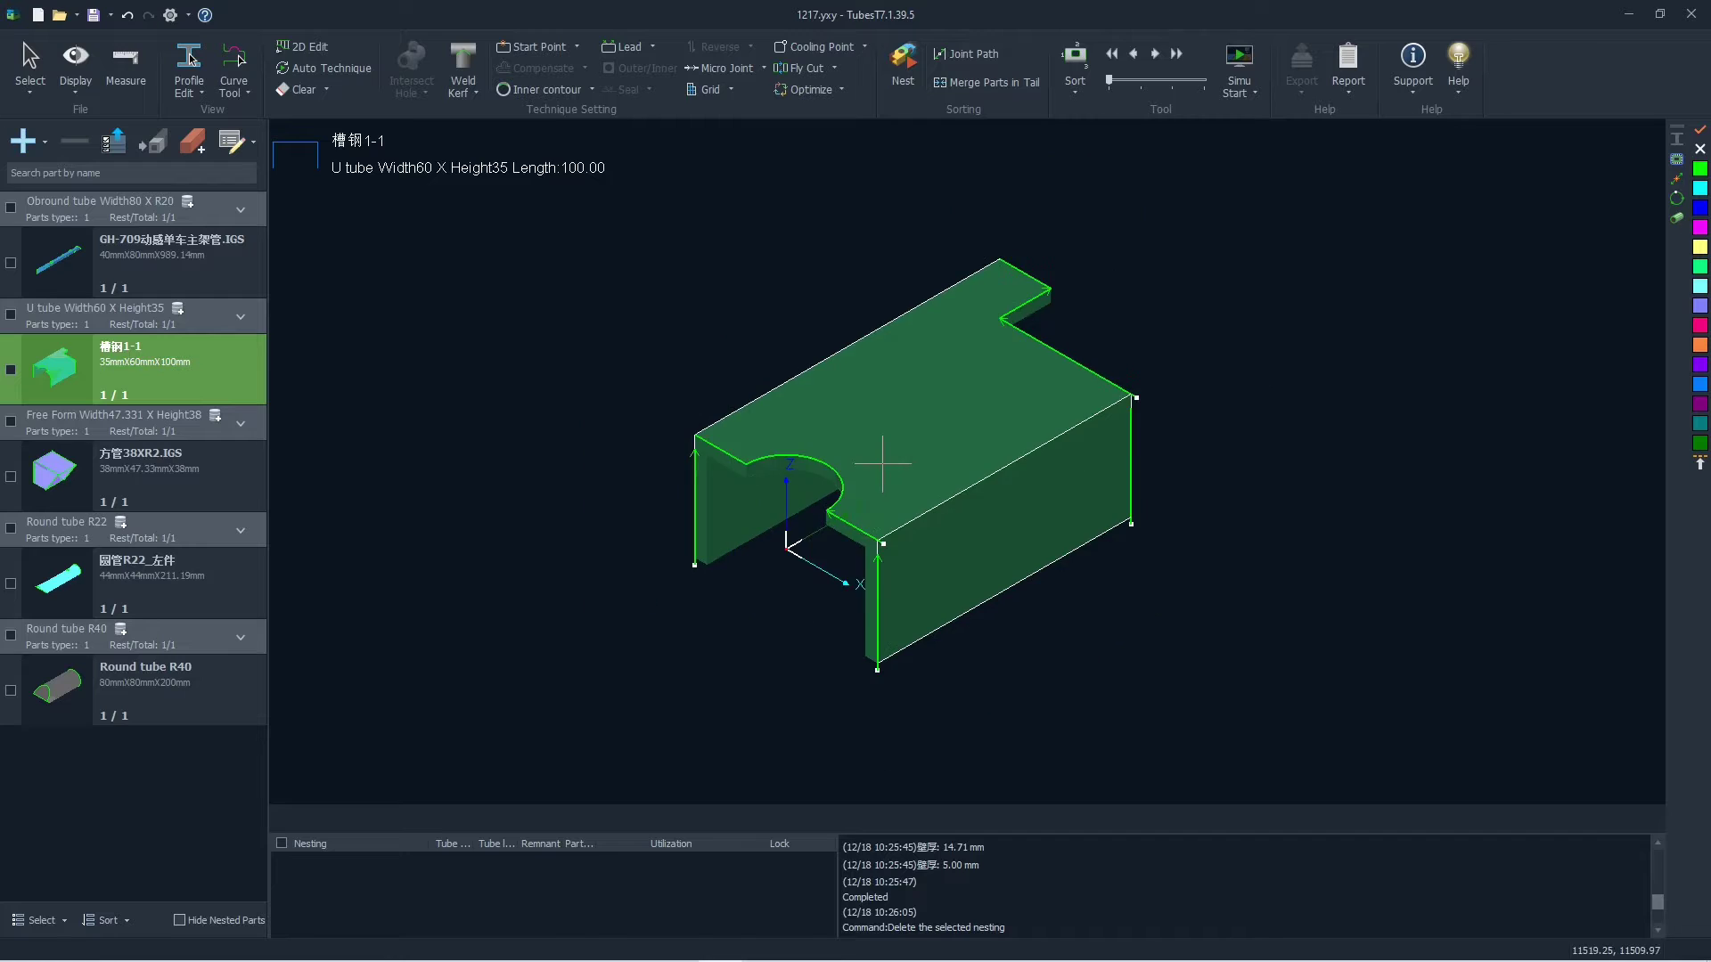
scroll(906, 431, "up", 2)
scroll(917, 412, "down", 2)
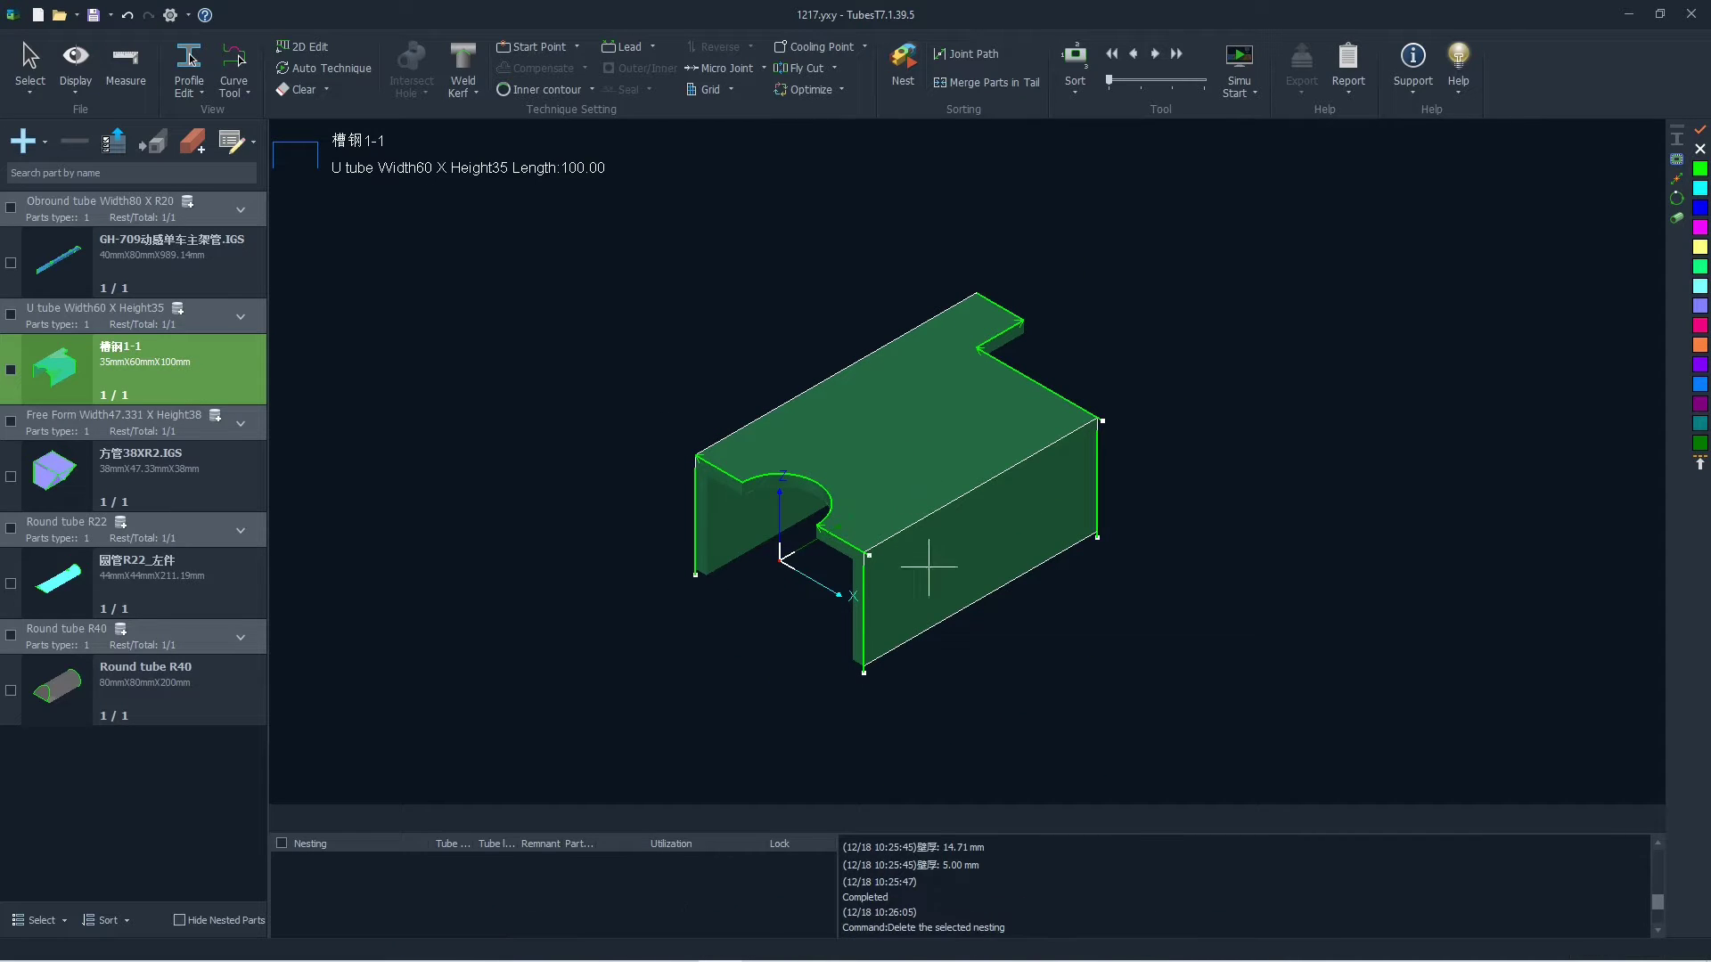
middle_click_drag(928, 545, 1083, 491)
scroll(923, 452, "up", 3)
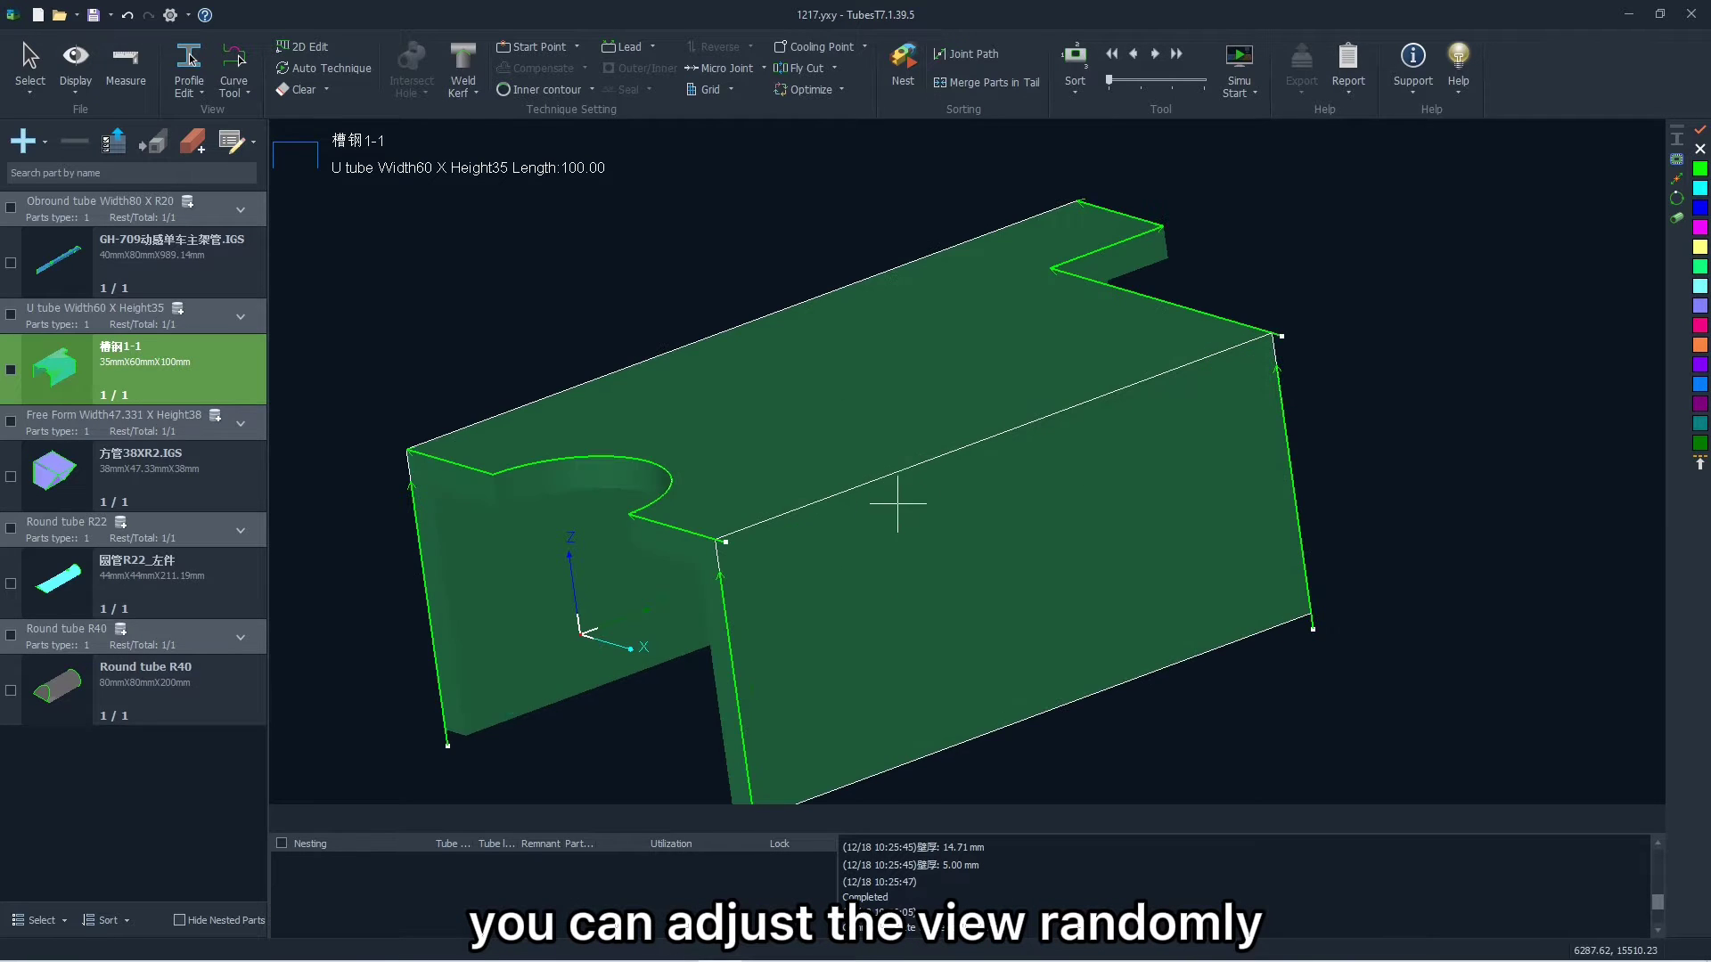
middle_click_drag(897, 504, 848, 553)
key("F3")
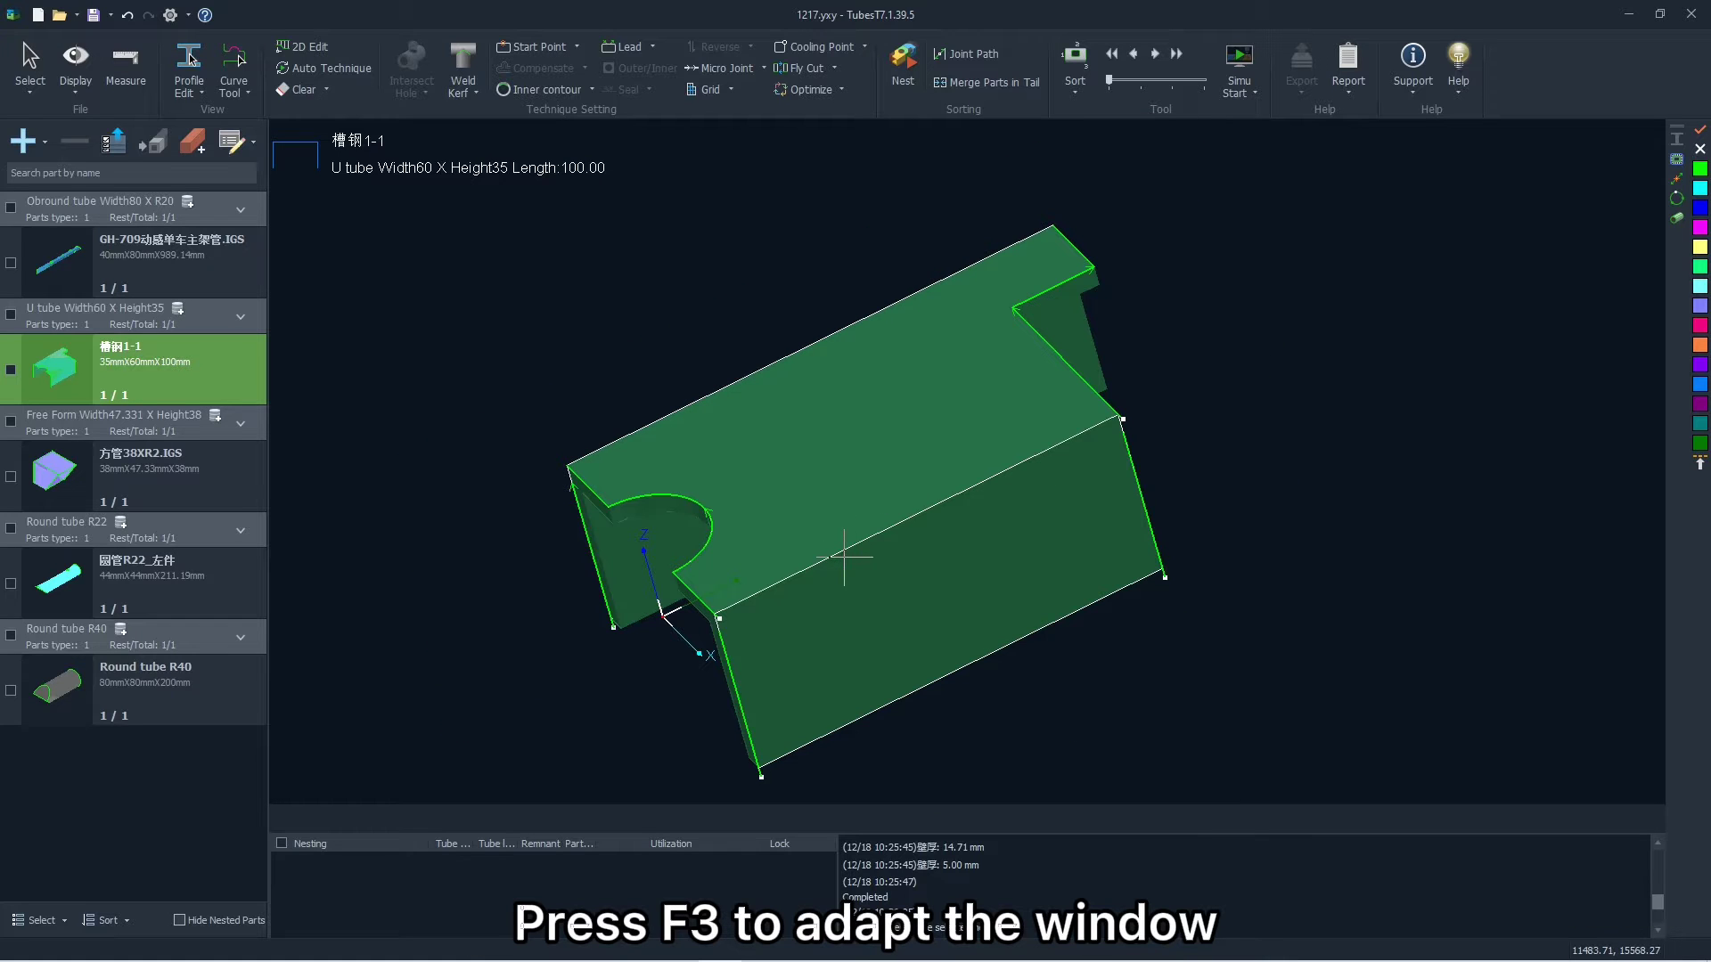
scroll(844, 557, "up", 2)
scroll(844, 556, "down", 1)
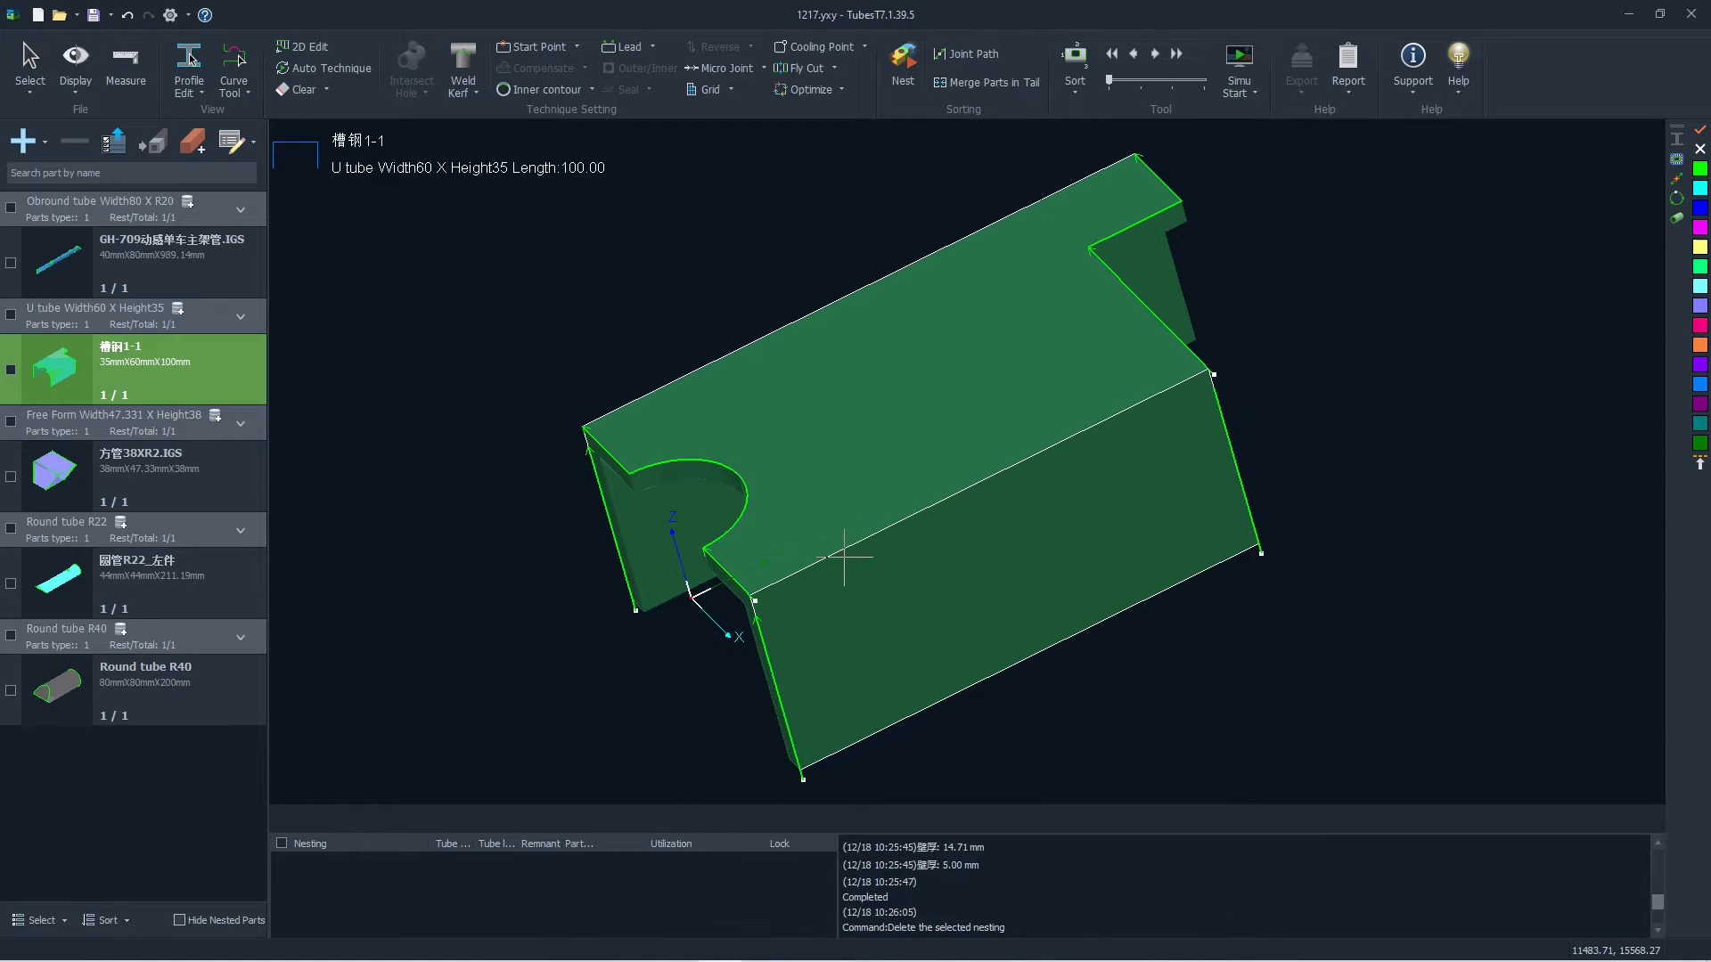
key("F4")
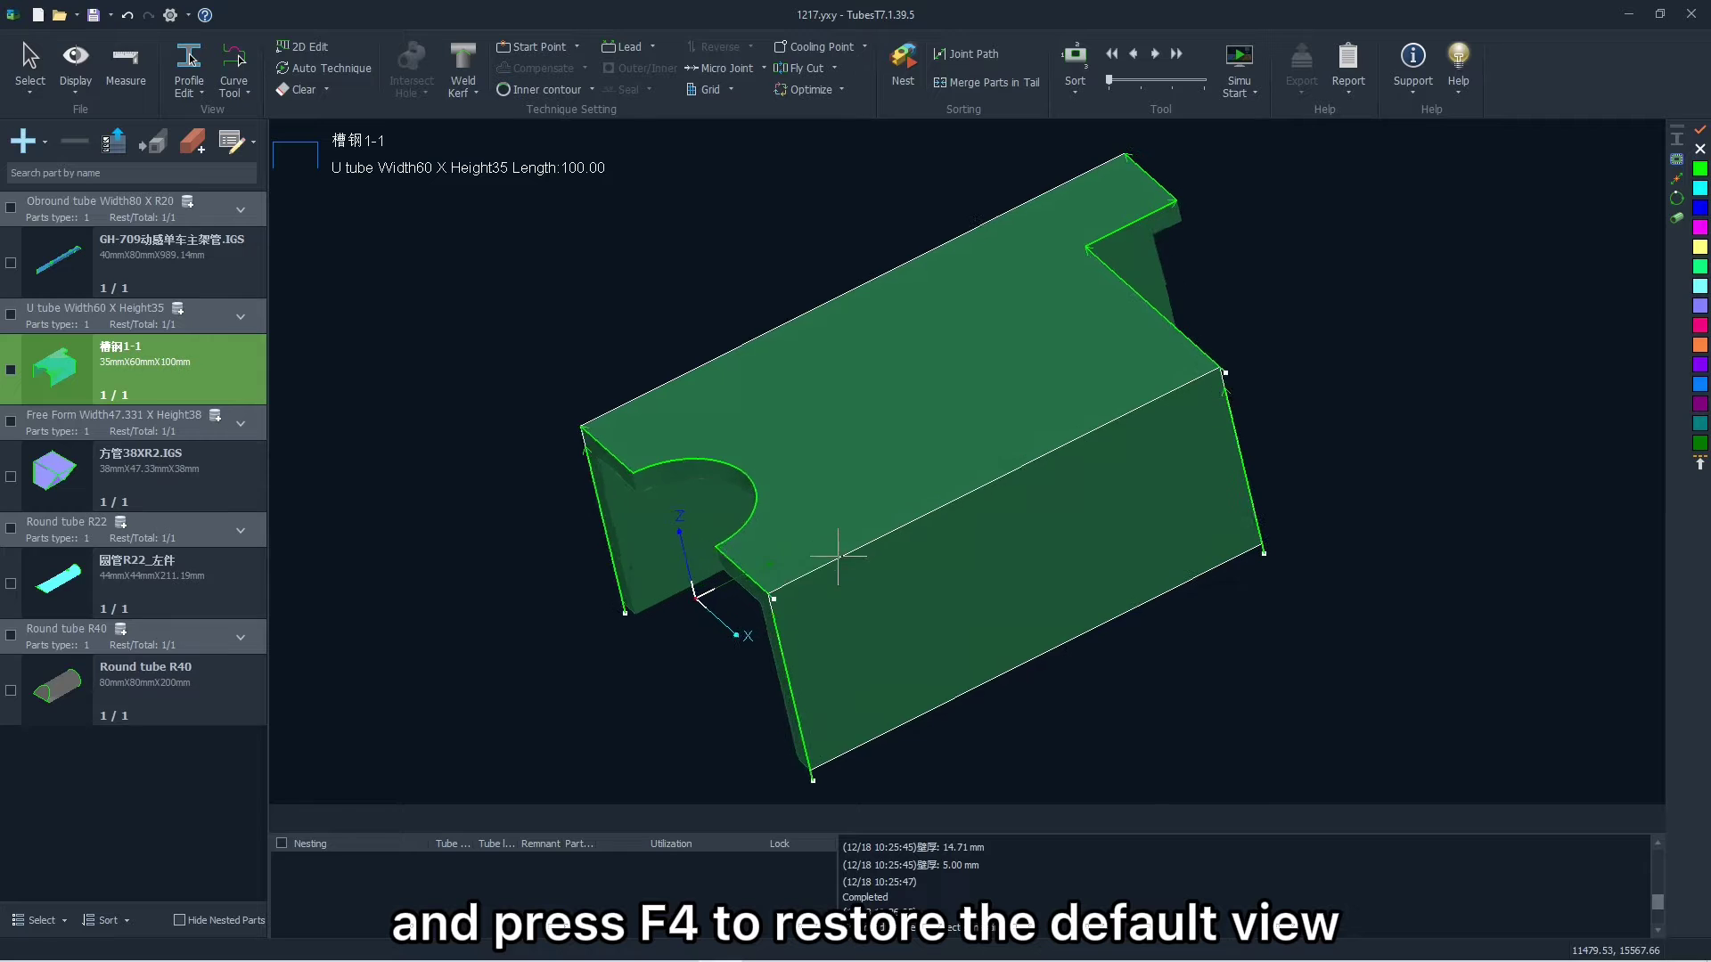
Step: Inspect the notched far end of 槽钢1-1 up close, and return to the fitted default view
scroll(703, 547, "down", 4)
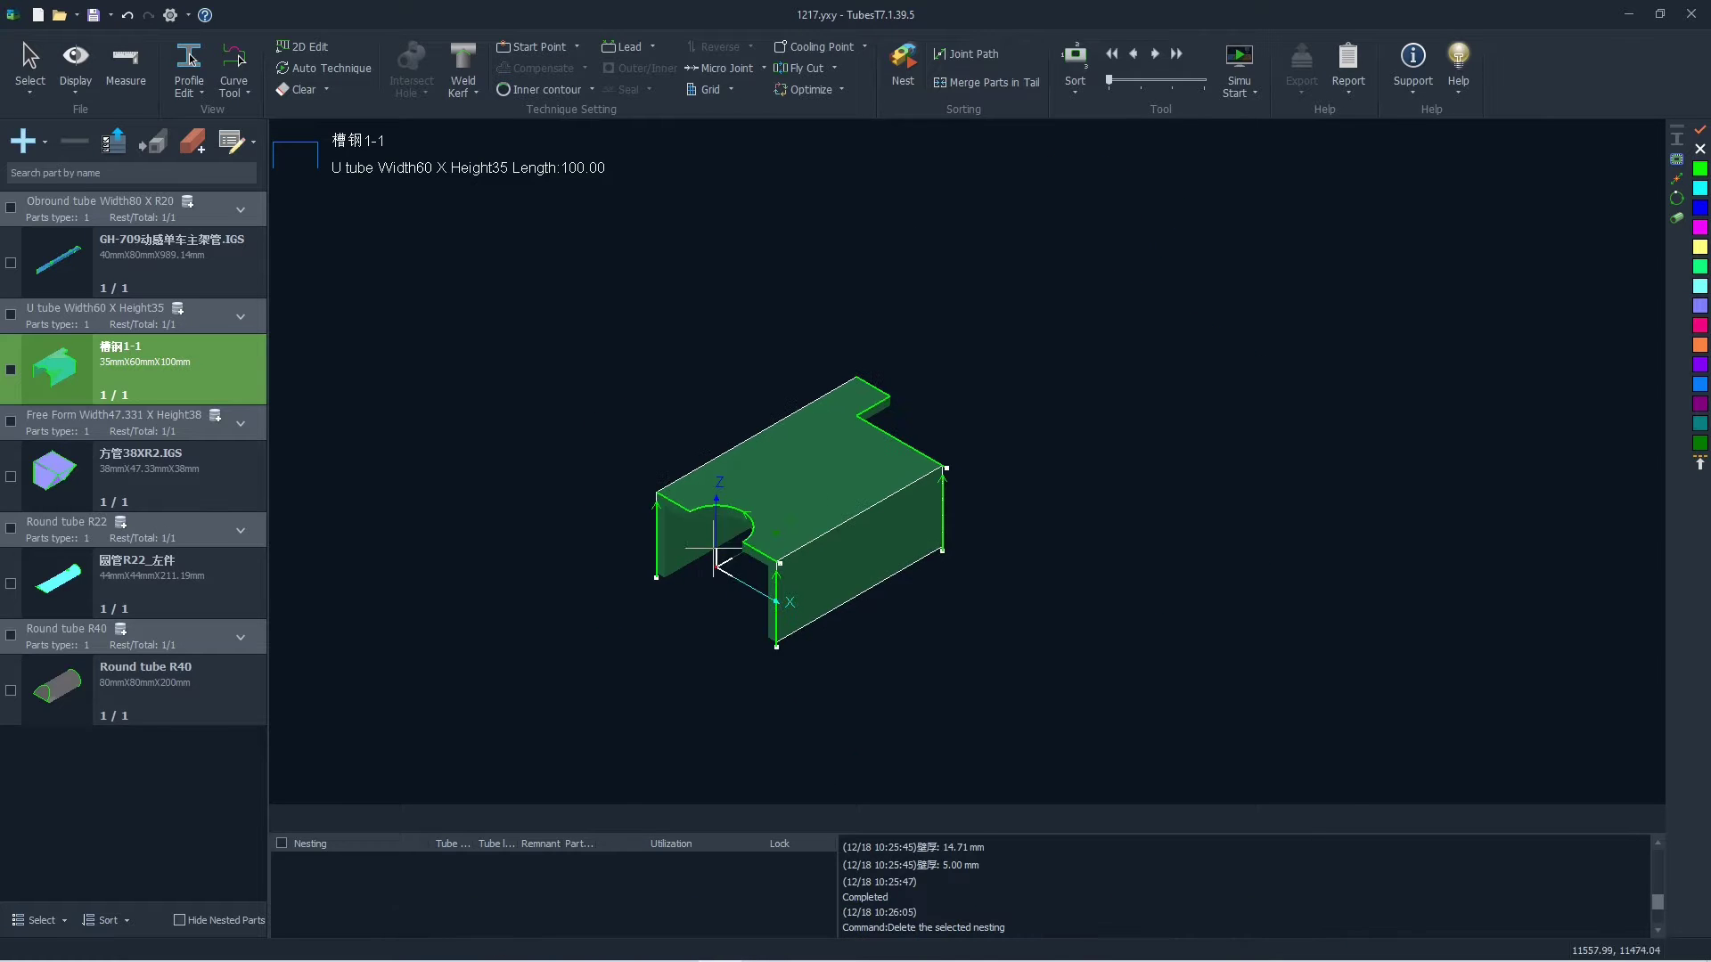
scroll(790, 528, "up", 4)
middle_click_drag(804, 546, 611, 525)
scroll(984, 404, "up", 5)
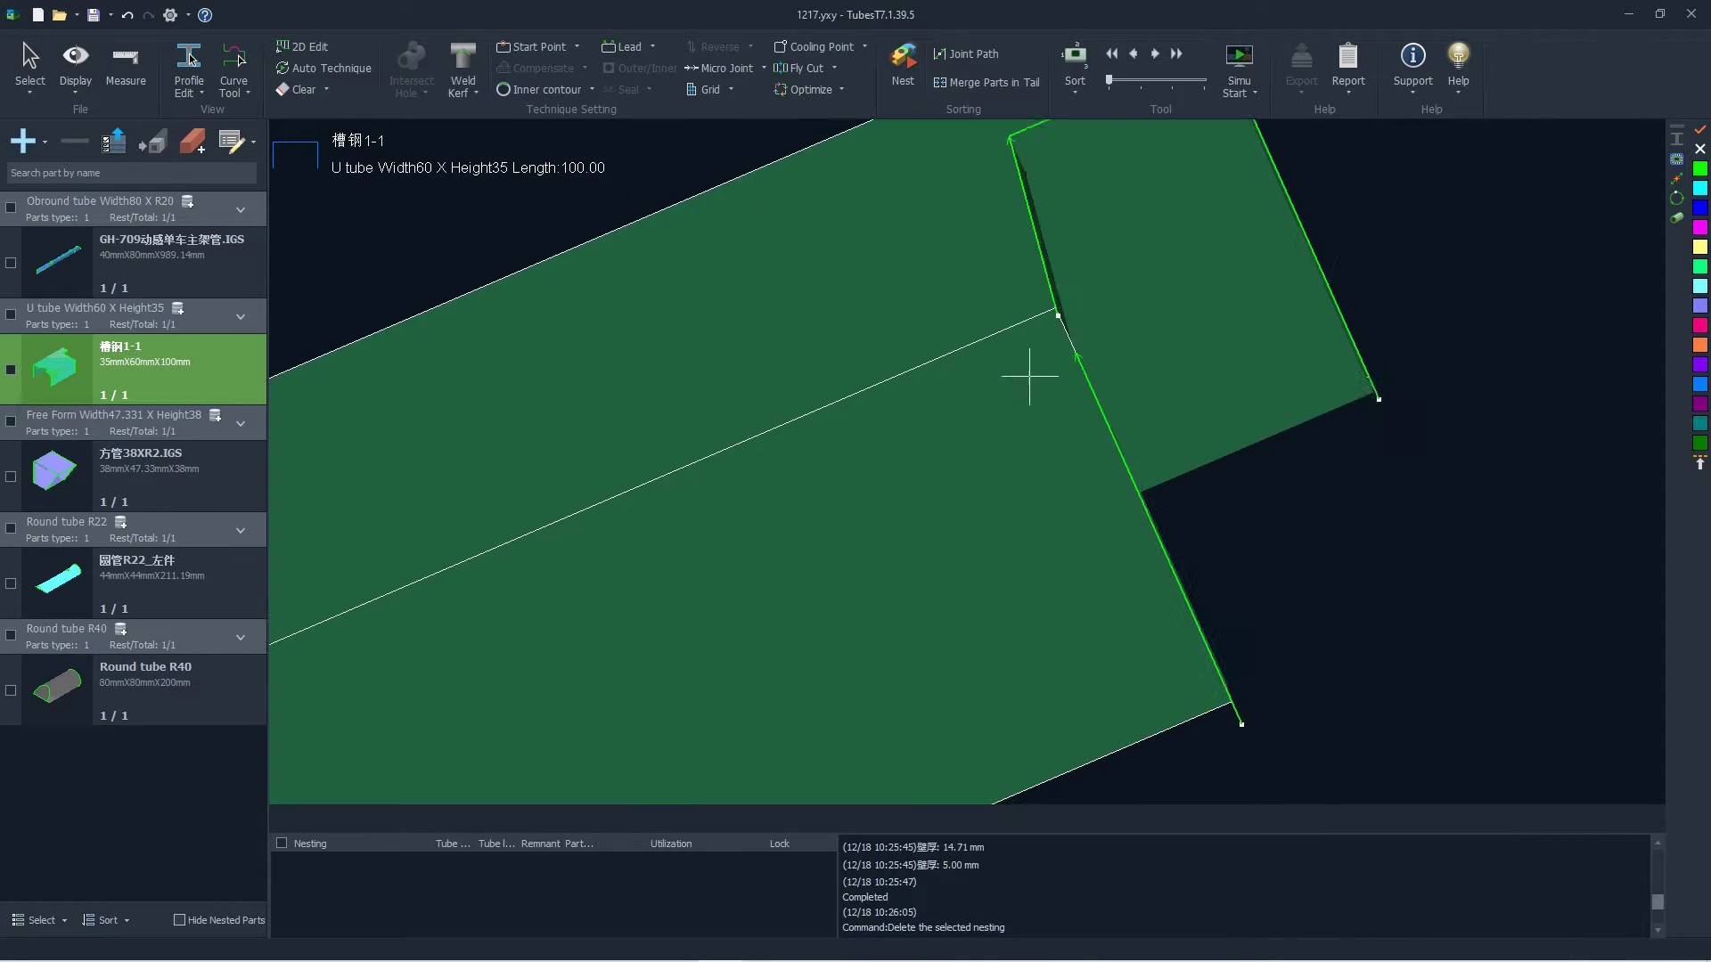
middle_click_drag(995, 403, 1009, 435)
key("F3")
key("Home")
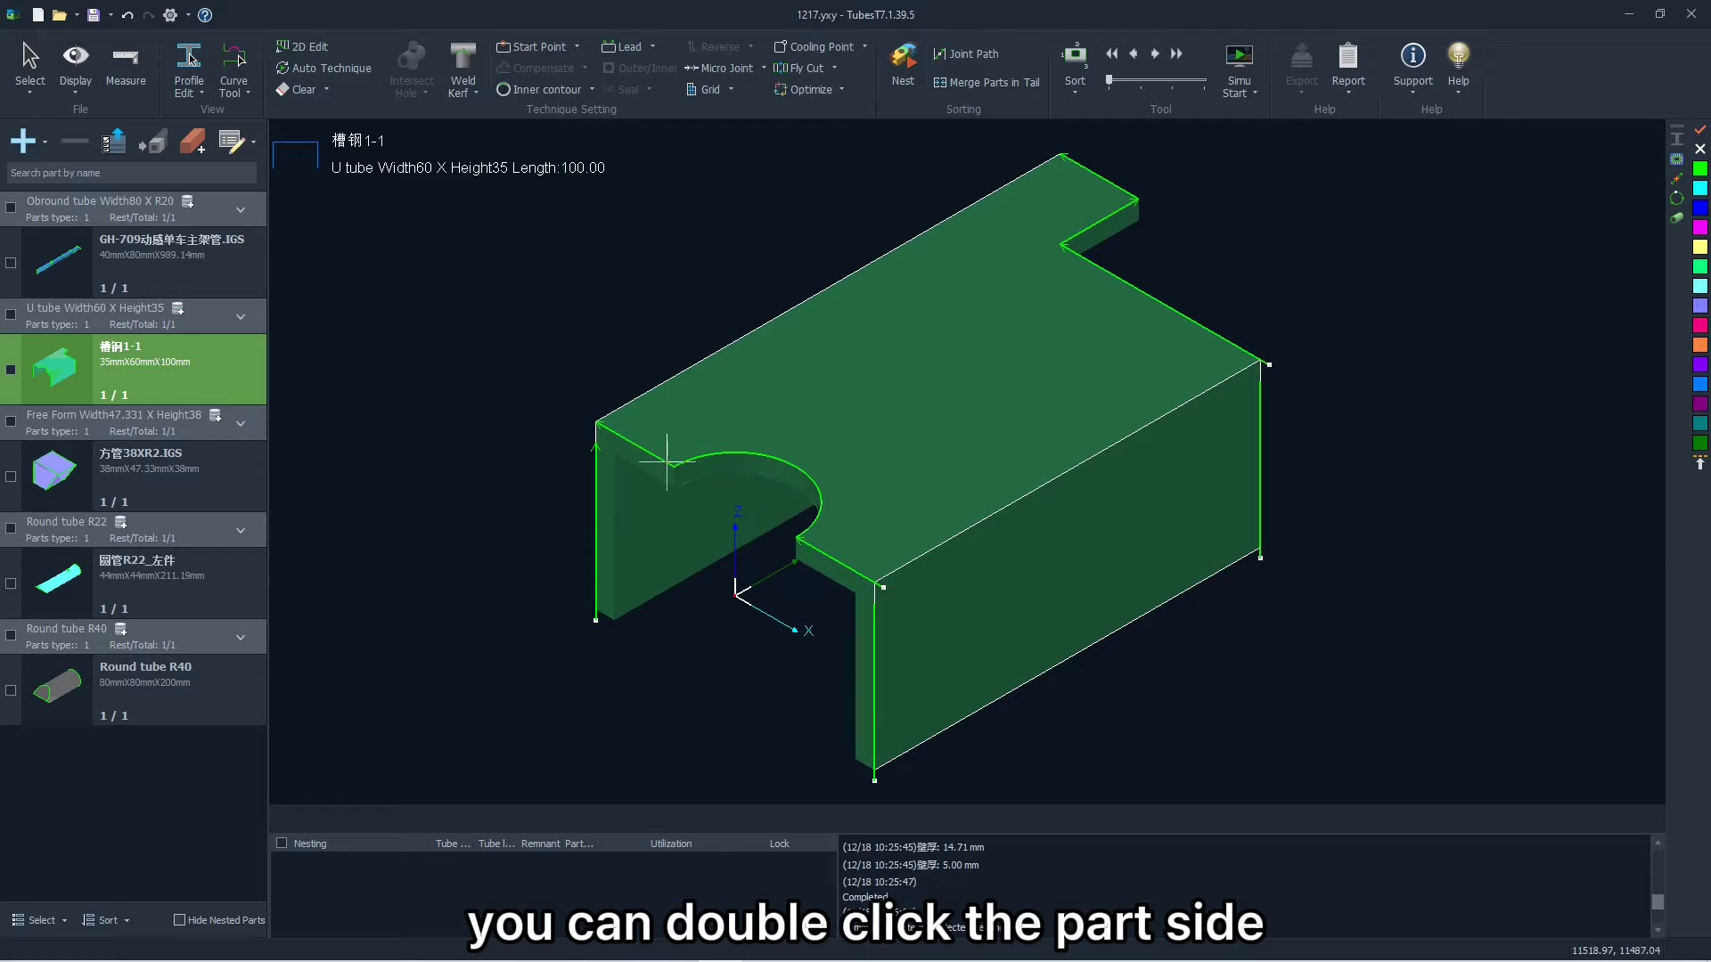
Step: Bring up the preset view palette beside 槽钢1-1 and look at the part from several preset directions
double_click(589, 349)
left_click(577, 340)
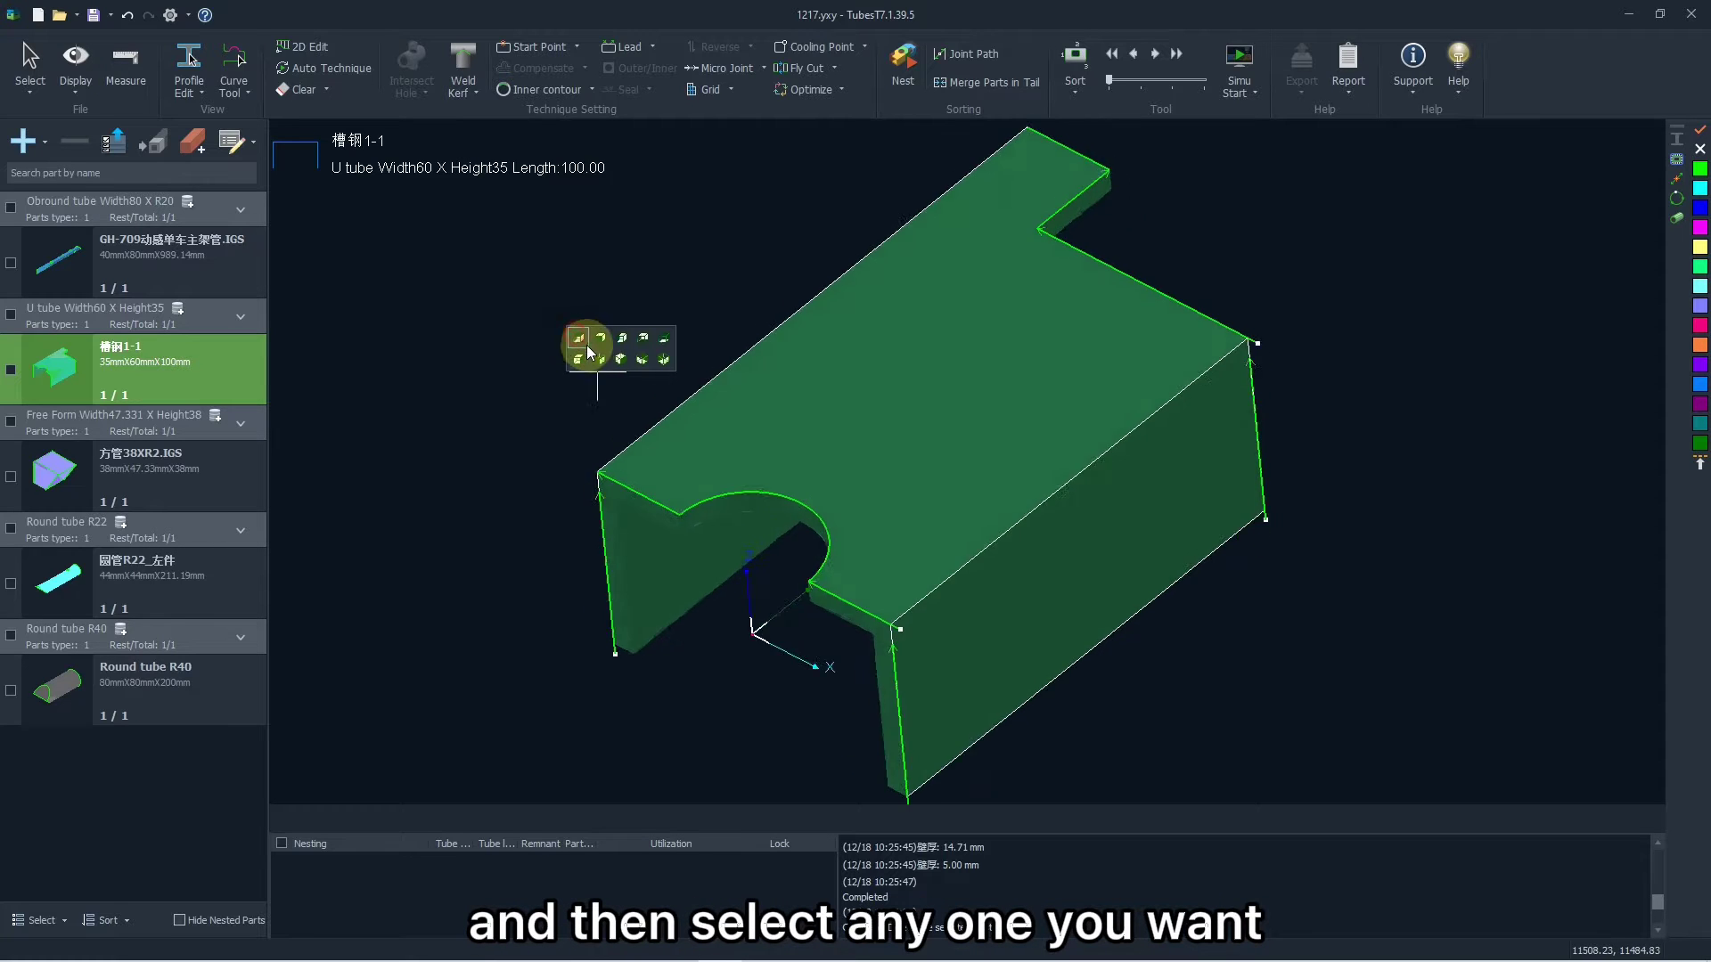
left_click(600, 338)
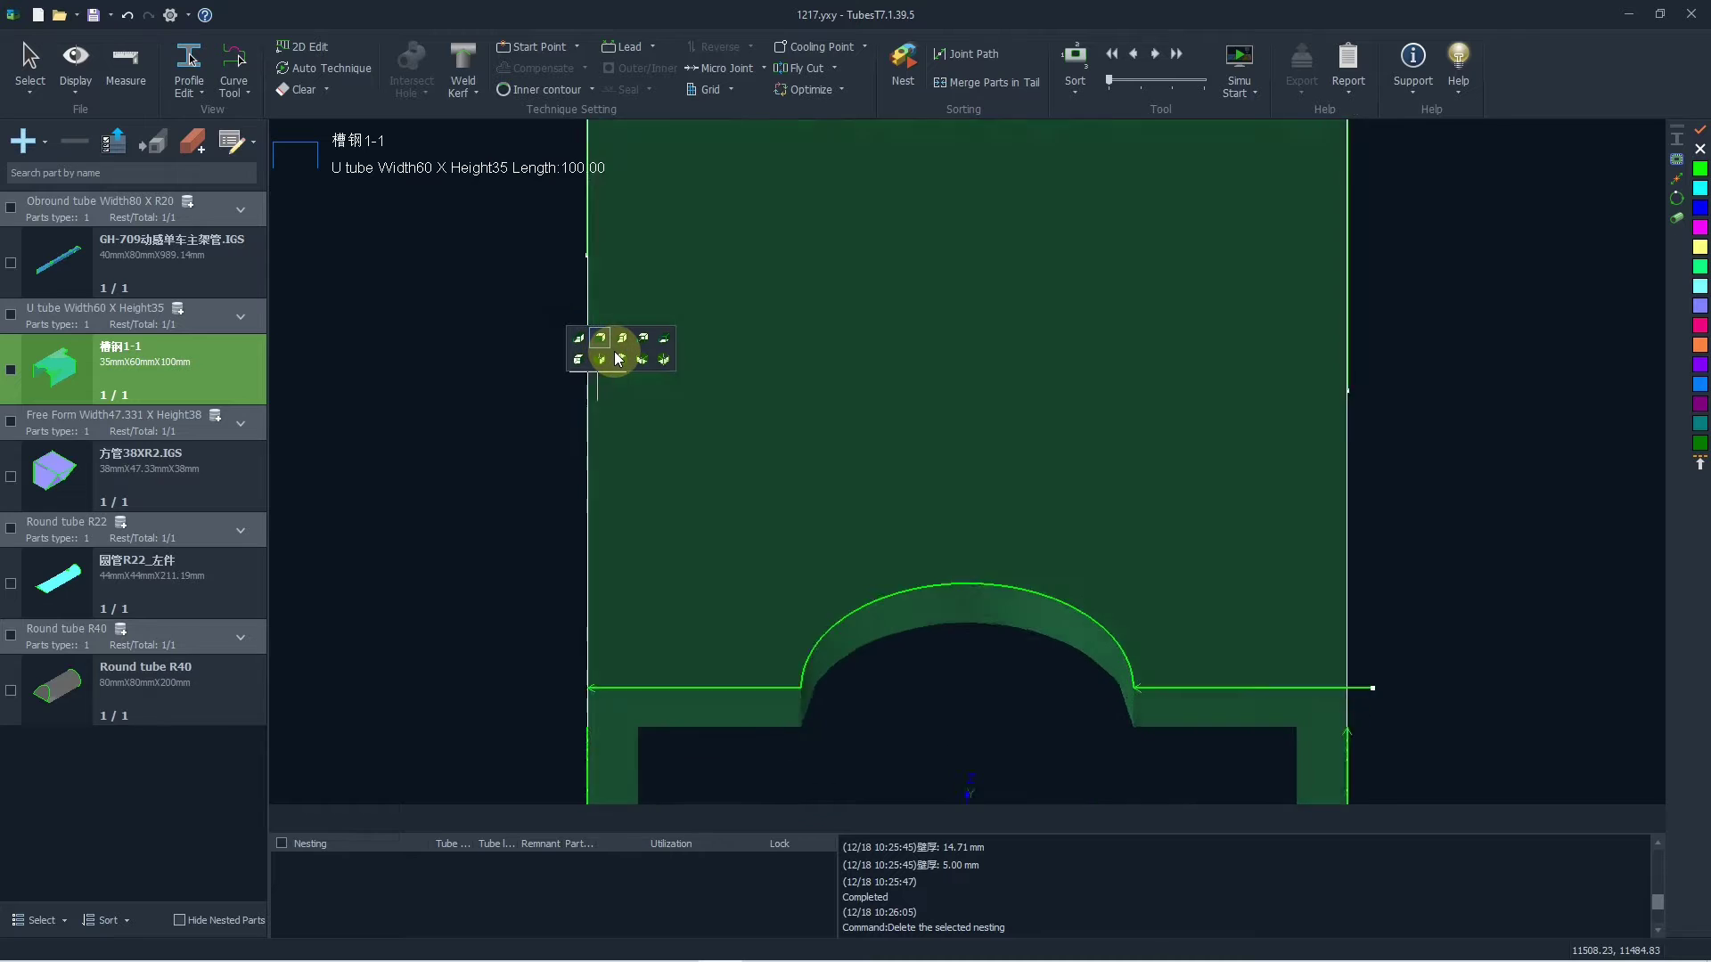
left_click(617, 355)
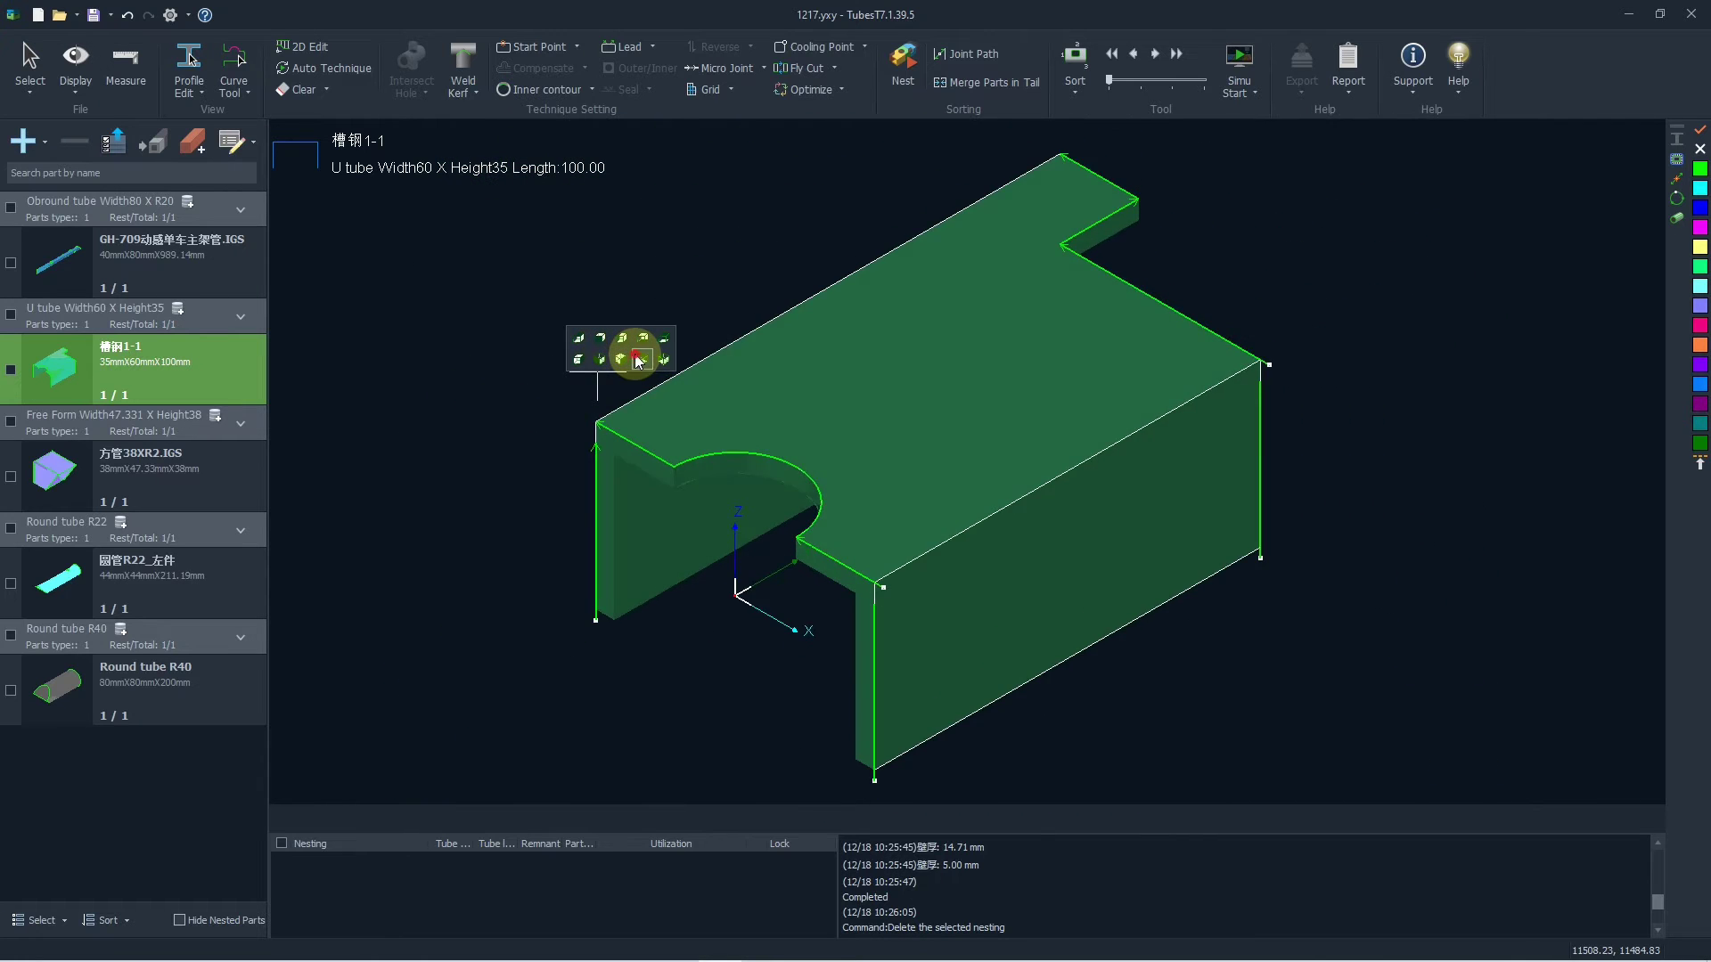
left_click(642, 355)
left_click(643, 341)
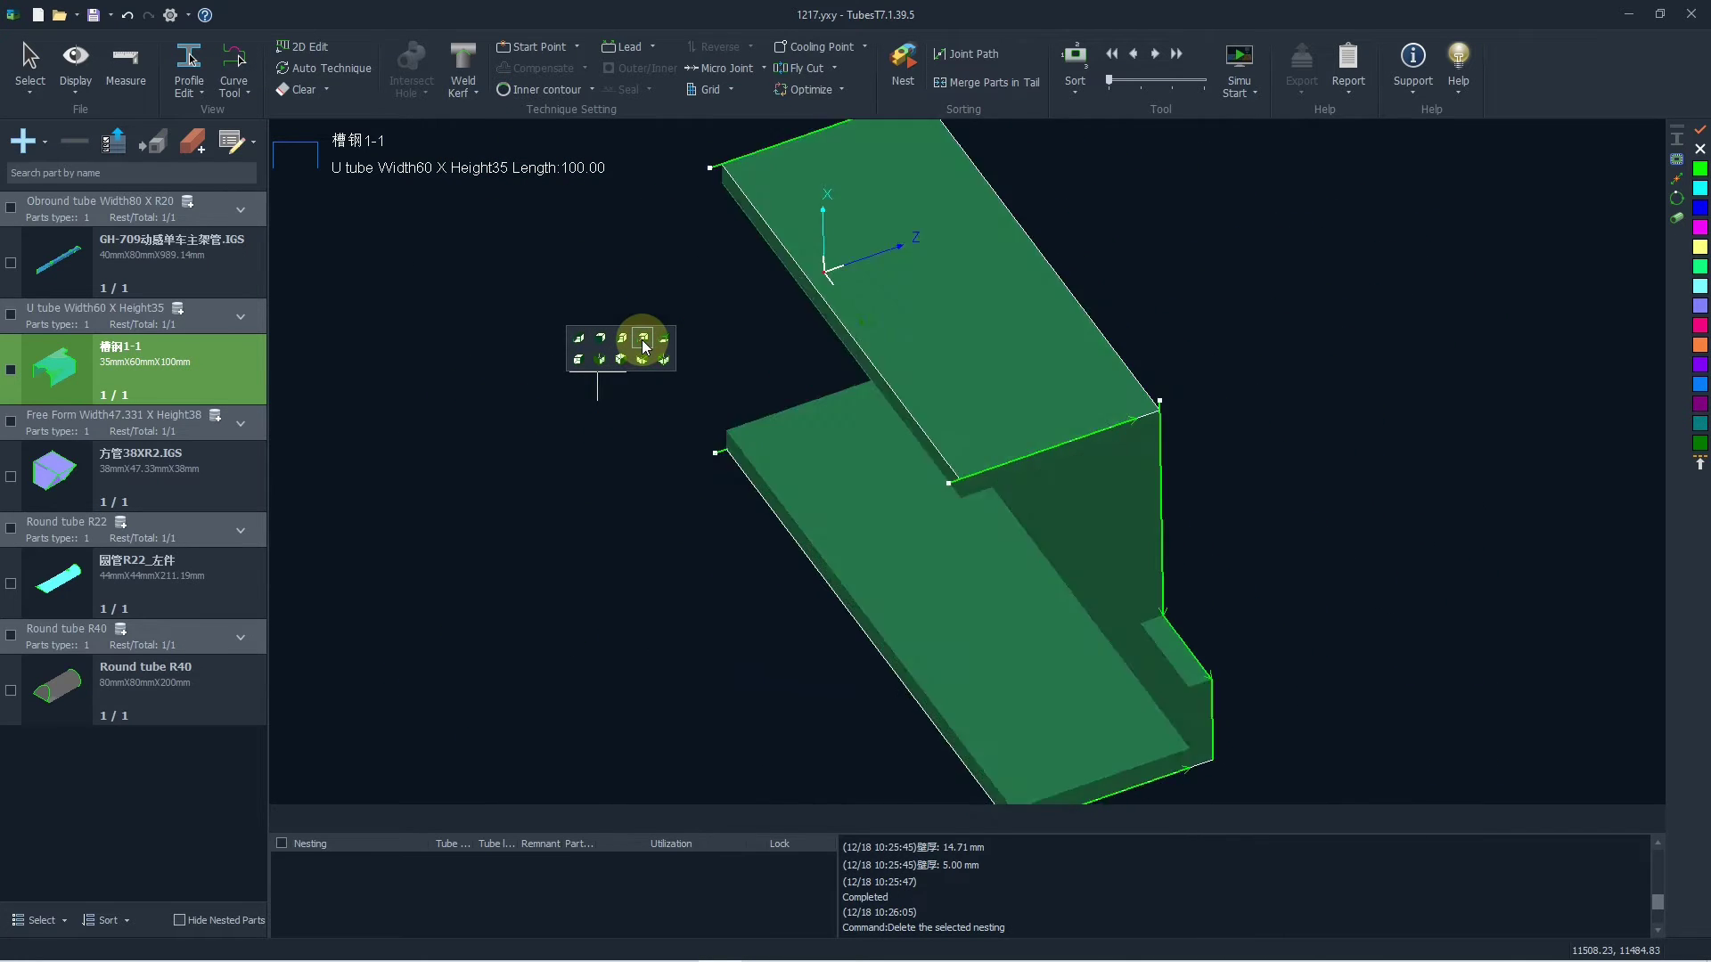
double_click(592, 306)
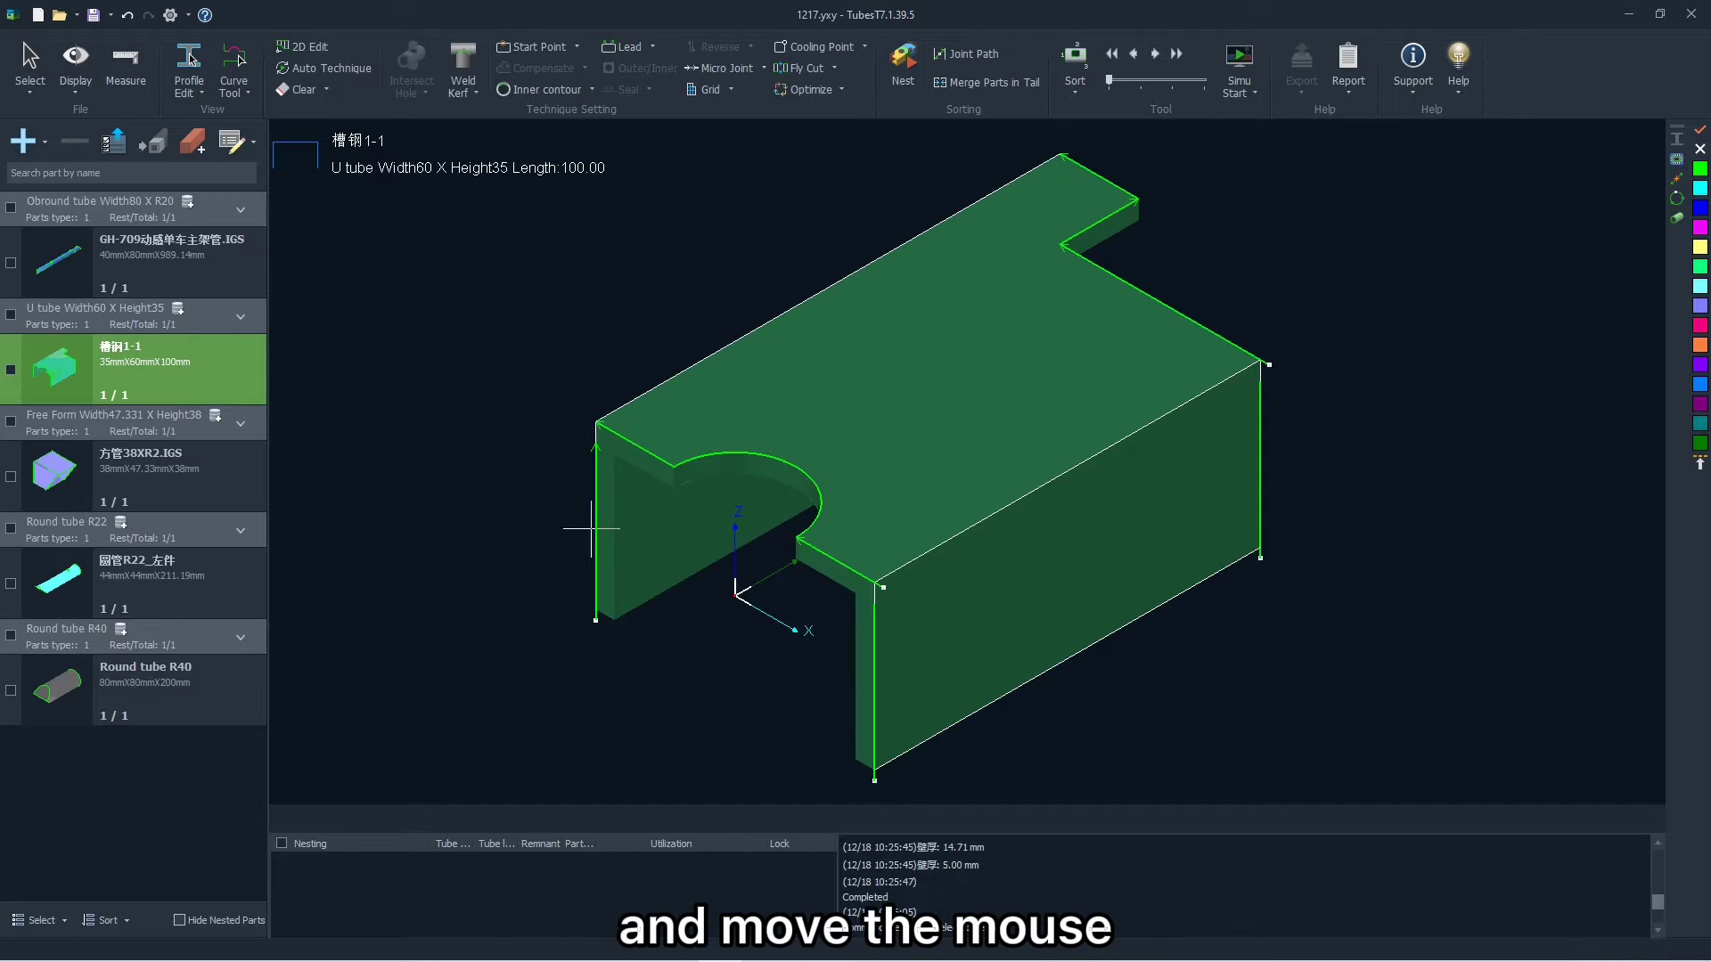
Step: Pan the 槽钢1-1 part slightly and spin it slowly about its length axis in both directions
middle_click_drag(946, 483, 980, 468)
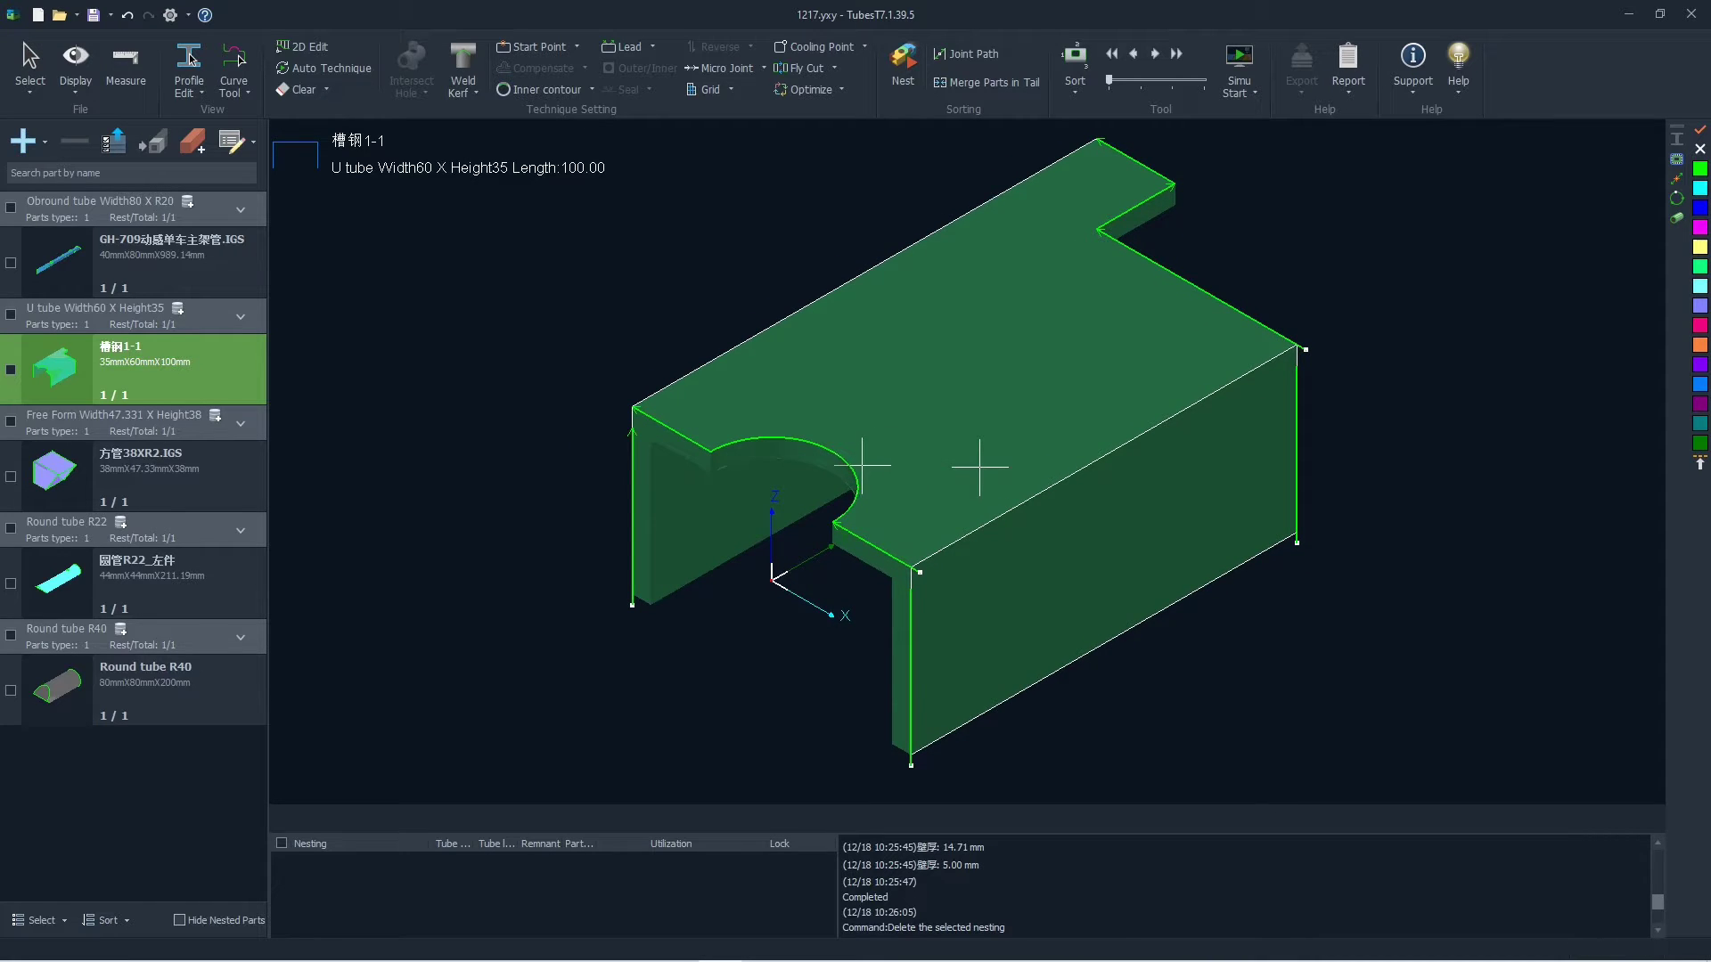
scroll(929, 414, "down", 5, "shift")
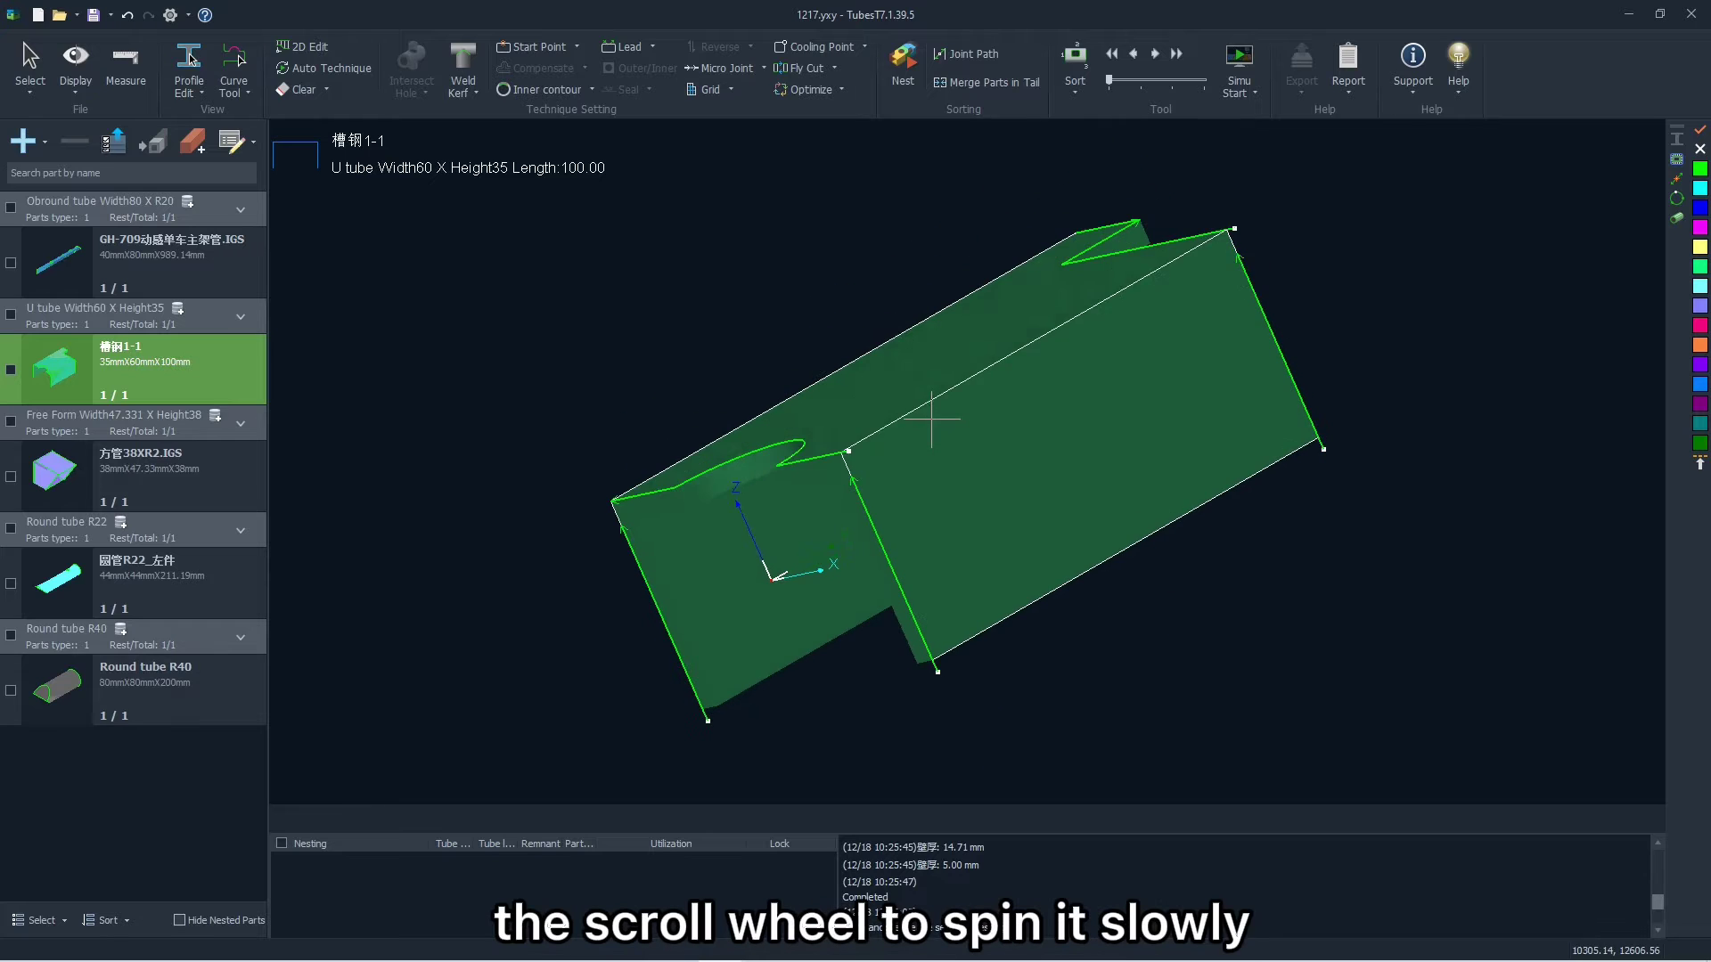
scroll(931, 418, "down", 2, "shift")
scroll(931, 418, "down", 3, "shift")
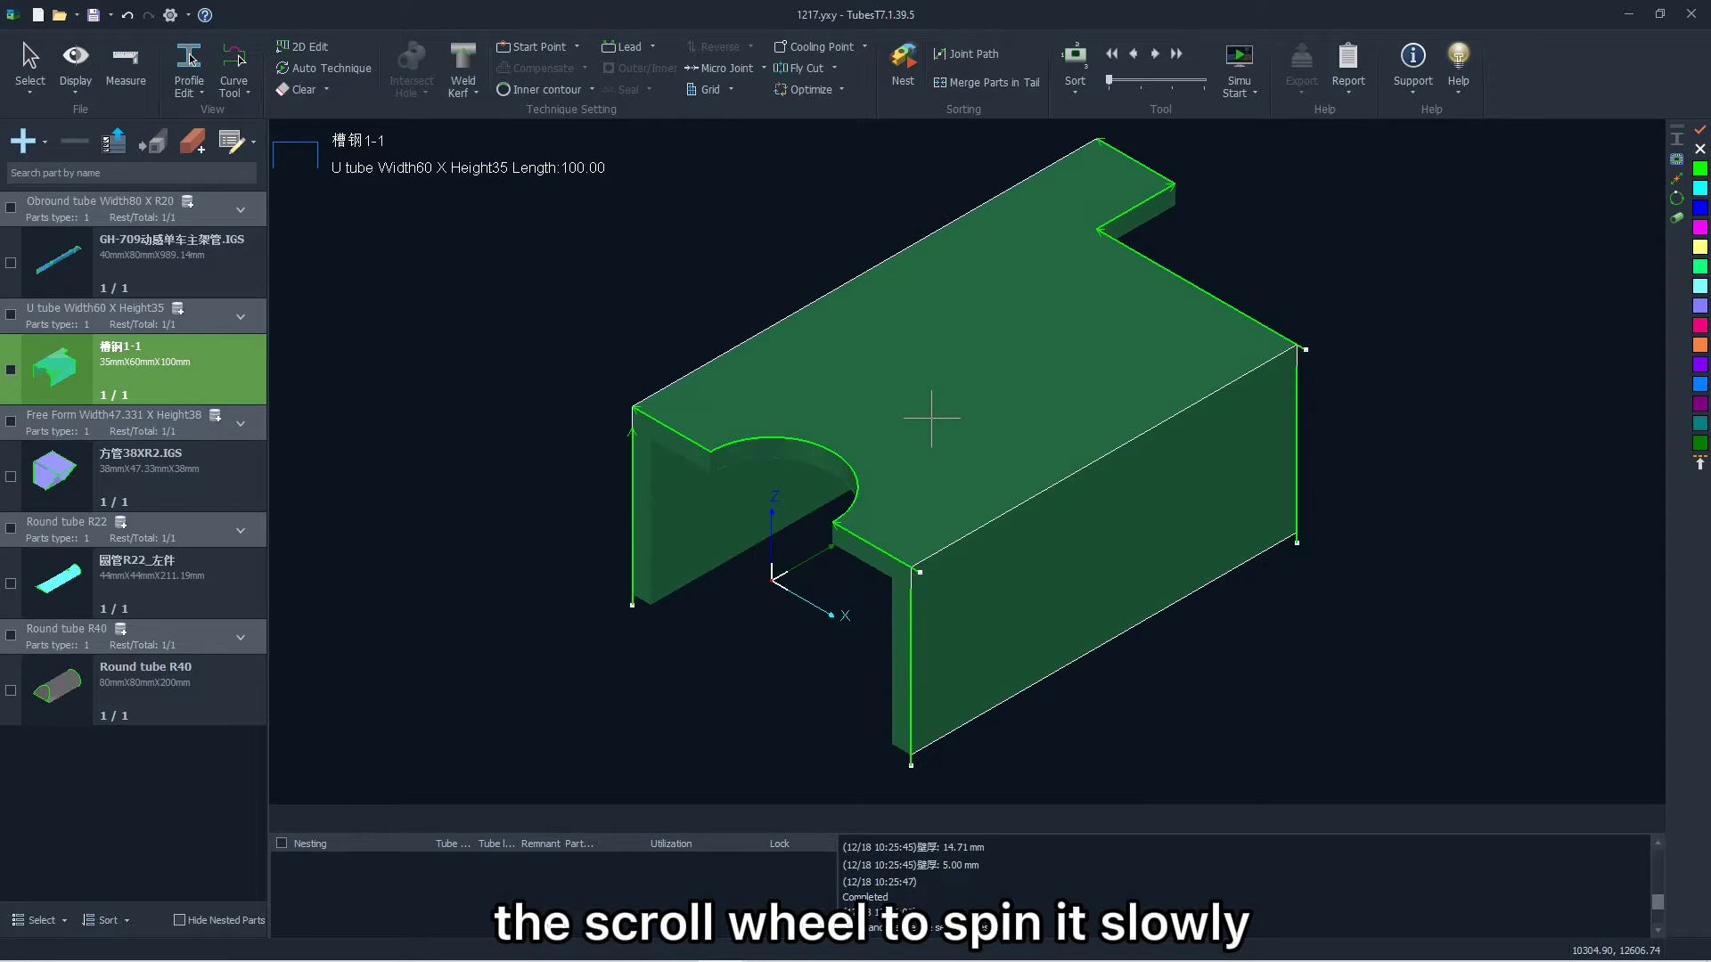
scroll(931, 418, "up", 3, "shift")
middle_click_drag(953, 425, 921, 379, "shift")
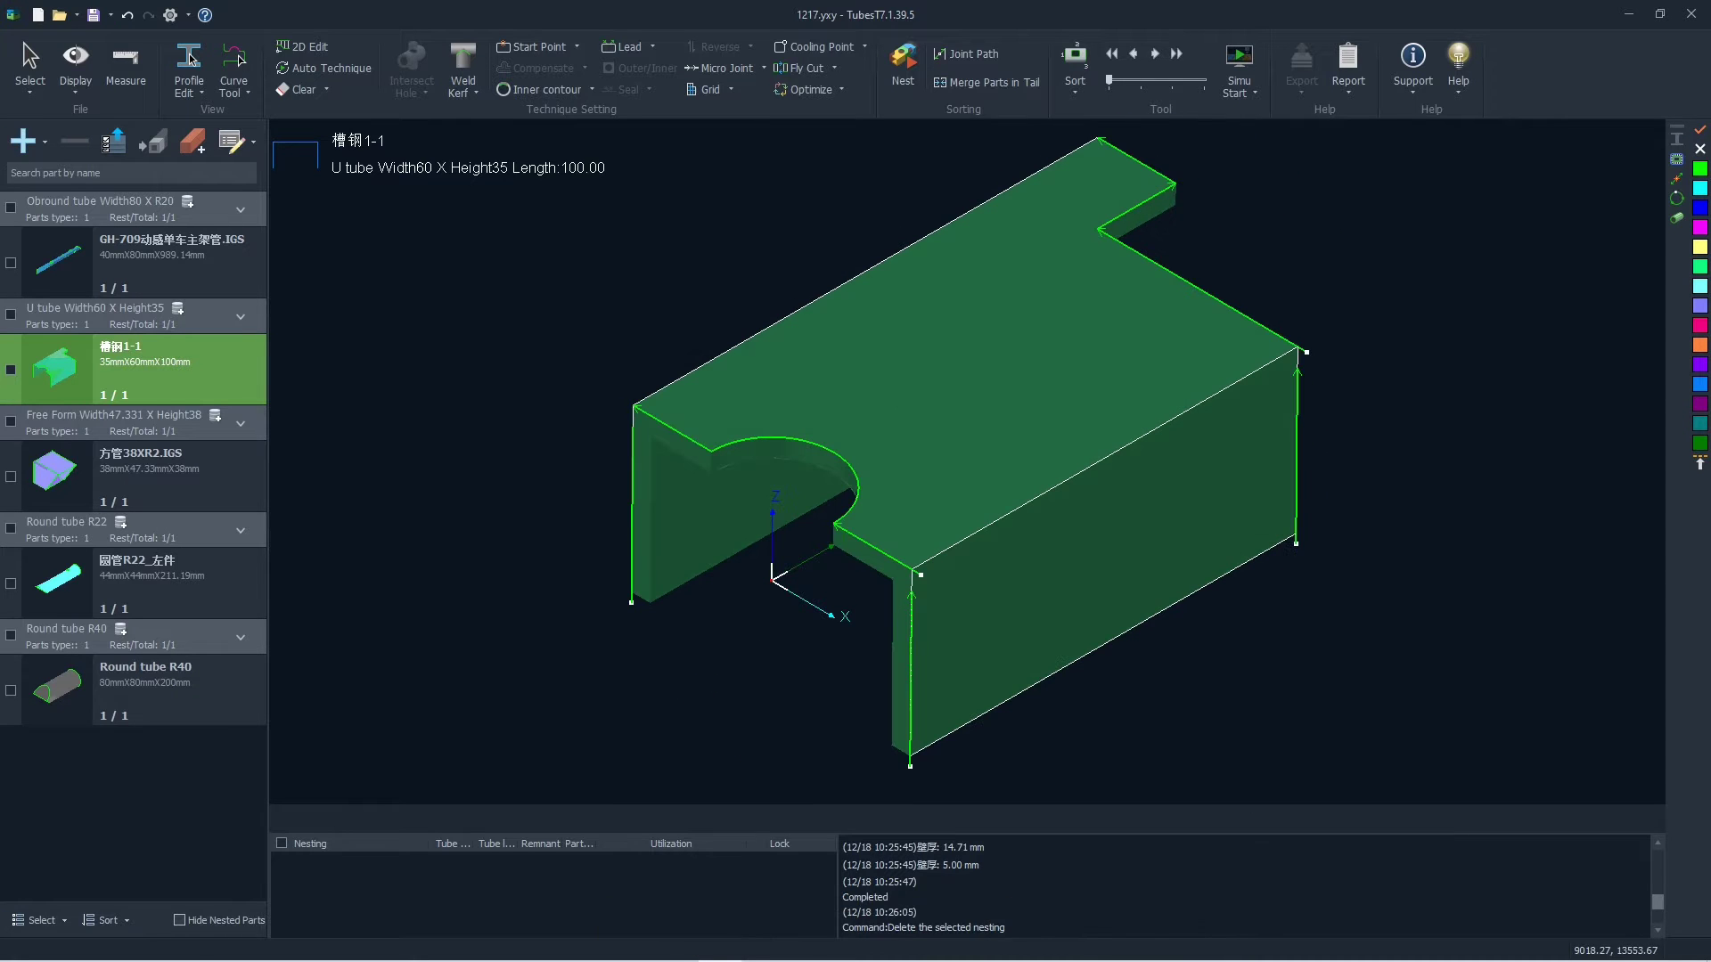
Step: Spin 槽钢1-1 about its length axis at the faster rate, first one way and back the other
scroll(931, 397, "down", 5, "ctrl")
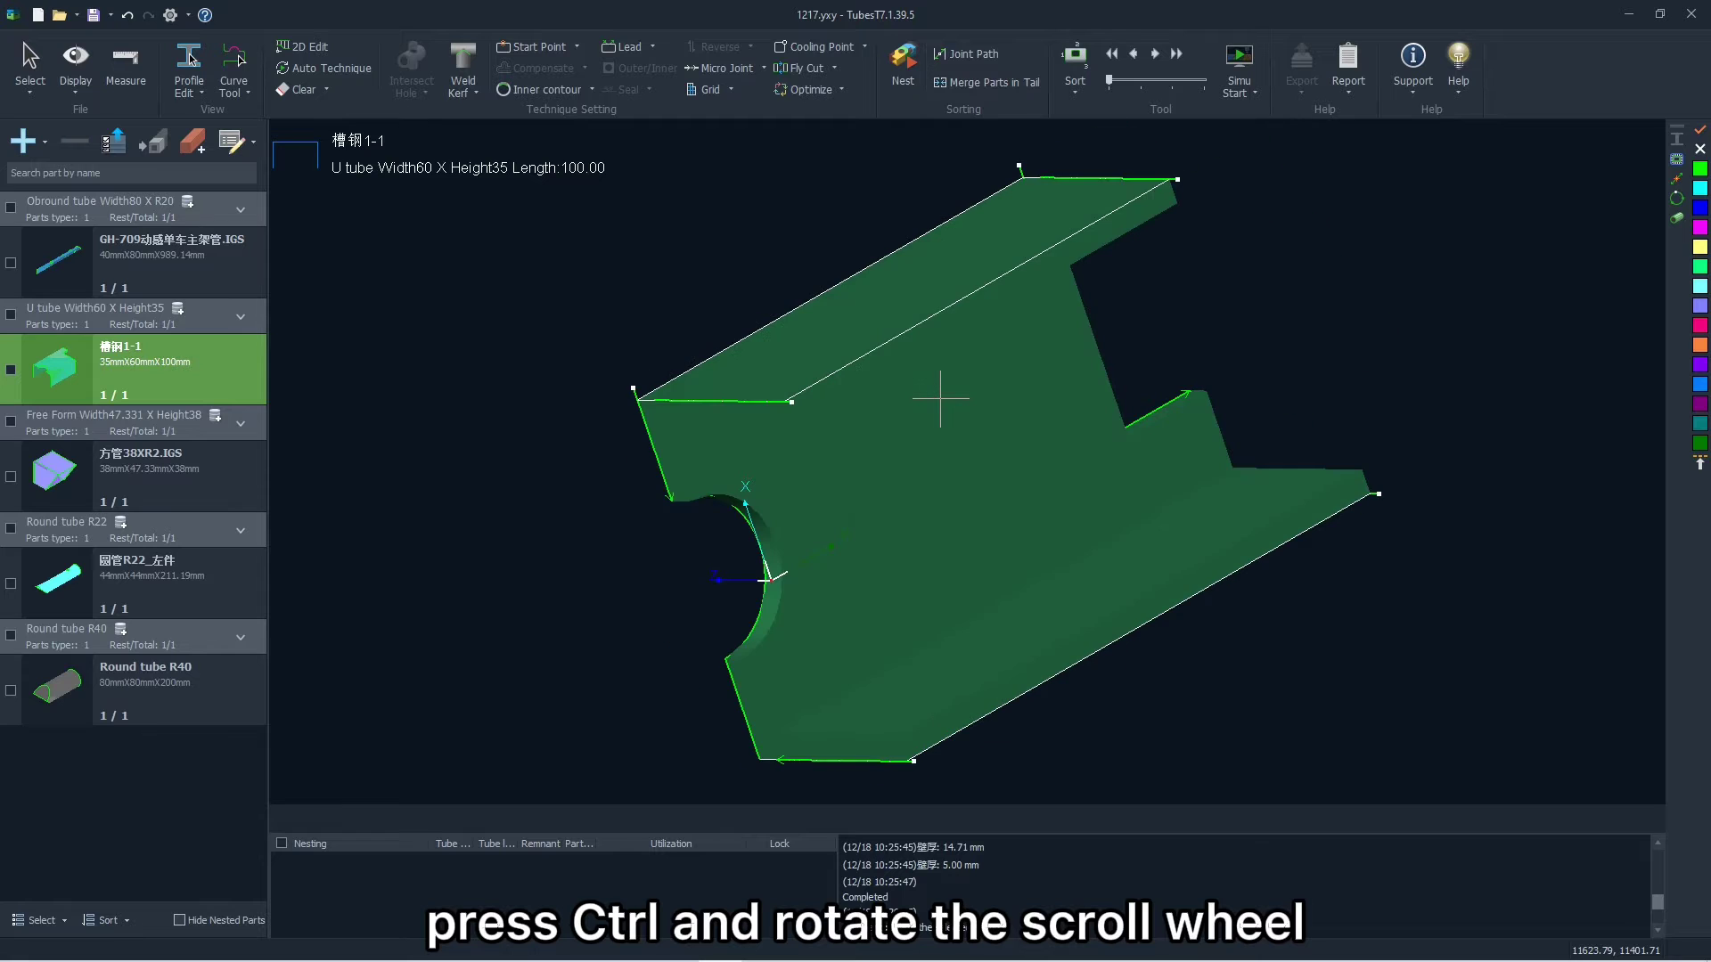
scroll(935, 430, "down", 4, "ctrl")
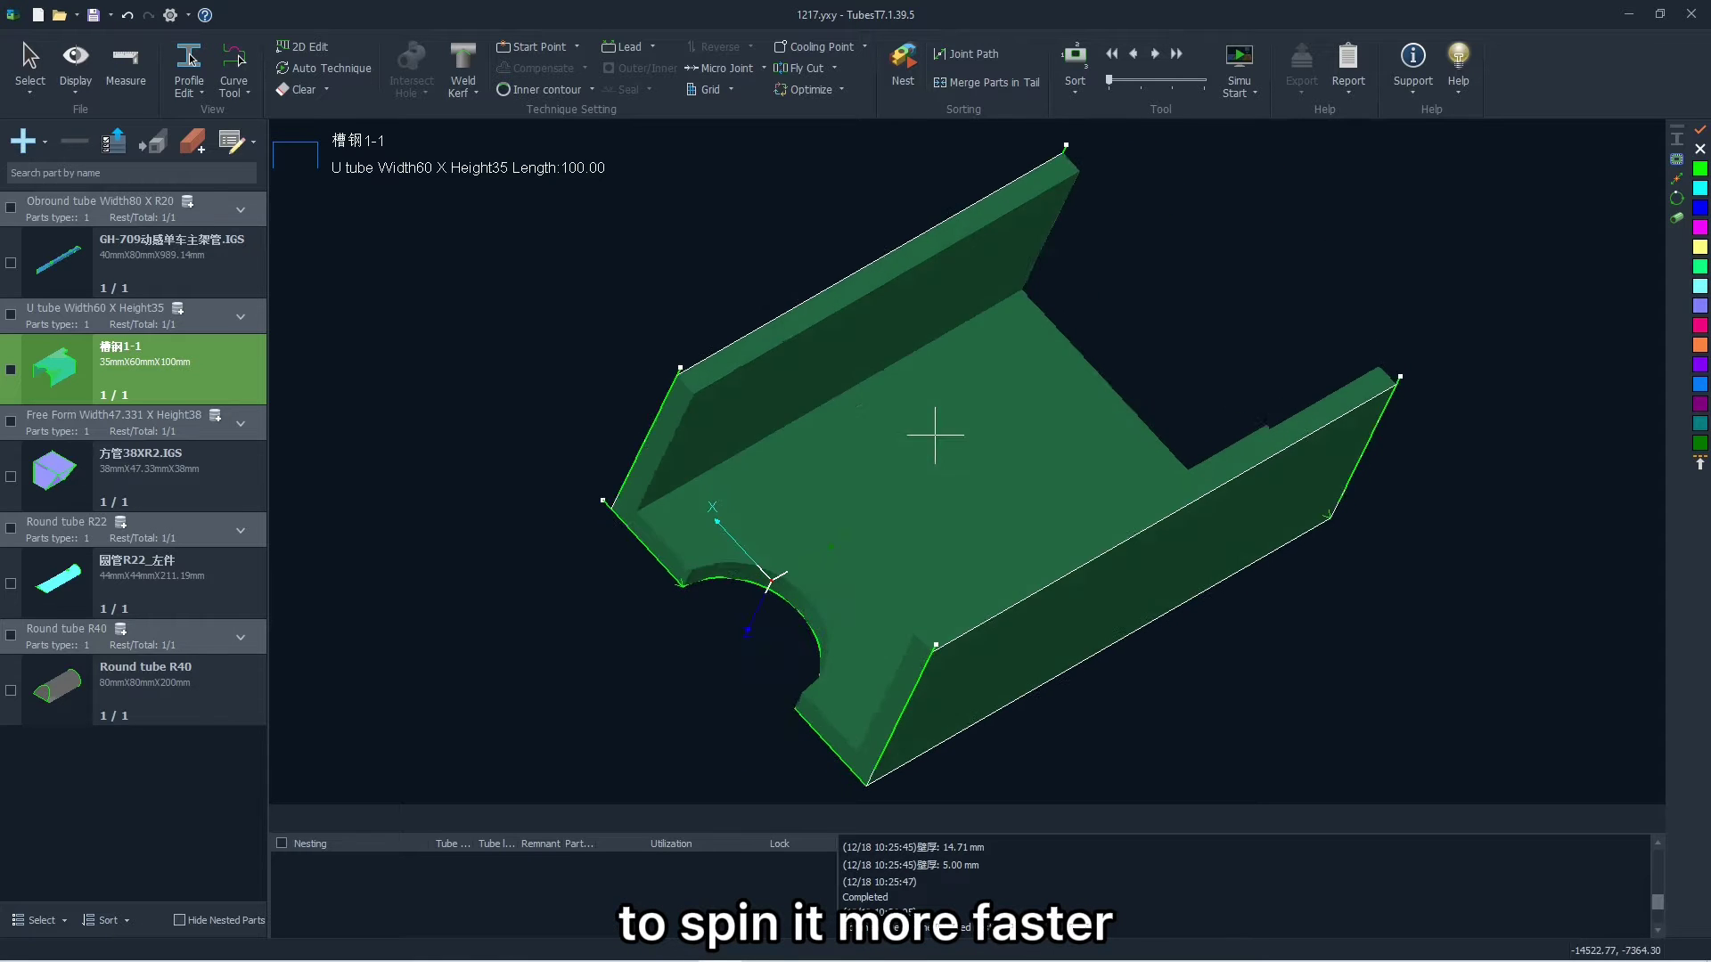
scroll(932, 456, "up", 8, "ctrl")
scroll(932, 457, "up", 6, "ctrl")
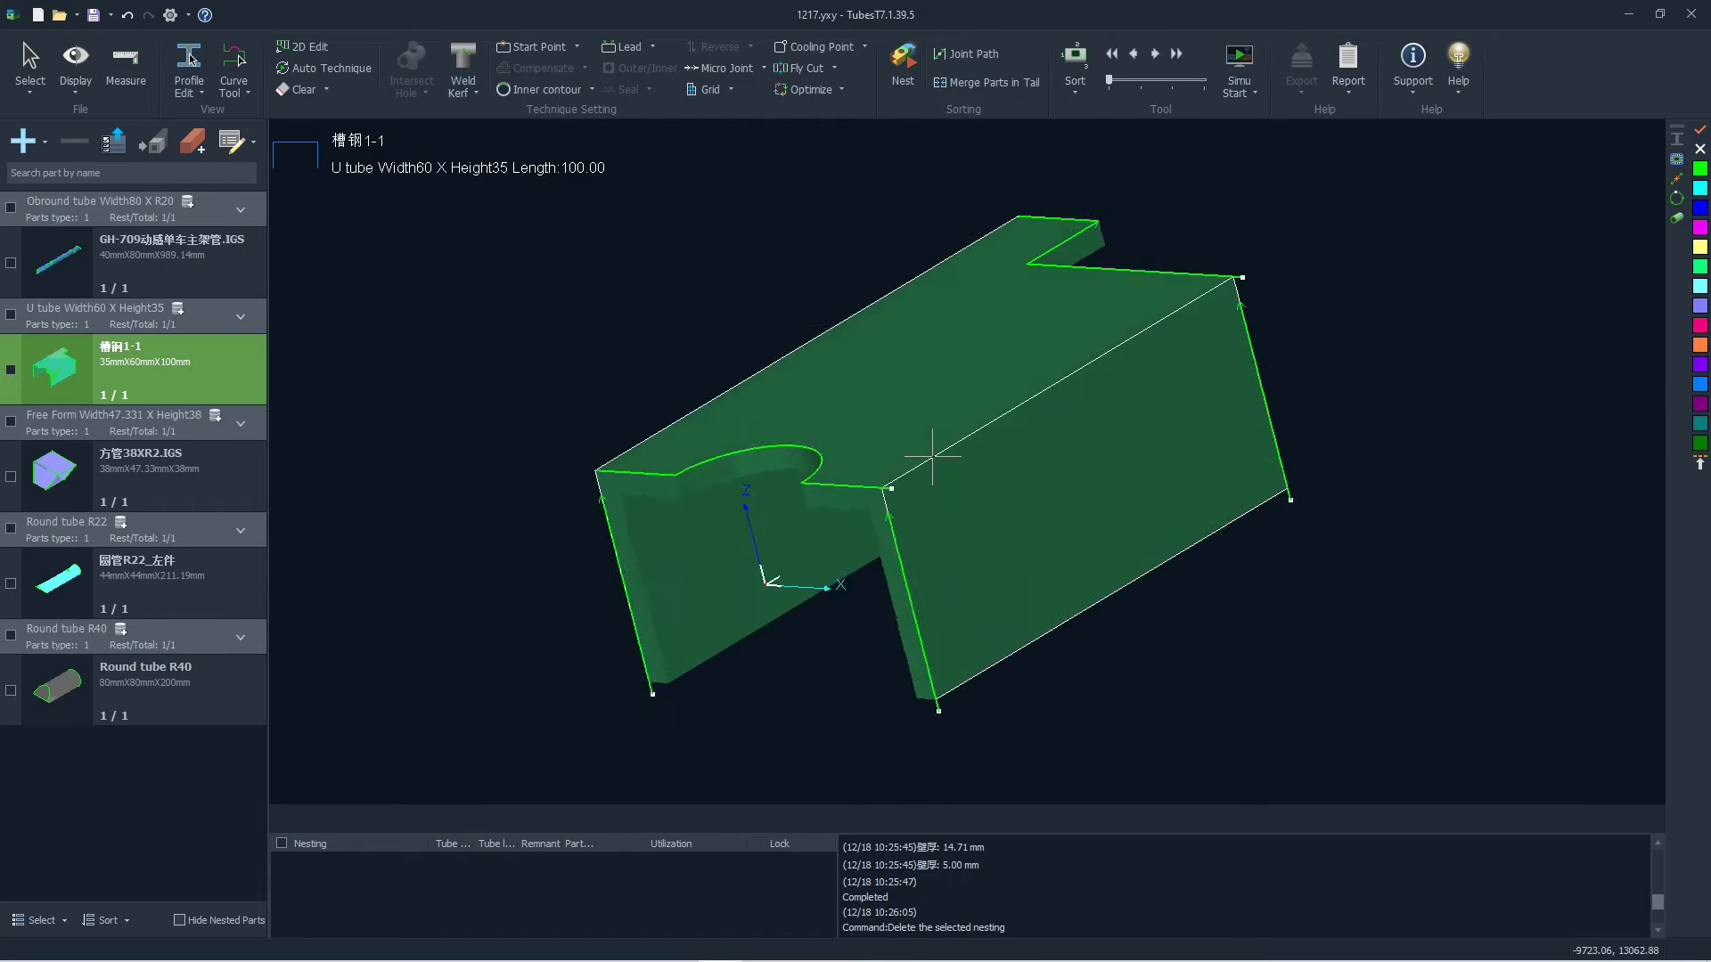
Step: Try switching the Render Effect display off and switch it back on
left_click(75, 65)
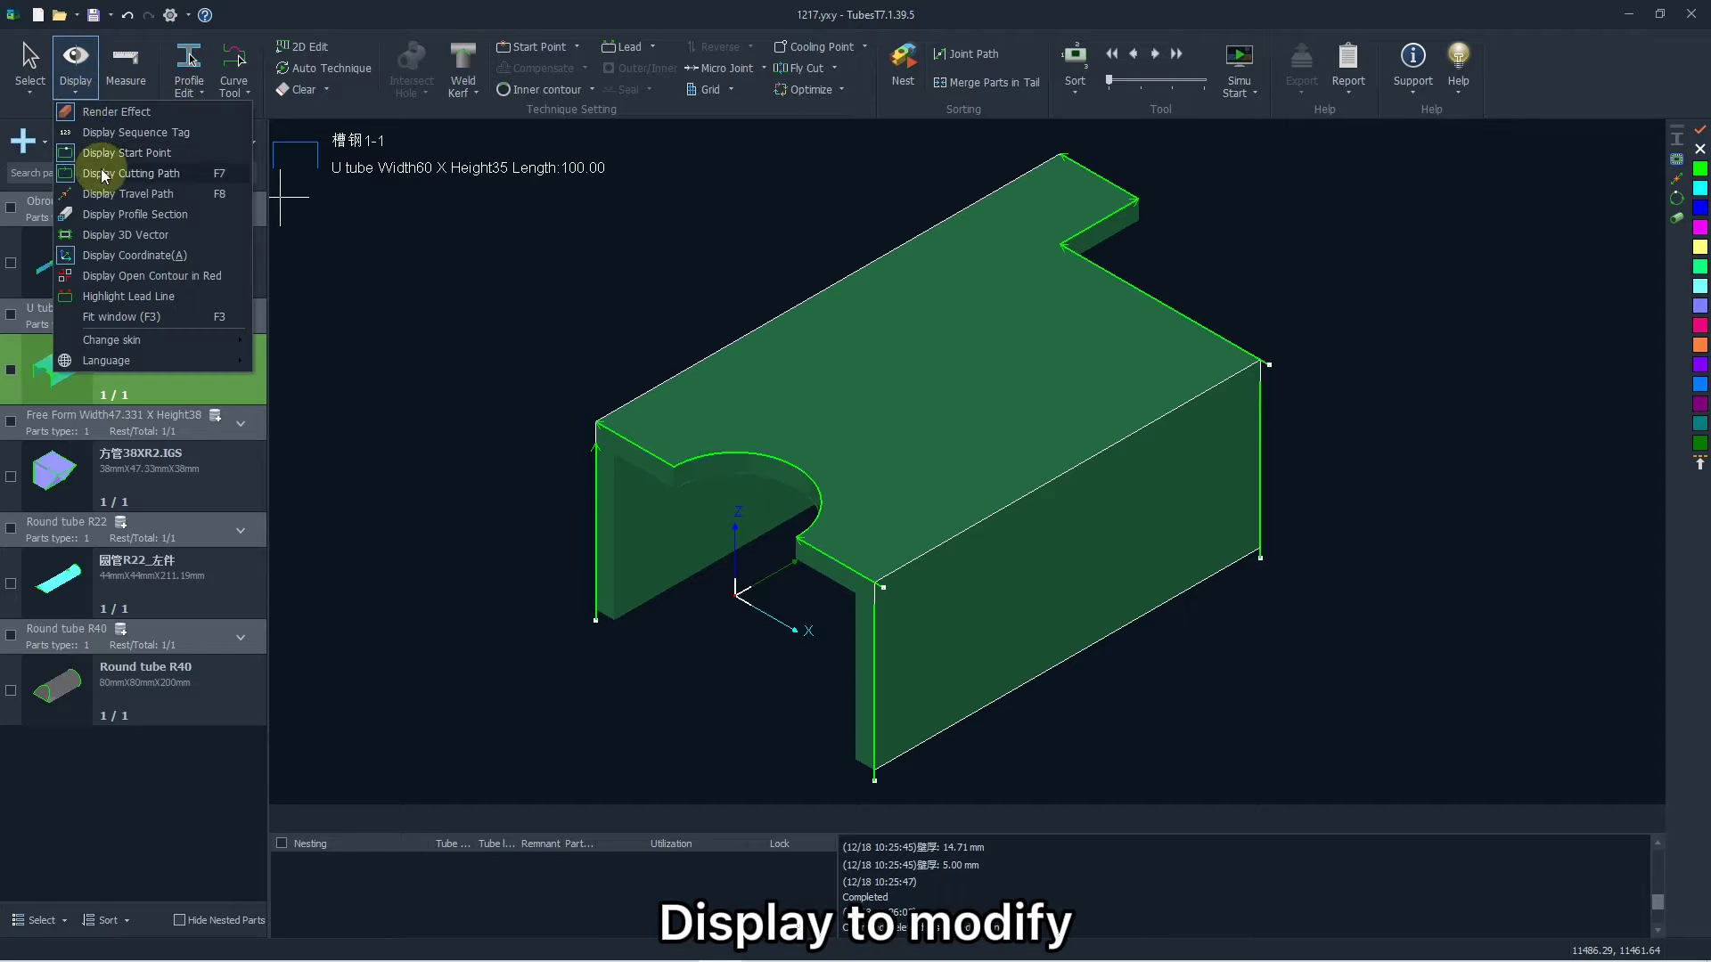
left_click(129, 113)
left_click(91, 86)
left_click(94, 113)
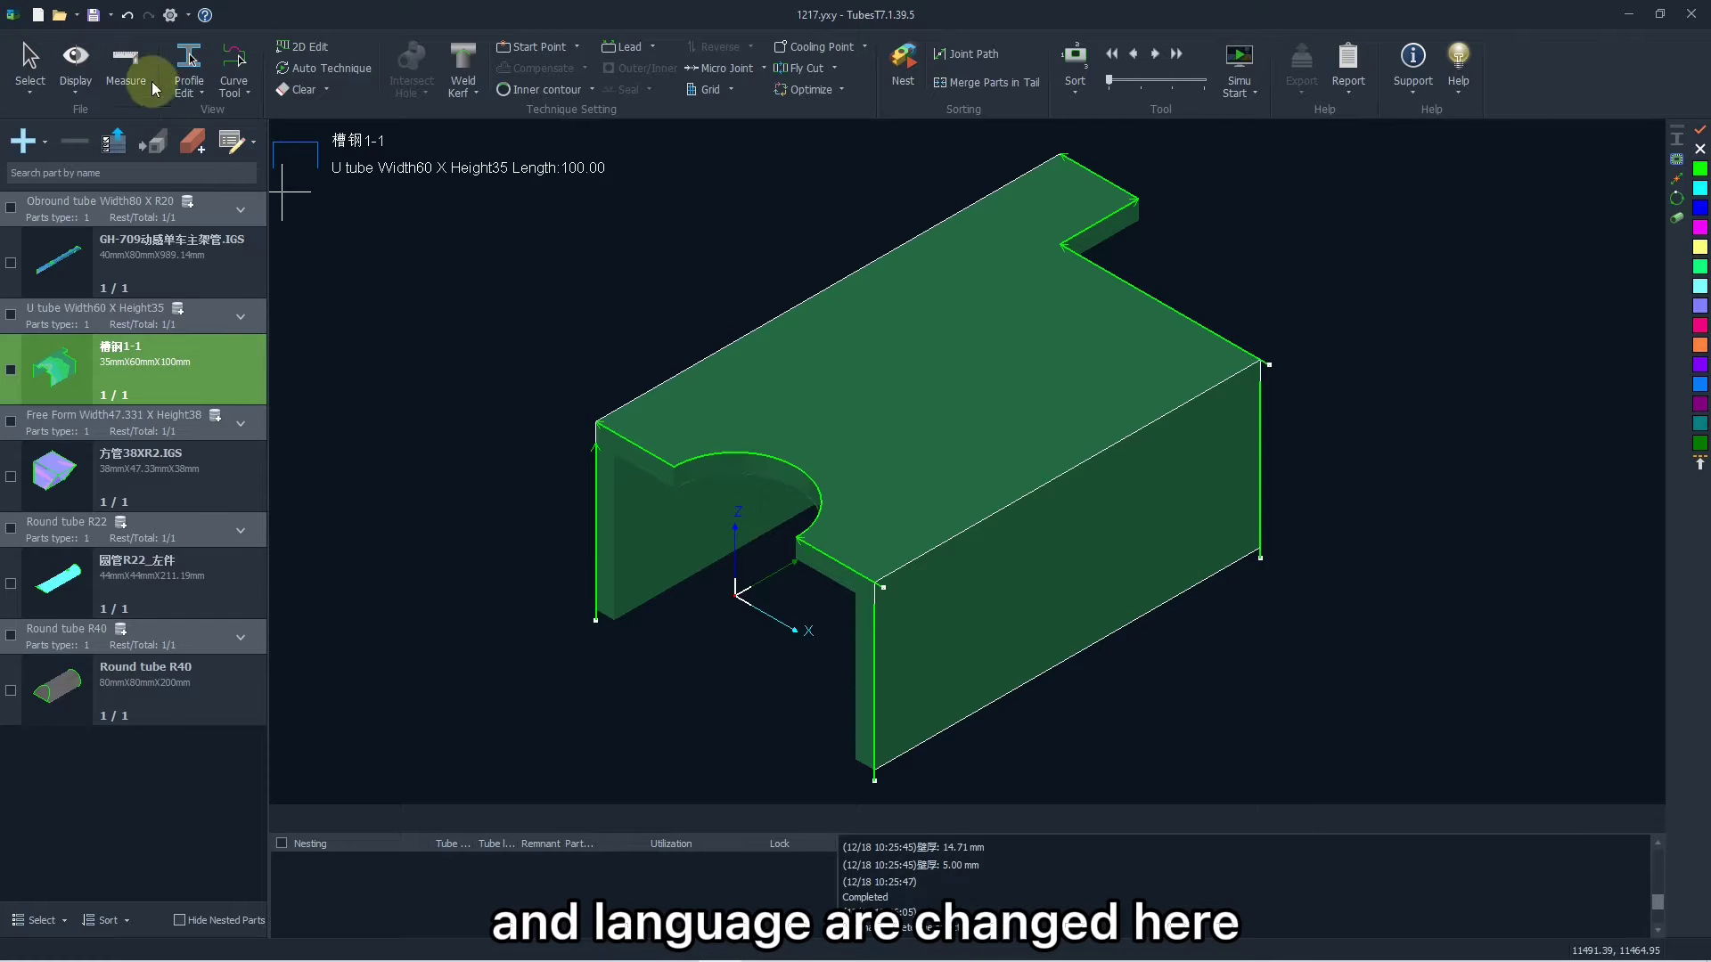
Step: Examine the skin colours and interface languages offered in the display options
left_click(91, 82)
mouse_move(258, 340)
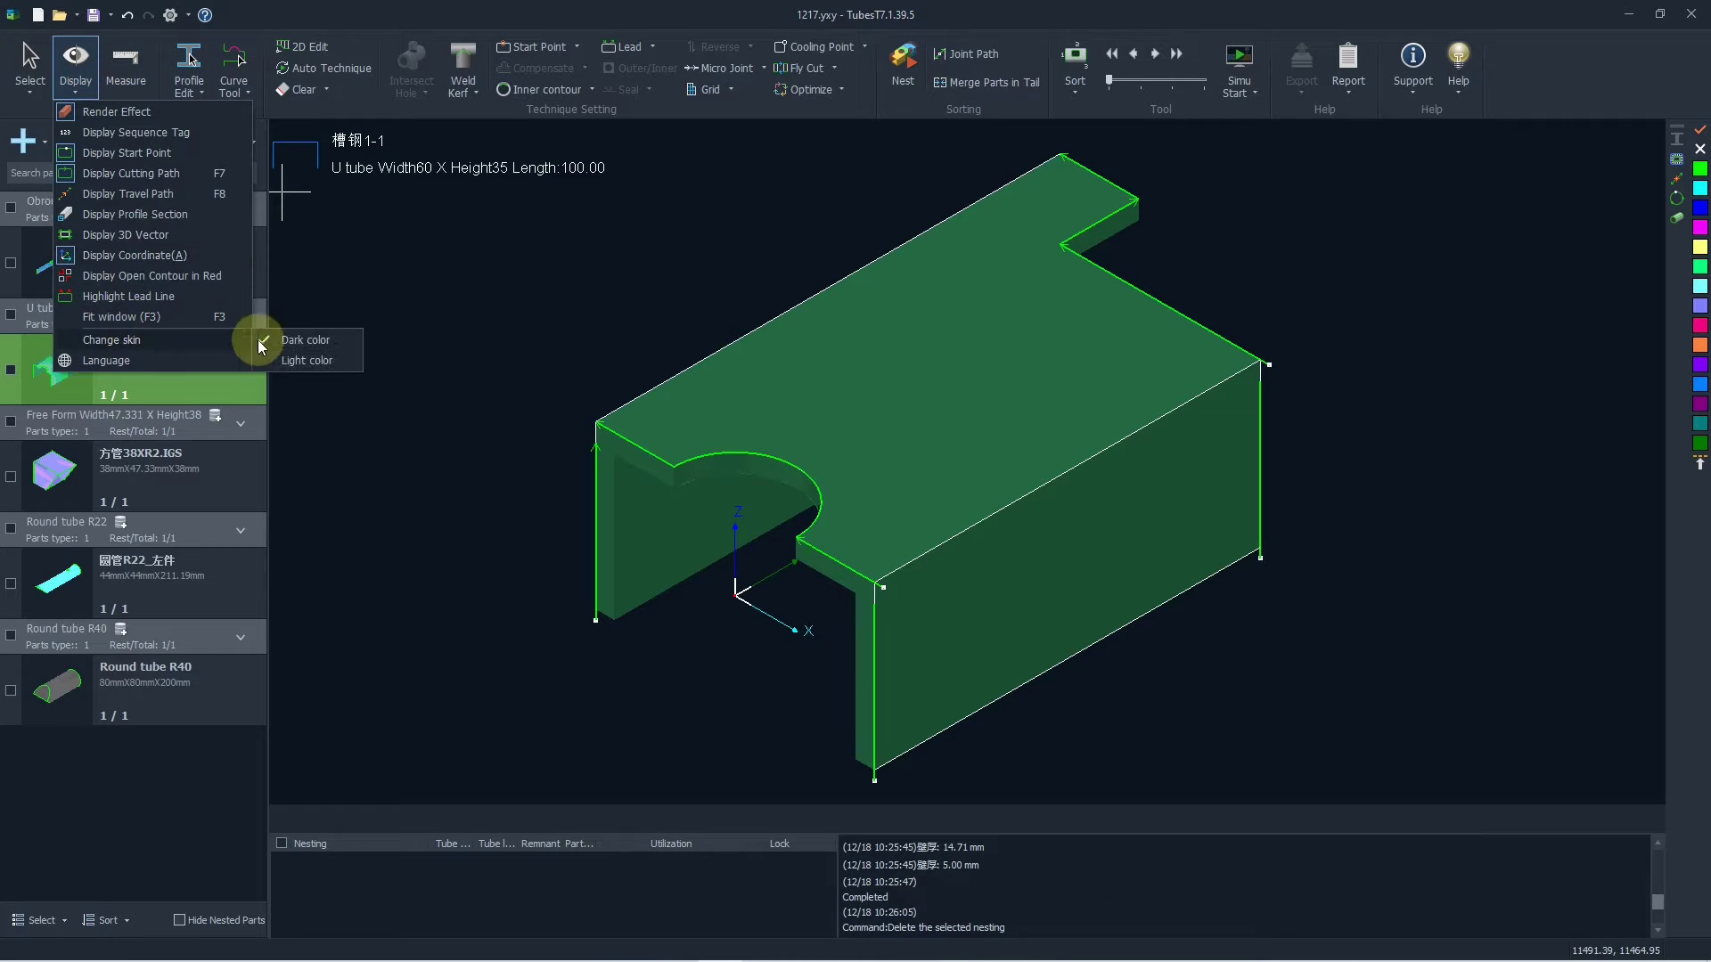
mouse_move(184, 361)
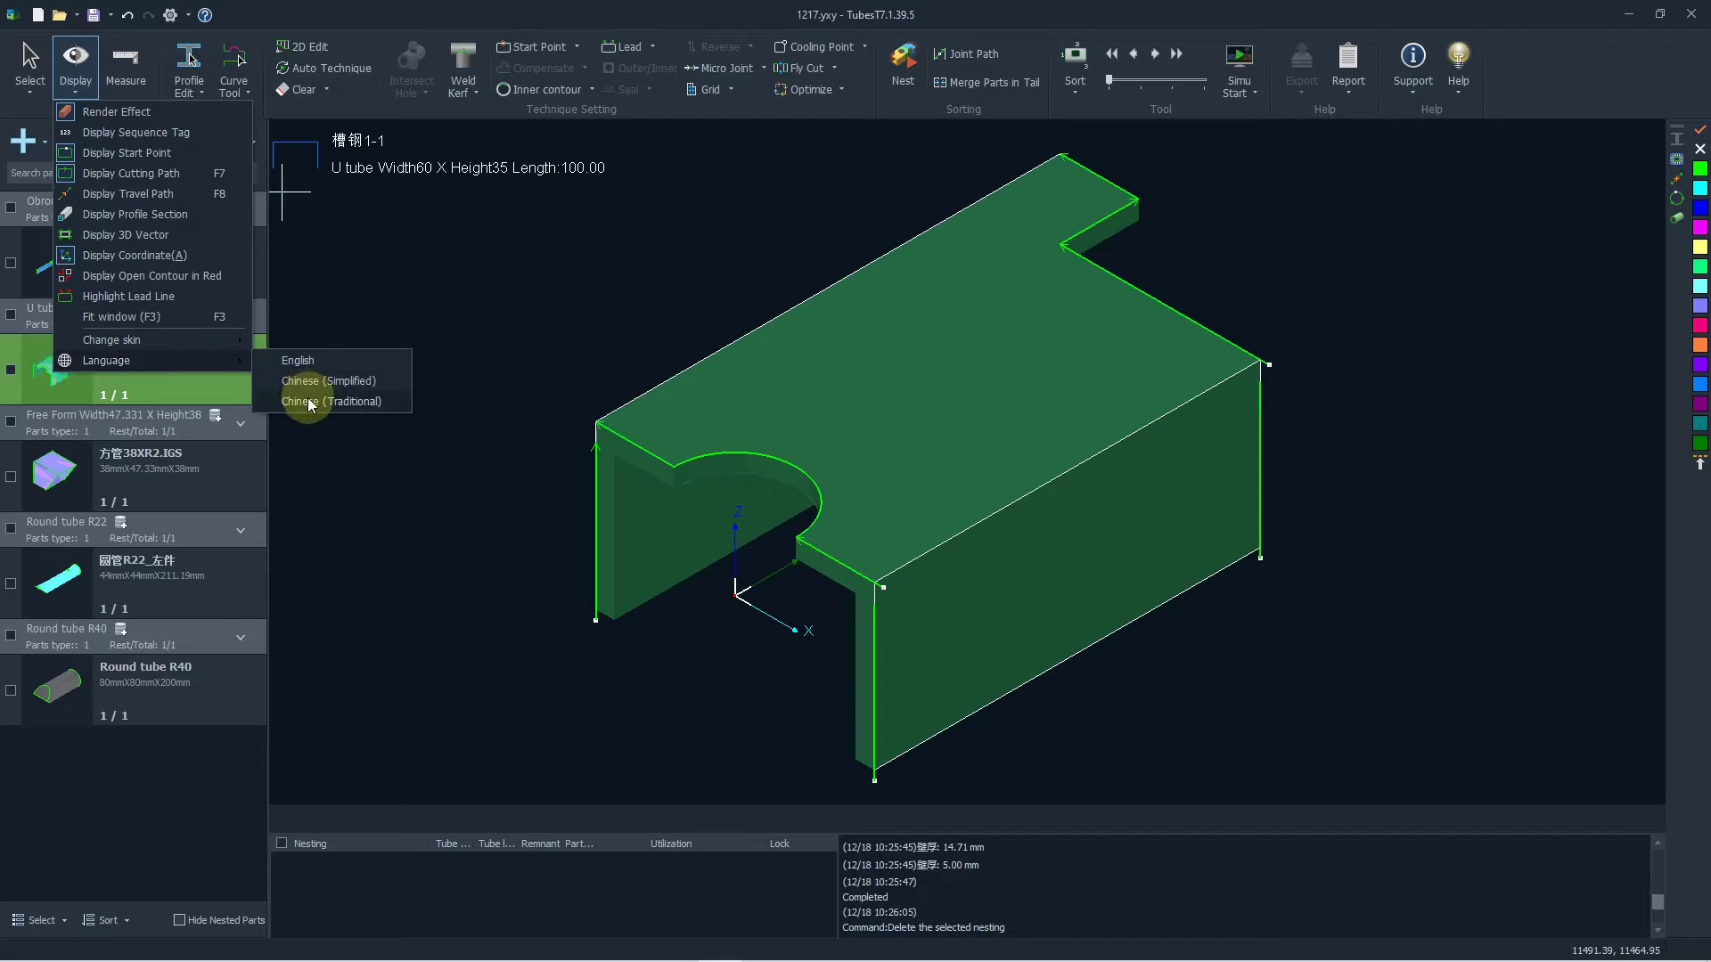
Step: Add line lead-ins of 90° and 3 mm to both end cuts of Round tube R40, positioned on the cut-off section at 30° to the X axis
left_click(517, 266)
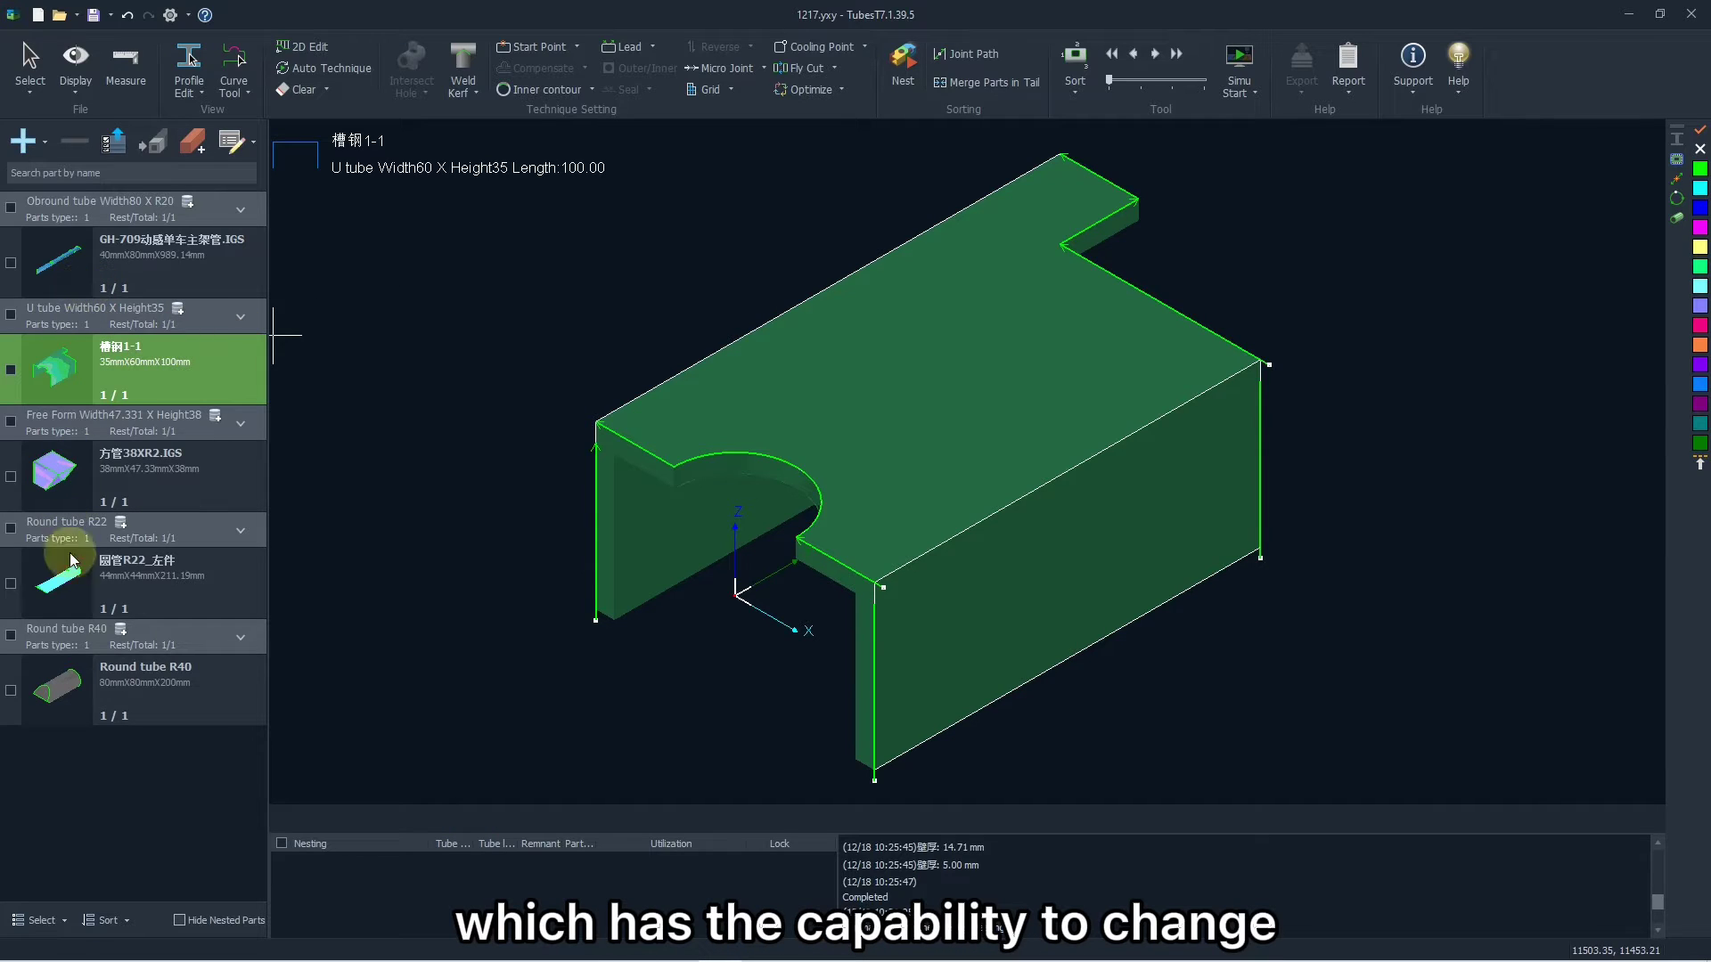
left_click(71, 677)
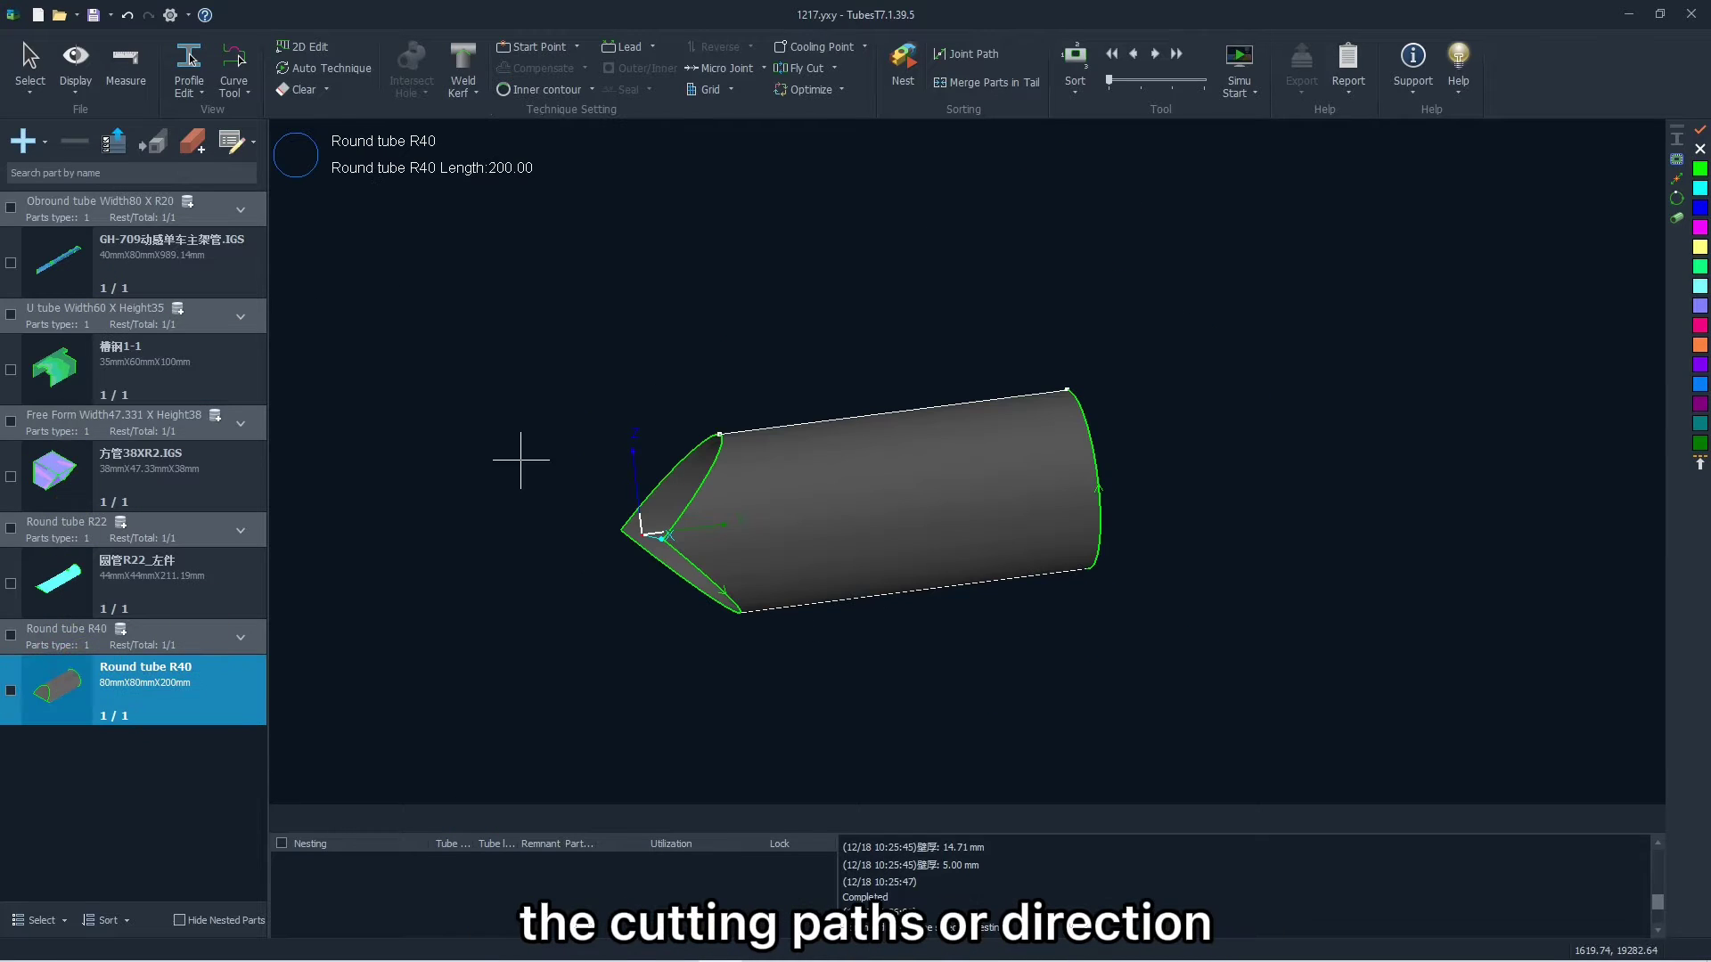
middle_click_drag(886, 377, 903, 446)
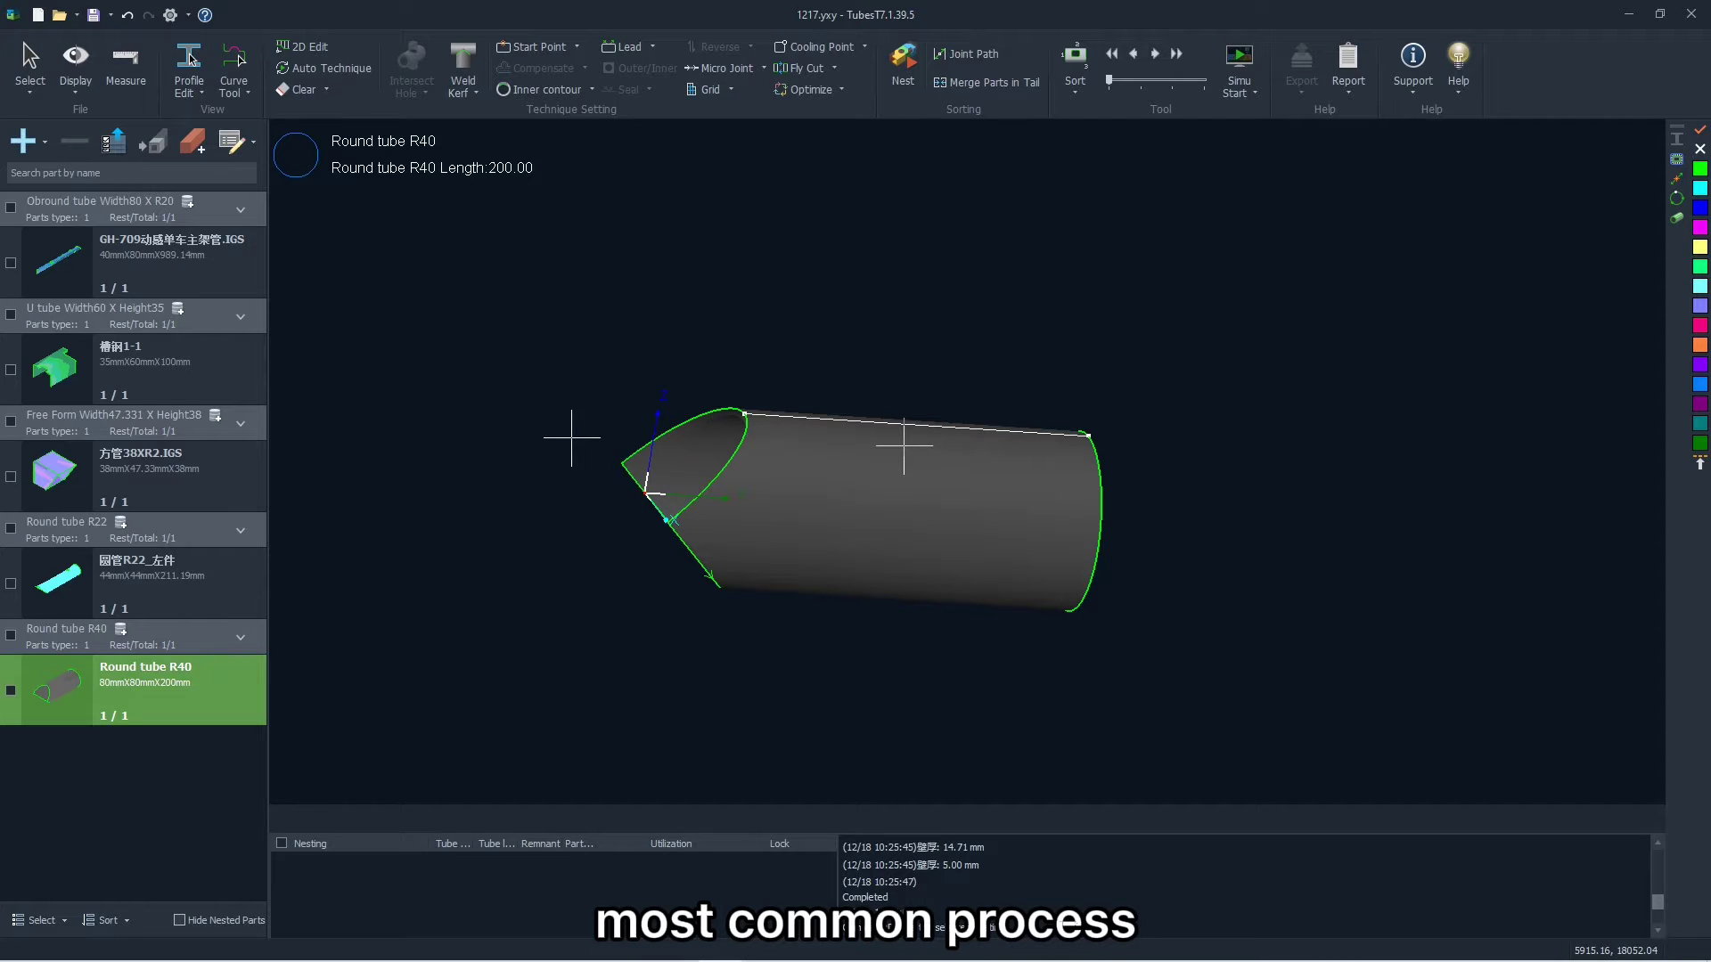
left_click(659, 485)
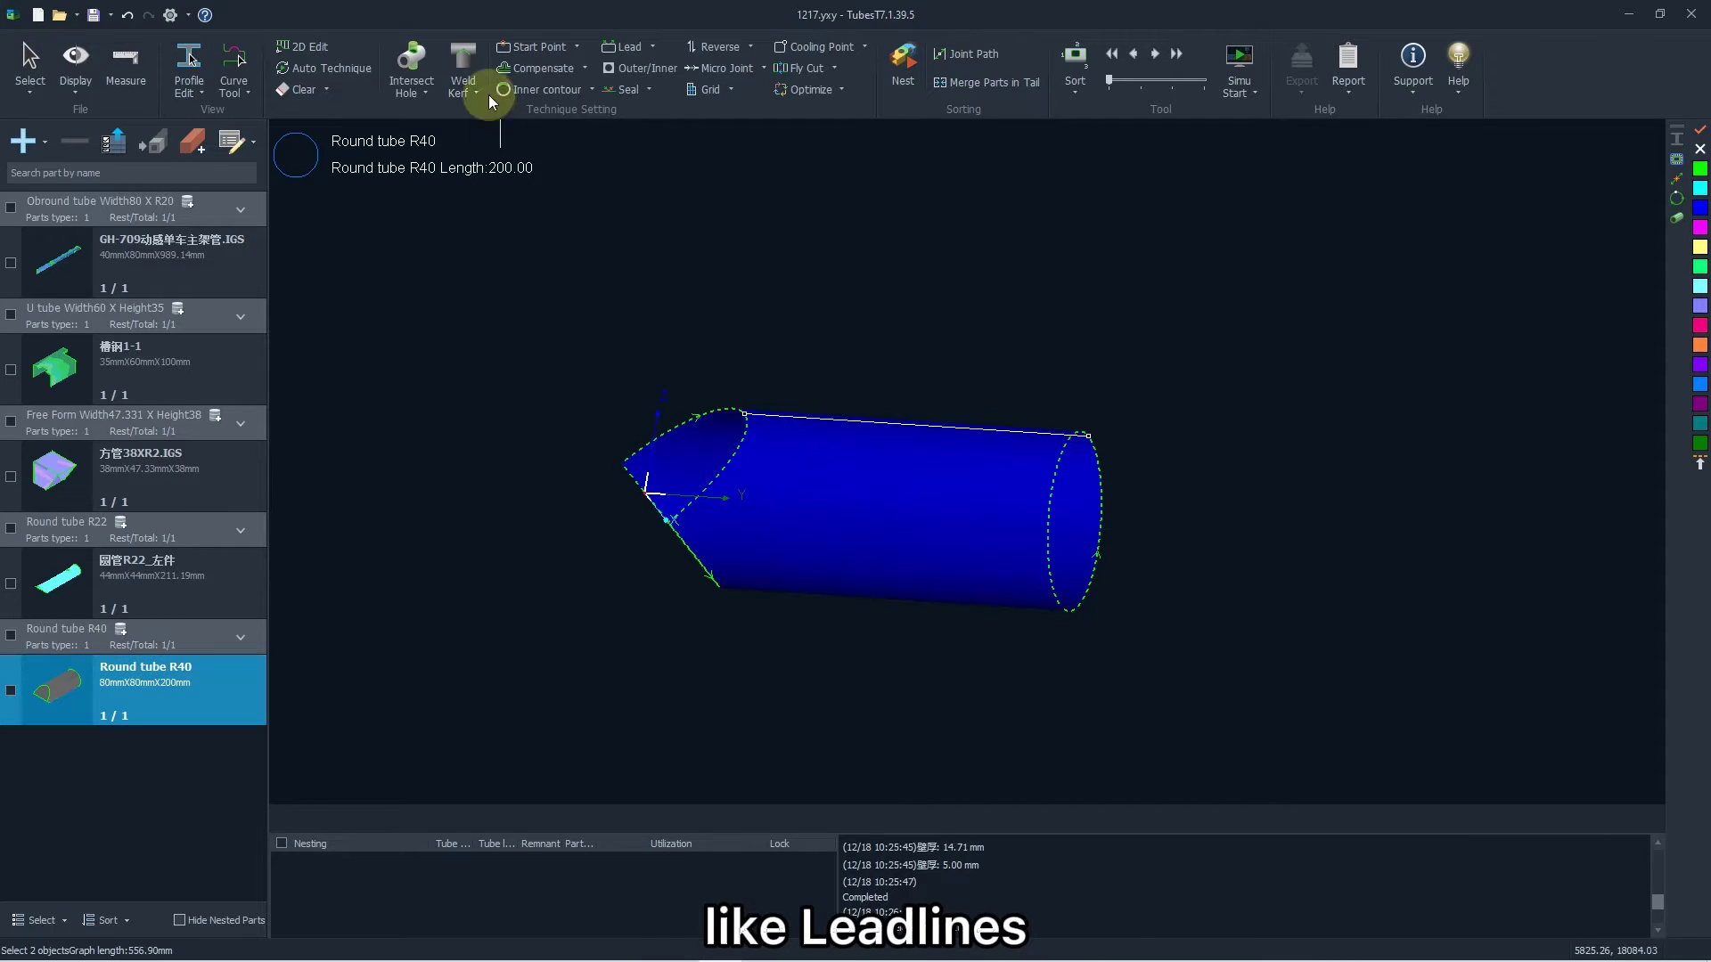
left_click(626, 46)
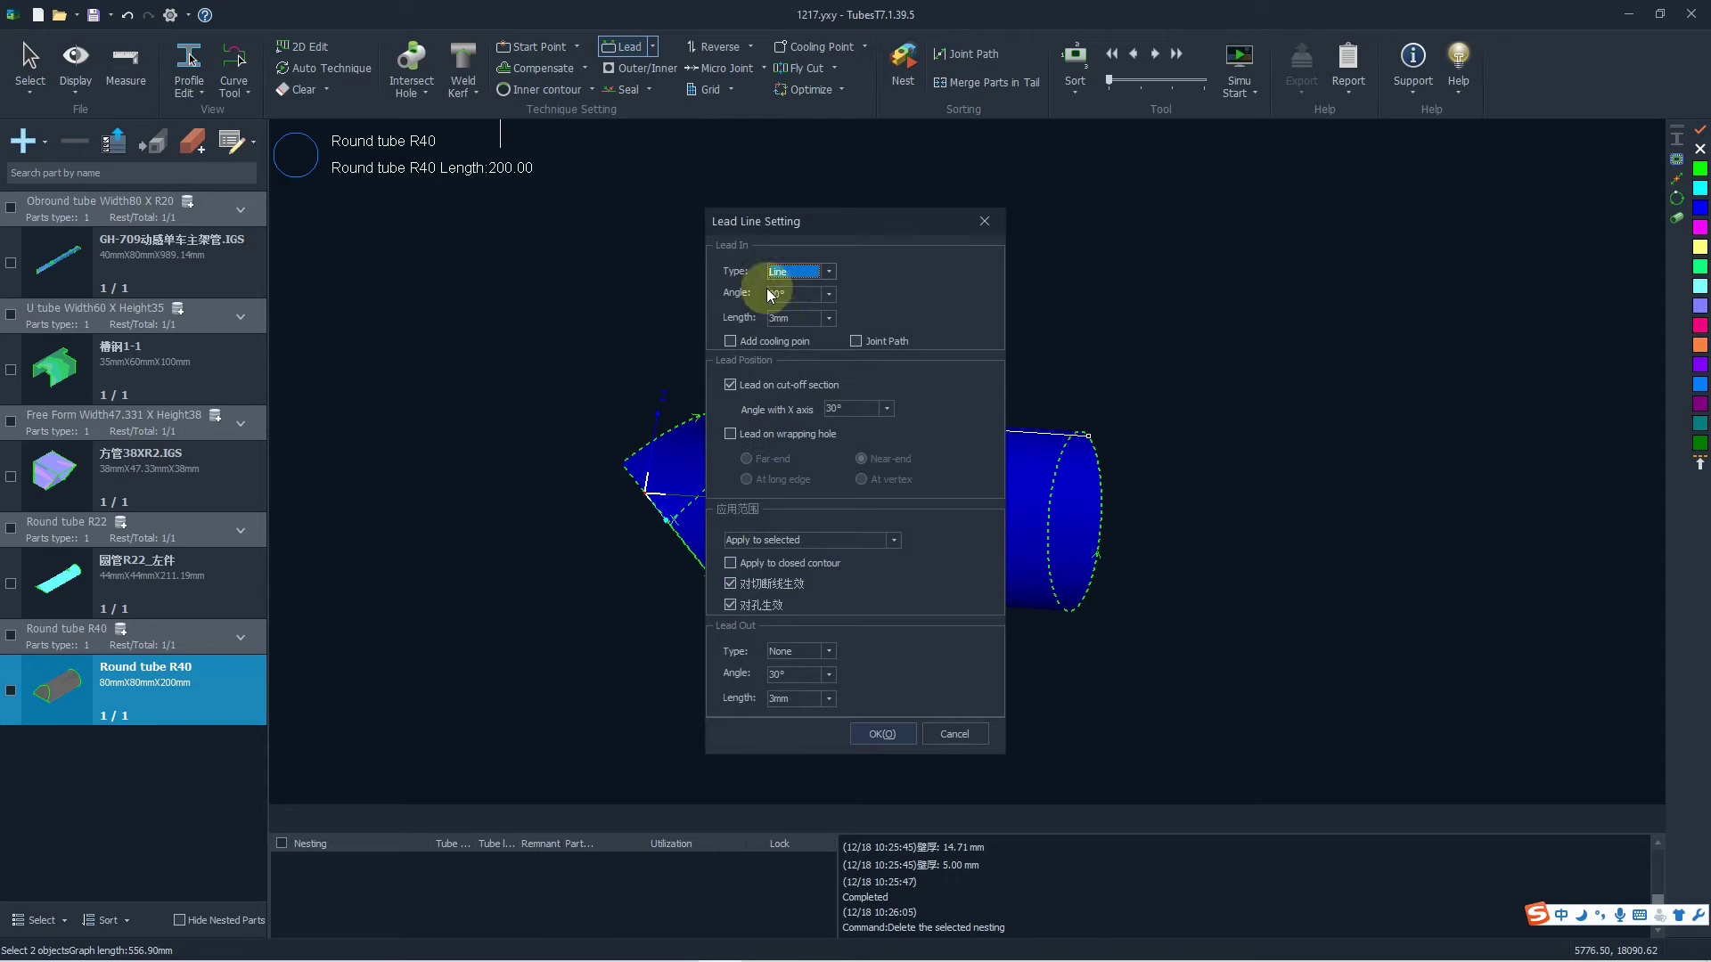
left_click_drag(821, 225, 803, 225)
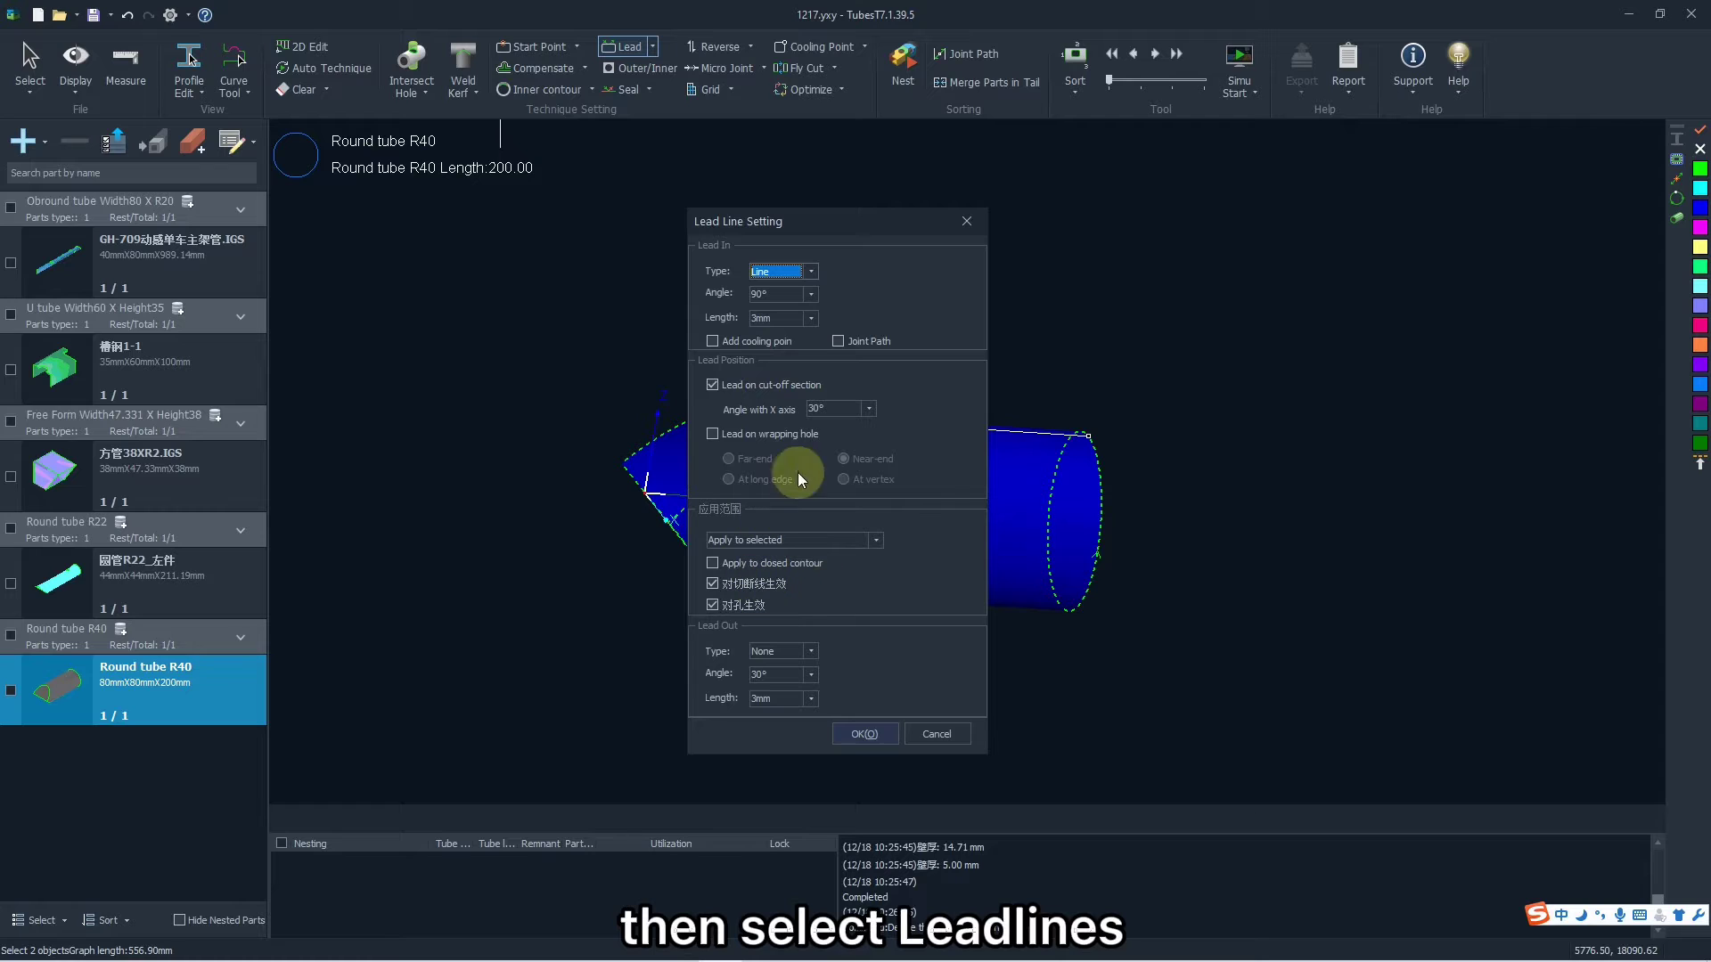
left_click(867, 734)
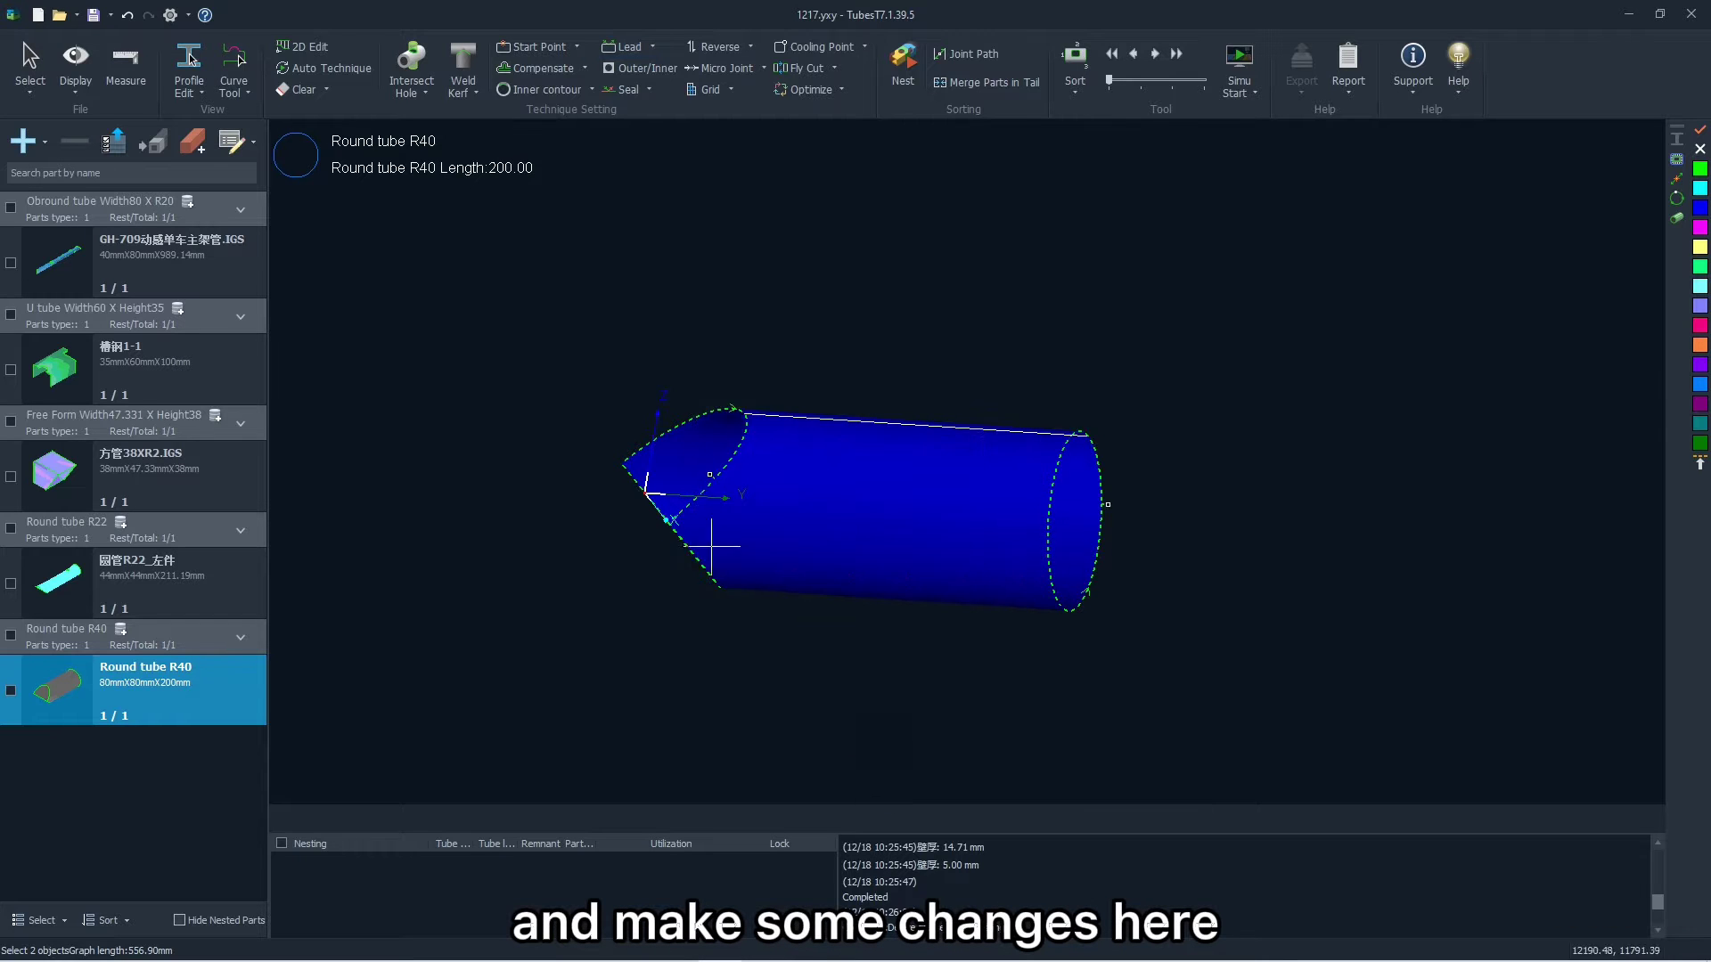
Step: Apply a weld kerf to the whole Round tube R40 part
scroll(718, 485, "up", 6)
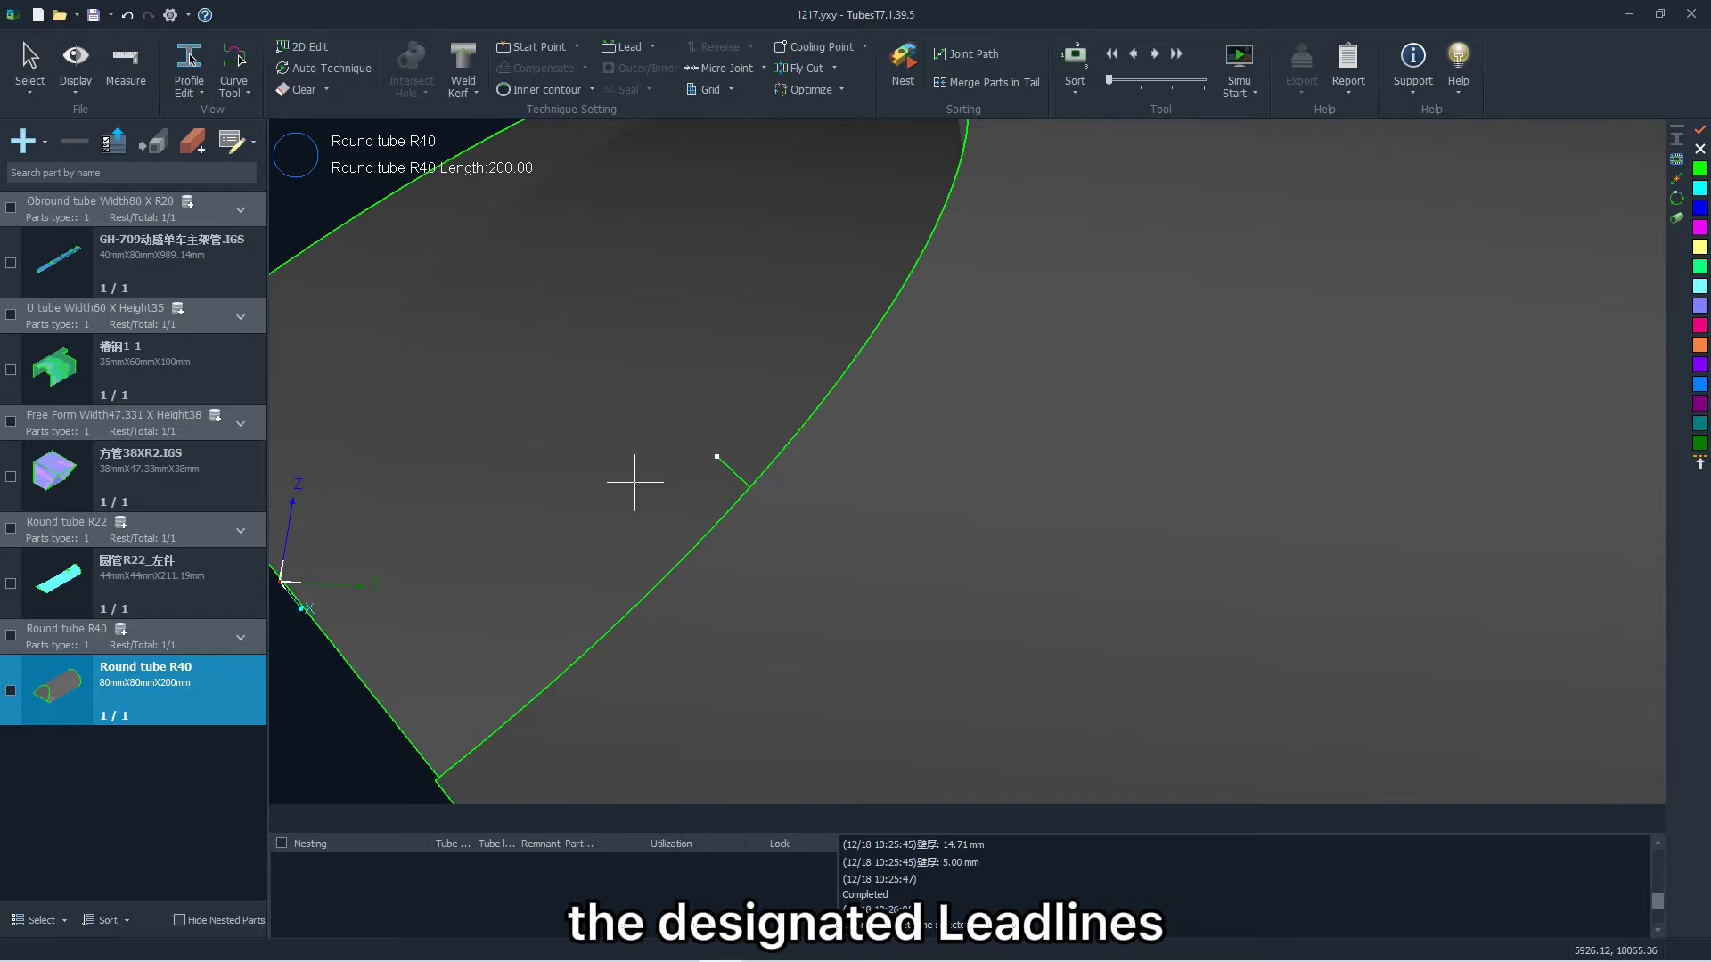
scroll(634, 482, "down", 6)
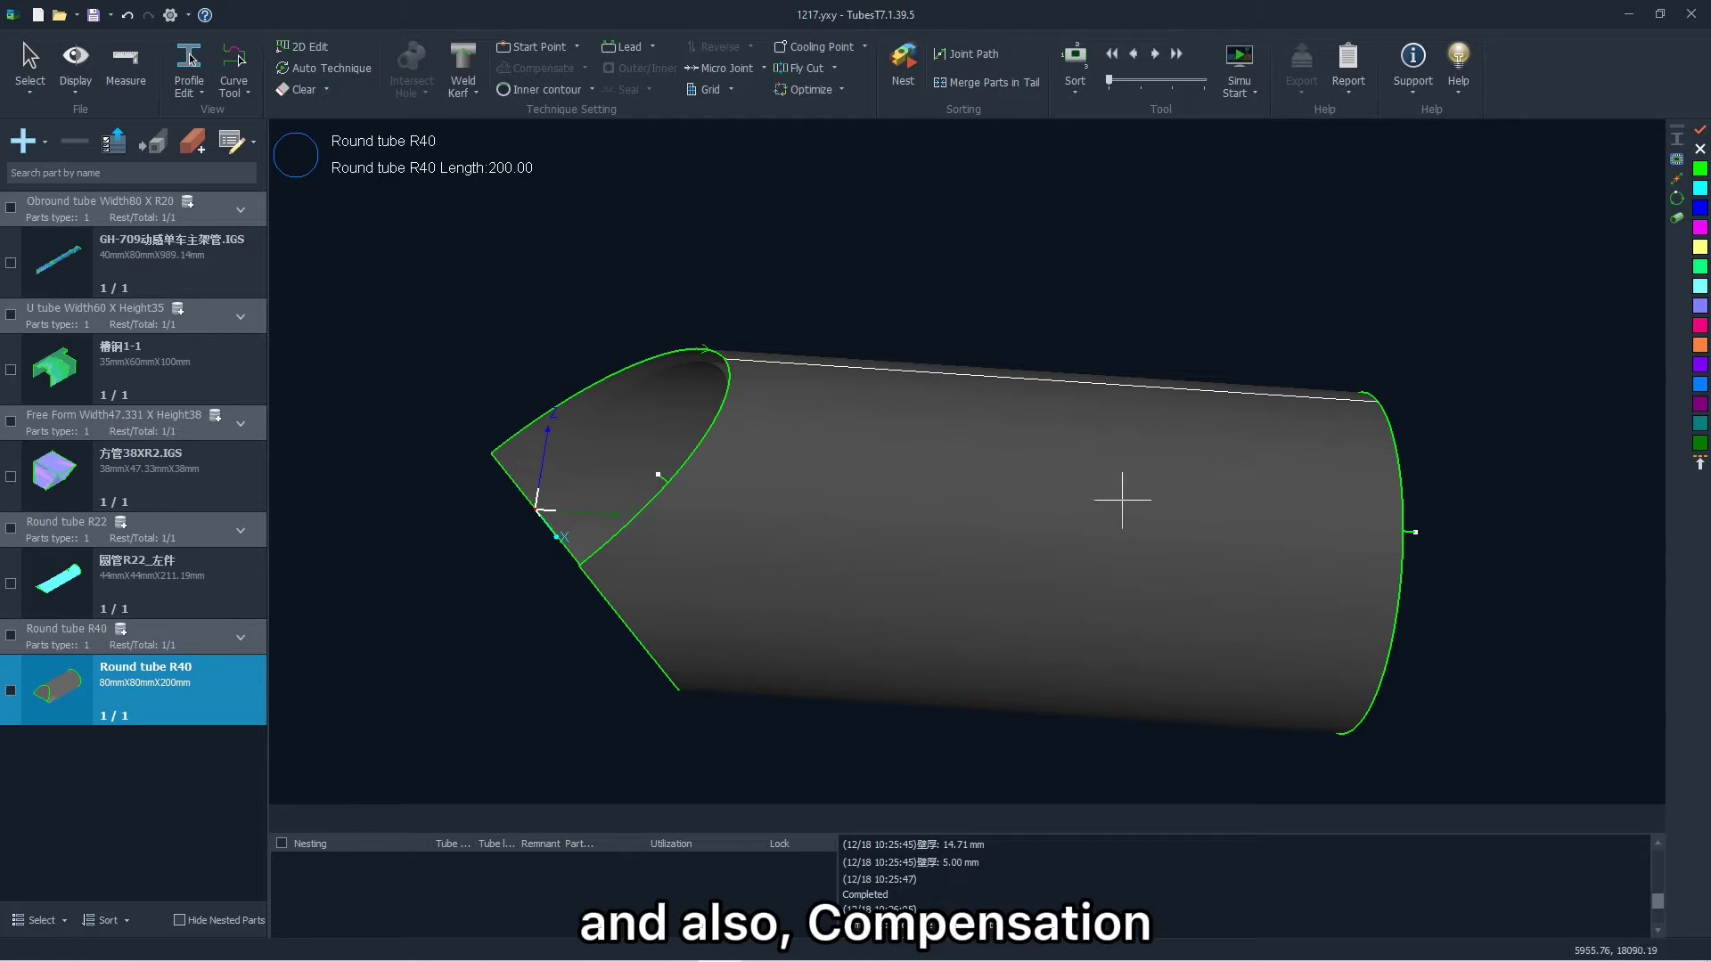
middle_click_drag(1167, 468, 1078, 424)
middle_click_drag(1003, 534, 1039, 499)
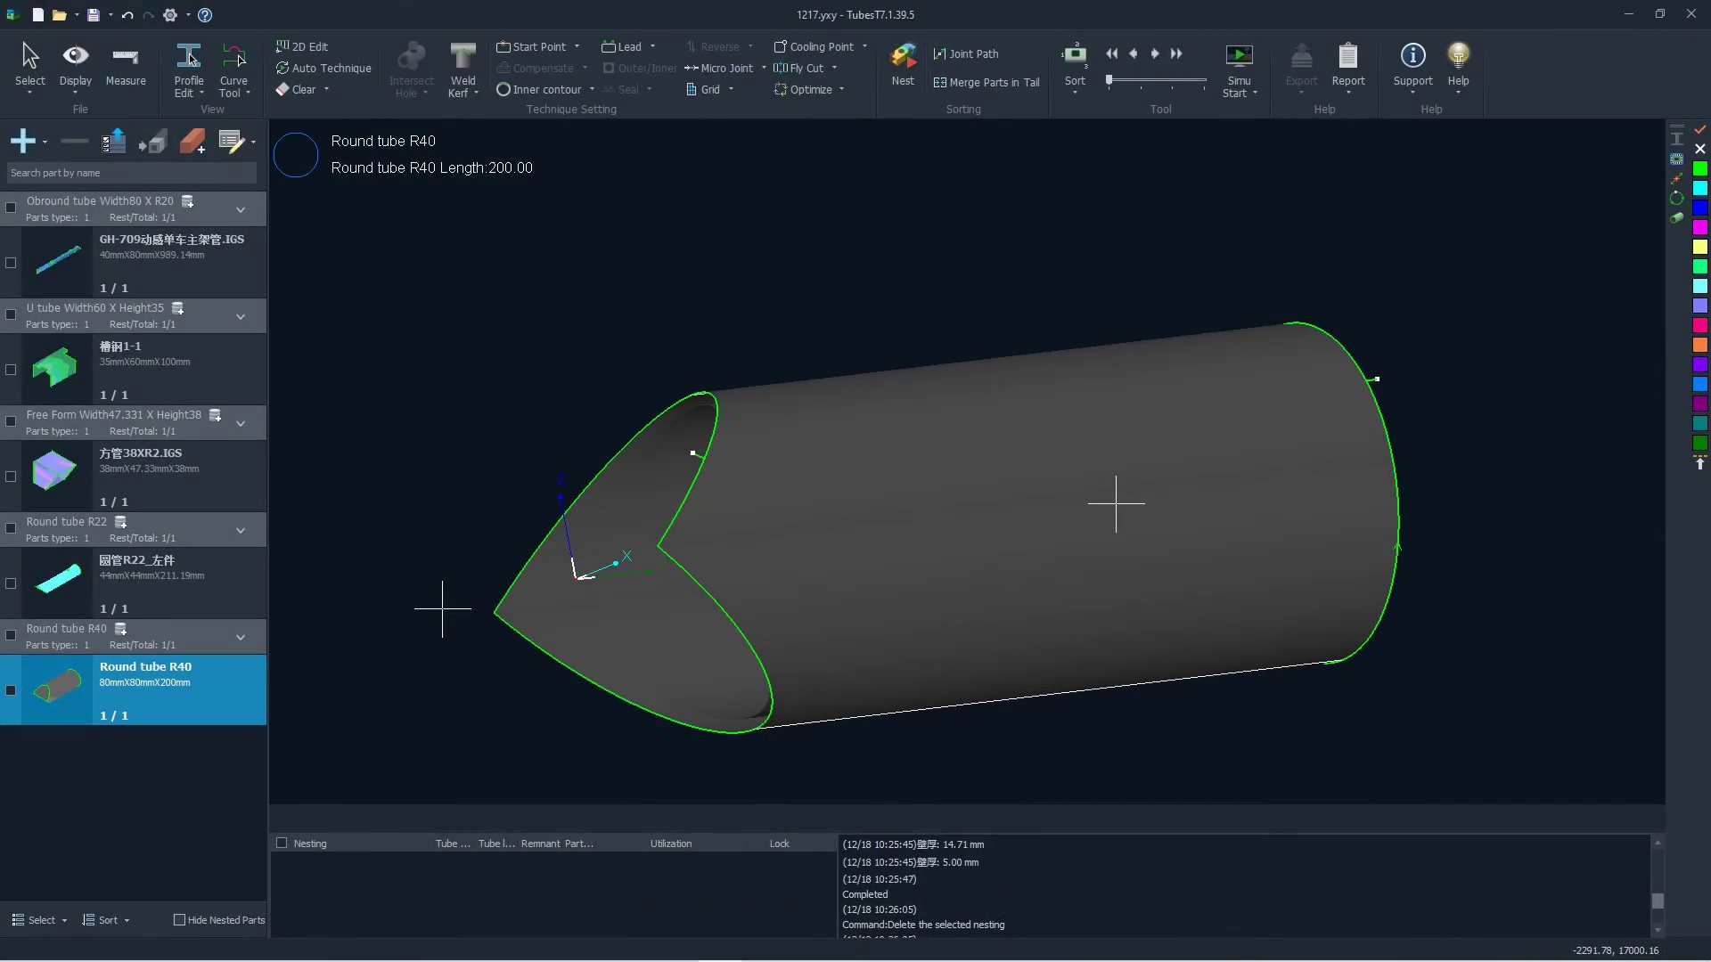
left_click(850, 508)
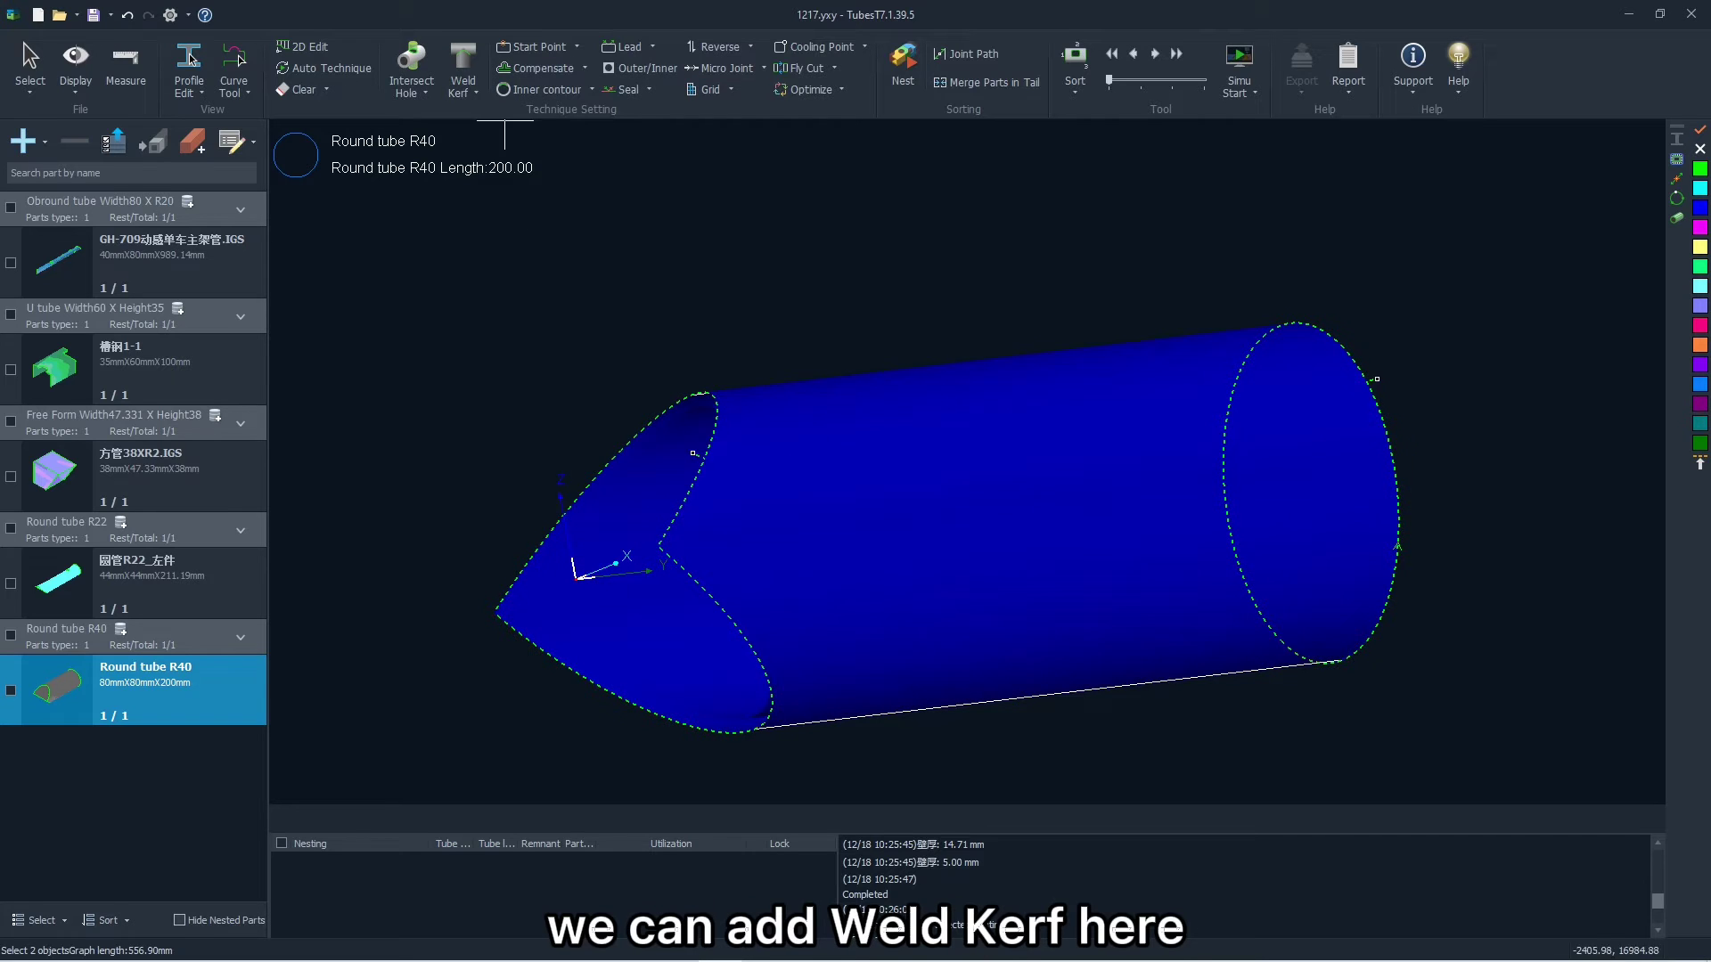
left_click(461, 95)
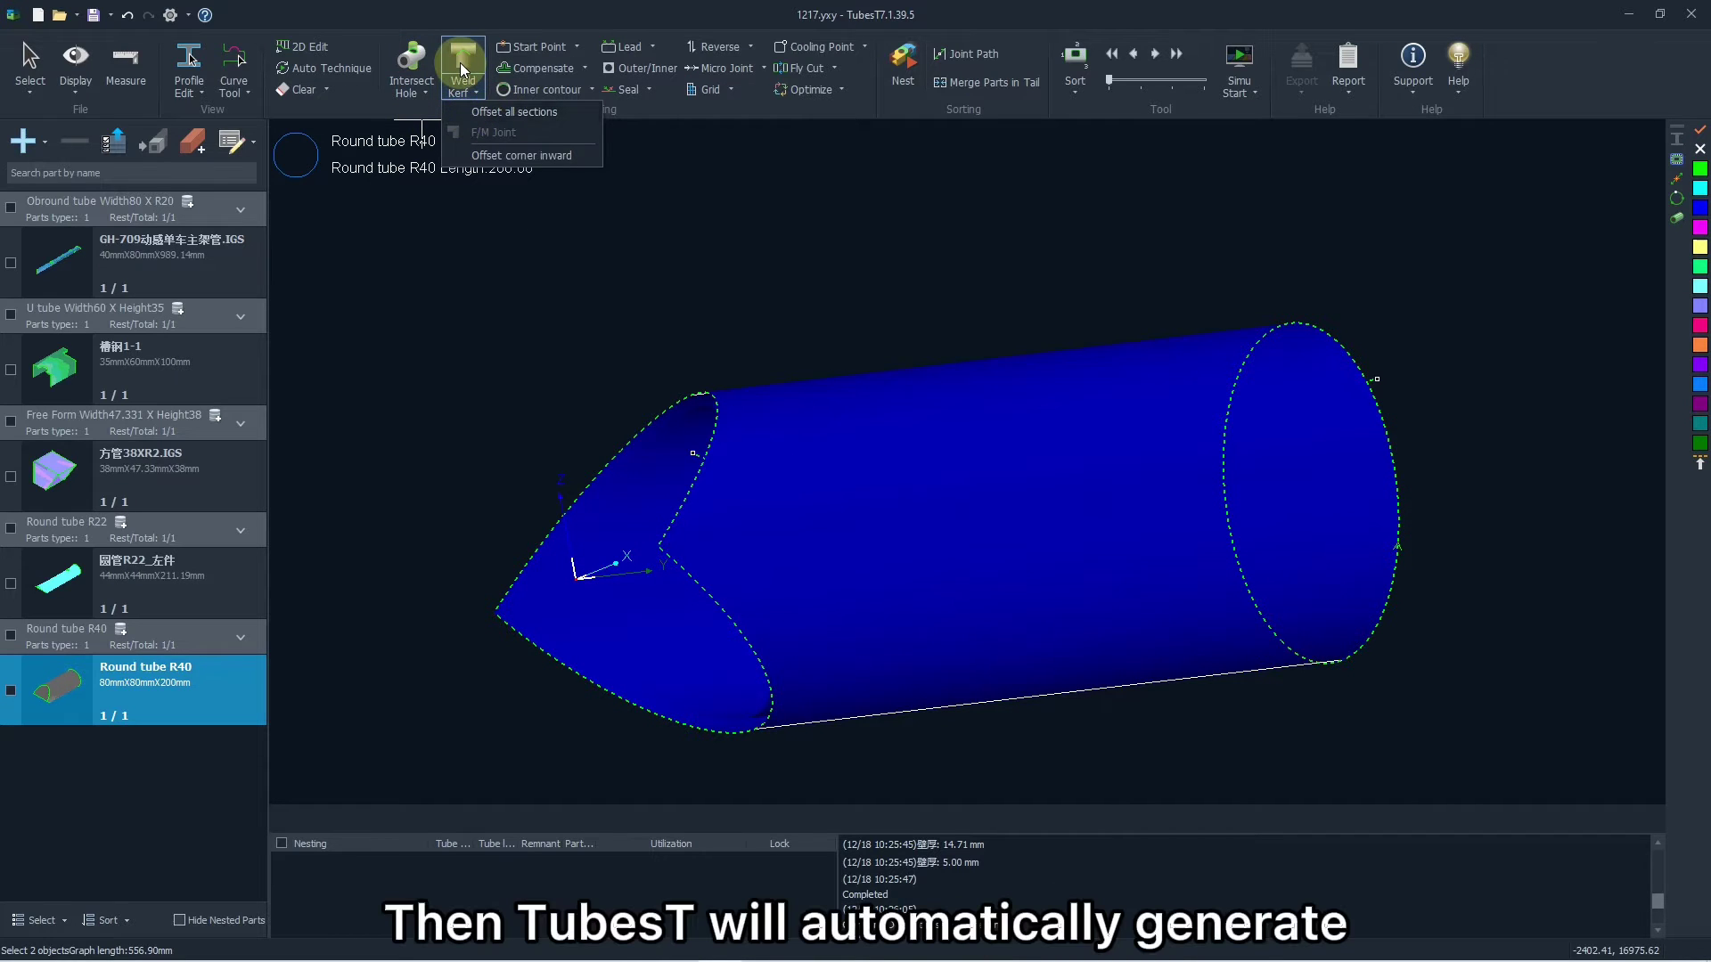
left_click(462, 61)
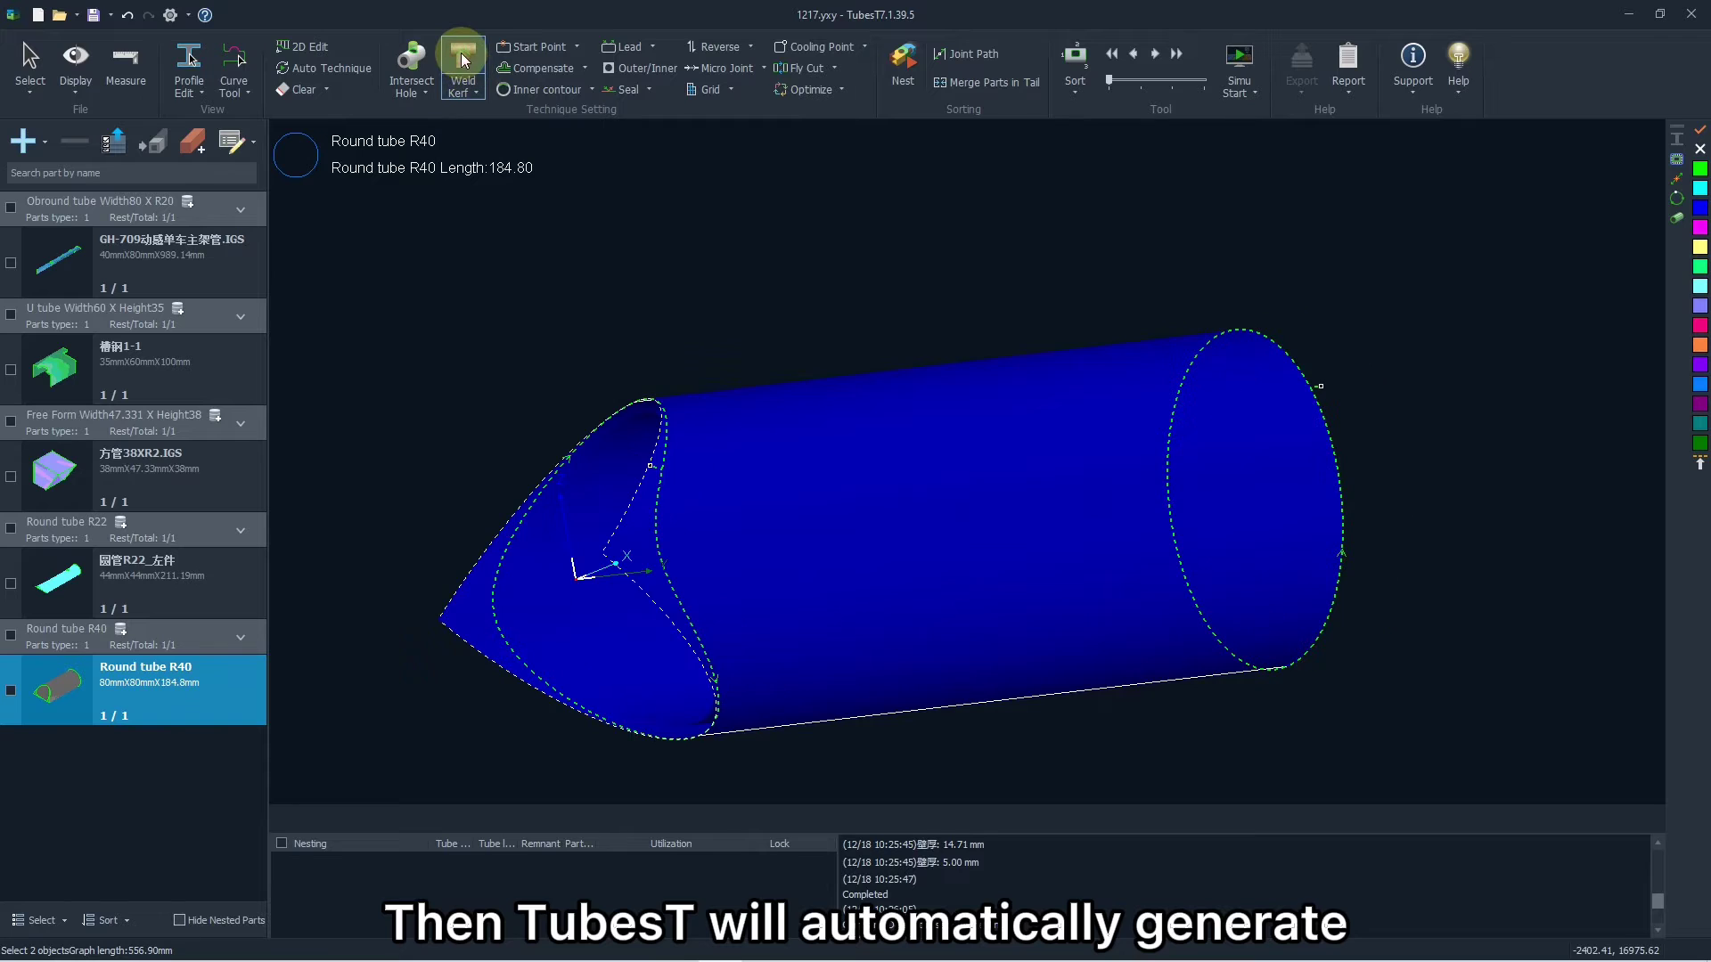
left_click(682, 352)
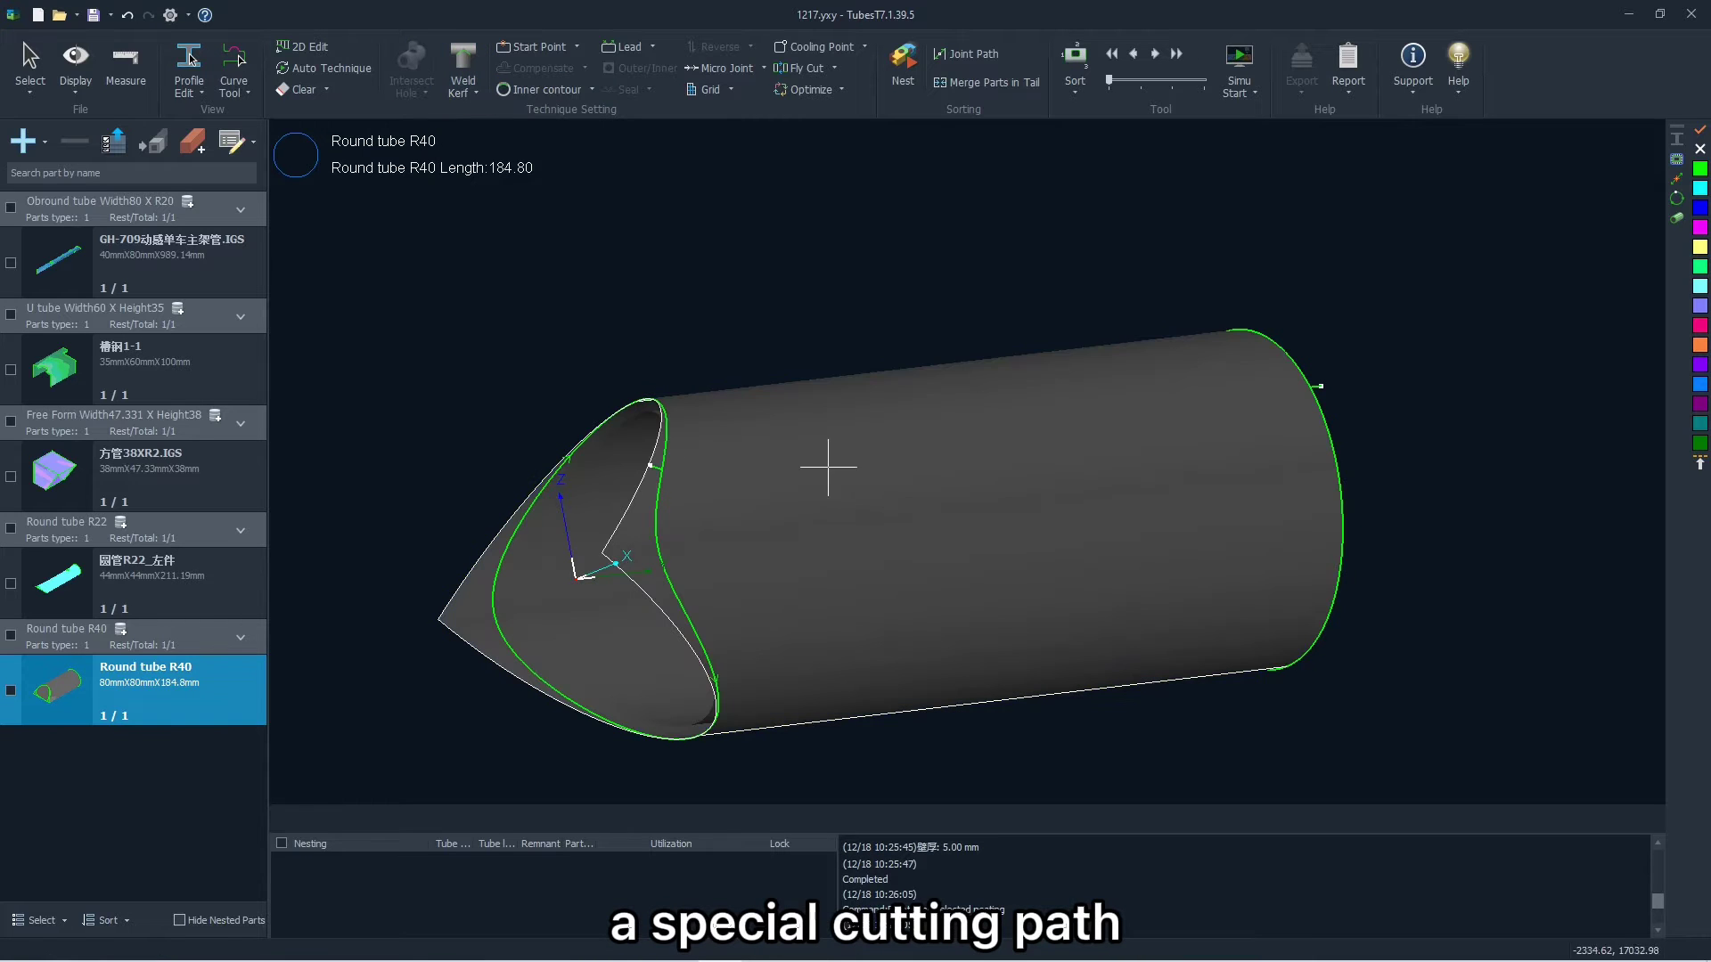
Step: Examine the Auto Technique settings for kerf compensation, cooling points, intersect holes and start optimization
mouse_move(890, 451)
left_mouse_down()
mouse_move(847, 490)
mouse_move(871, 478)
mouse_move(813, 478)
mouse_move(870, 466)
left_mouse_up()
scroll(636, 532, "up", 3)
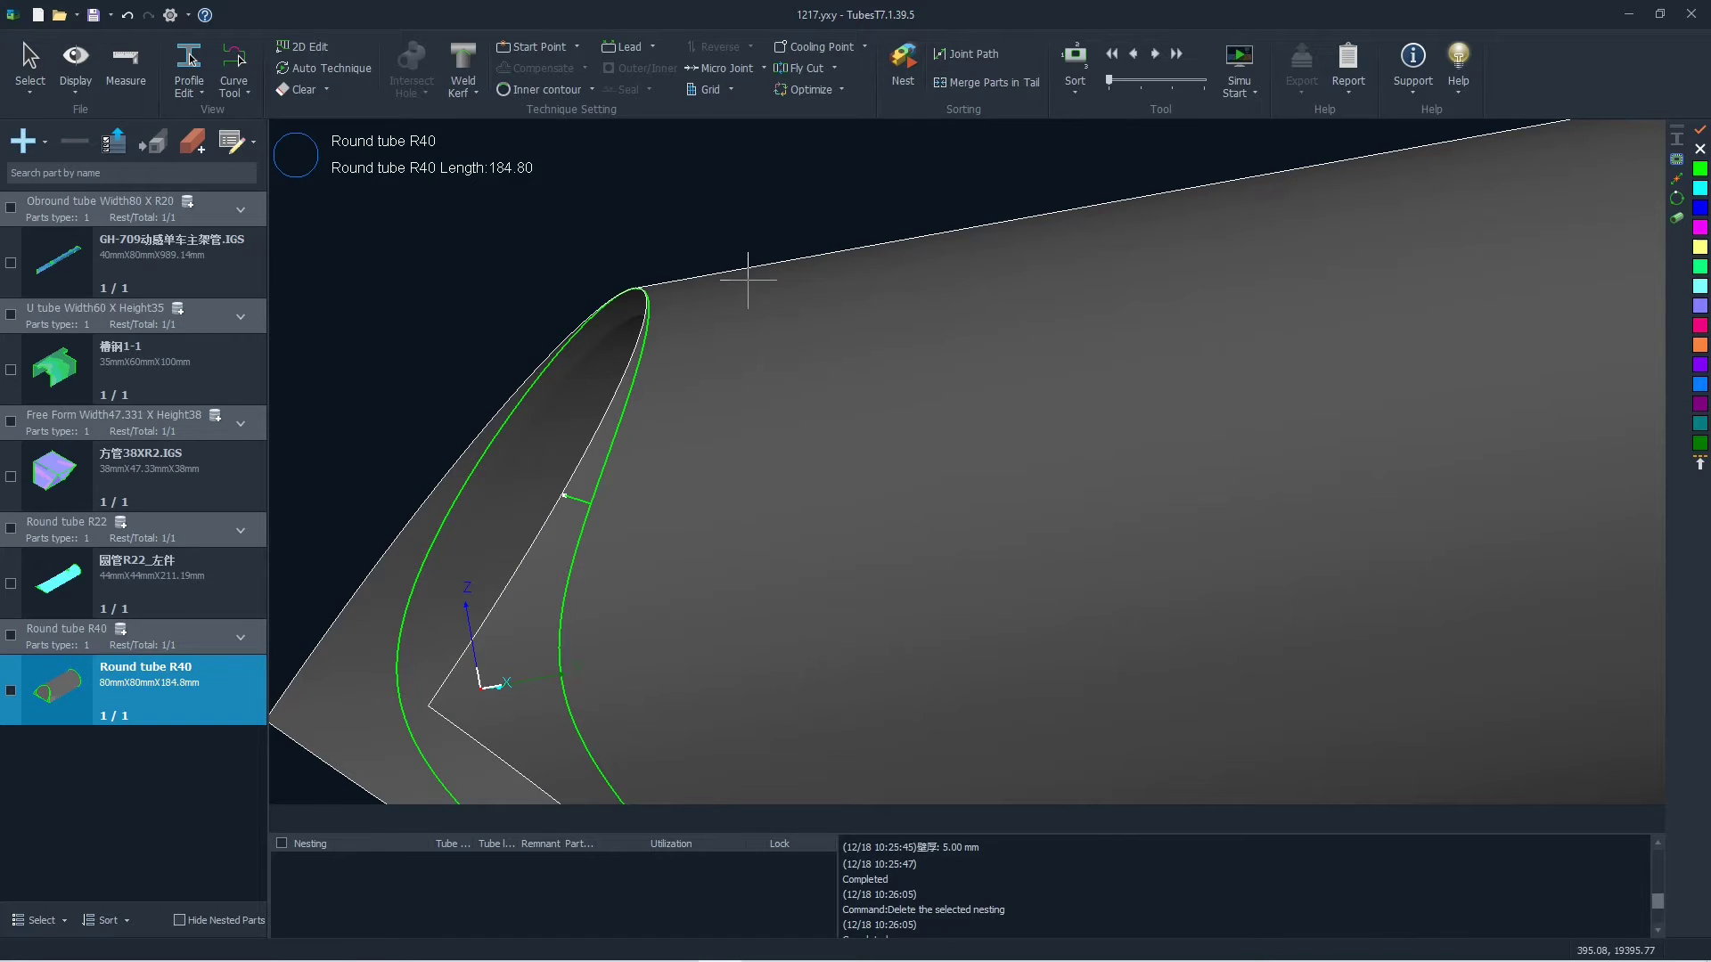
scroll(748, 278, "down", 2)
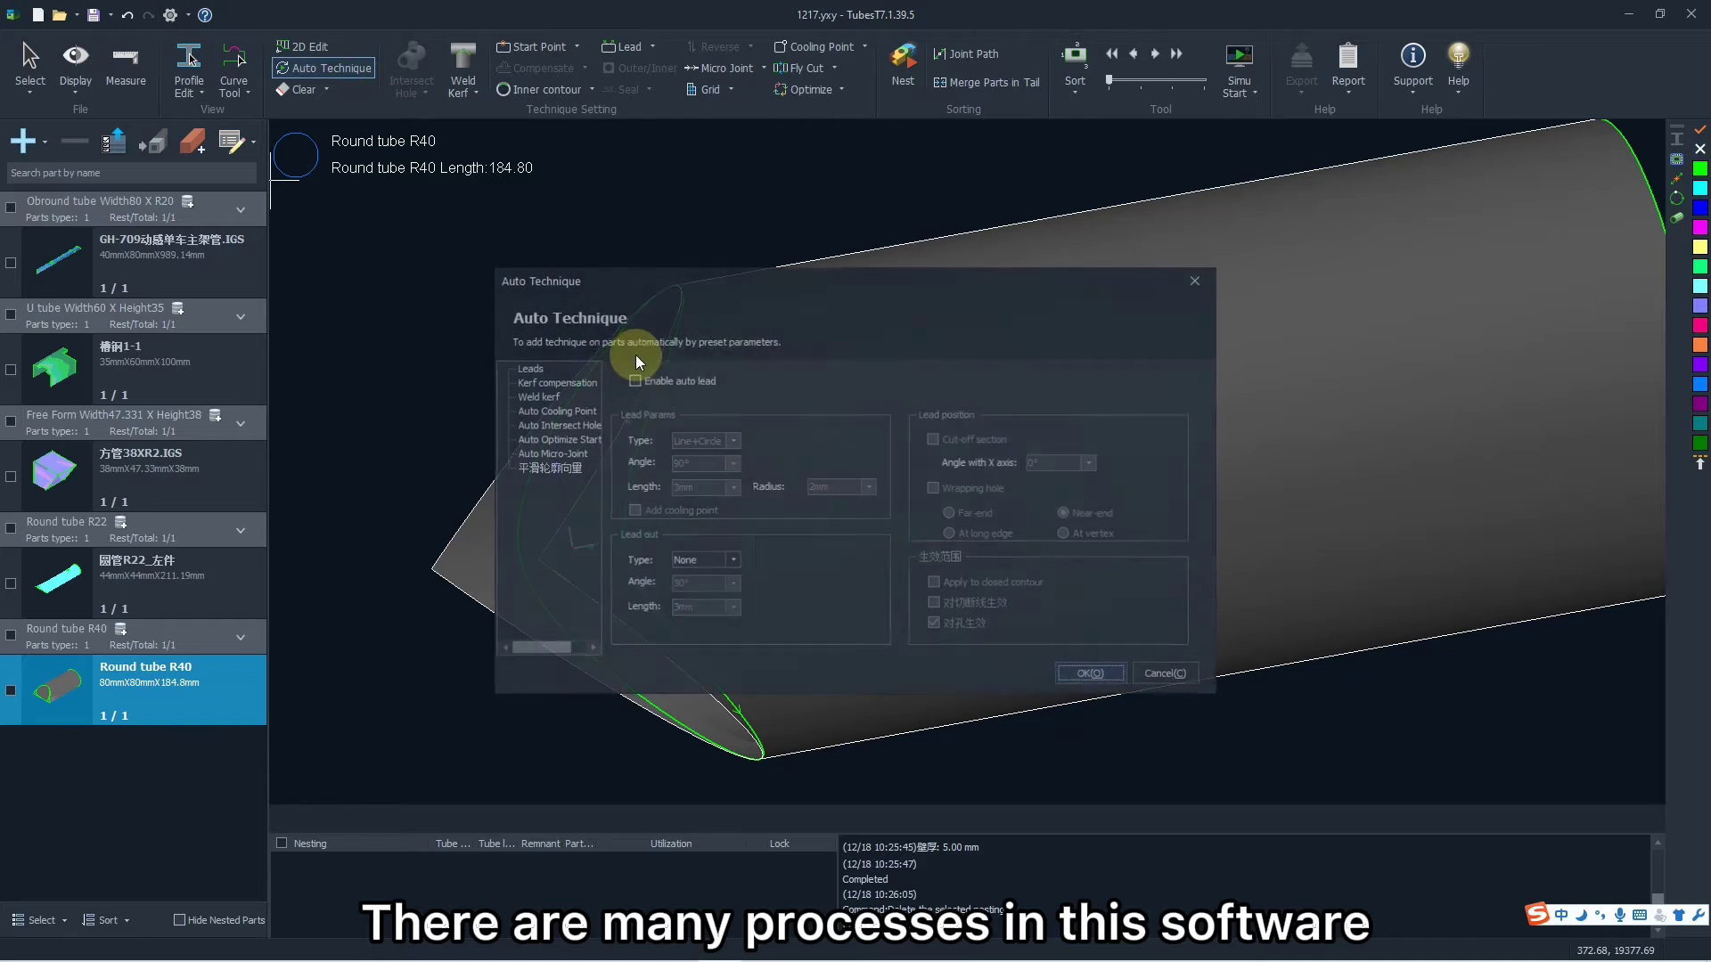
left_click(546, 394)
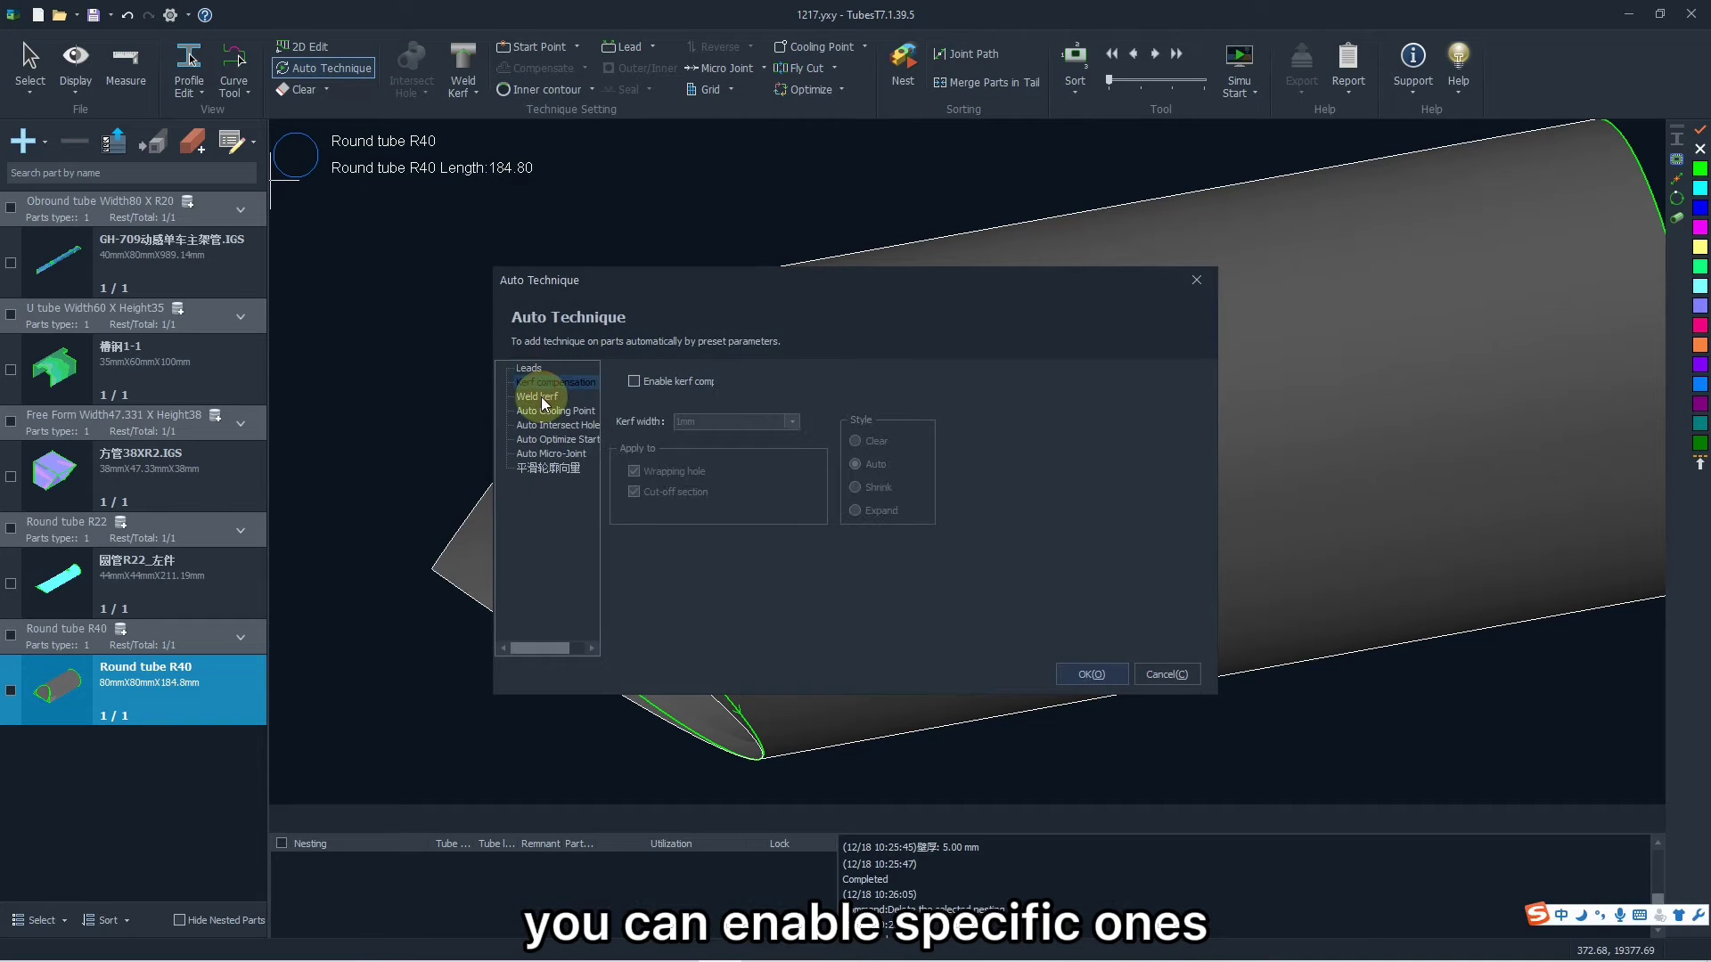
left_click(542, 412)
left_click(550, 426)
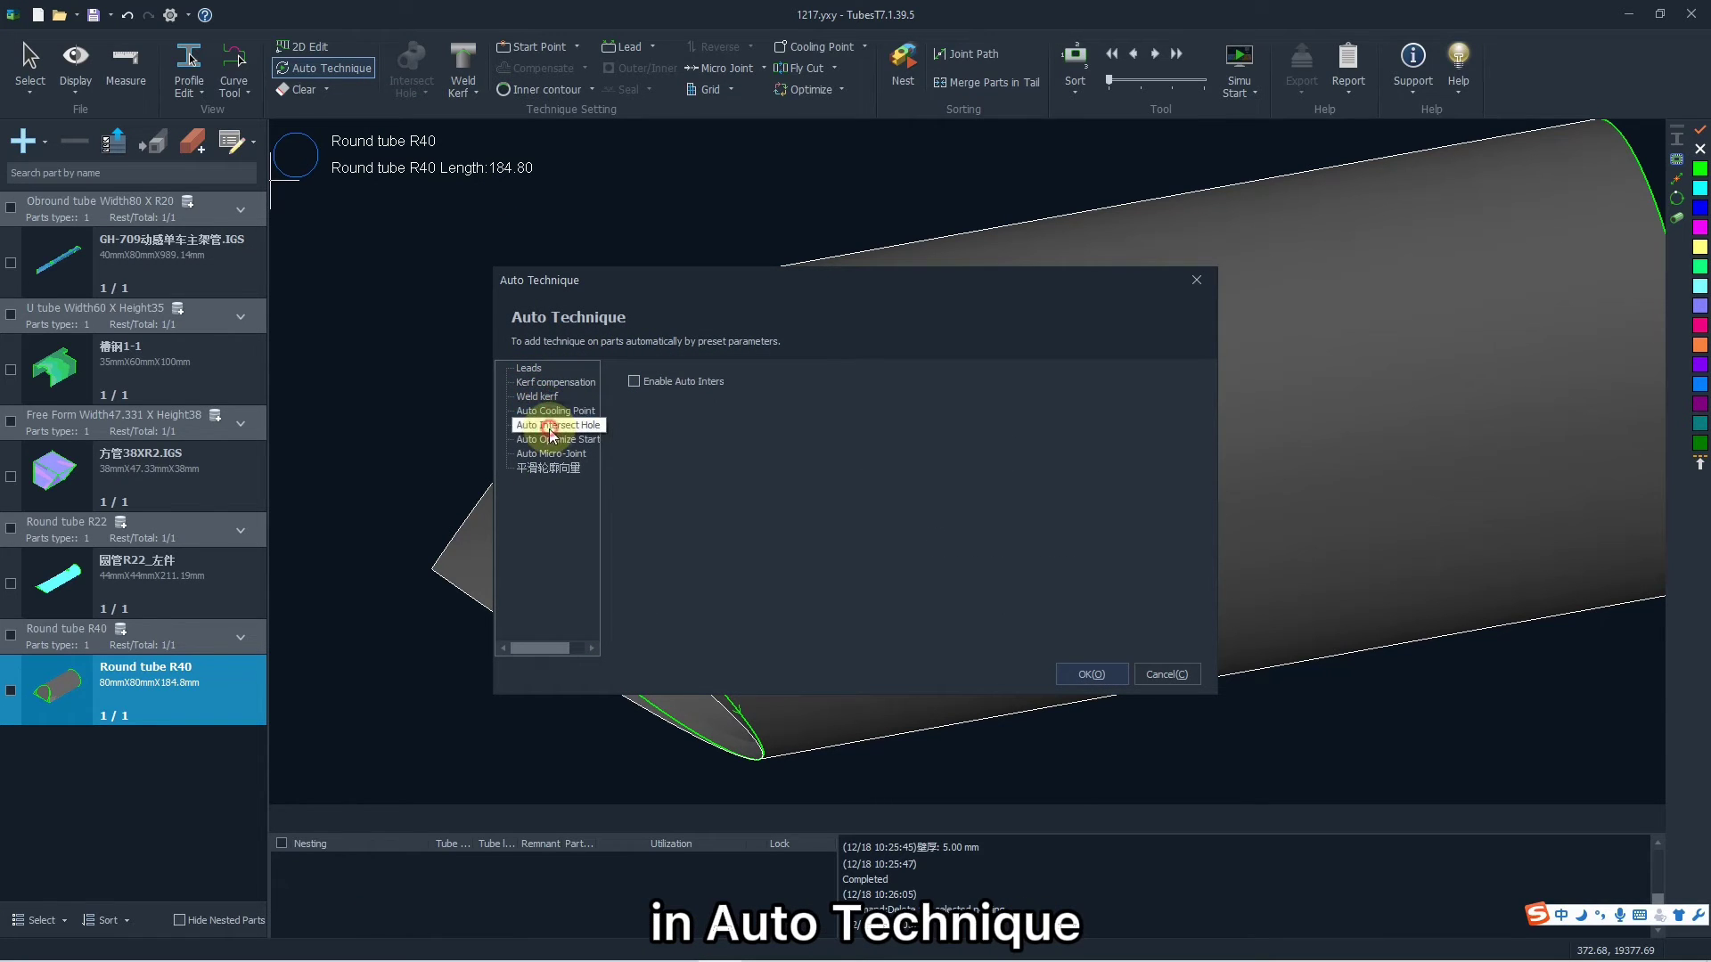
left_click(553, 441)
left_click(559, 429)
left_click(550, 410)
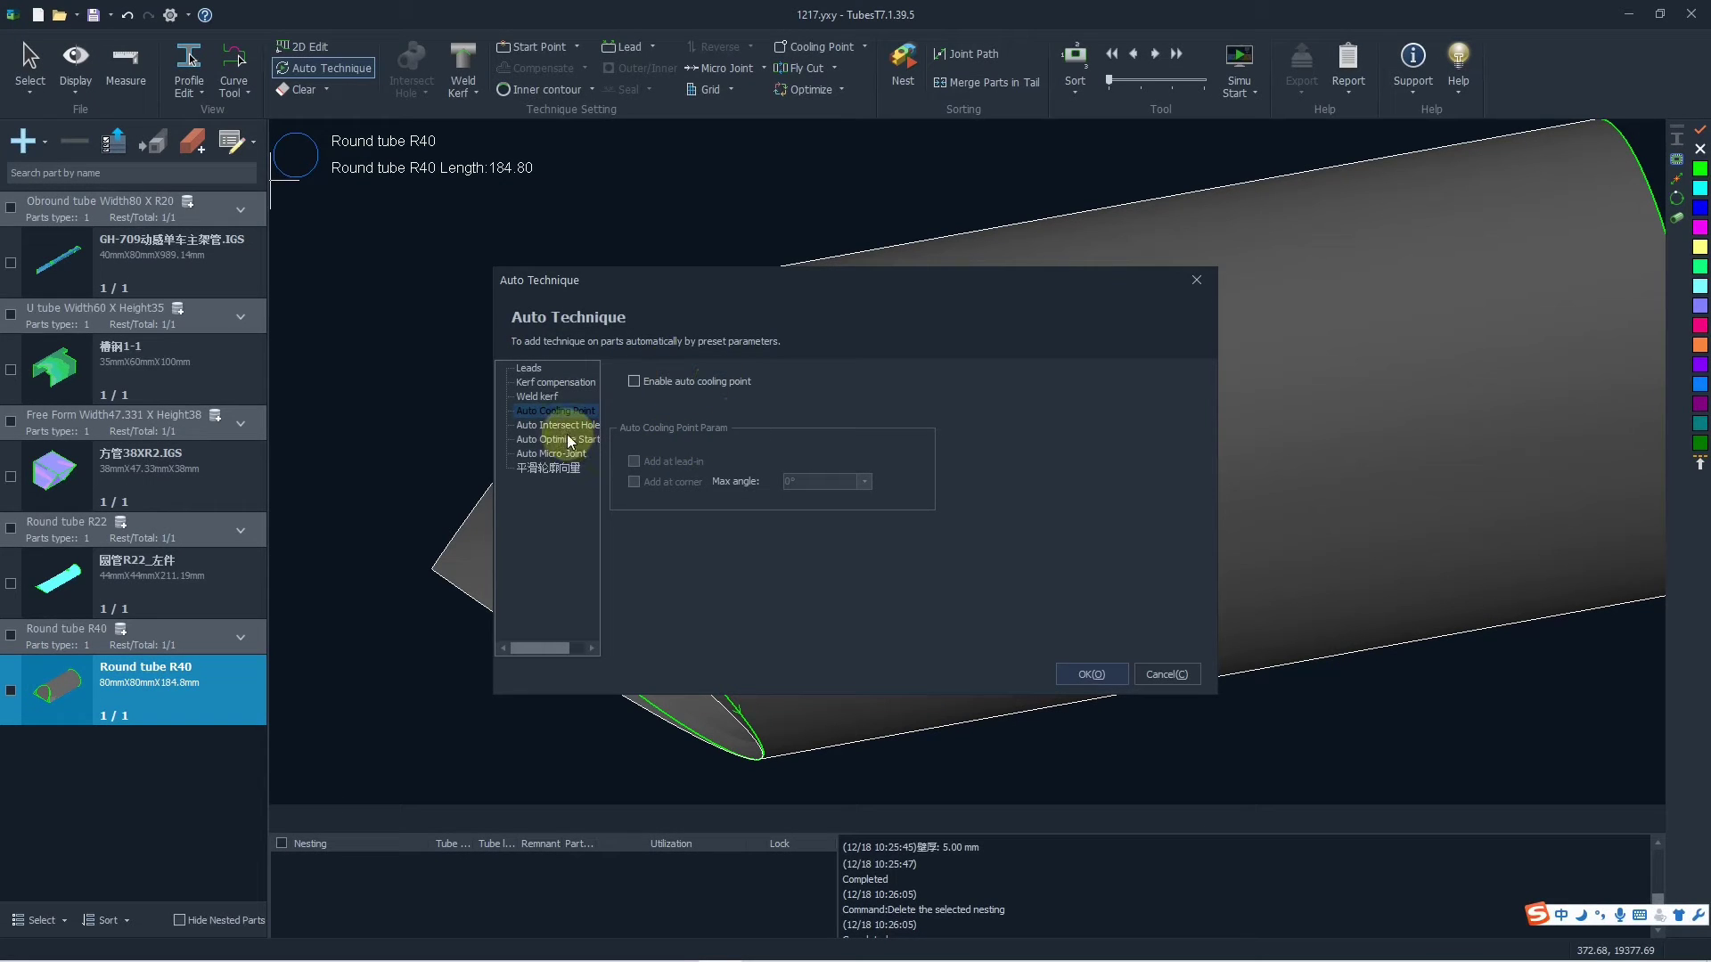
left_click(1092, 674)
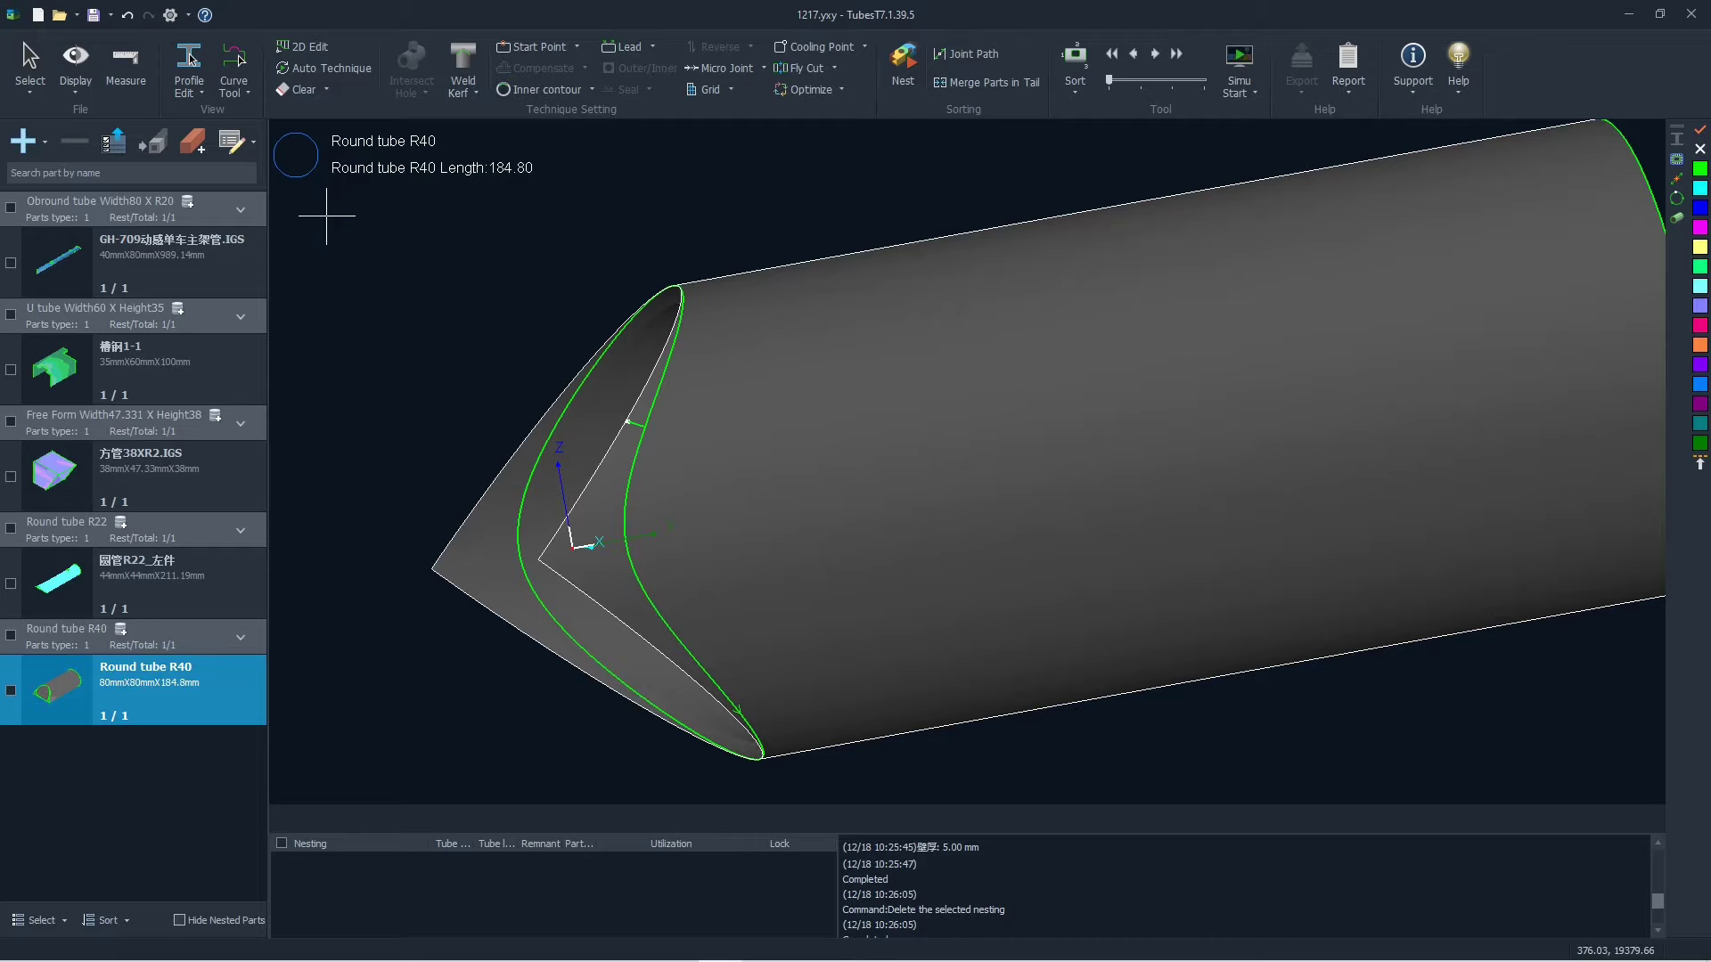
Step: Open the batch modification table for all parts and look over its Number, Price and Text columns
left_click(245, 142)
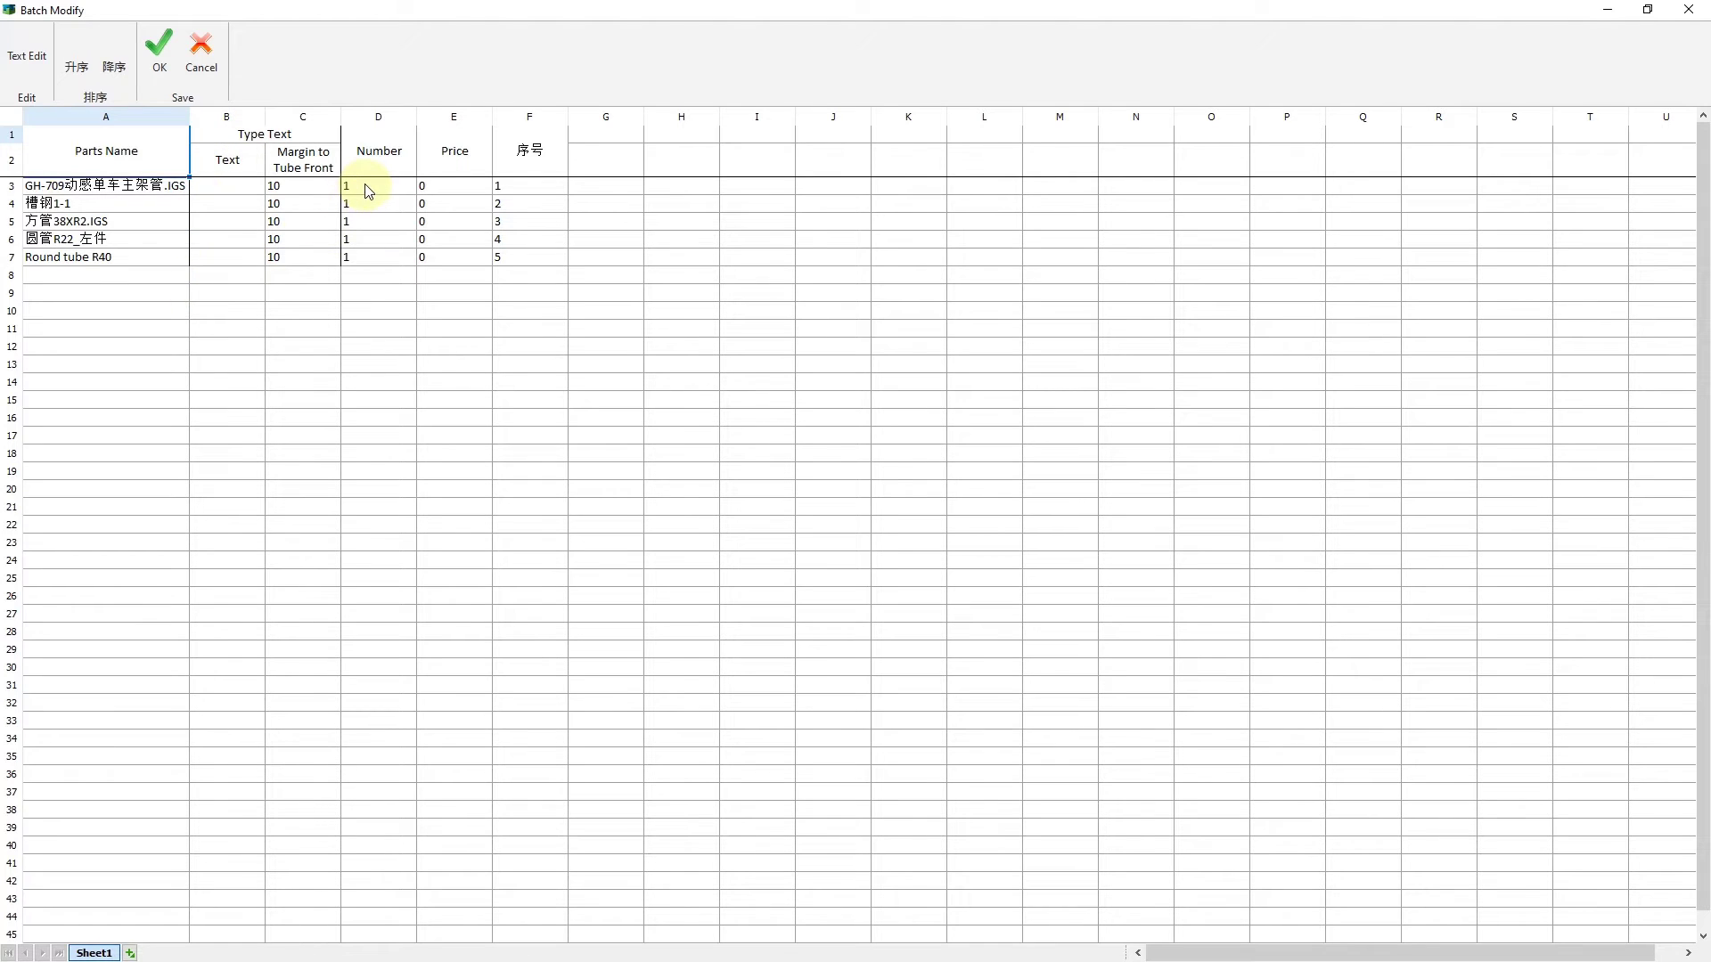
left_click(368, 192)
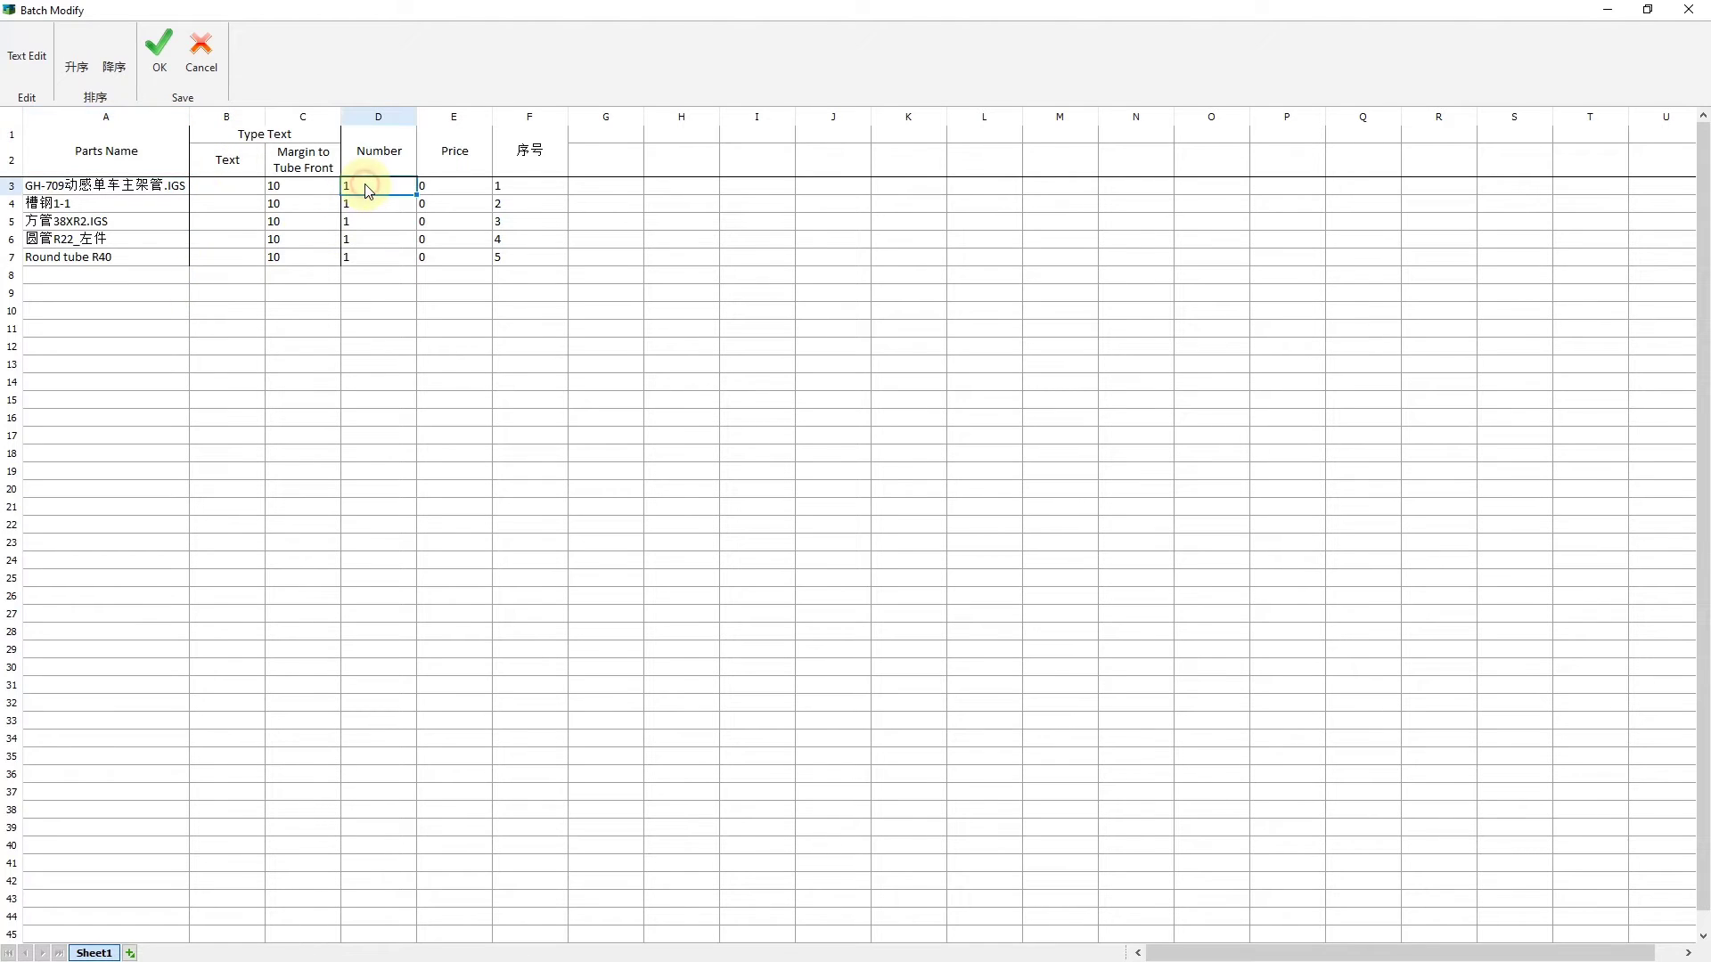
left_click(455, 189)
left_click(250, 189)
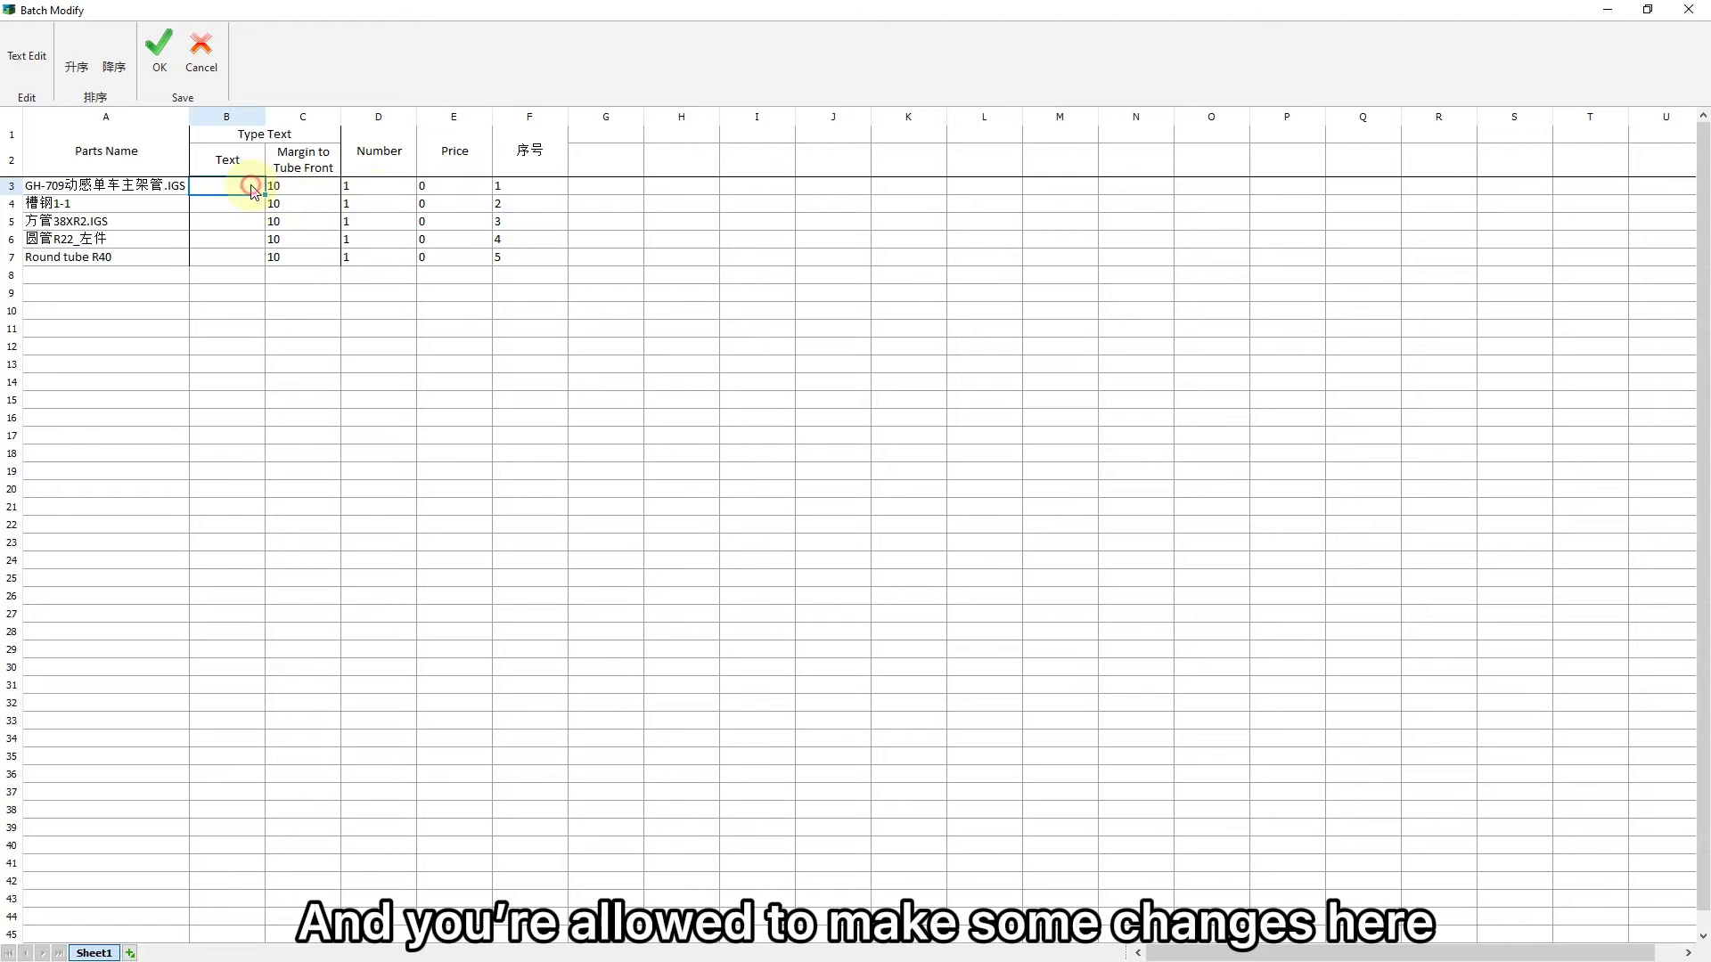
left_click(250, 206)
left_click(248, 237)
Step: Set the part numbers to 10 for GH-709动感单车主架管.IGS, 11 for 槽钢1-1, 30 for 方管38XR2.IGS, 11 for 圆管R22_左件 and 50 for Round tube R40
double_click(372, 180)
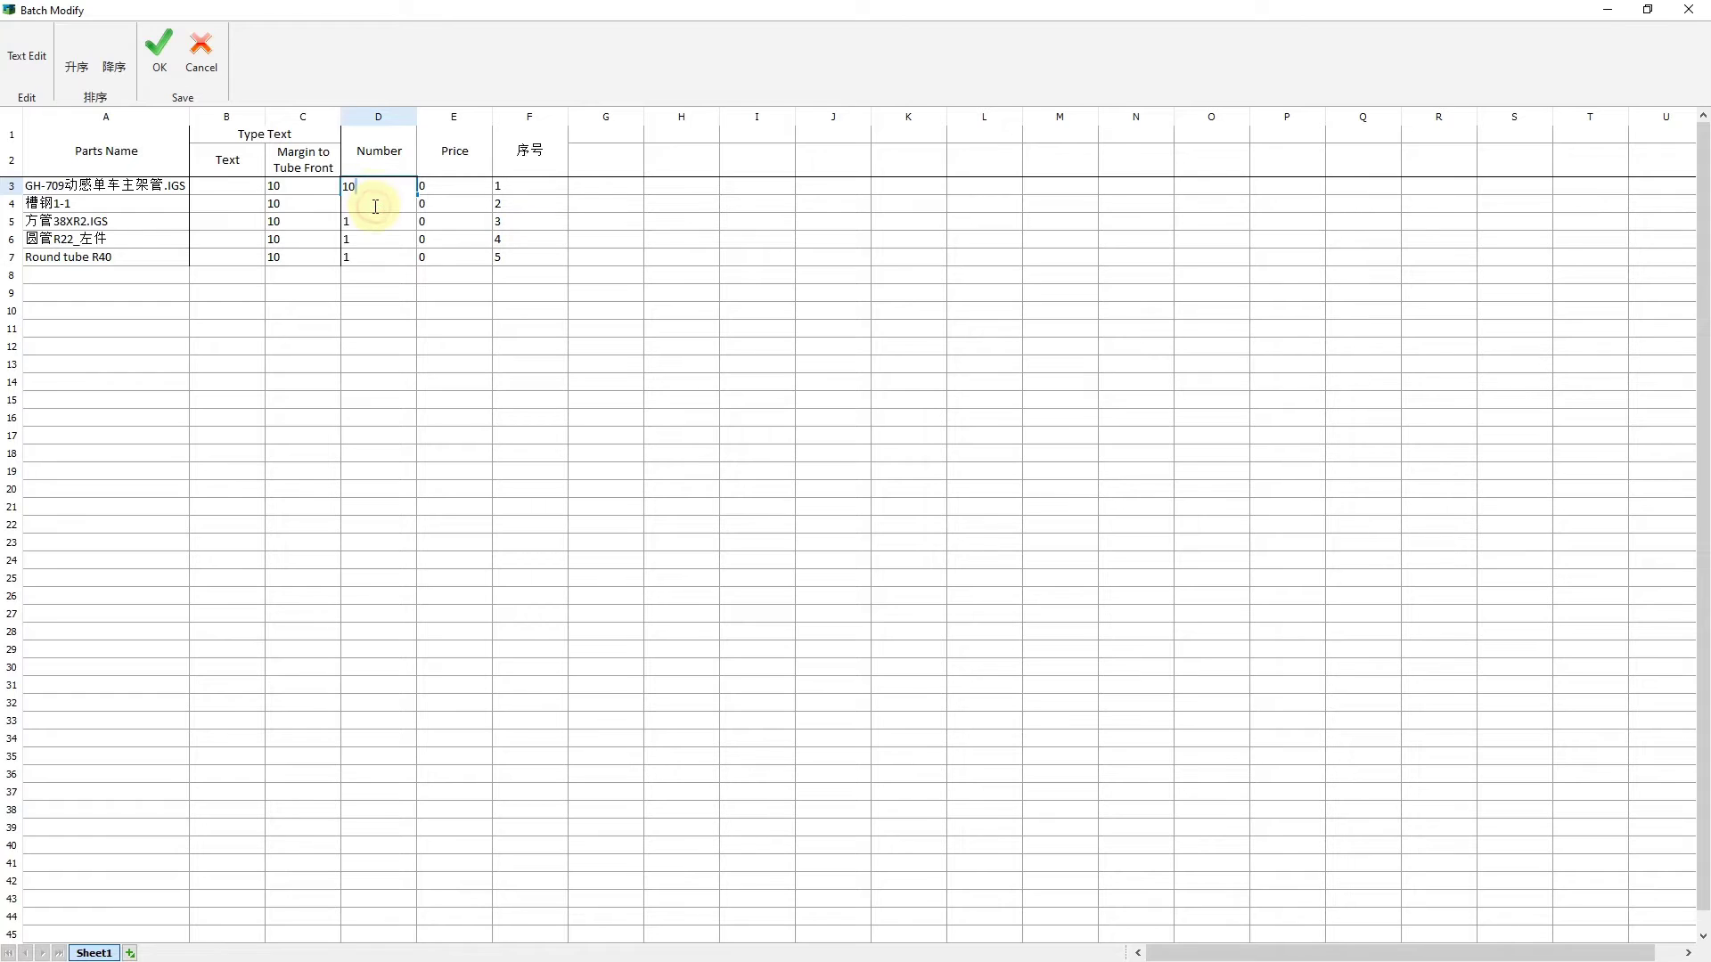
left_click(374, 248)
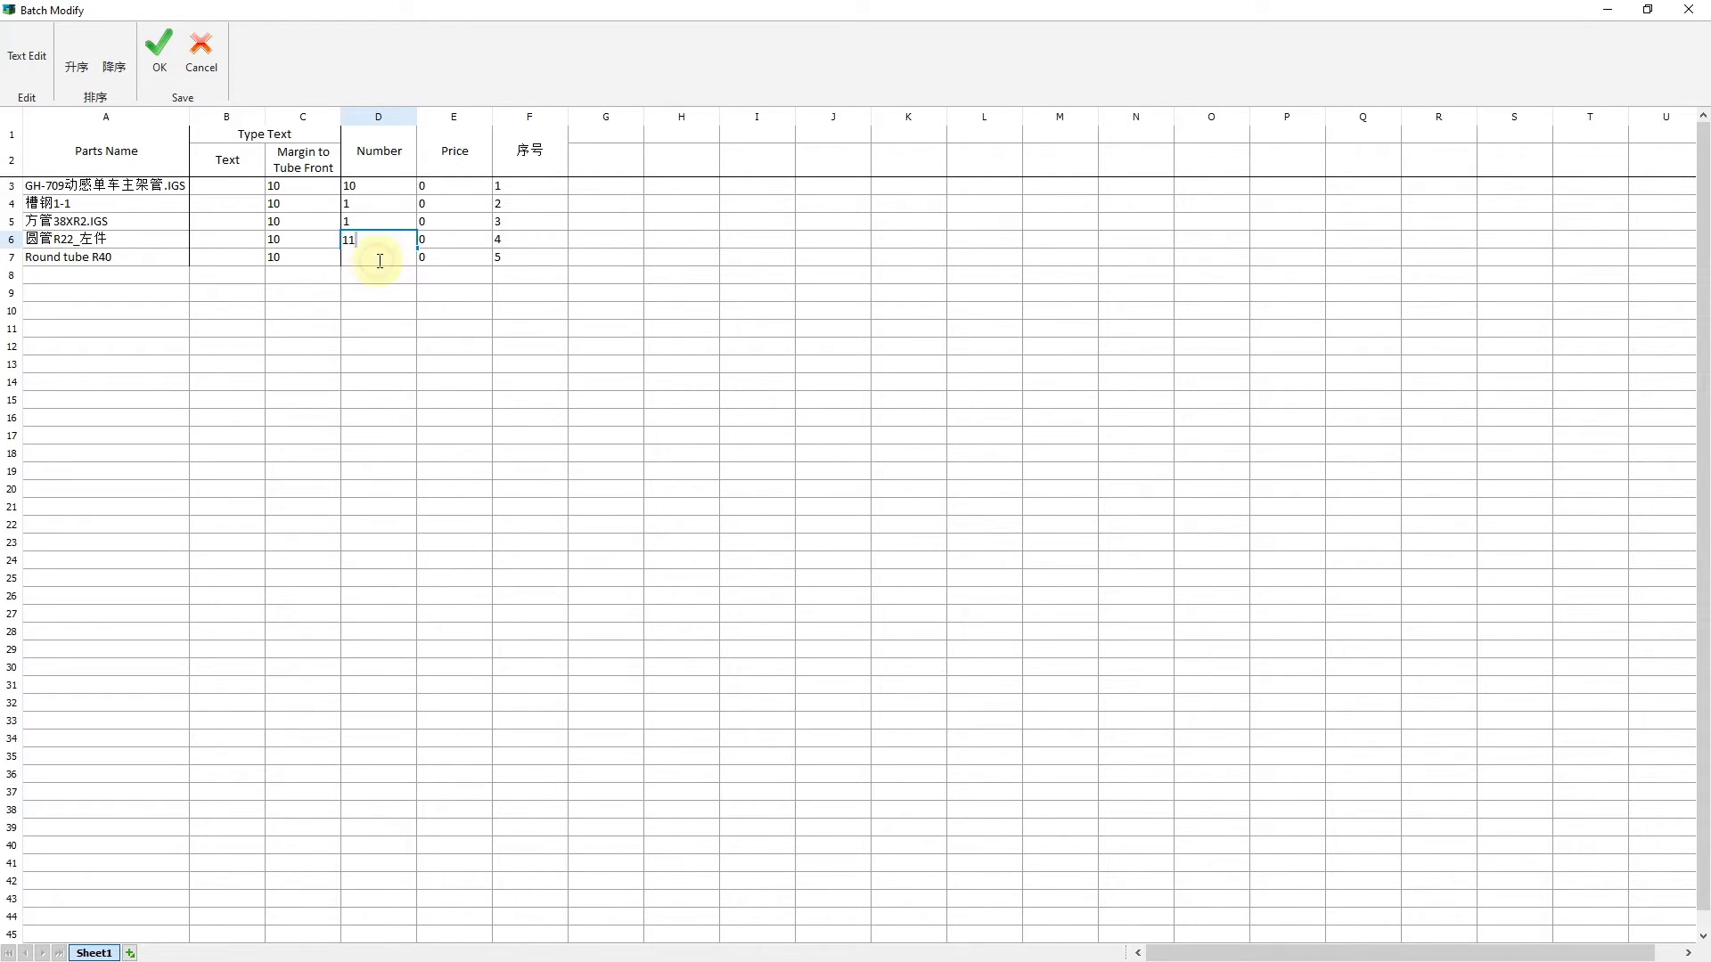
double_click(380, 206)
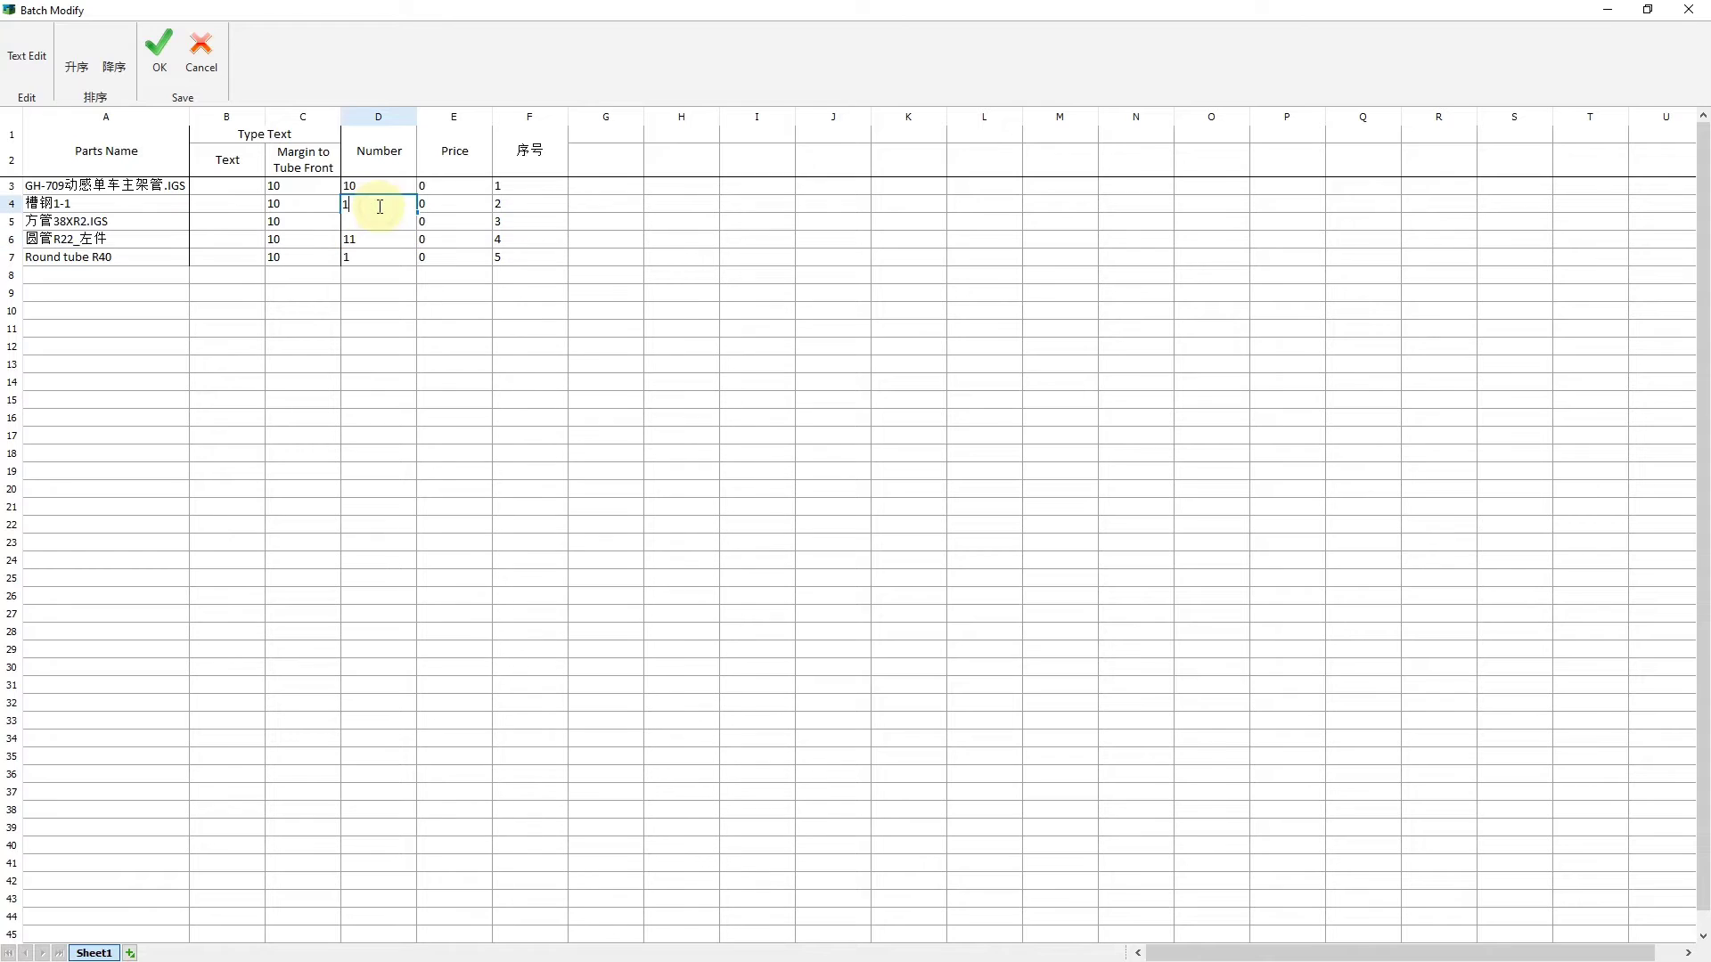
left_click(379, 294)
left_click(378, 260)
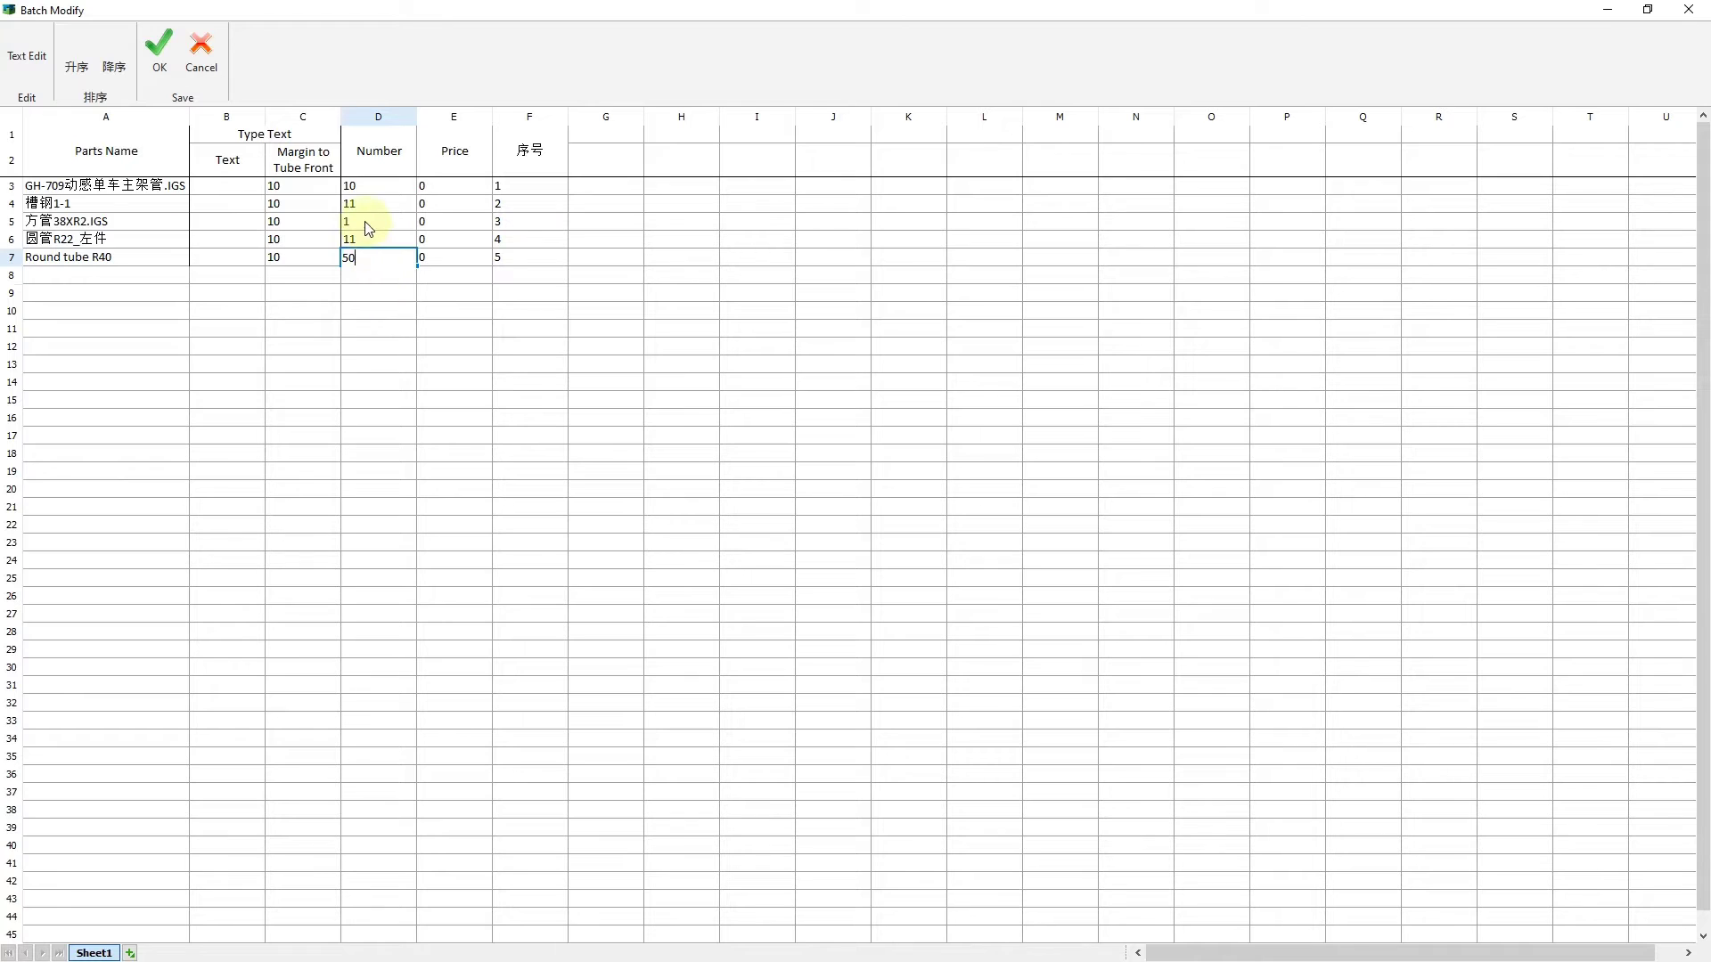
left_click(373, 223)
type("30")
left_click(373, 313)
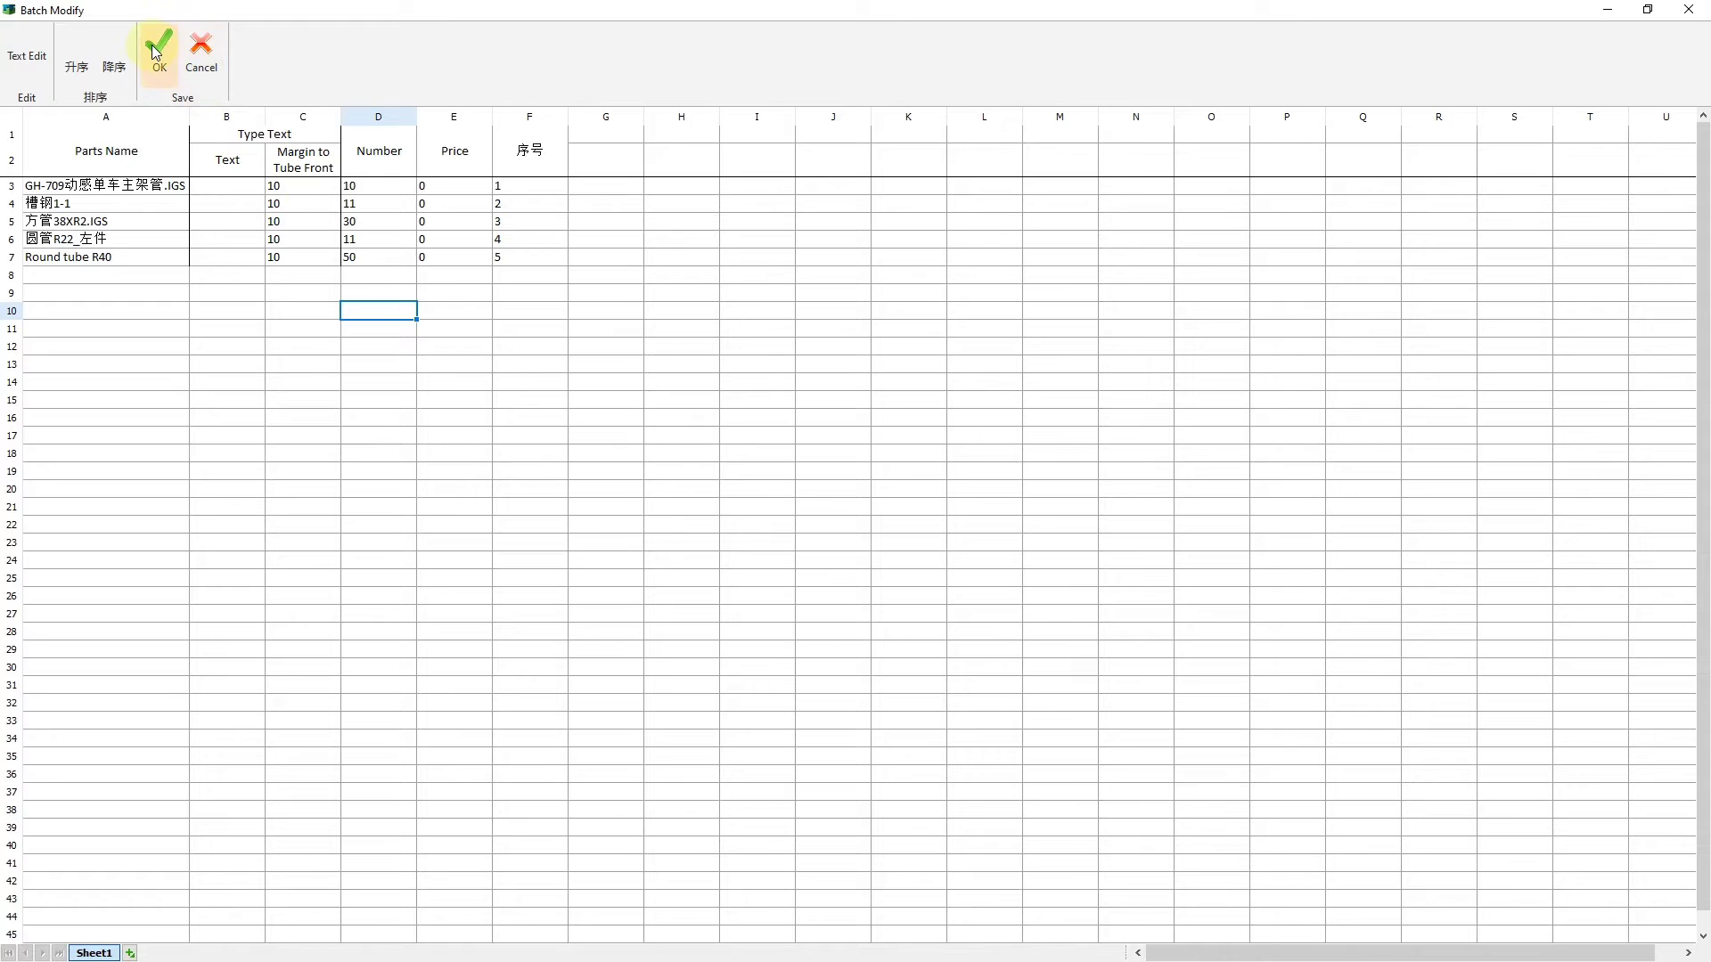
Step: Enter Friendess as the type text of 槽钢1-1 and save the batch modifications
left_click(205, 204)
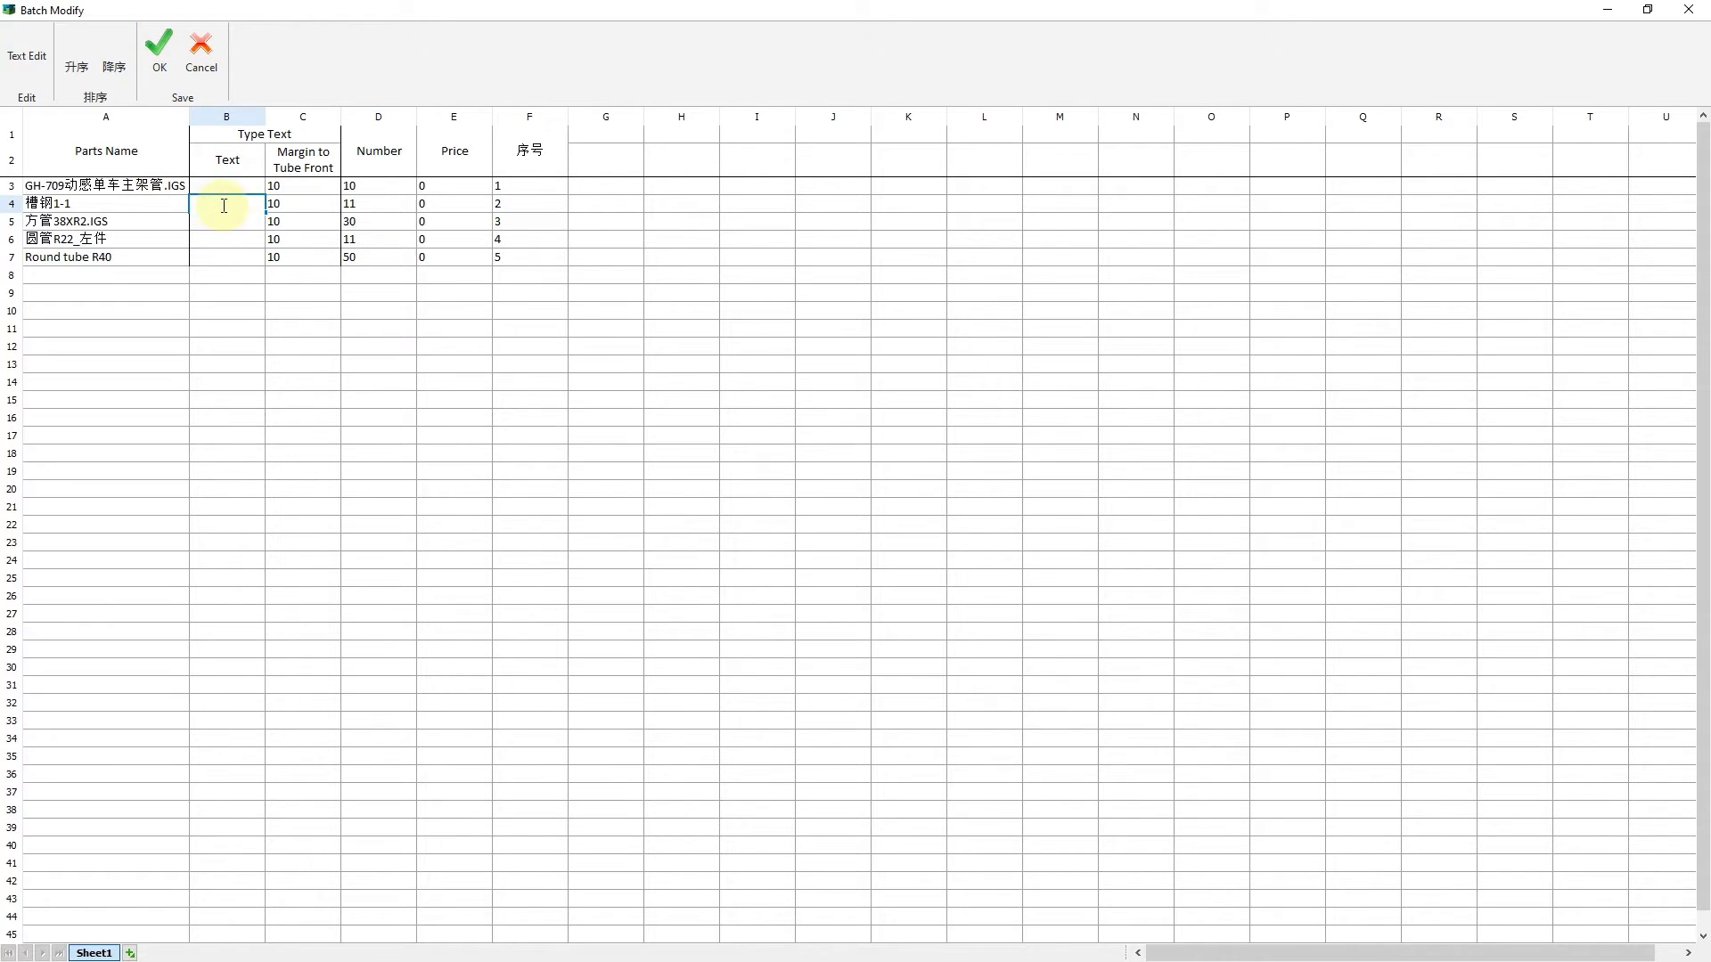
type("Friende")
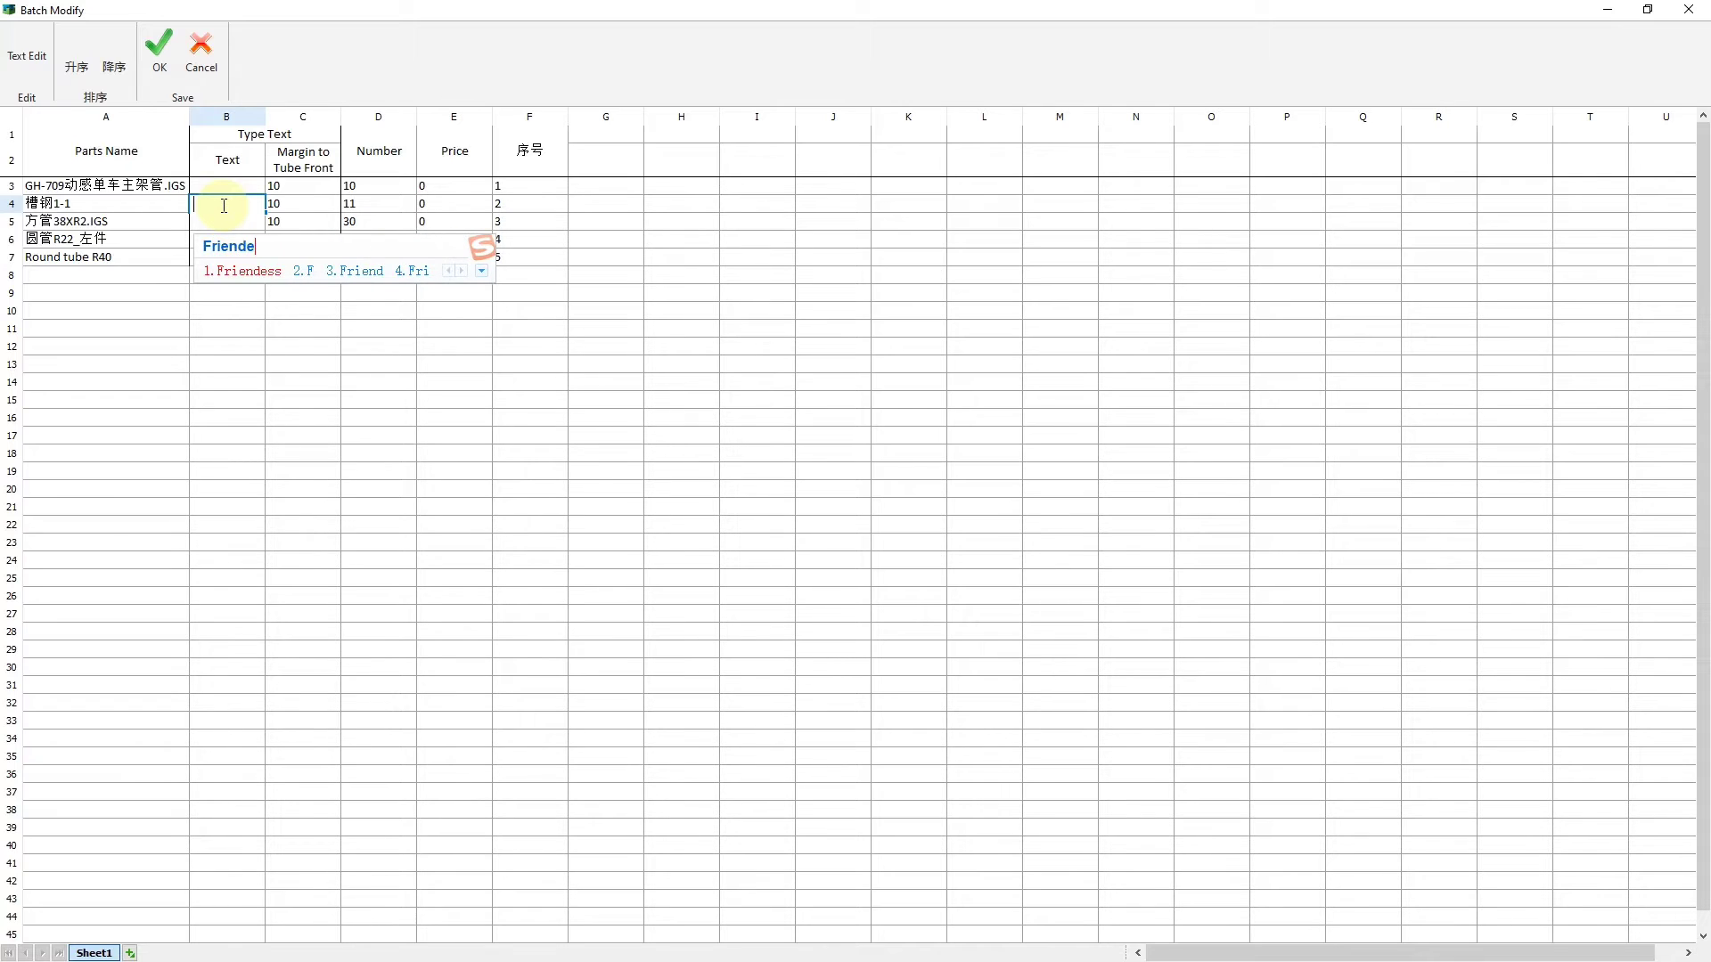
key("Escape")
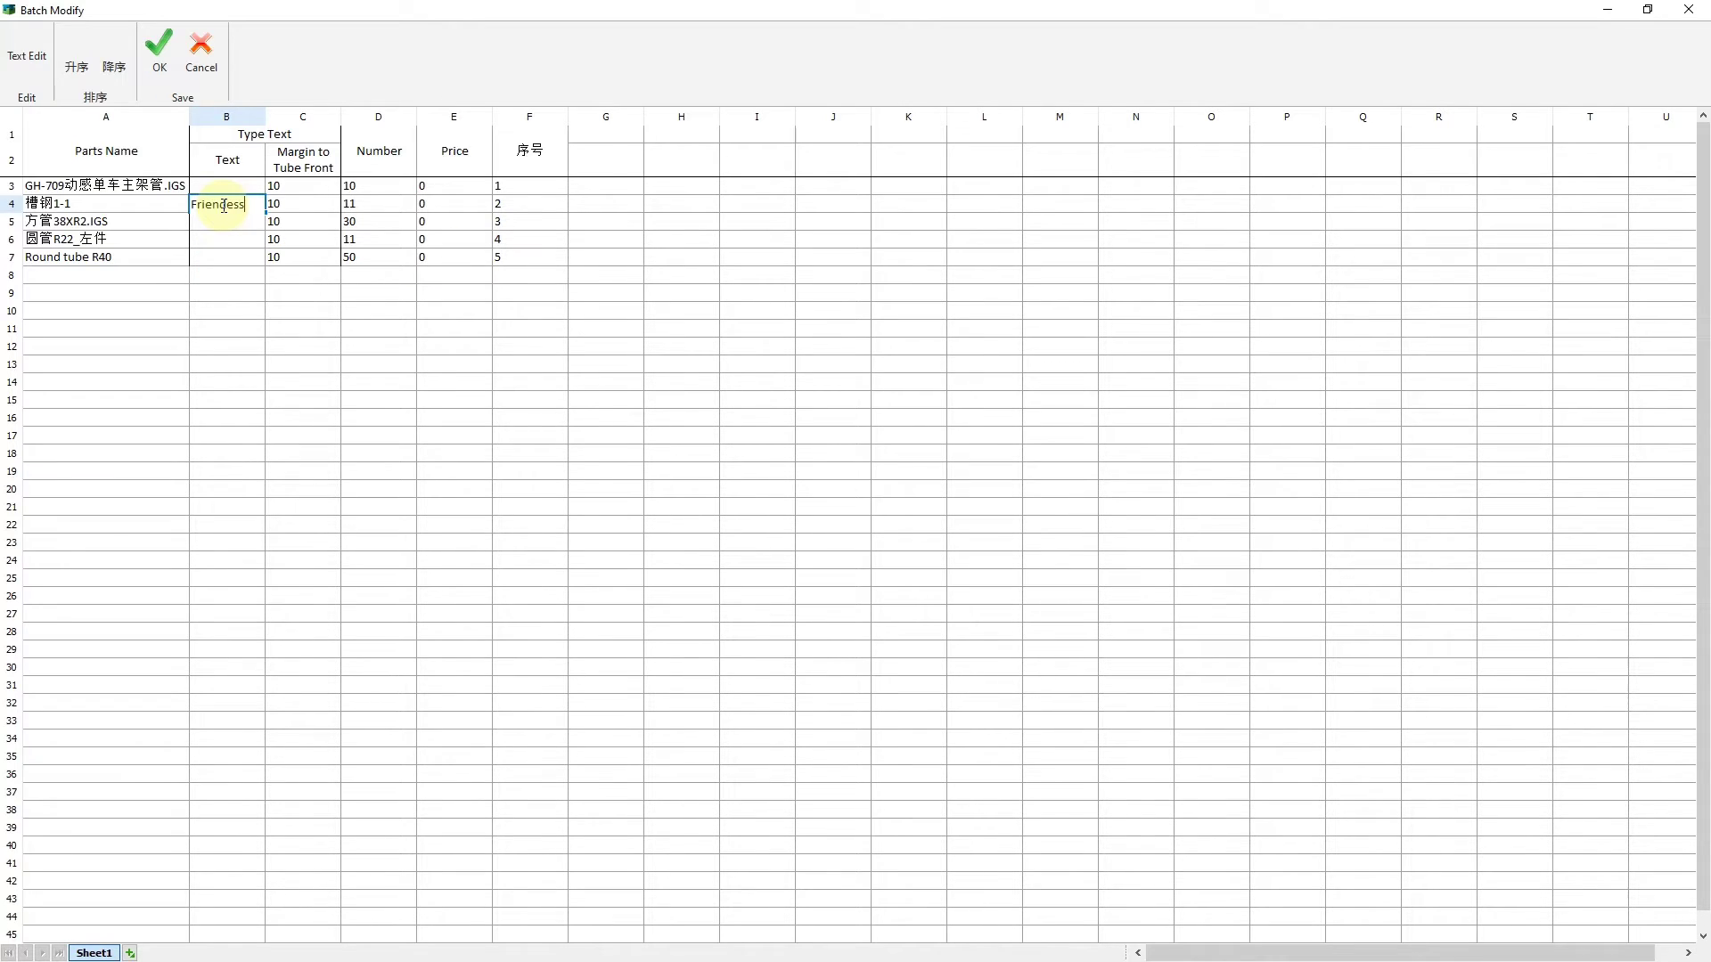
left_click(160, 55)
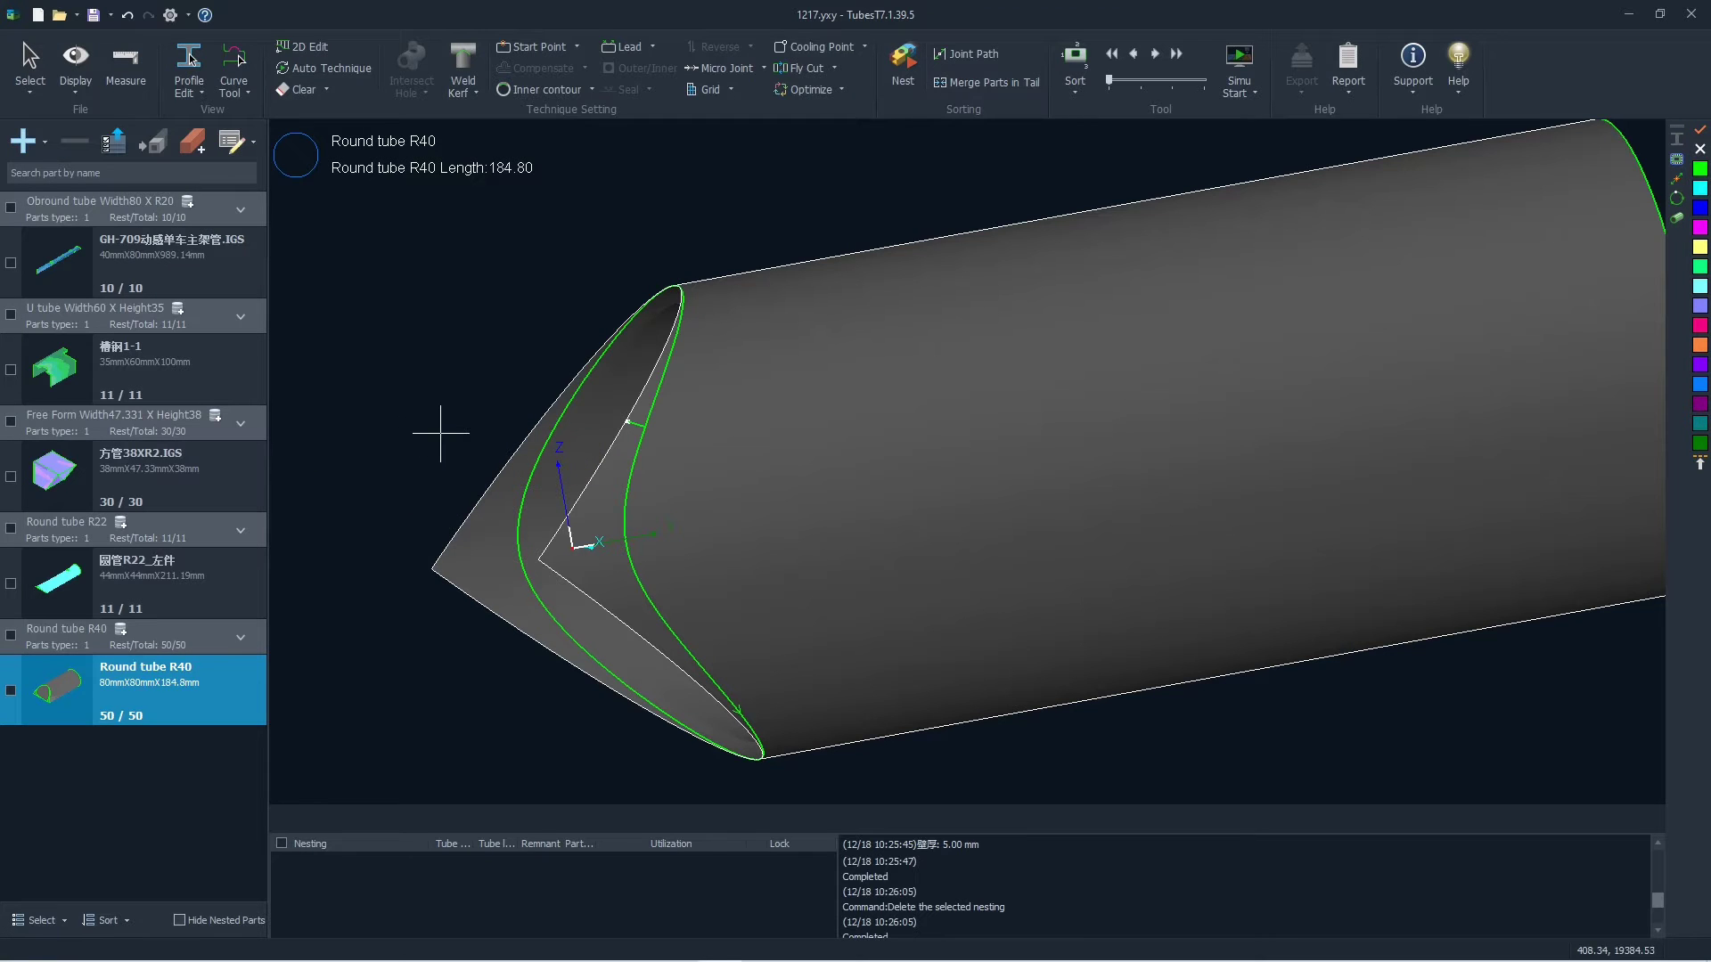
Step: Set the quantity of GH-709动感单车主架管.IGS to 30 directly in the parts list
scroll(464, 450, "down", 2)
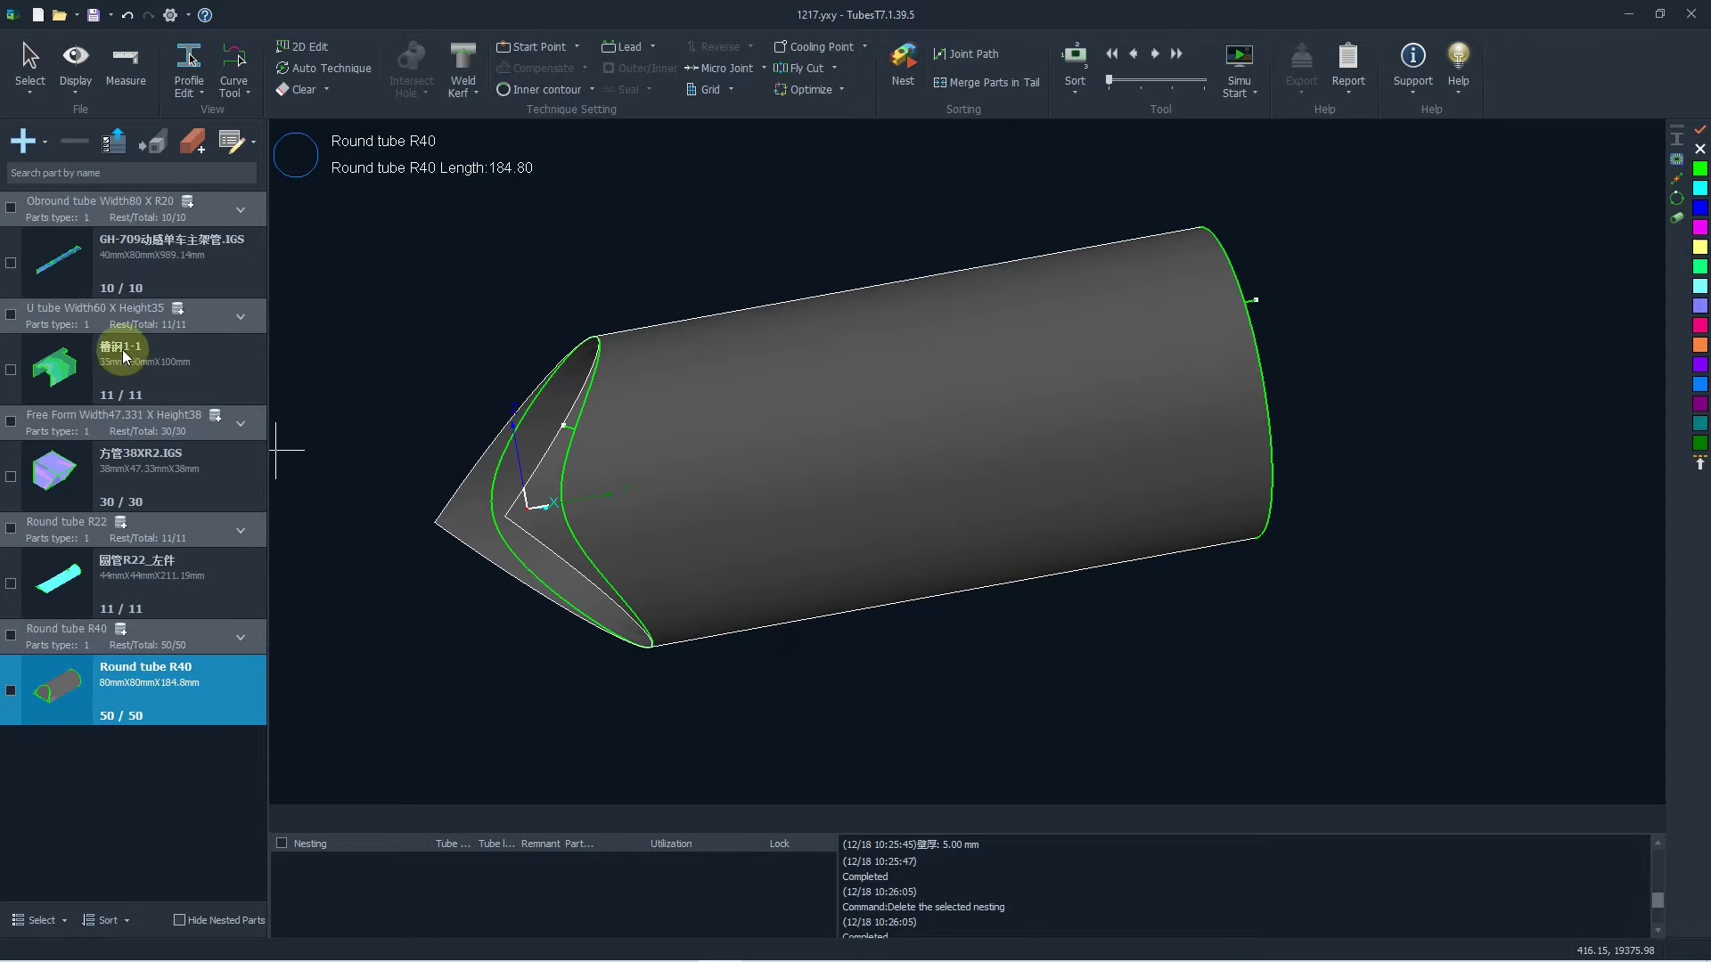
left_click(155, 281)
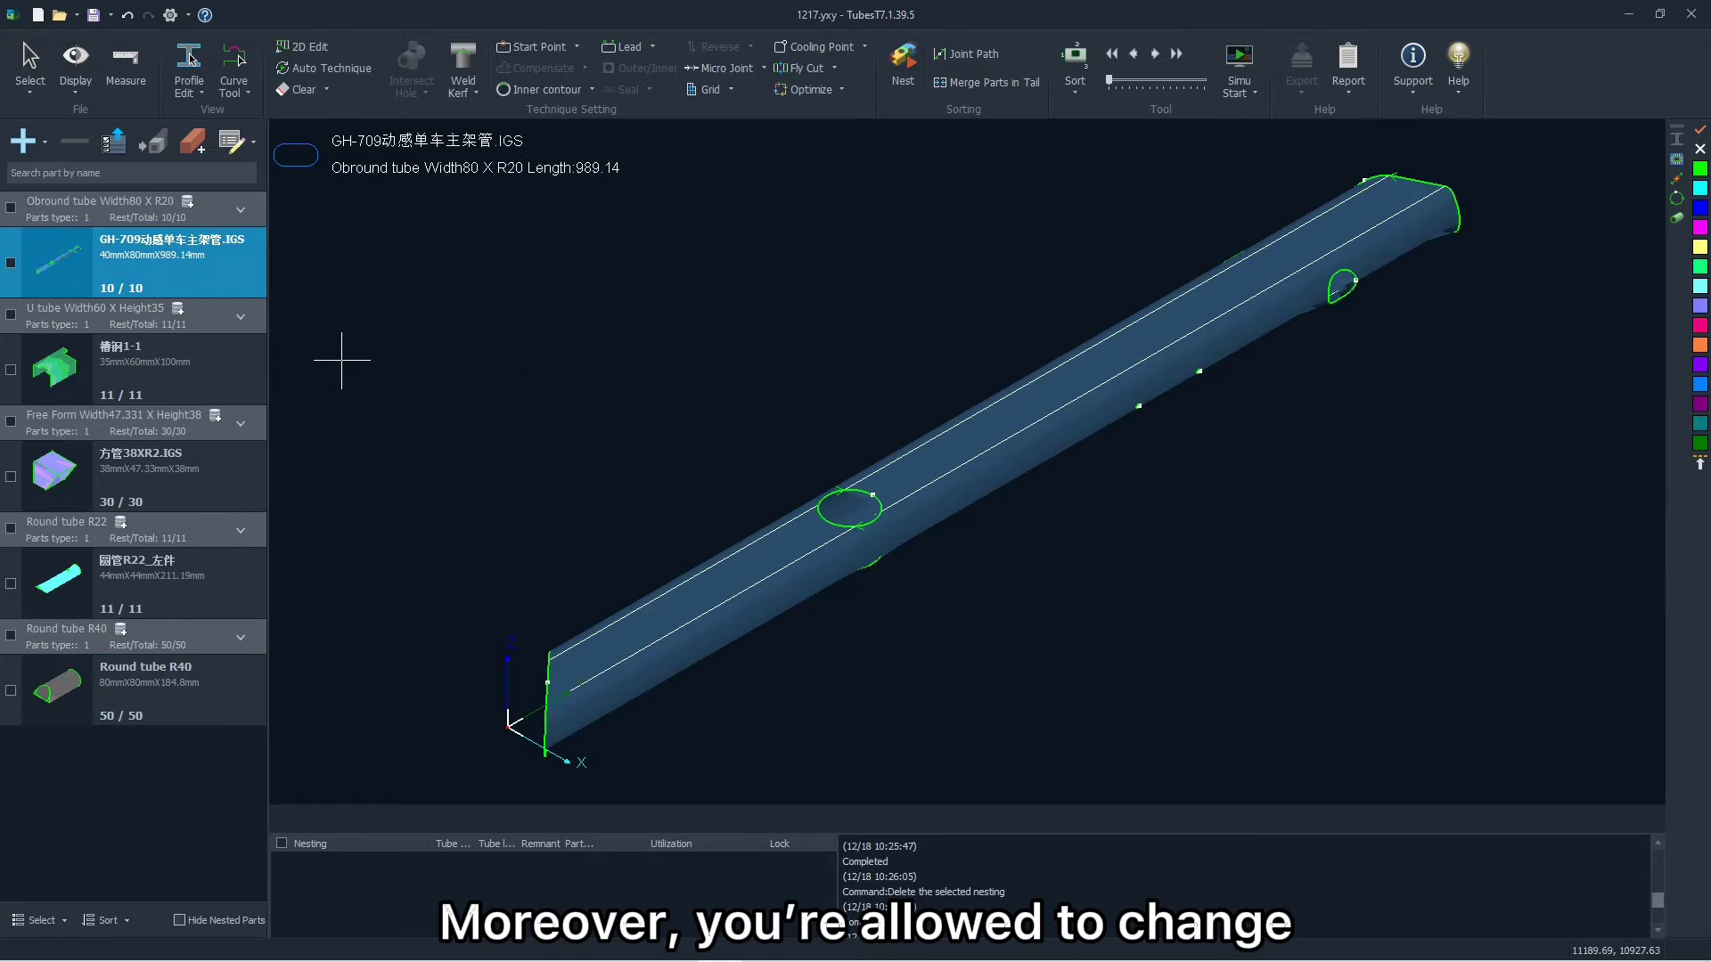
left_click(134, 287)
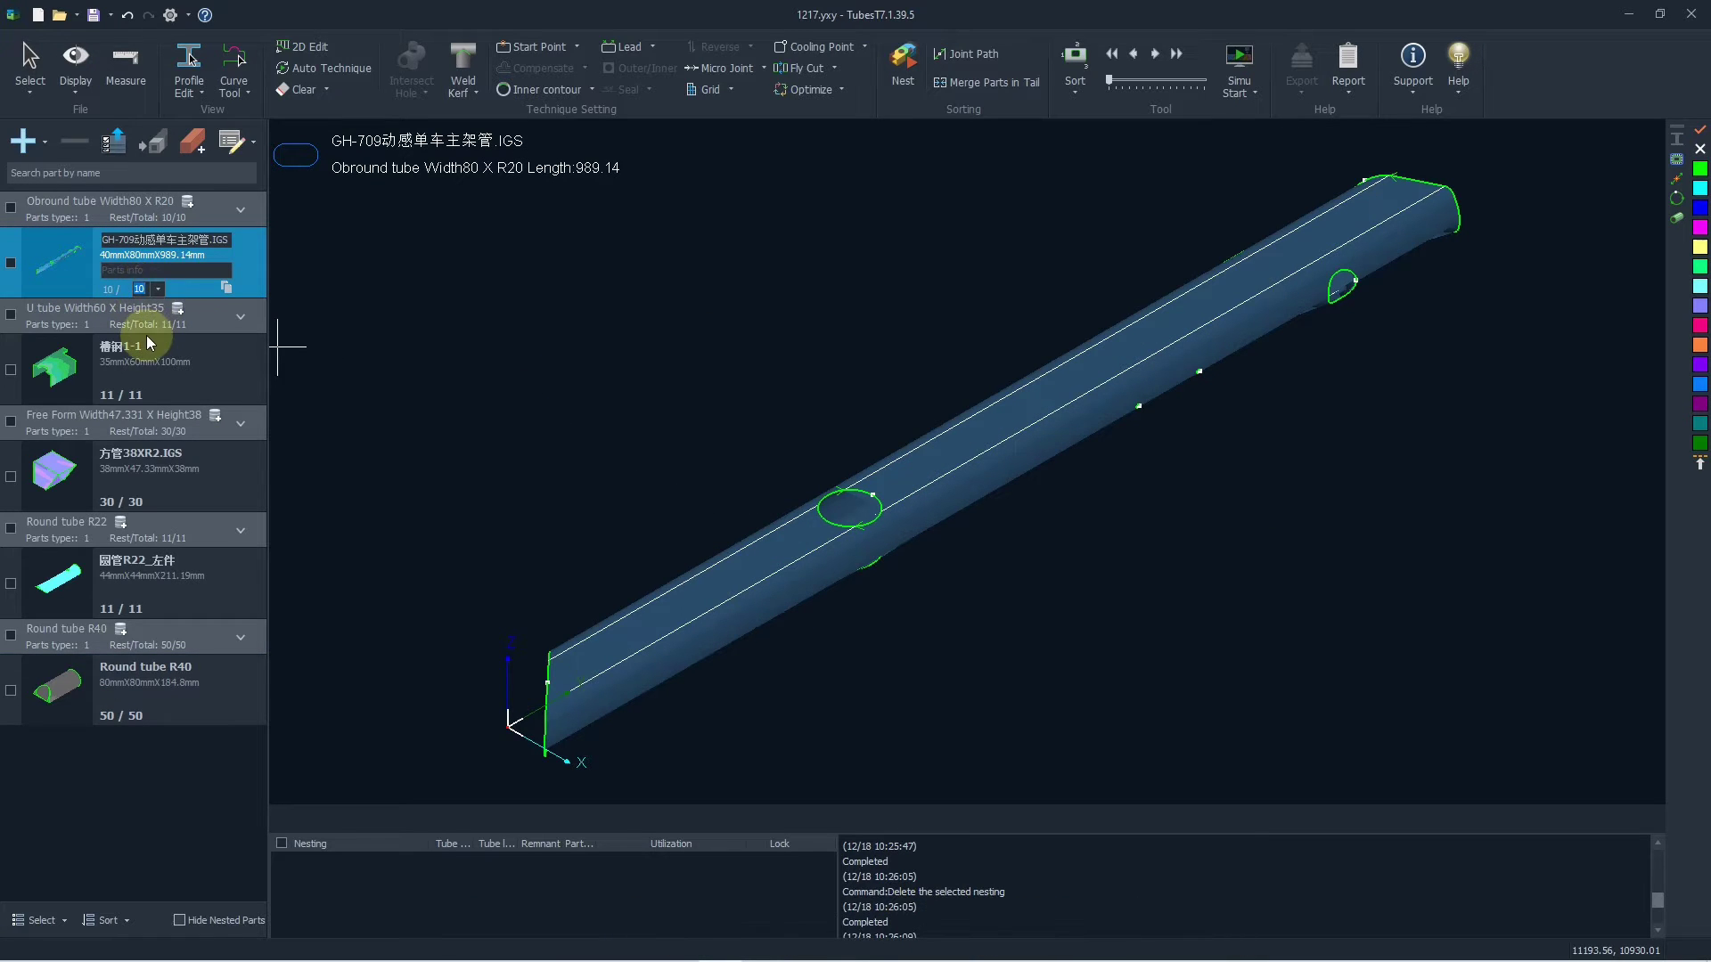
type("30")
key("Return")
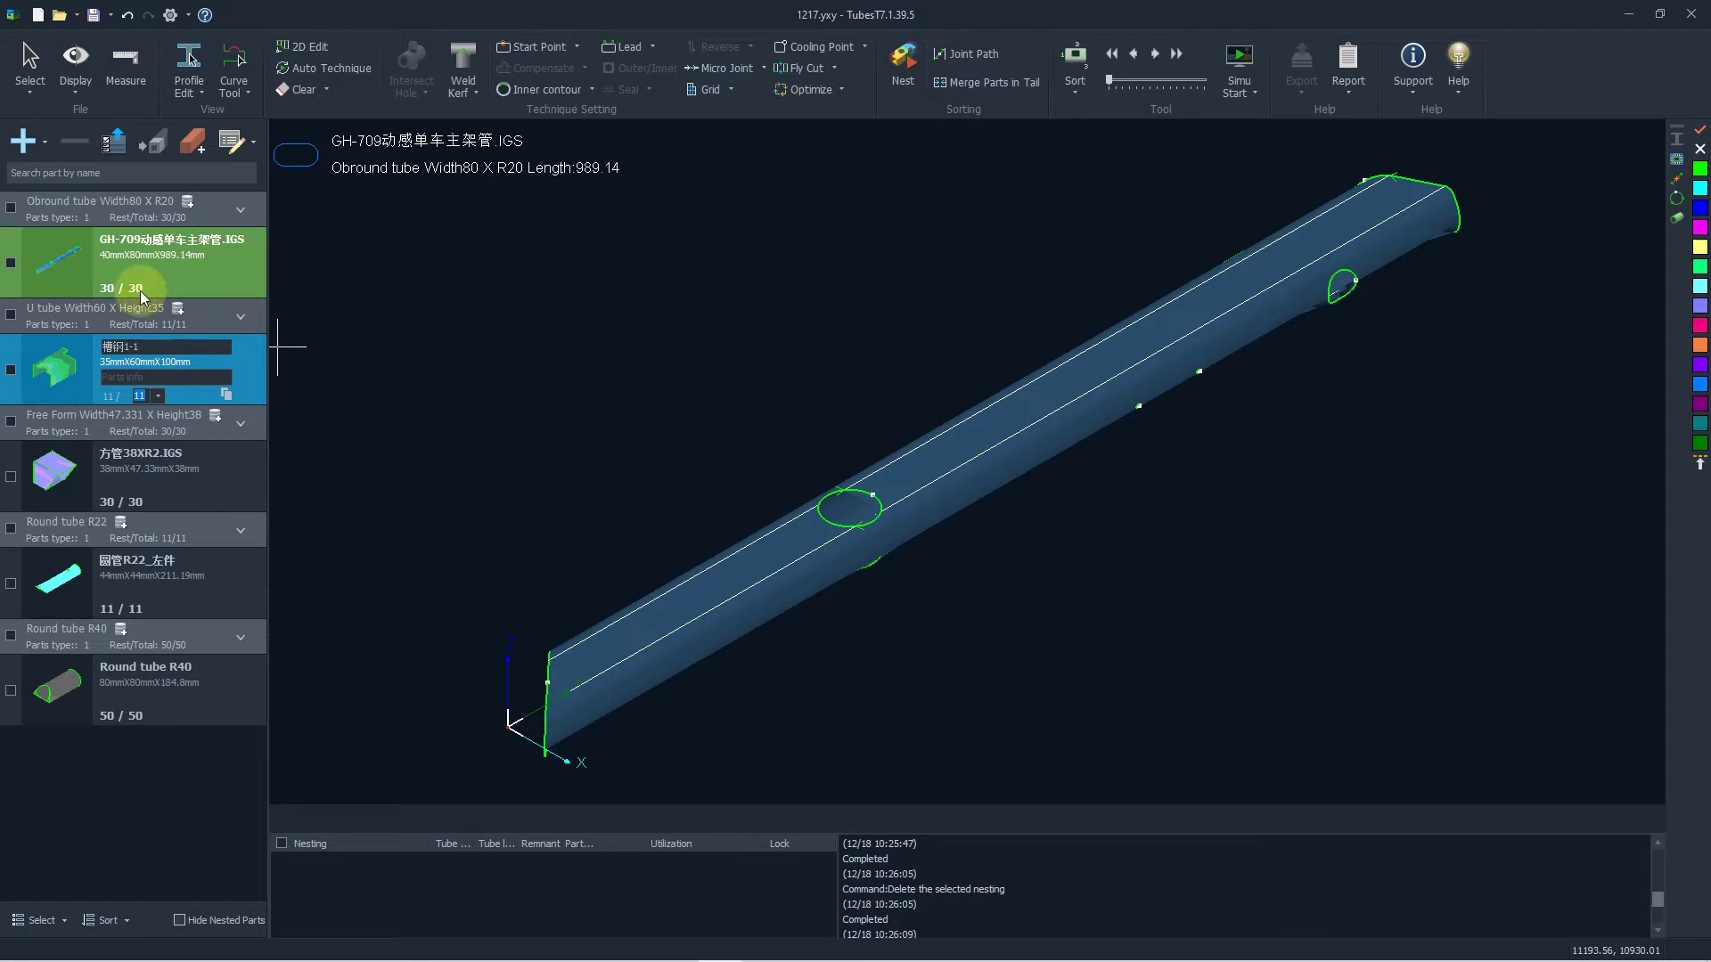
Step: Open the name and parts info fields of GH-709动感单车主架管.IGS for inline editing, then leave them
left_click(141, 294)
left_click(172, 238)
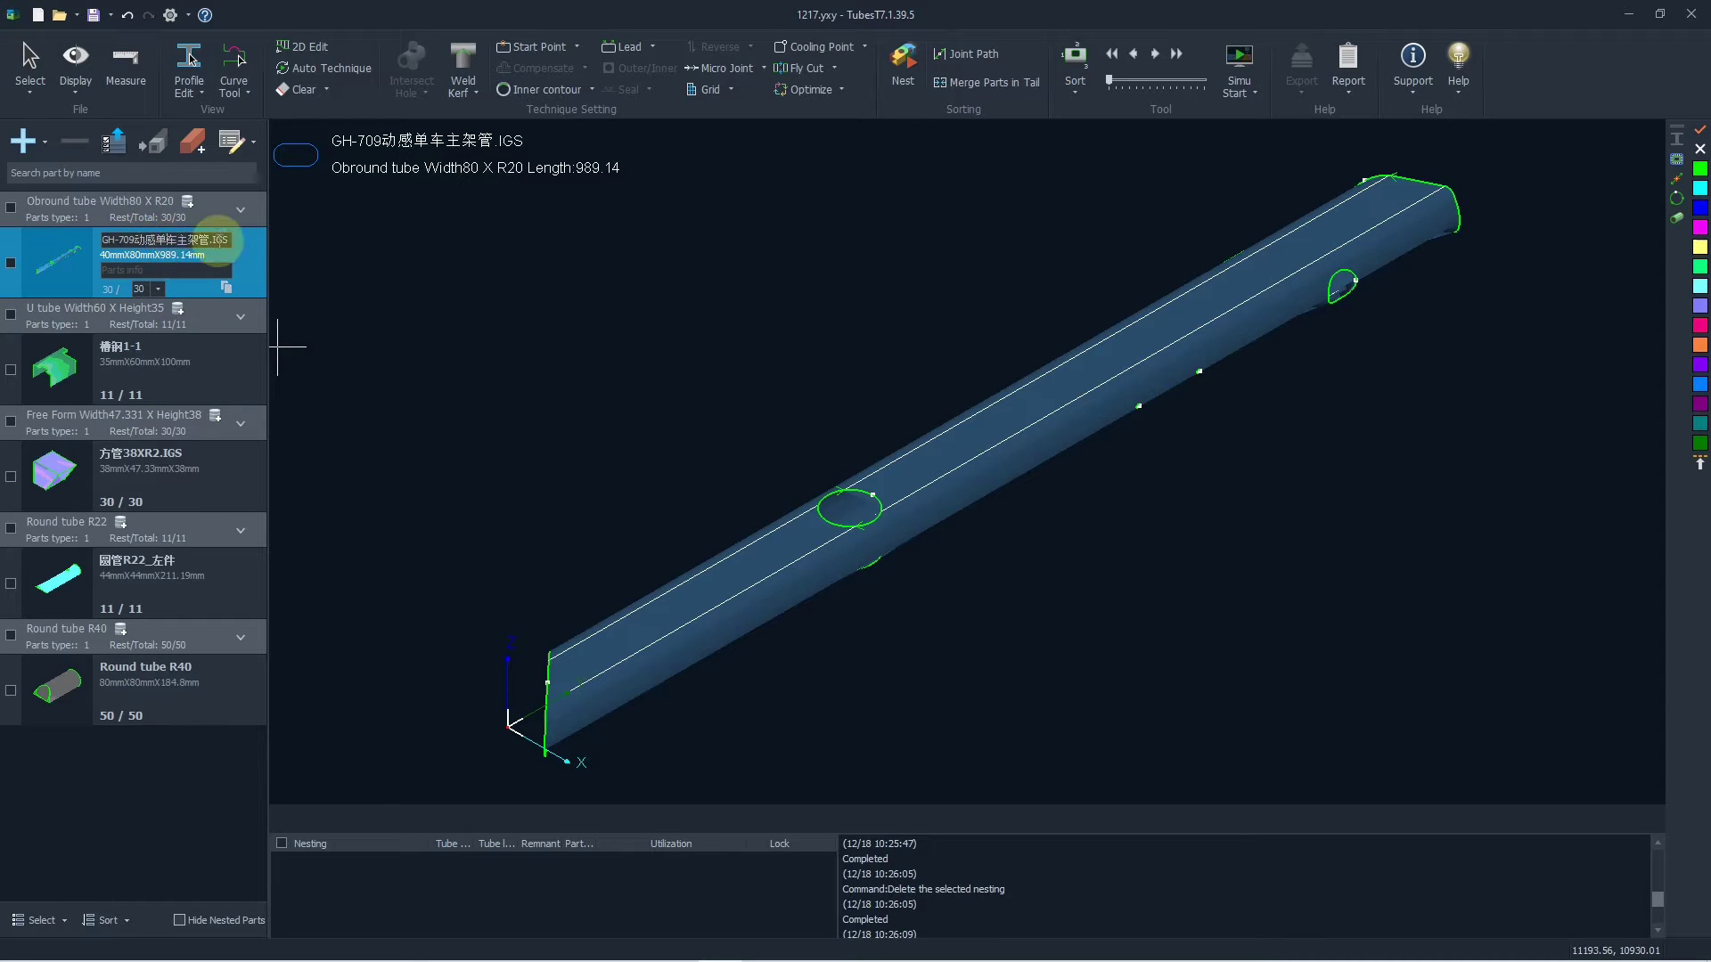
left_click_drag(230, 239, 63, 242)
left_click(145, 272)
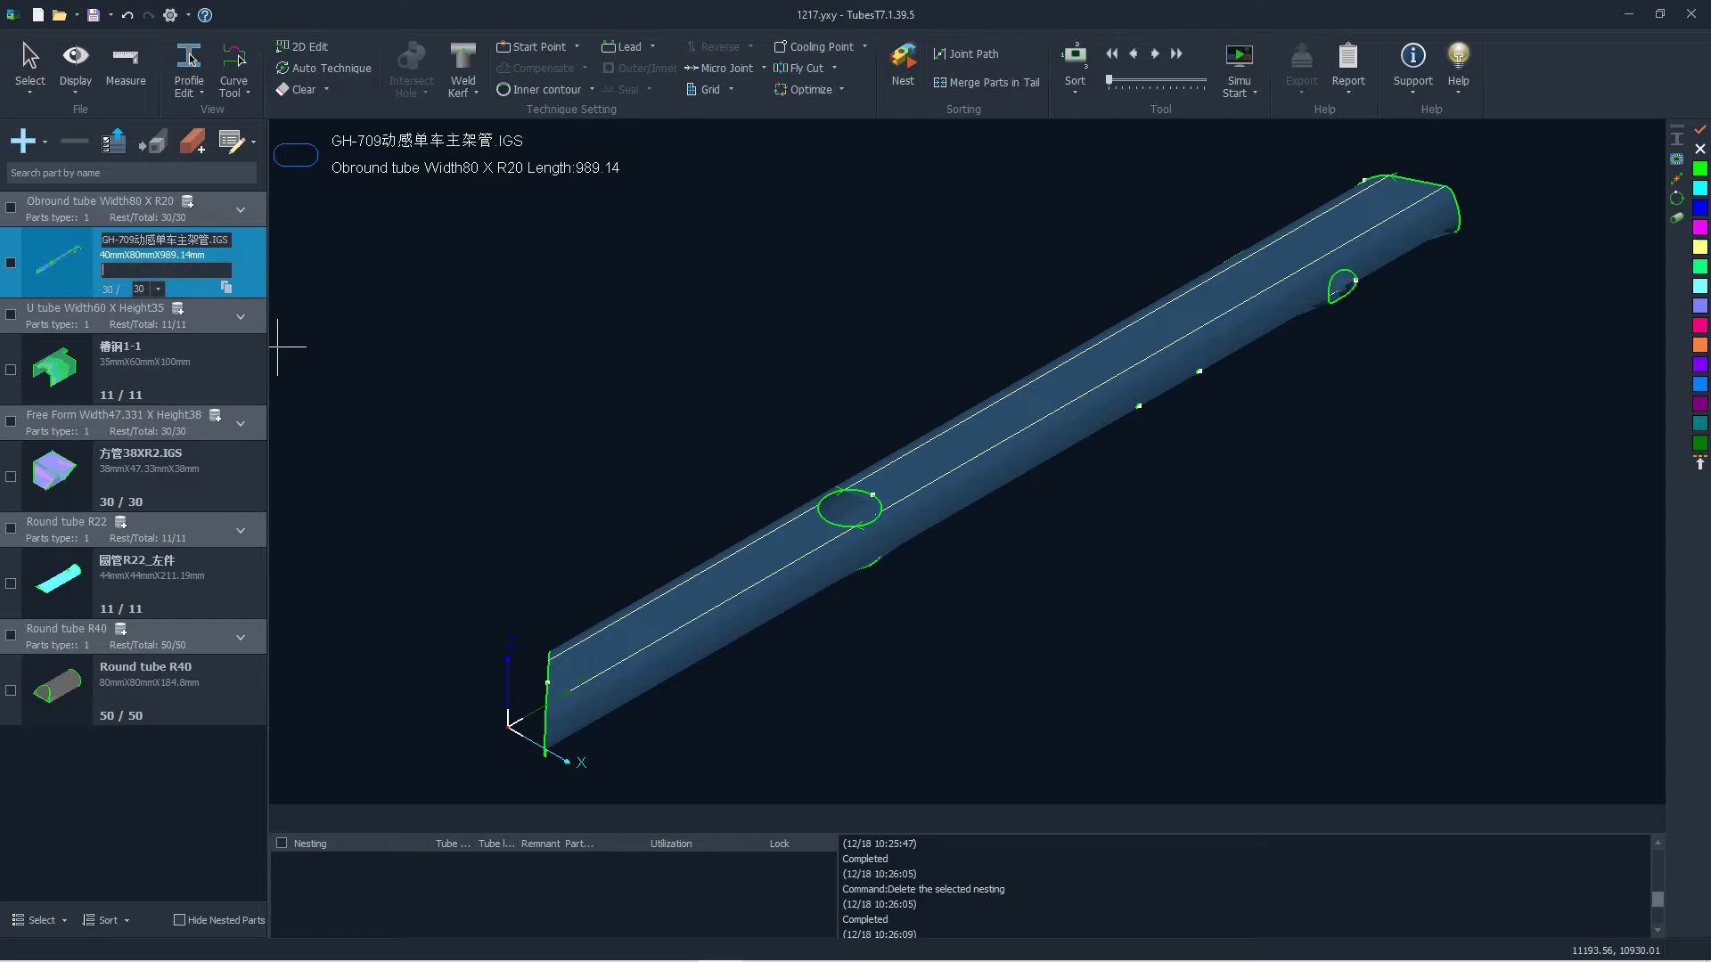
left_click(330, 302)
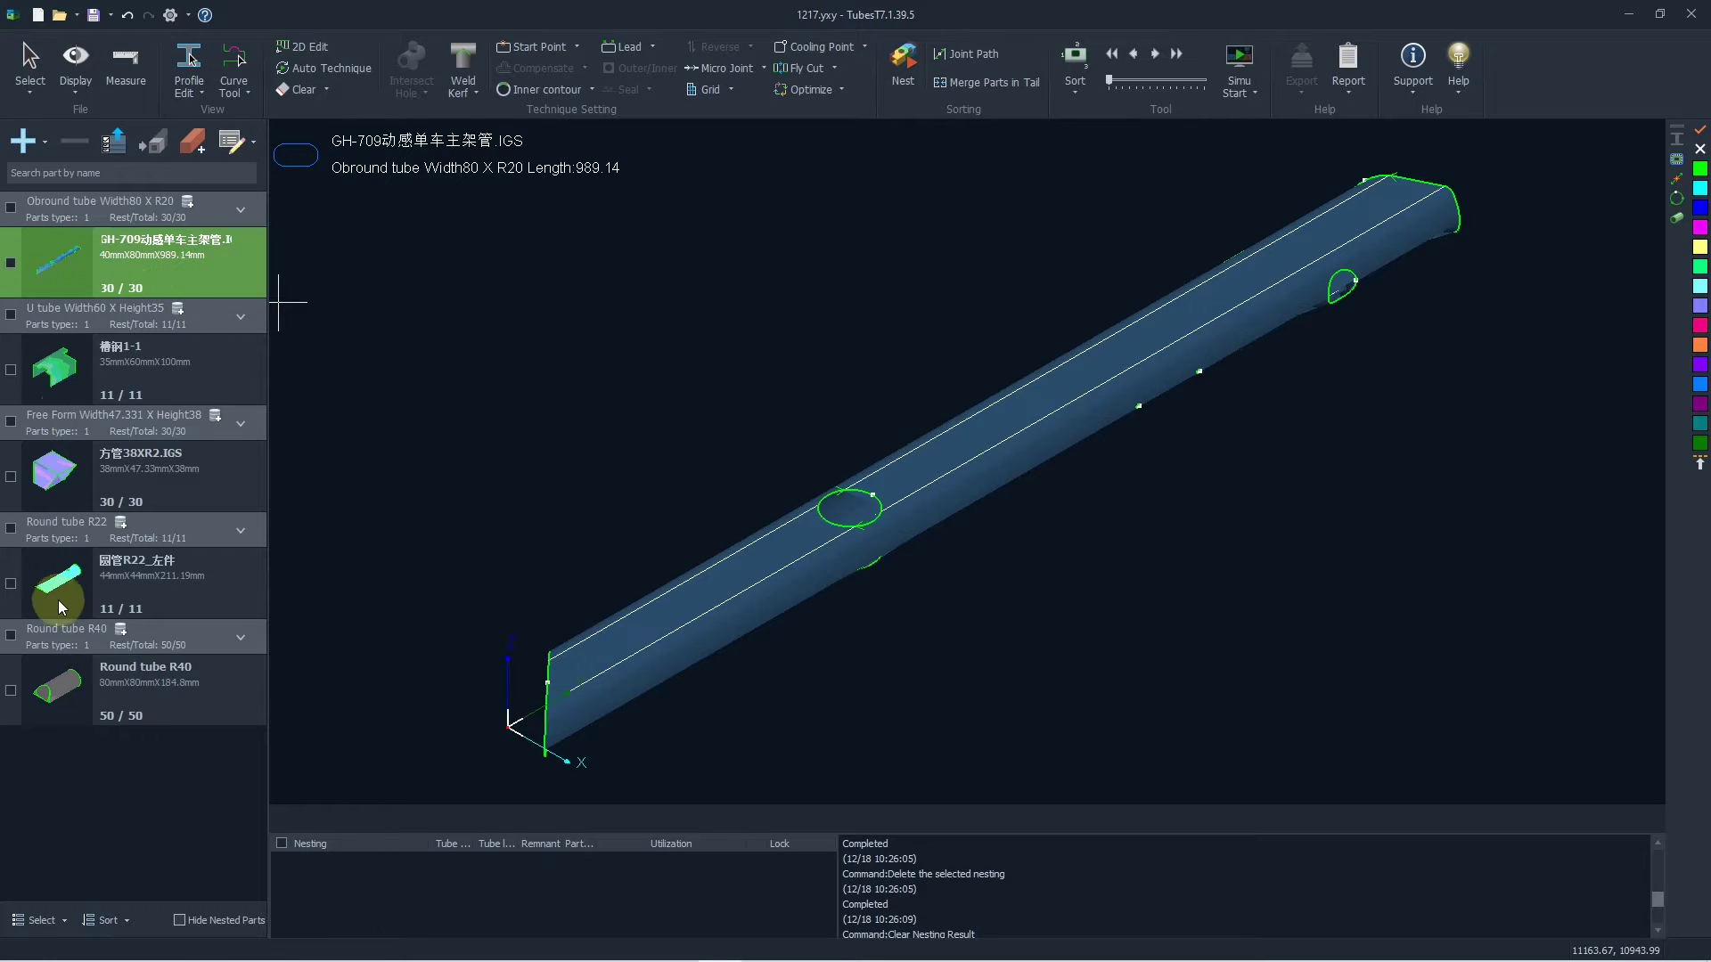
Step: Show the inline edit and copy options of Round tube R40, then view 槽钢1-1 from another angle
left_click(57, 668)
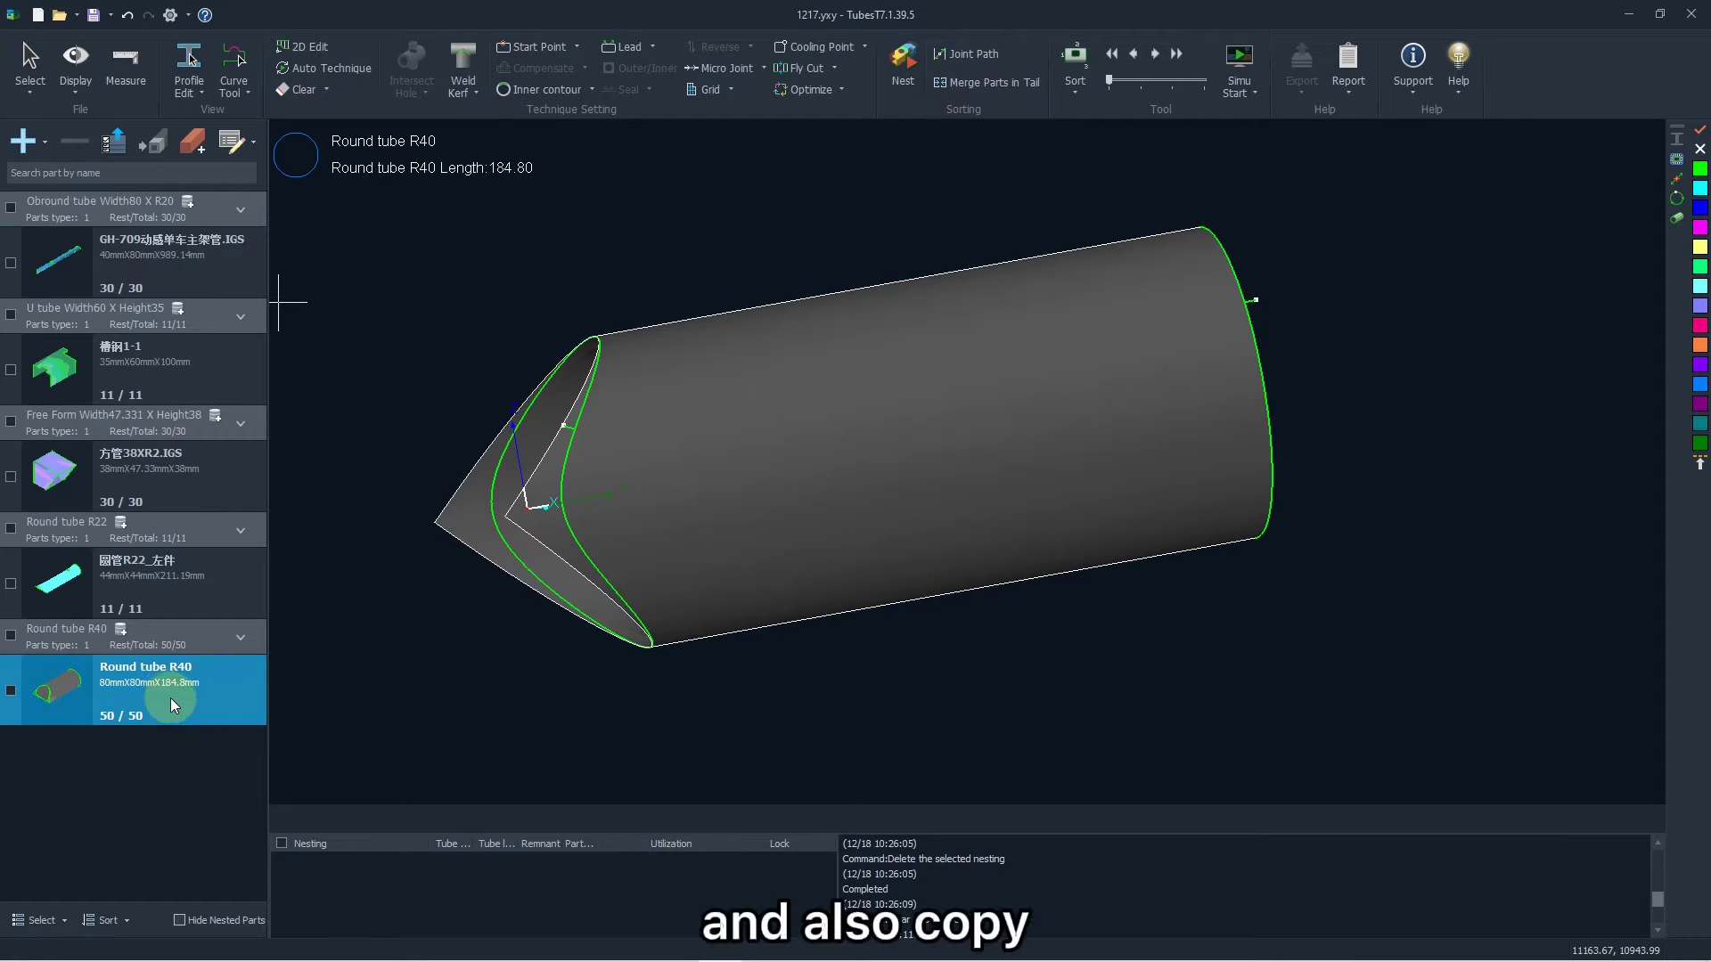
left_click(119, 699)
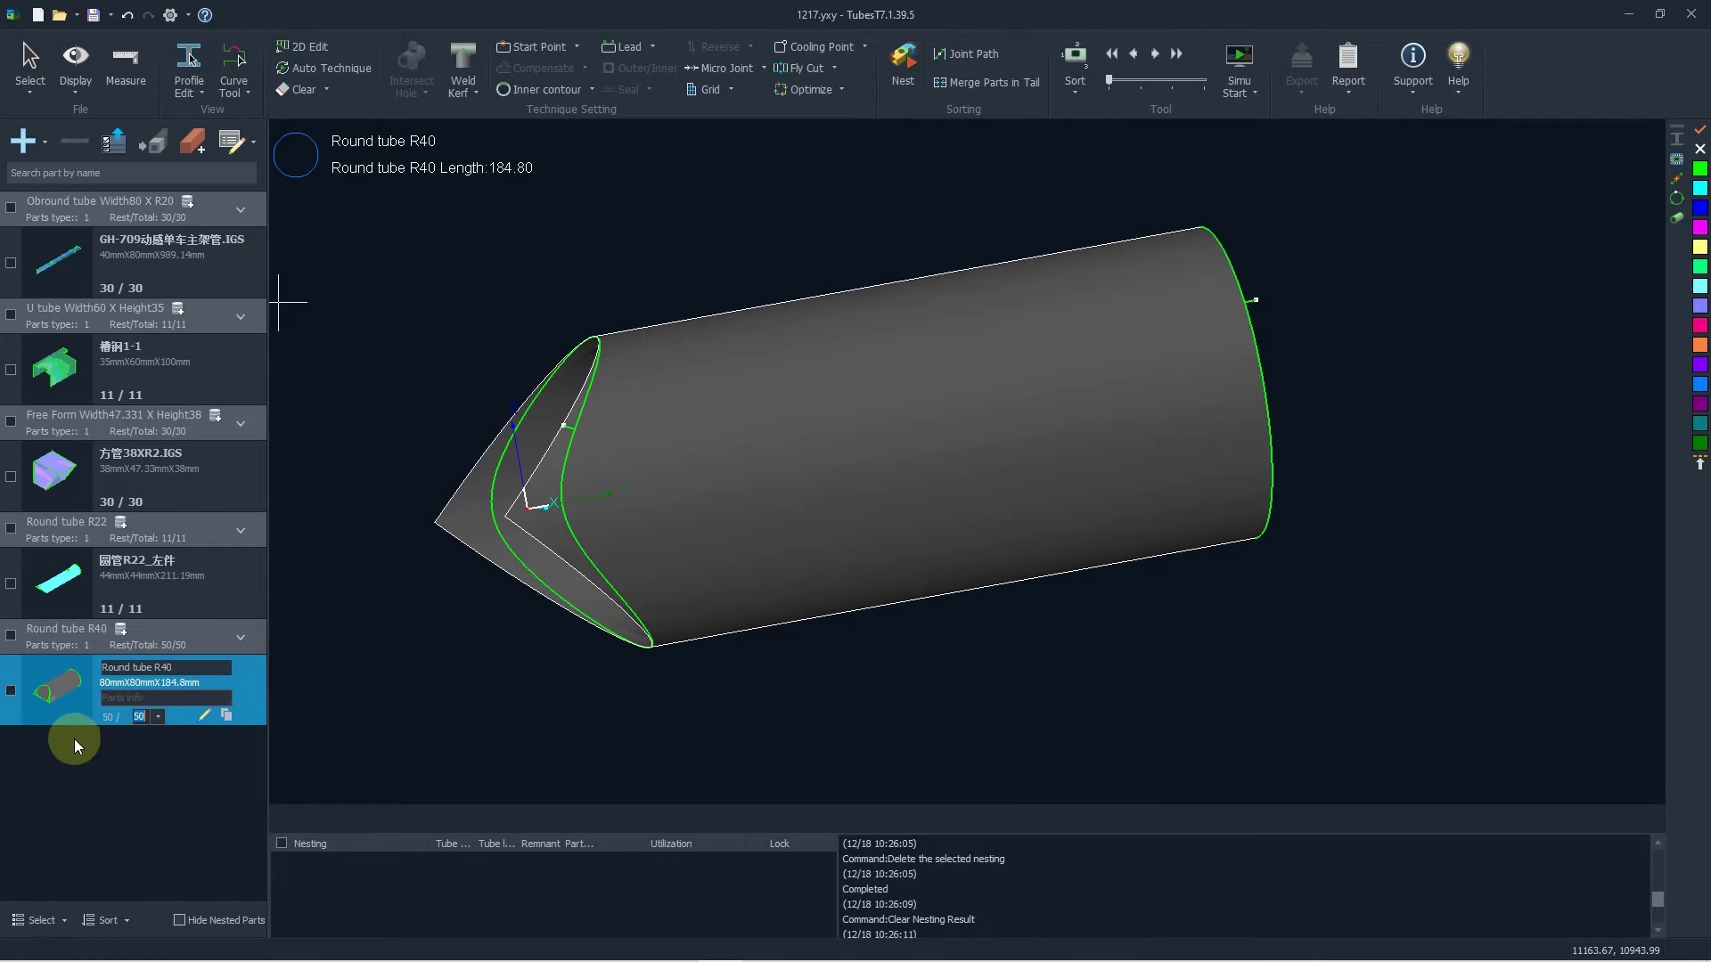
left_click(64, 383)
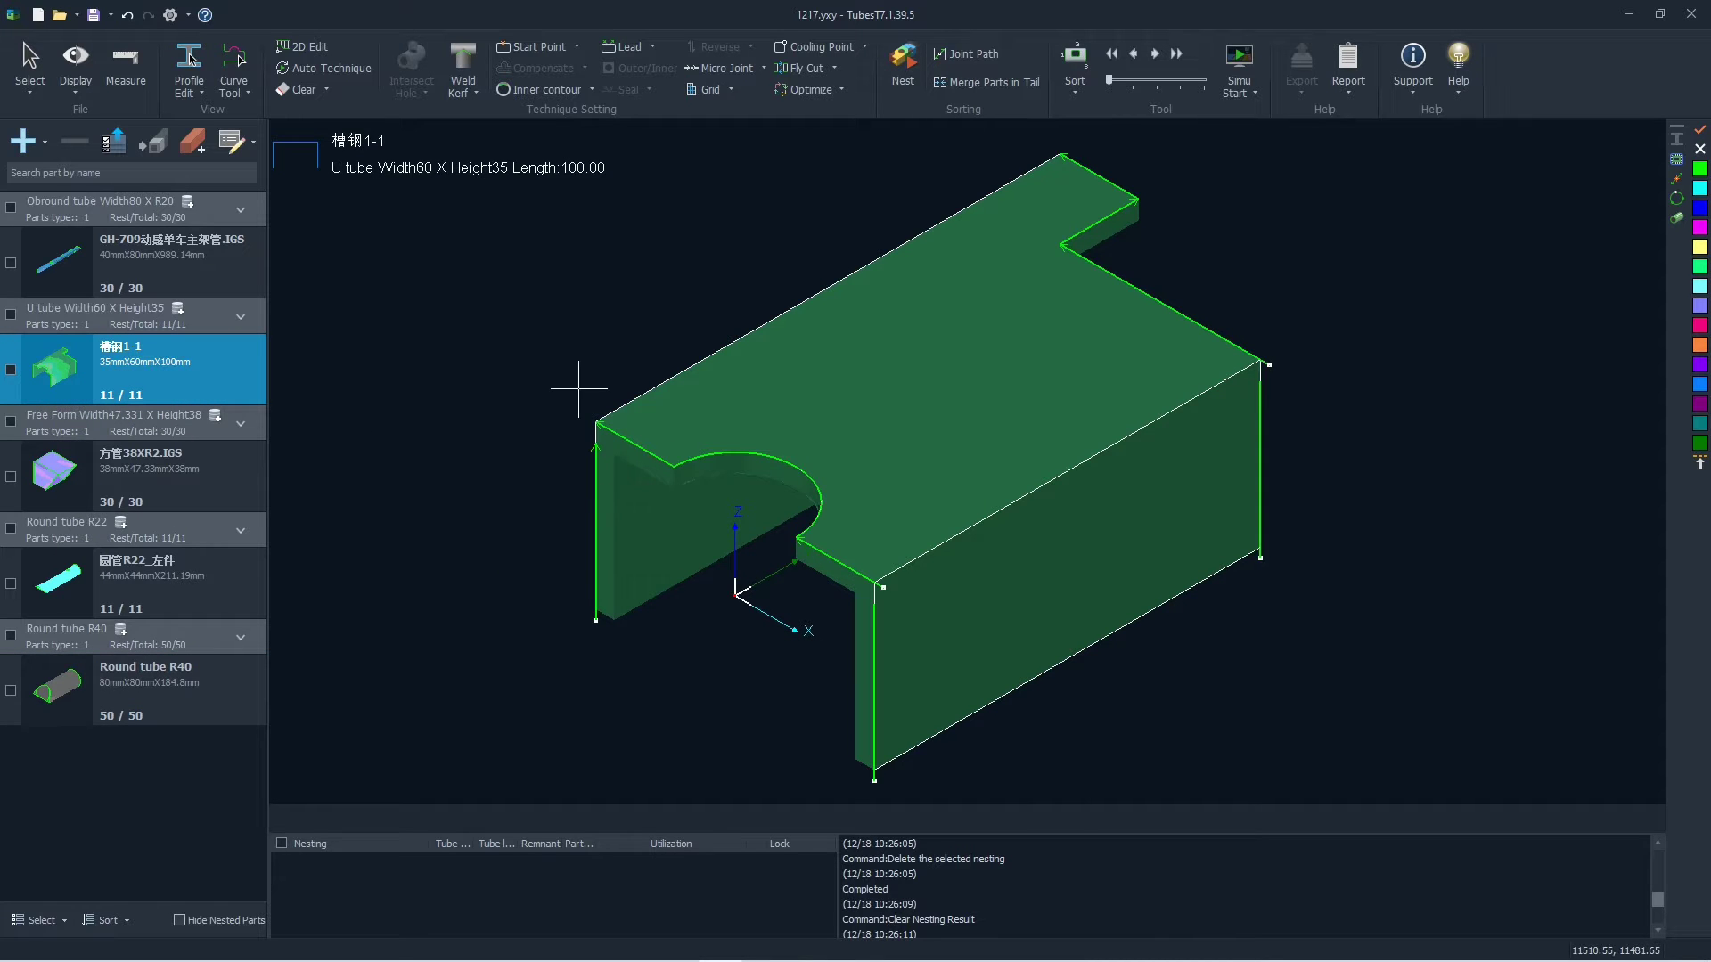
middle_click_drag(580, 390, 631, 480)
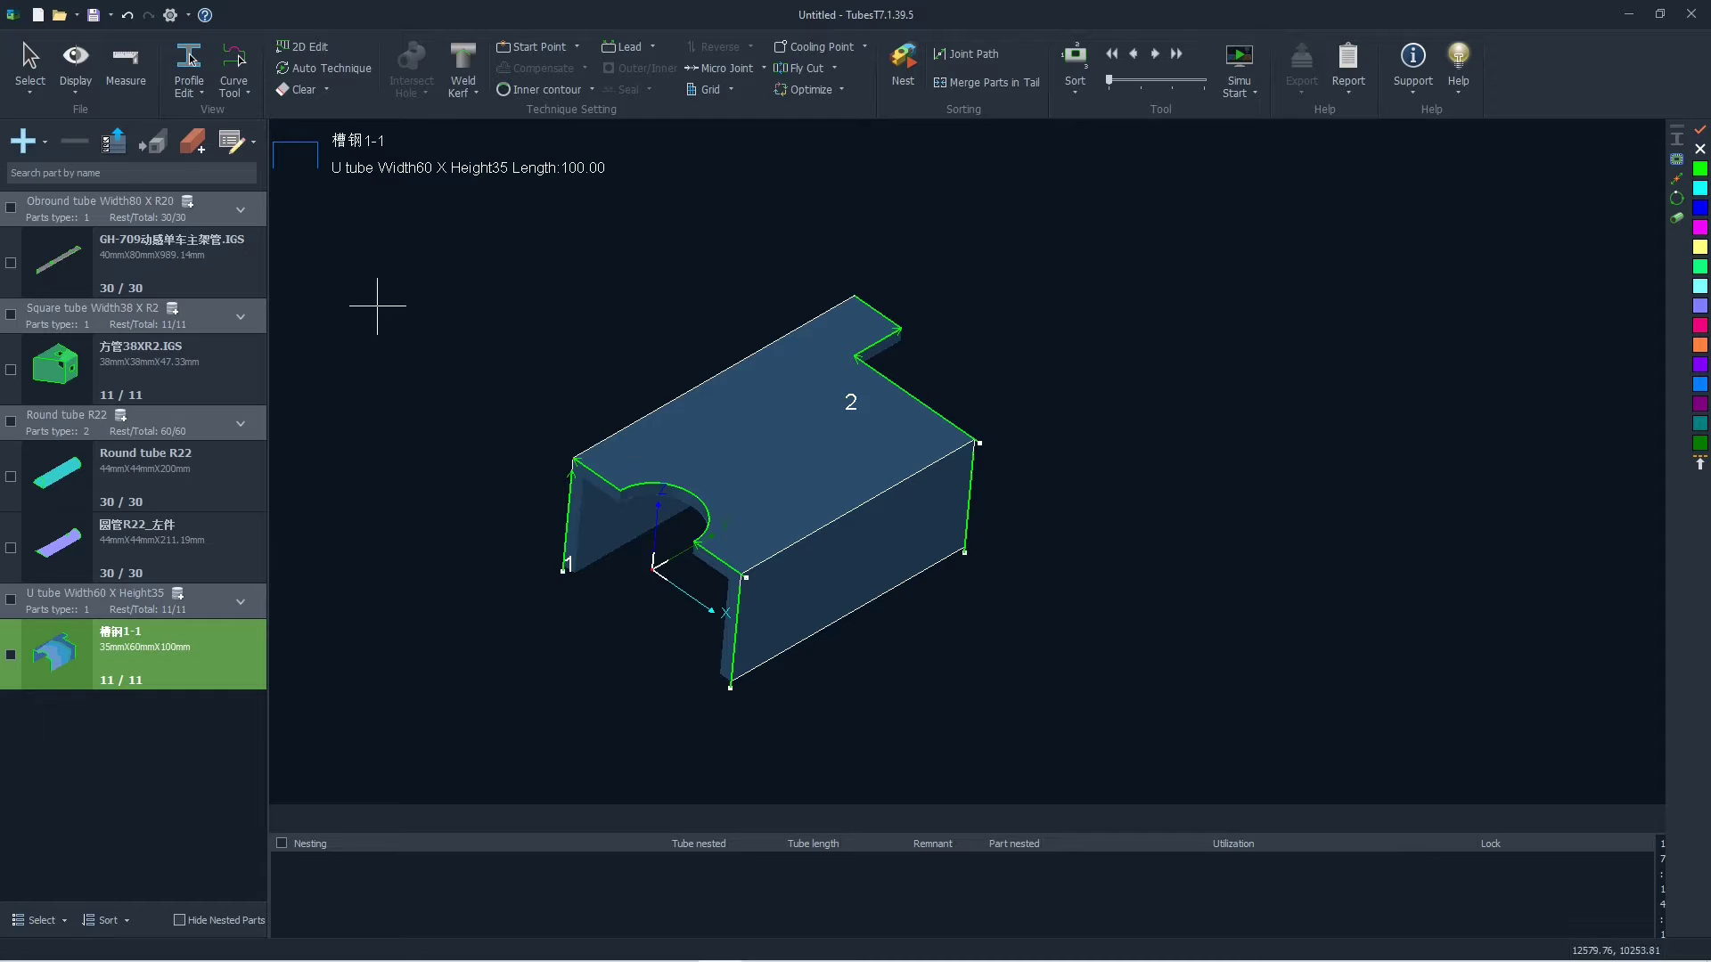
Step: Draw an H Shape main tube with edges 100 and 200 mm, thicknesses 10 mm, radius 5 mm and length 300 mm, and add it as a part
left_click(44, 141)
left_click(548, 408)
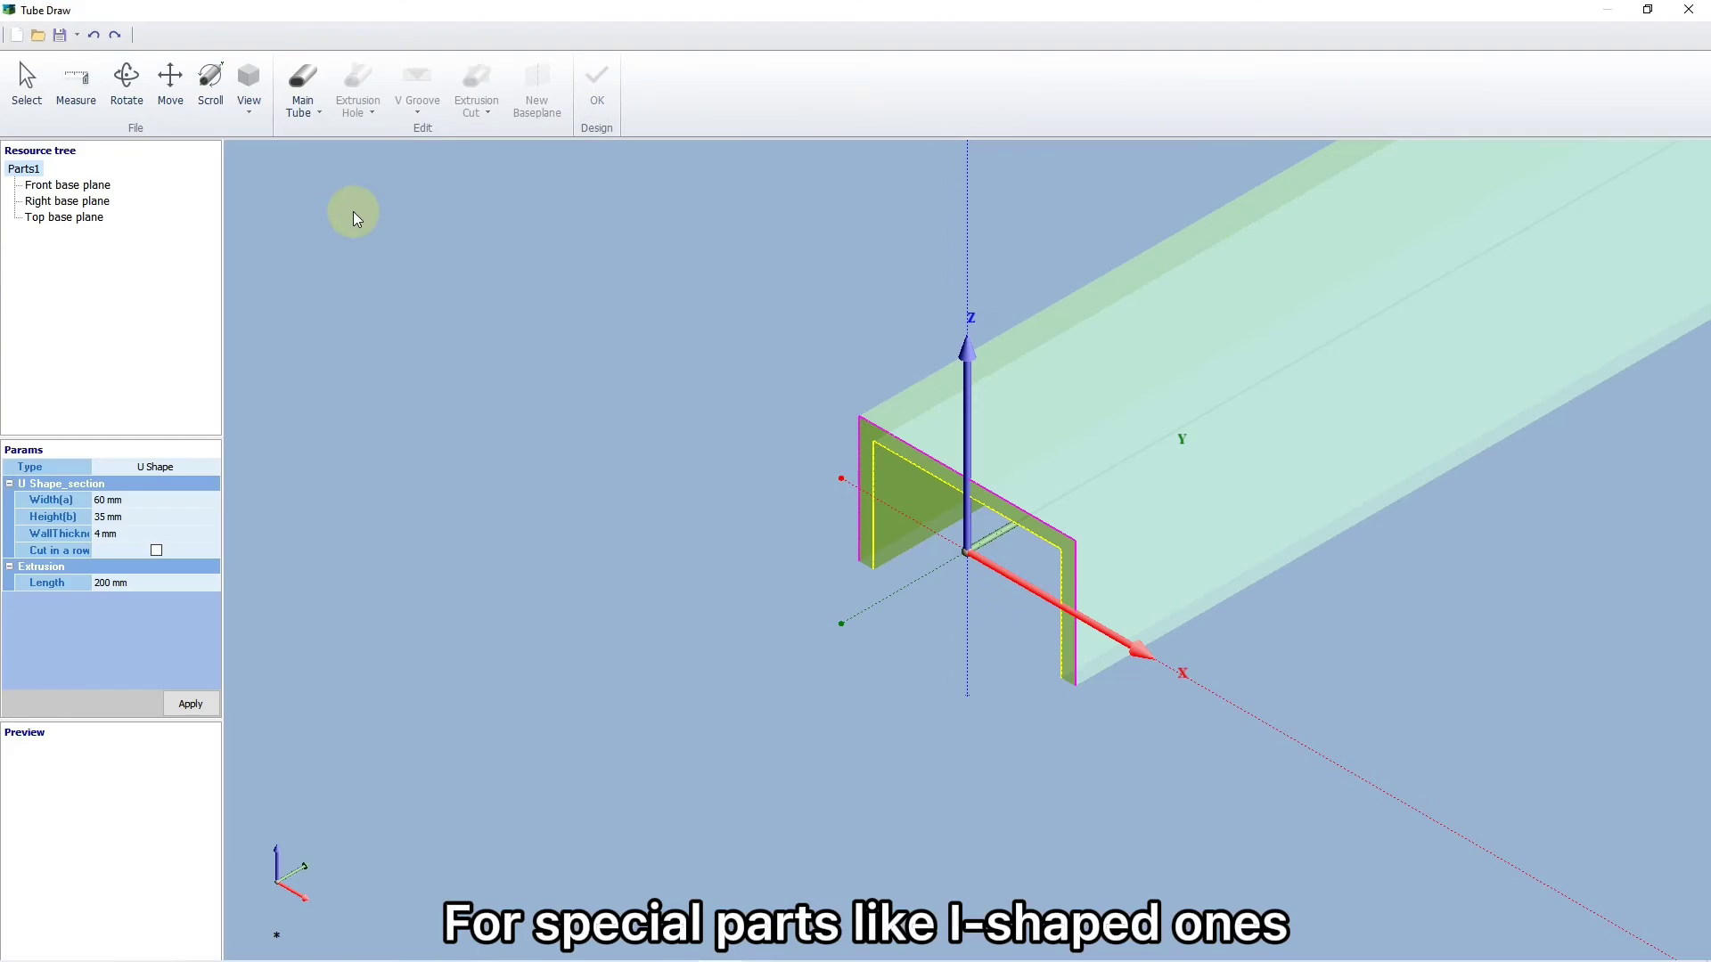
left_click(300, 100)
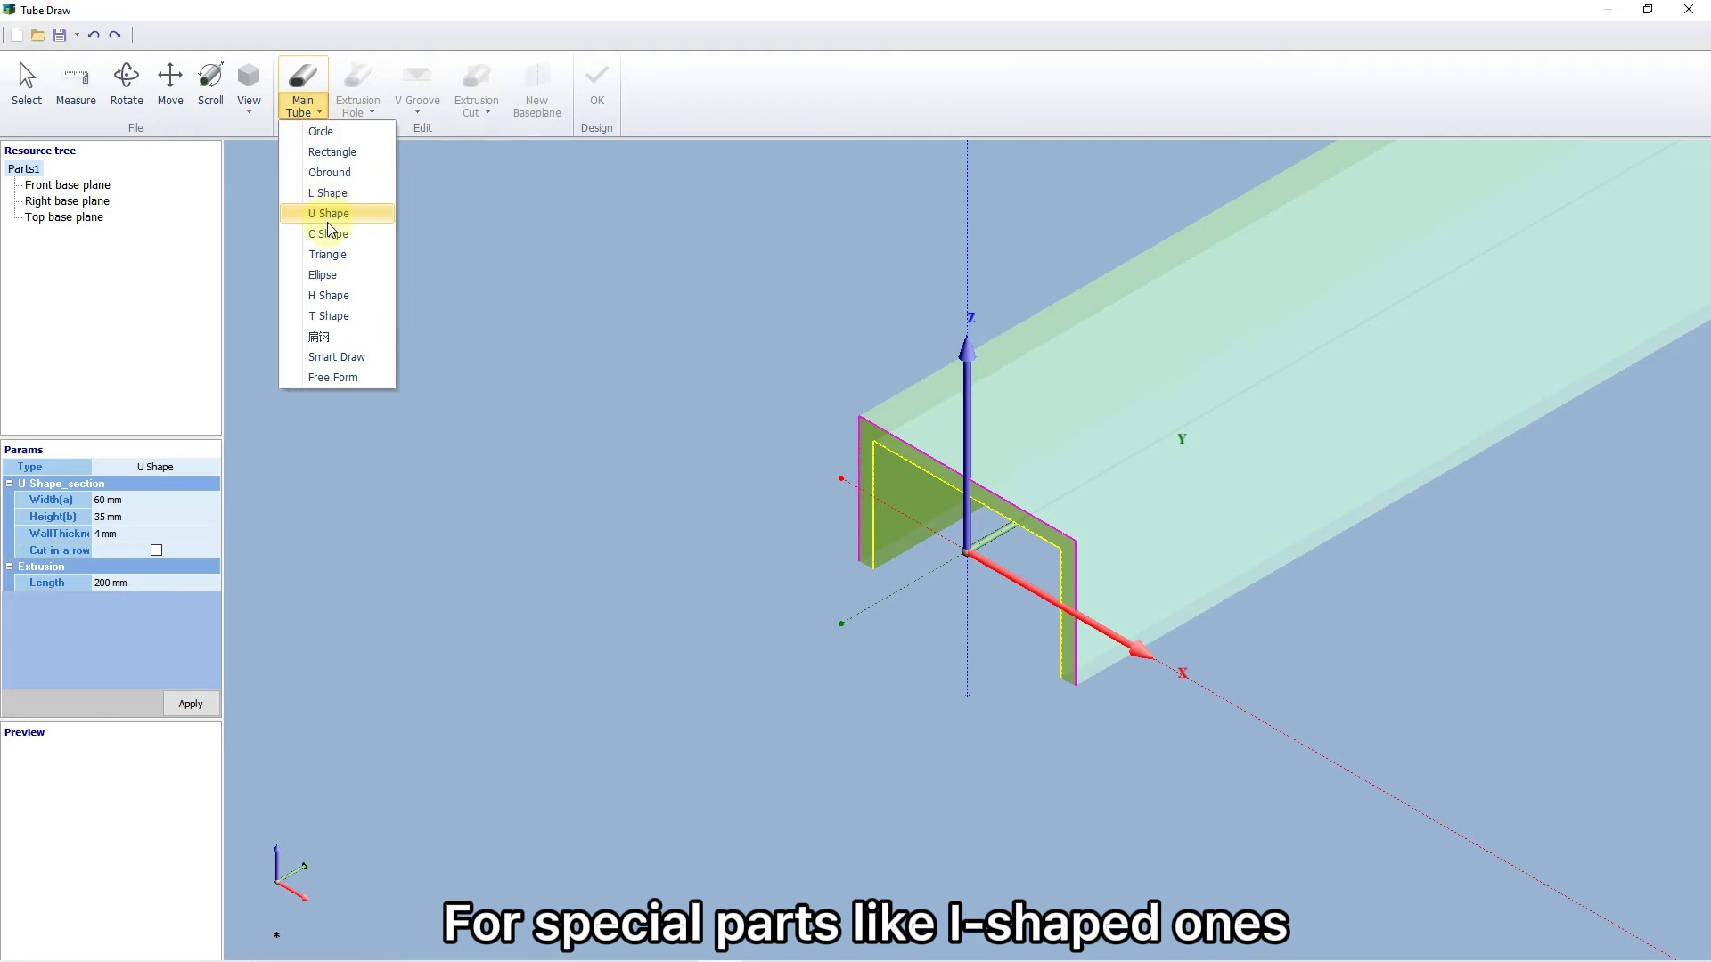
left_click(338, 302)
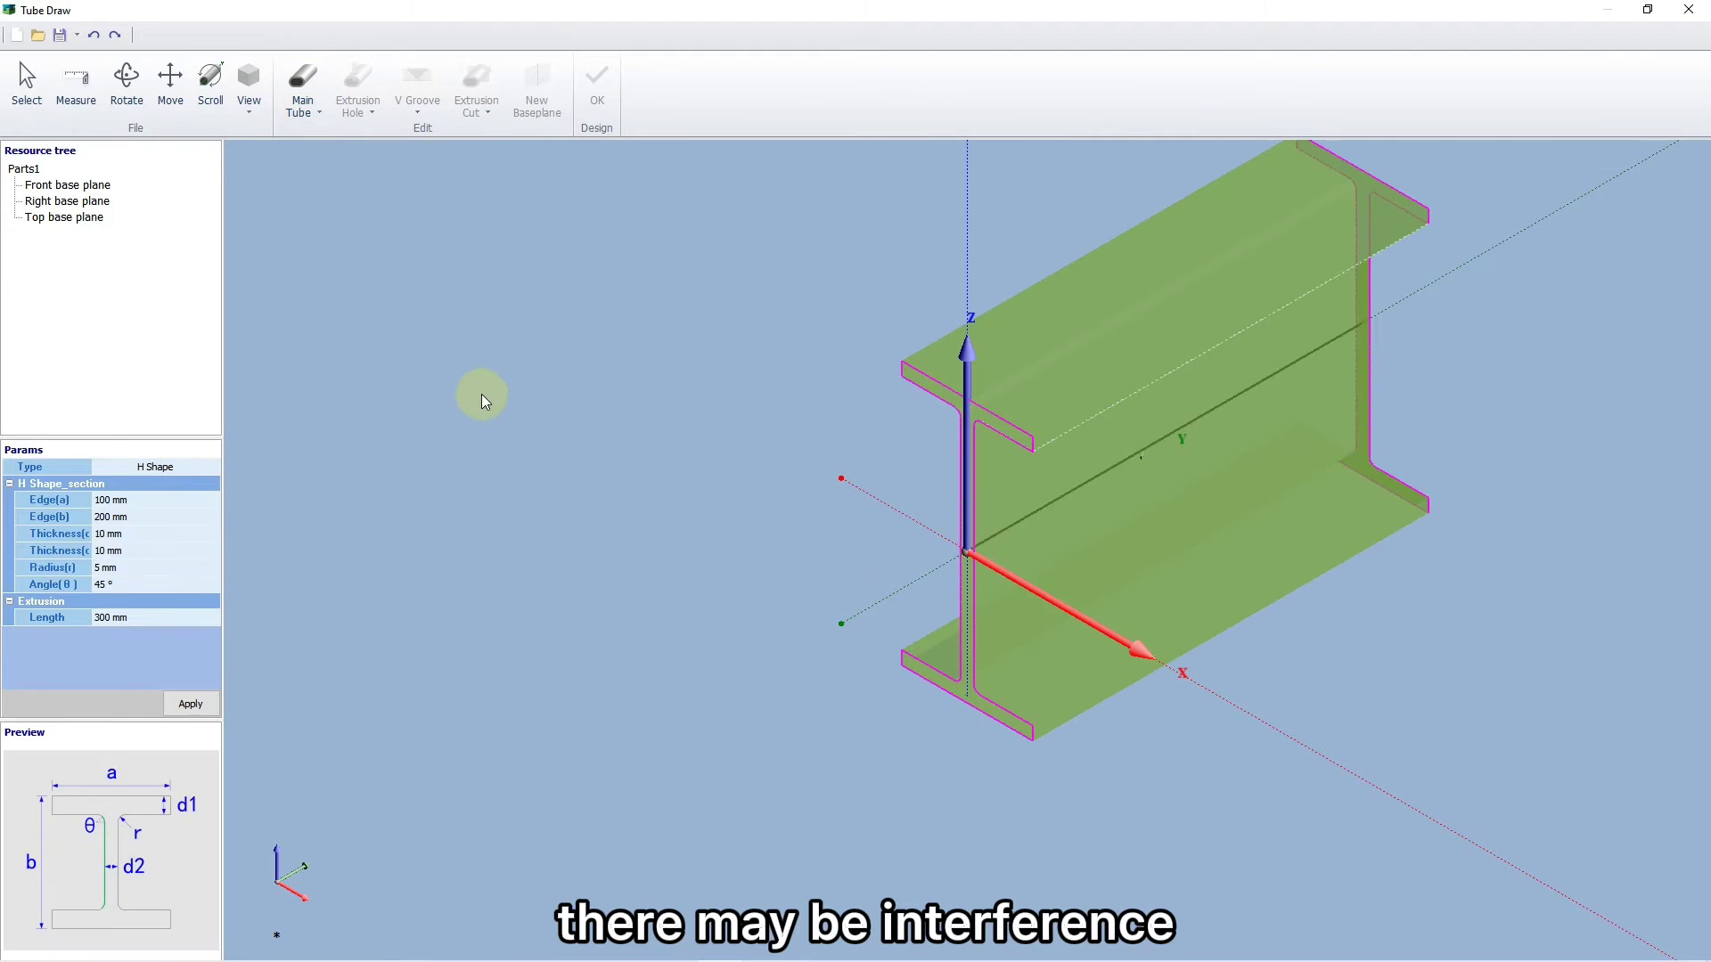
middle_click_drag(854, 515, 358, 548)
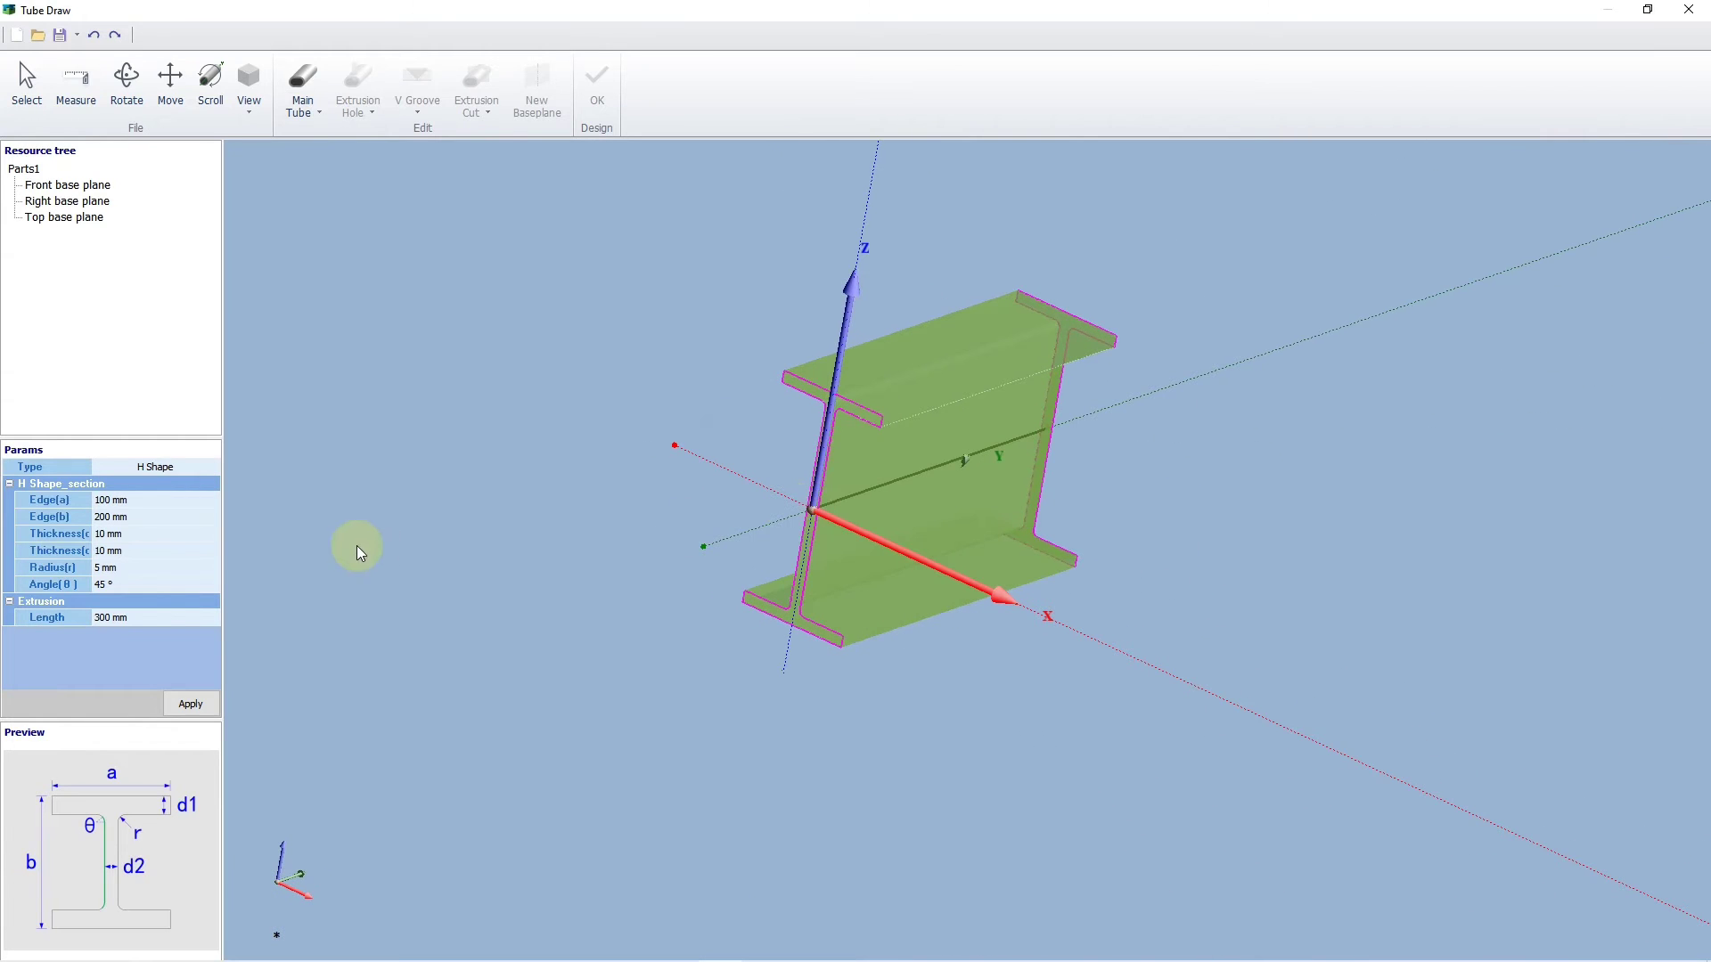
left_click(177, 687)
left_click(597, 94)
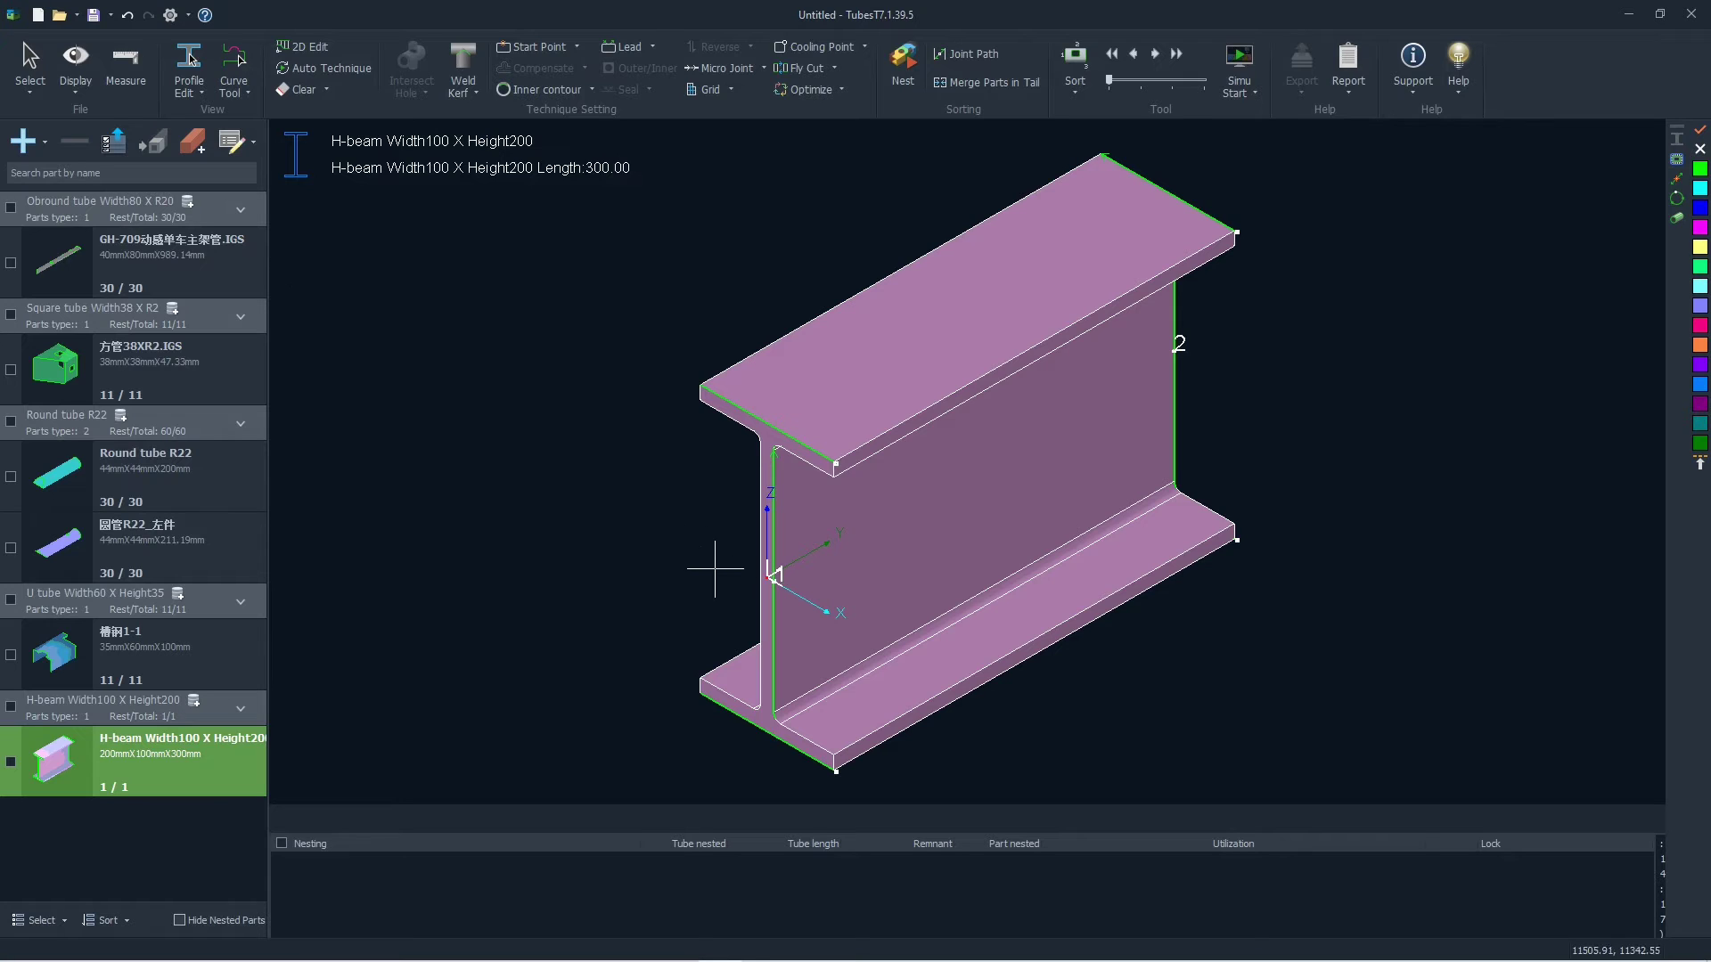
Step: Turn on the 3D vector display and examine the cutting vectors where the H-beam's web meets its flange
left_click(76, 78)
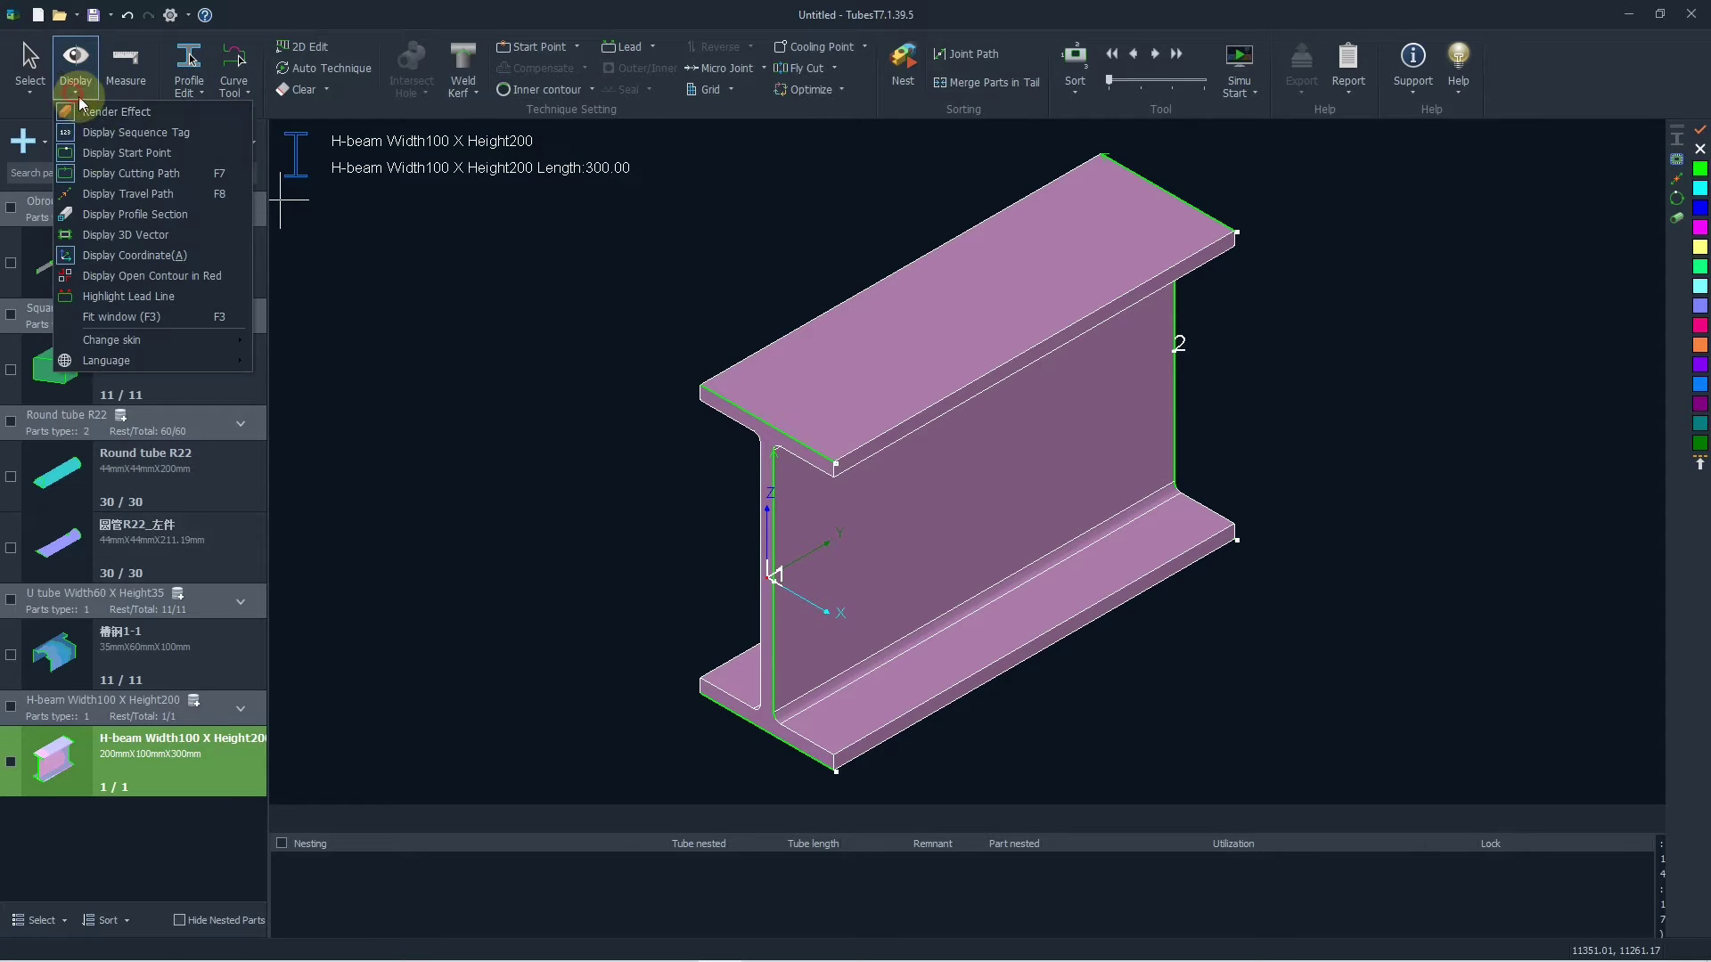
left_click(119, 237)
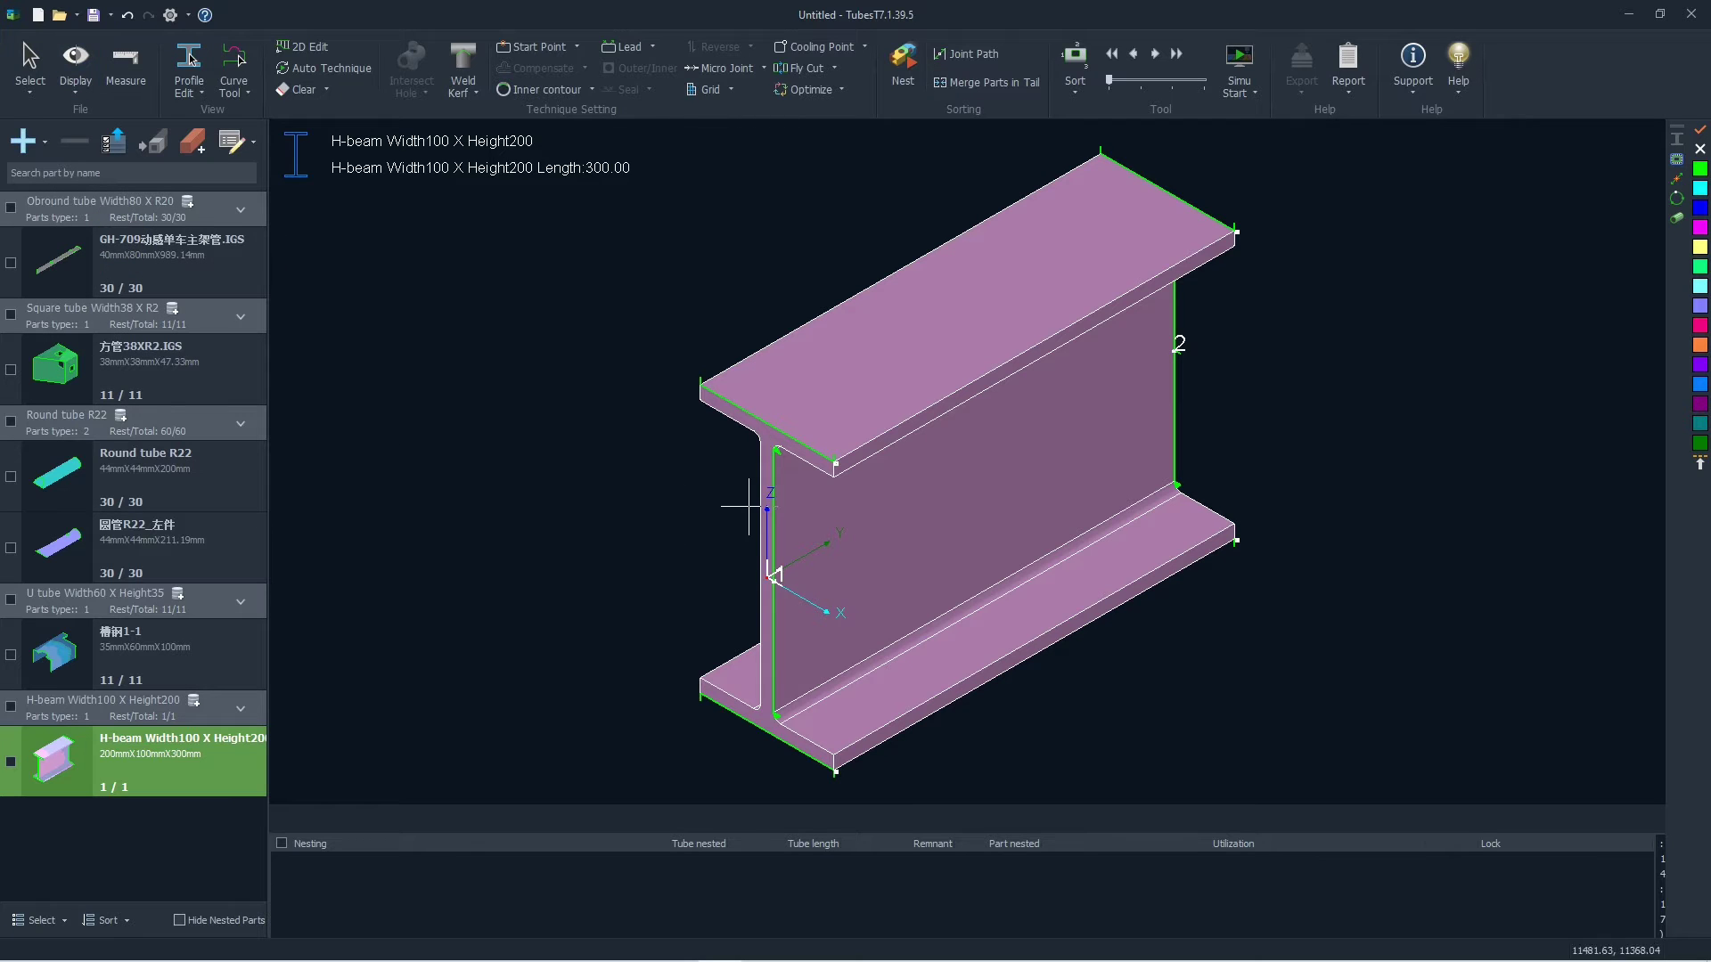
scroll(641, 470, "up", 3)
scroll(597, 443, "down", 2)
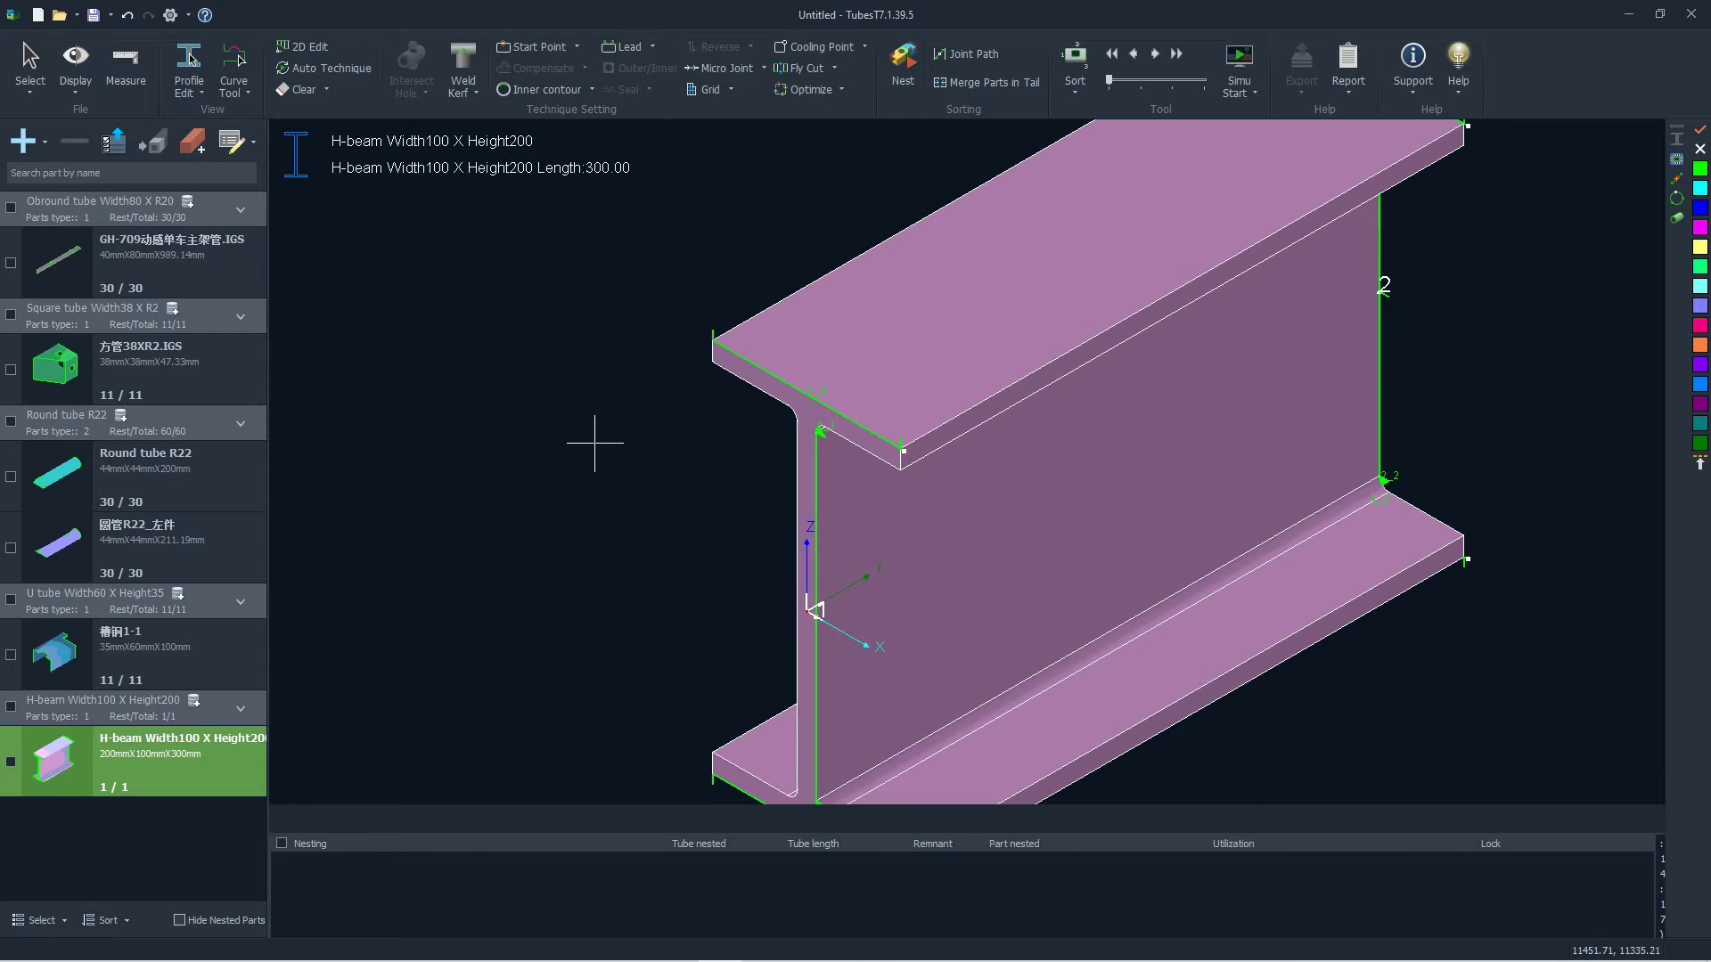
middle_click_drag(838, 437, 822, 417)
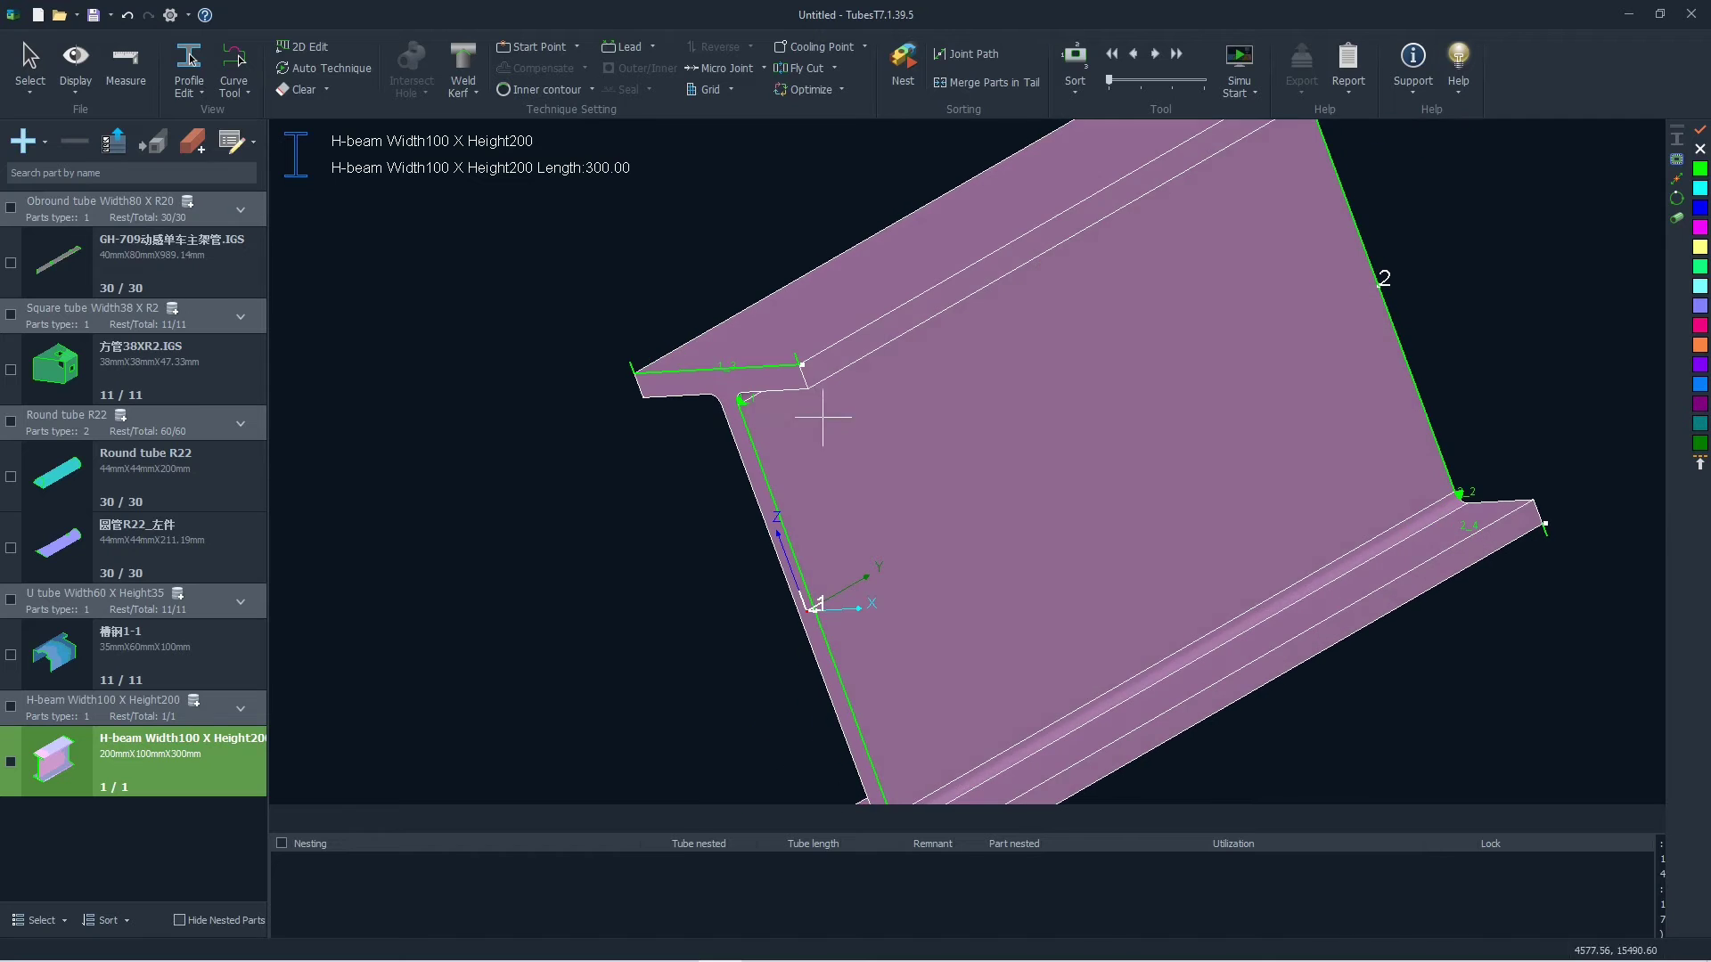
scroll(765, 412, "up", 5)
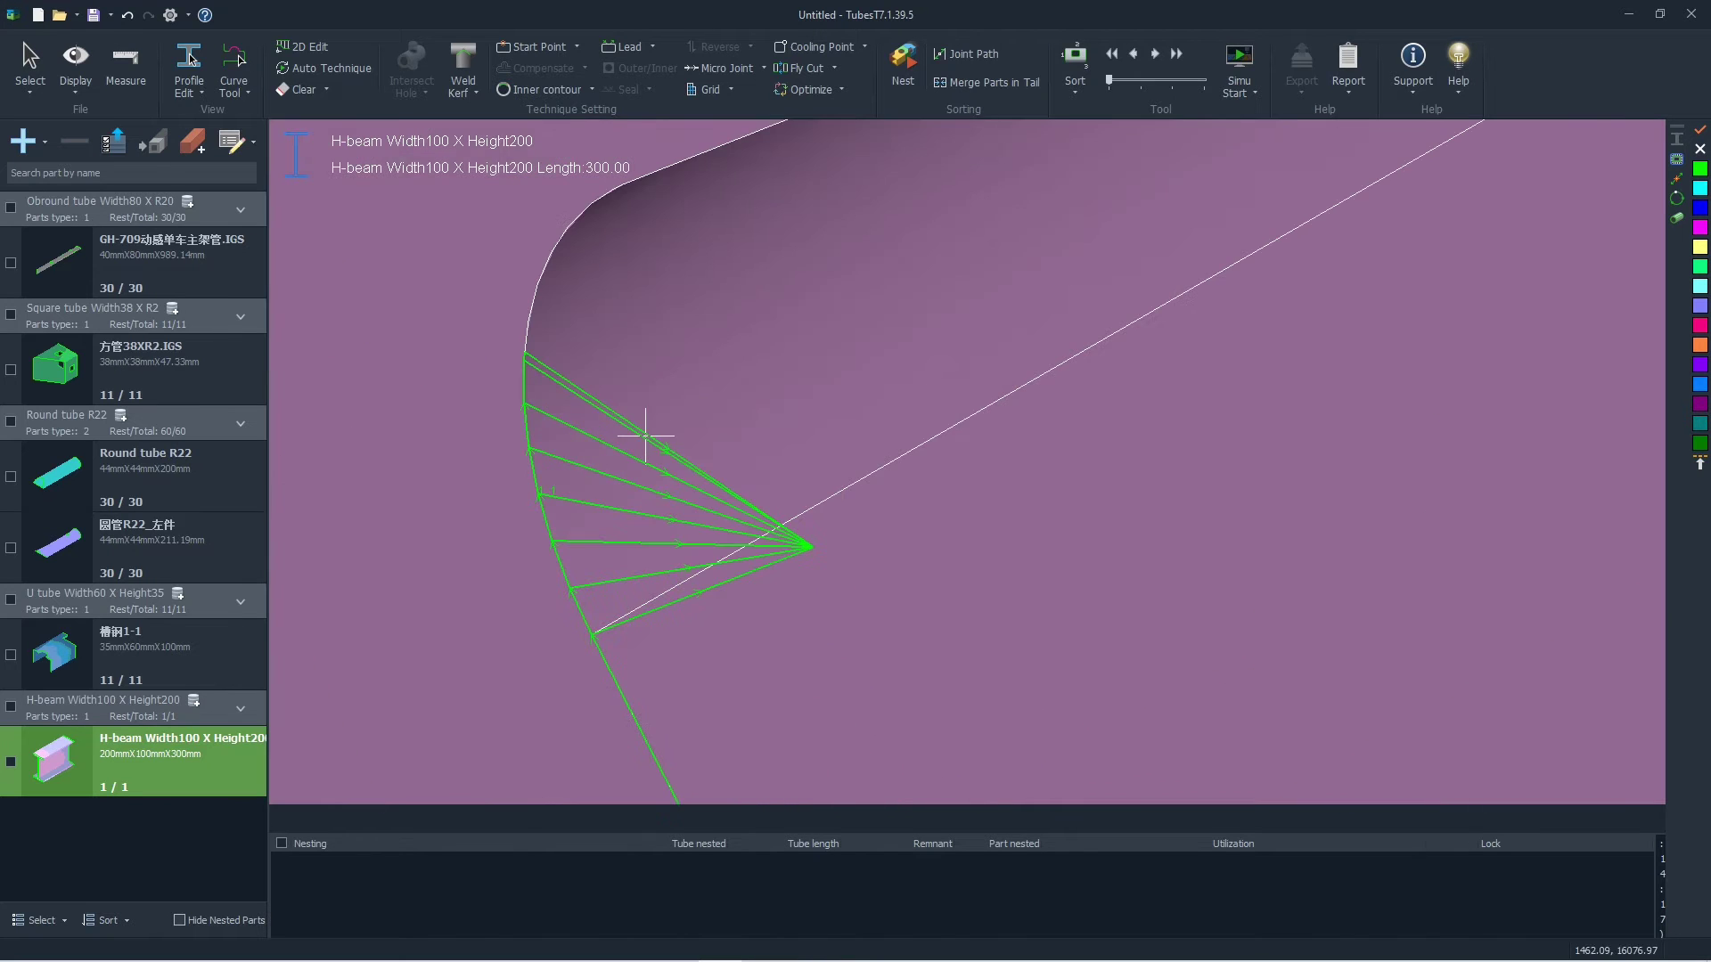
scroll(789, 539, "down", 5)
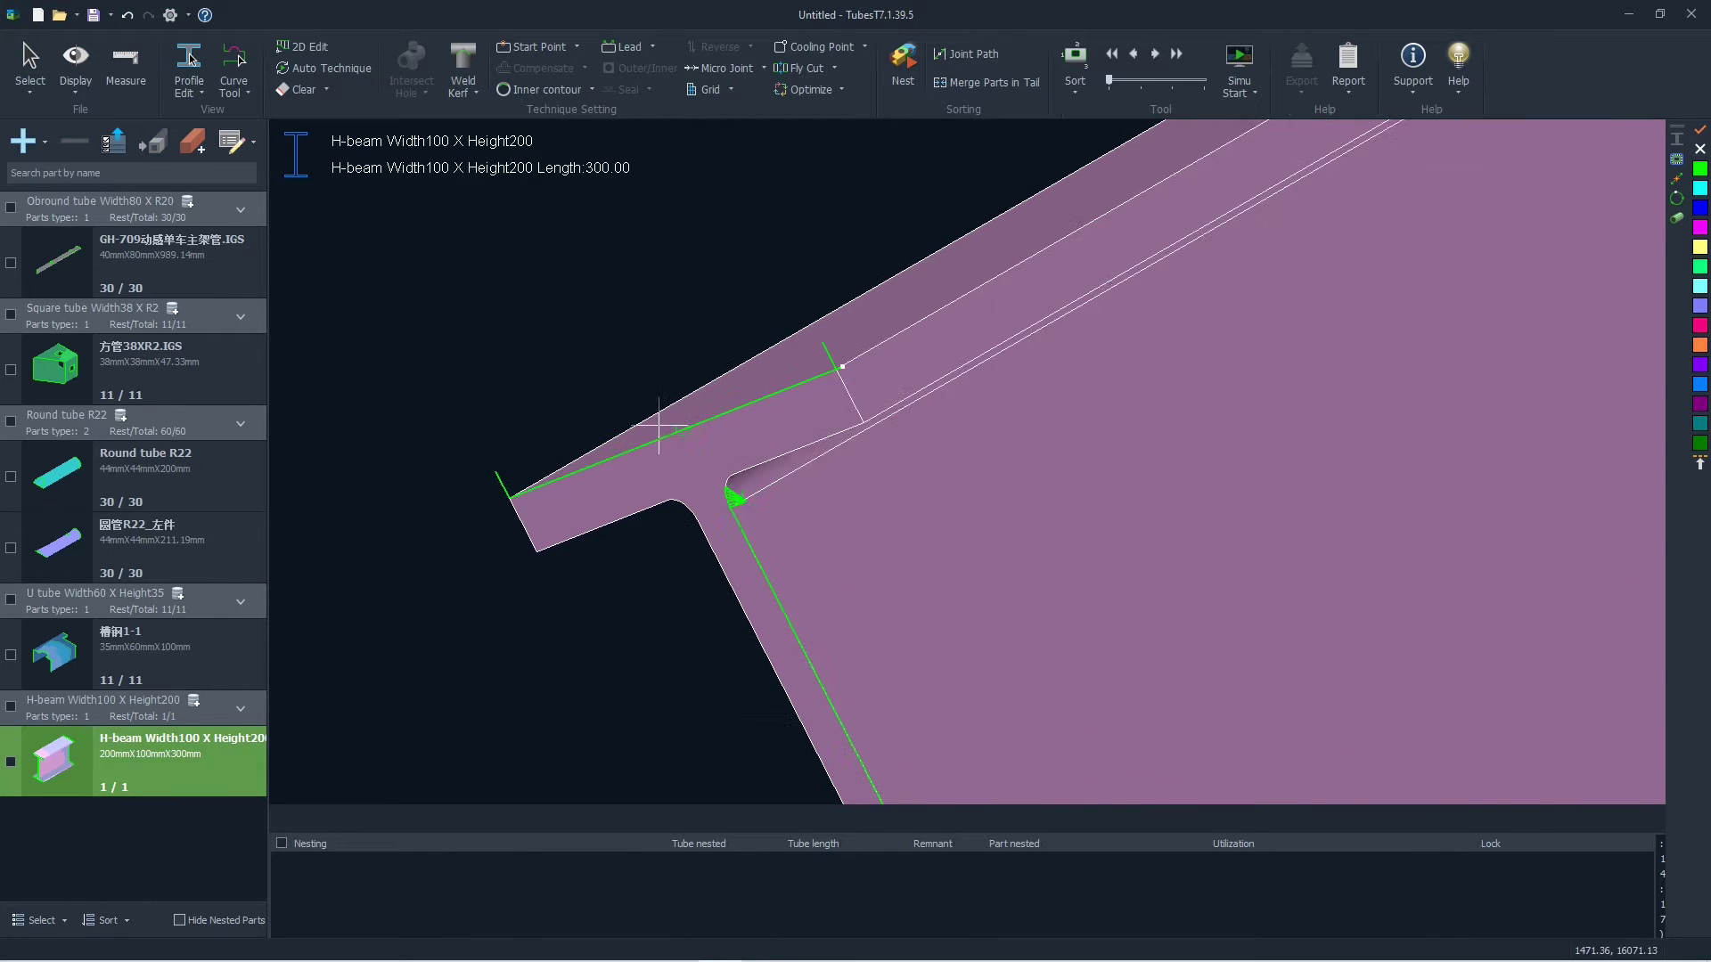
scroll(681, 475, "down", 5)
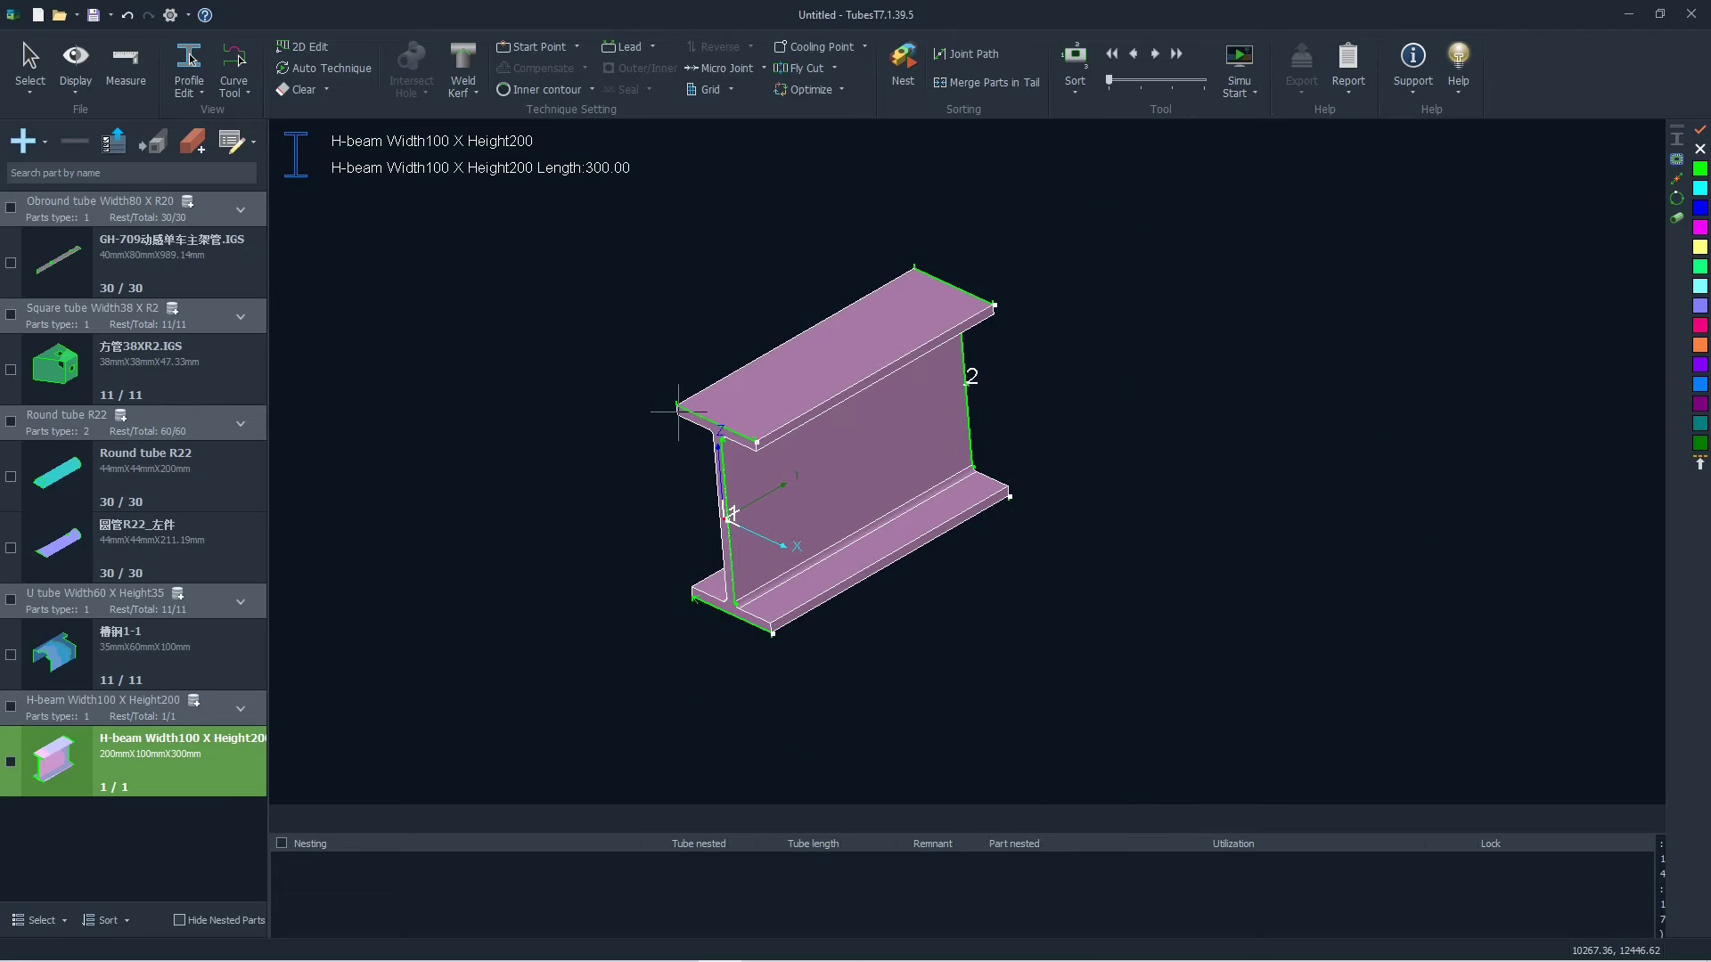
scroll(713, 528, "up", 3)
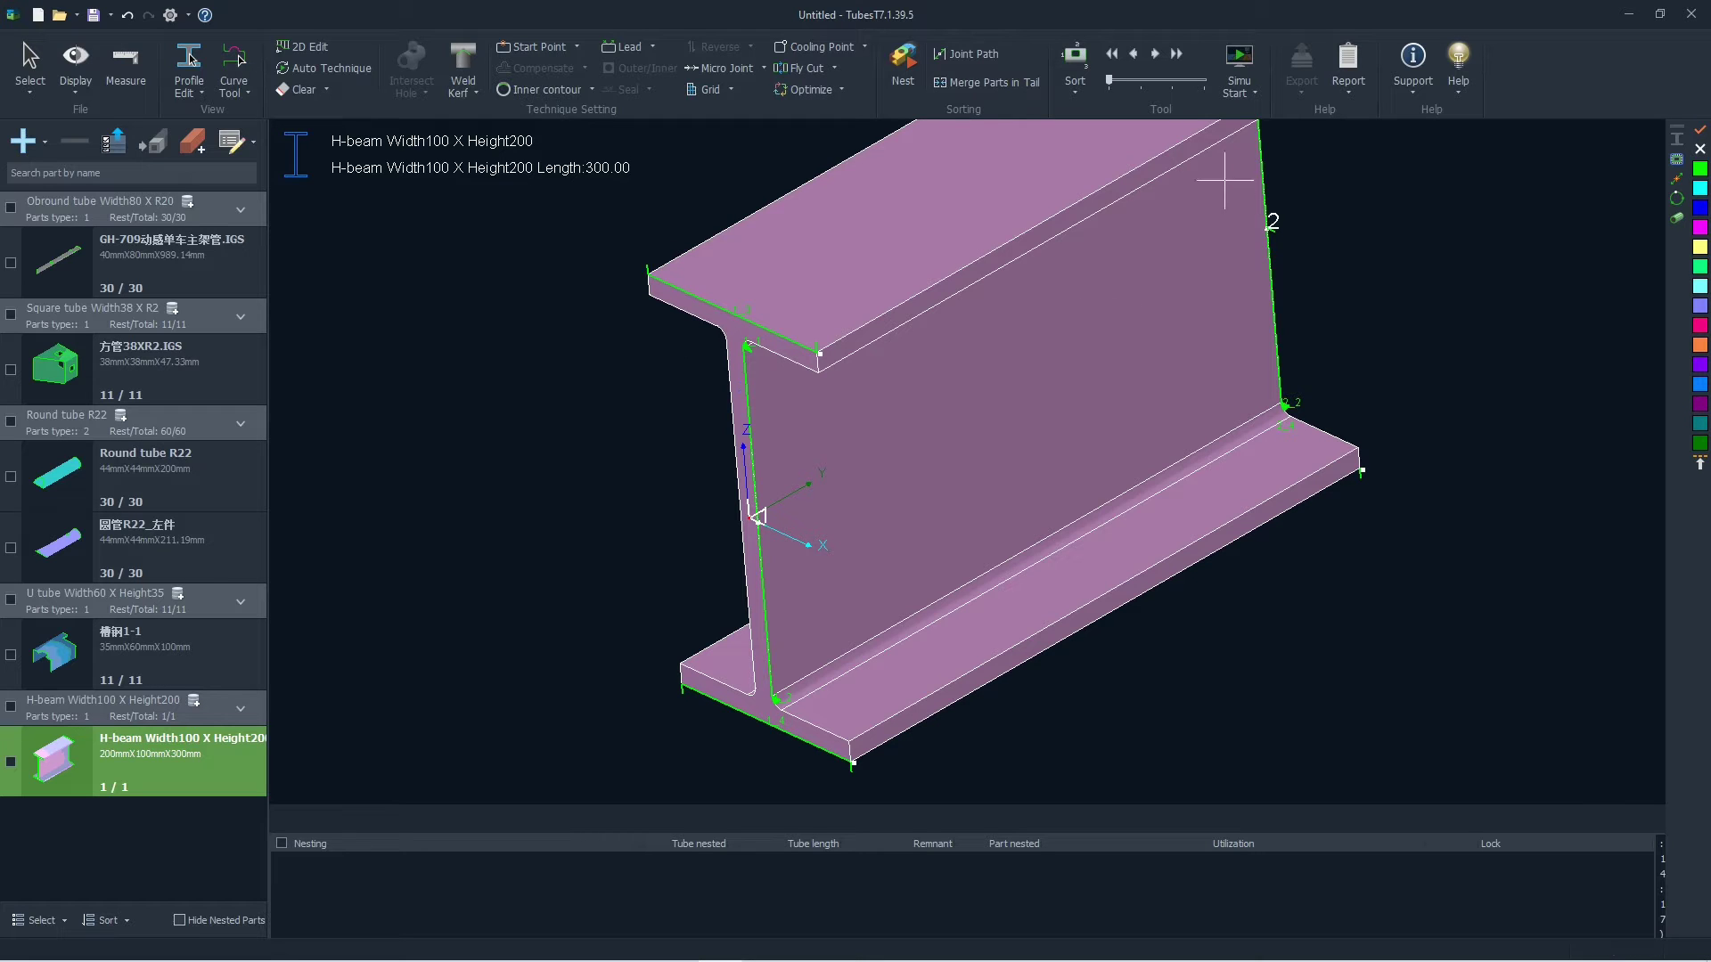
Step: Start the cutting simulation of the H-beam and go on to the 3D Vector function
left_click(1251, 95)
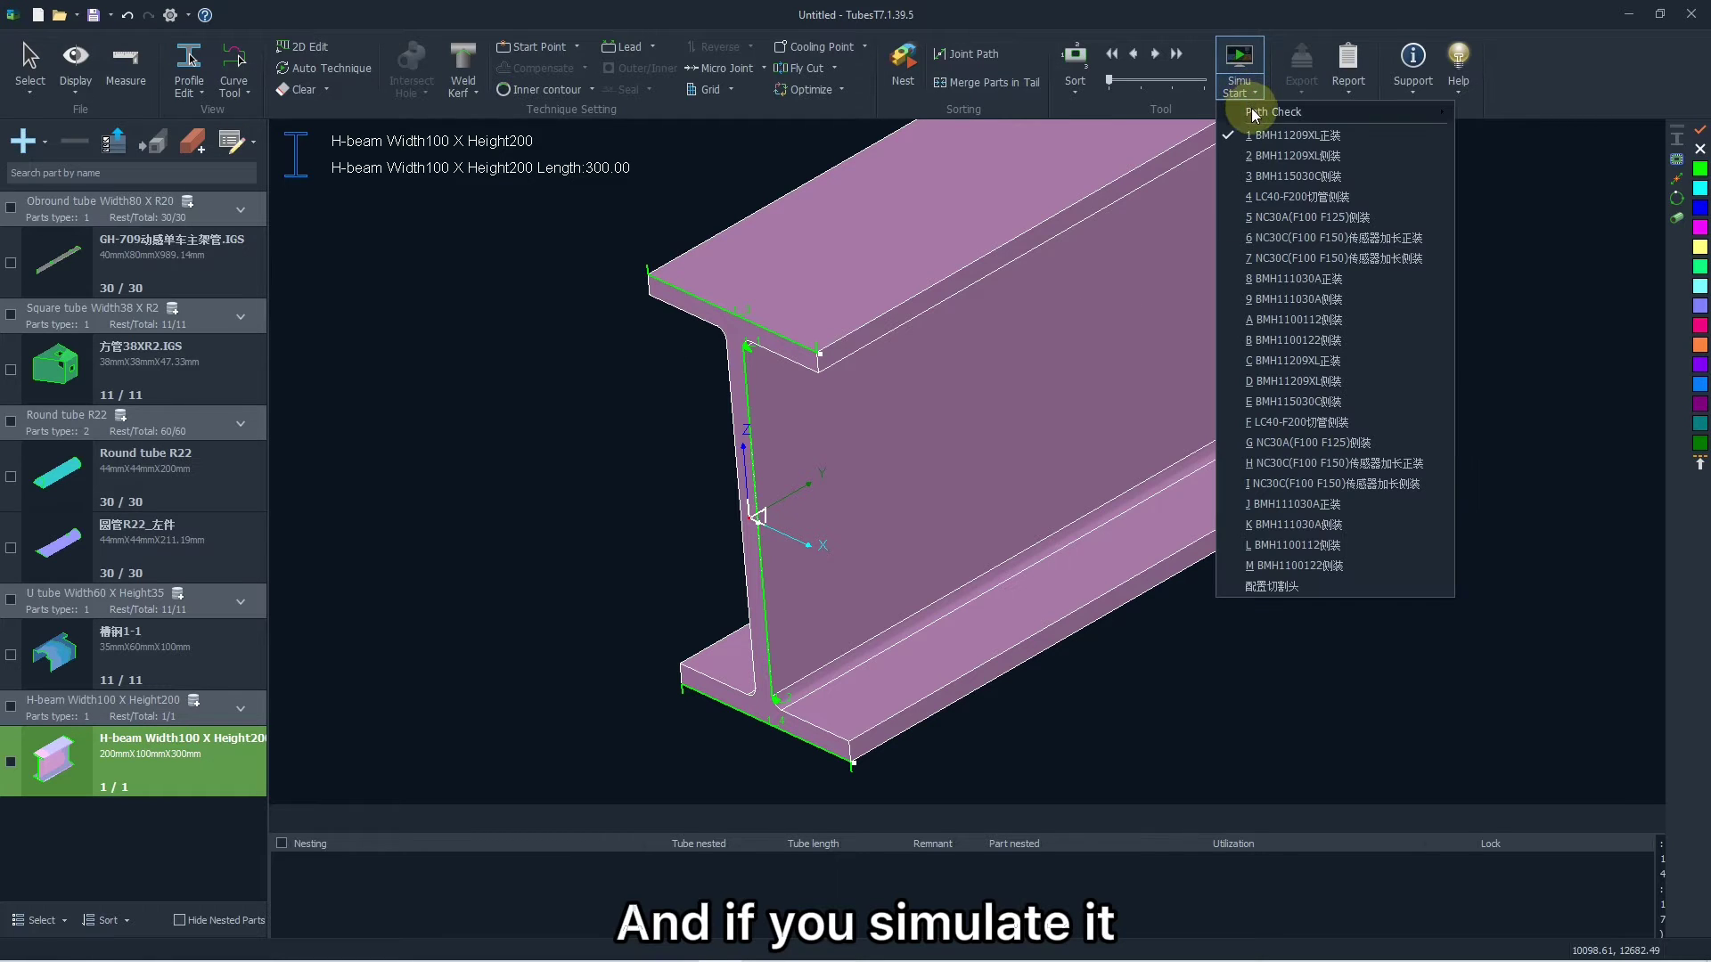
left_click(1247, 60)
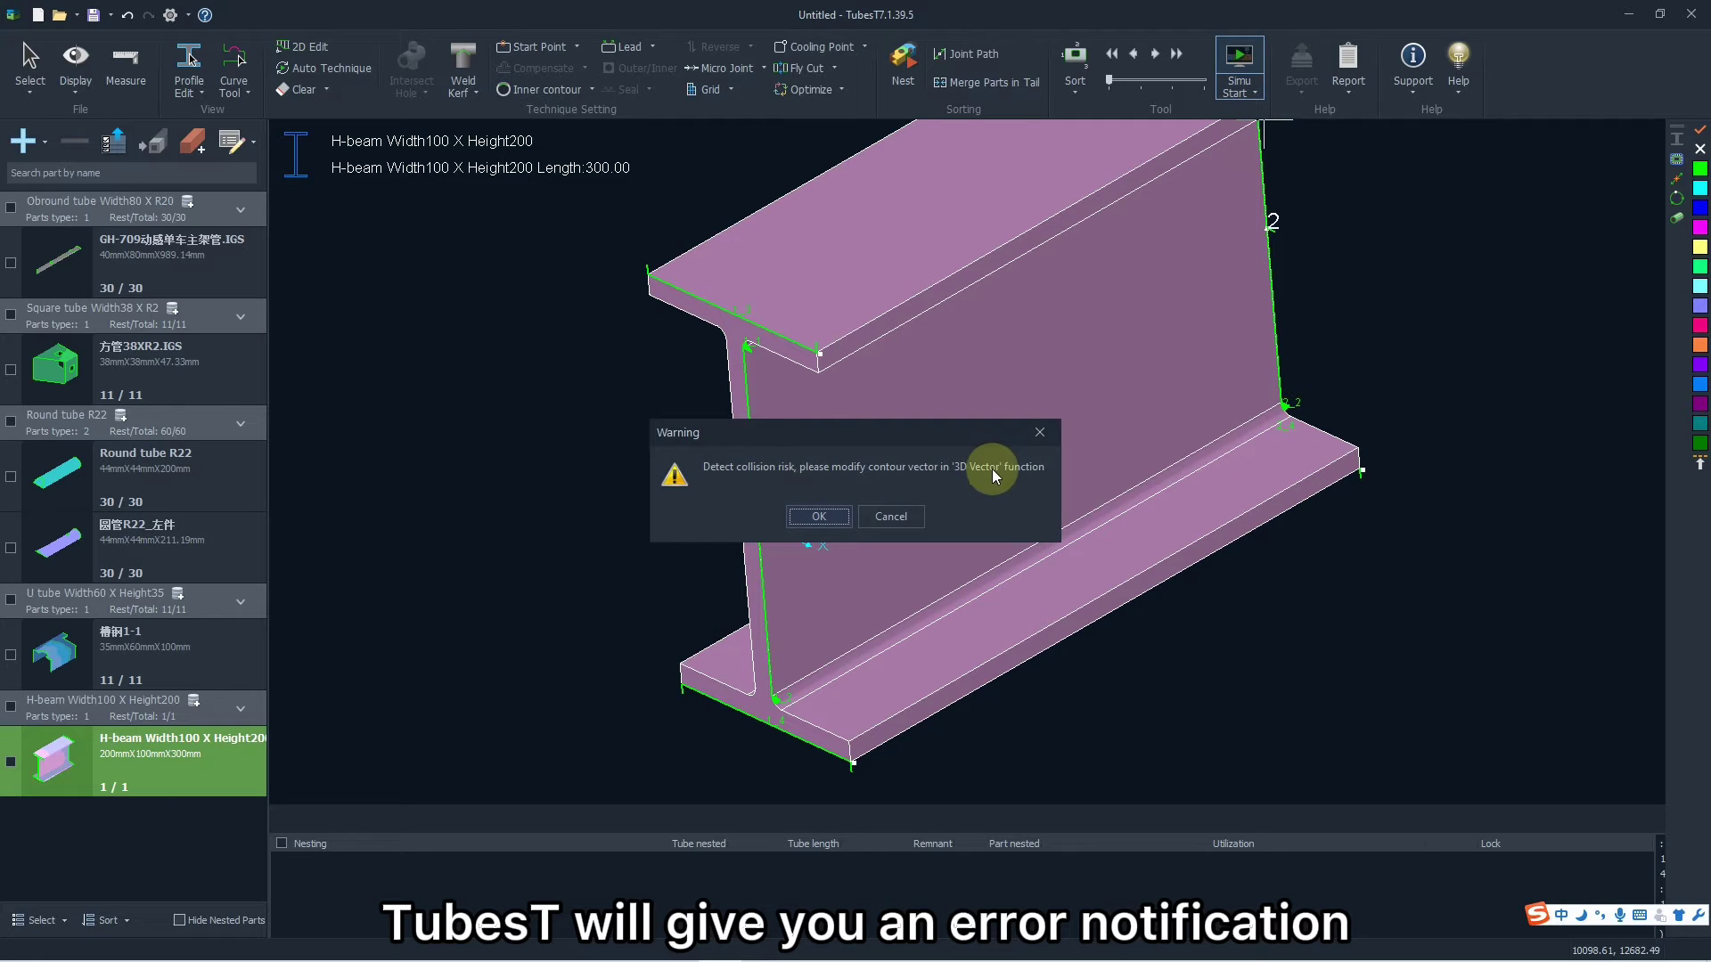
left_click(835, 515)
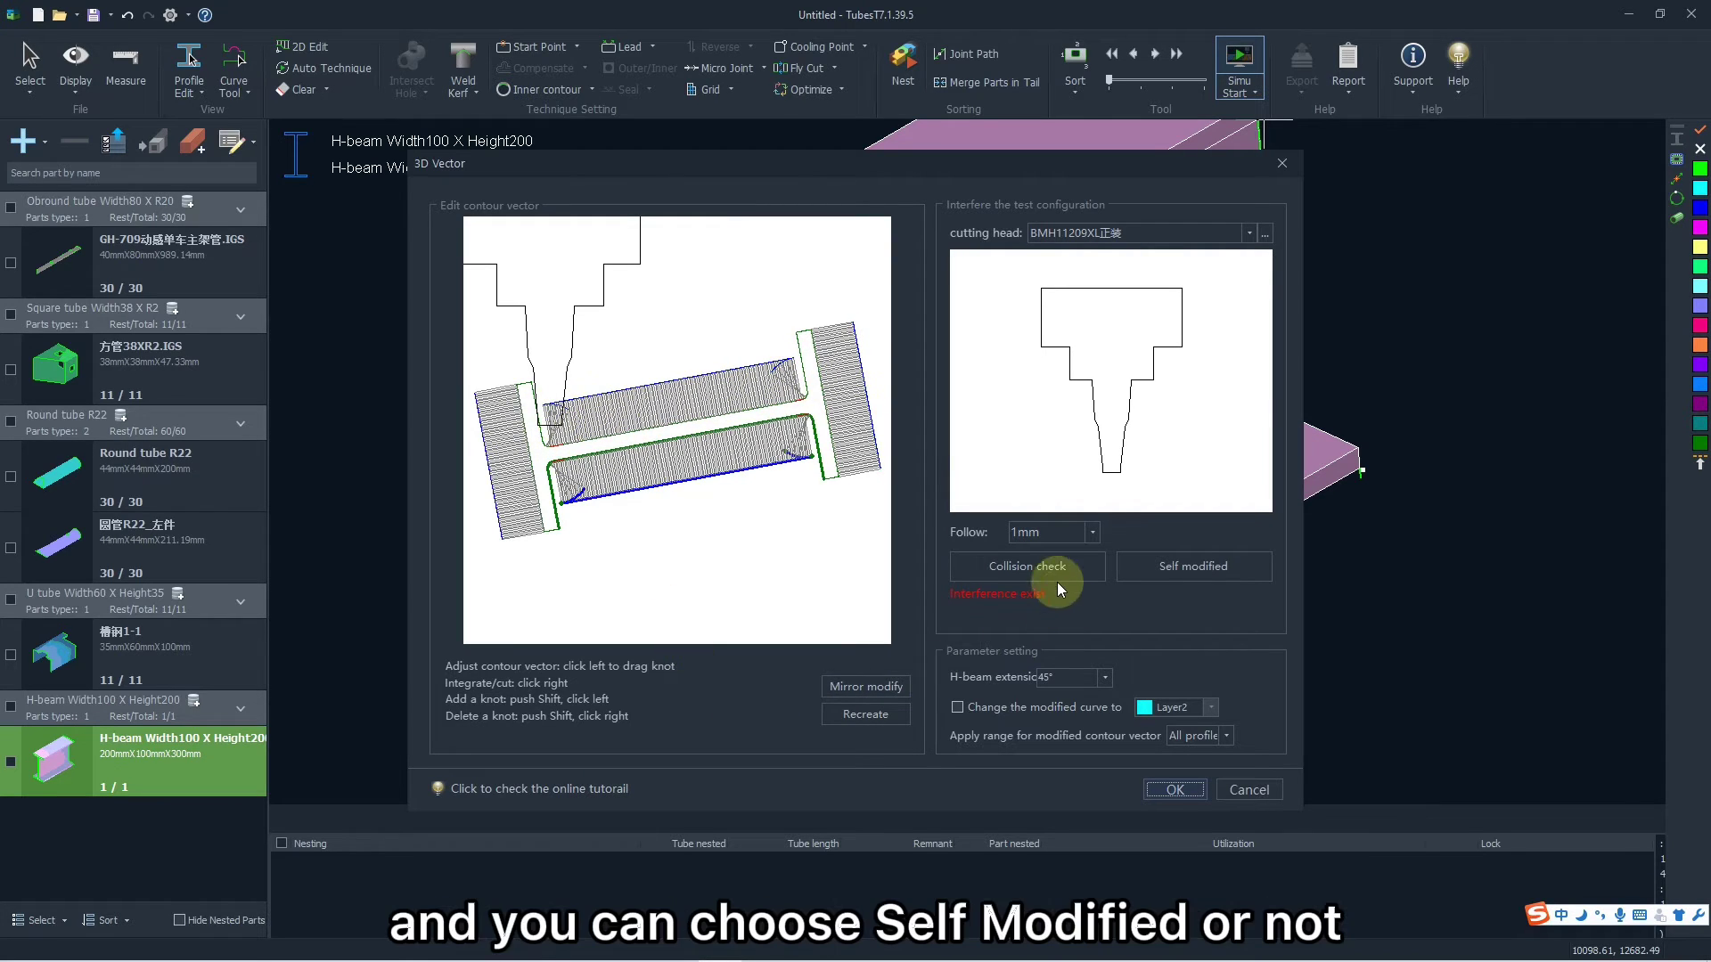
Step: Run a collision check with the BMH11209XL正装 head, apply the Self modified contour vectors and inspect them on the H-beam
left_click(1025, 574)
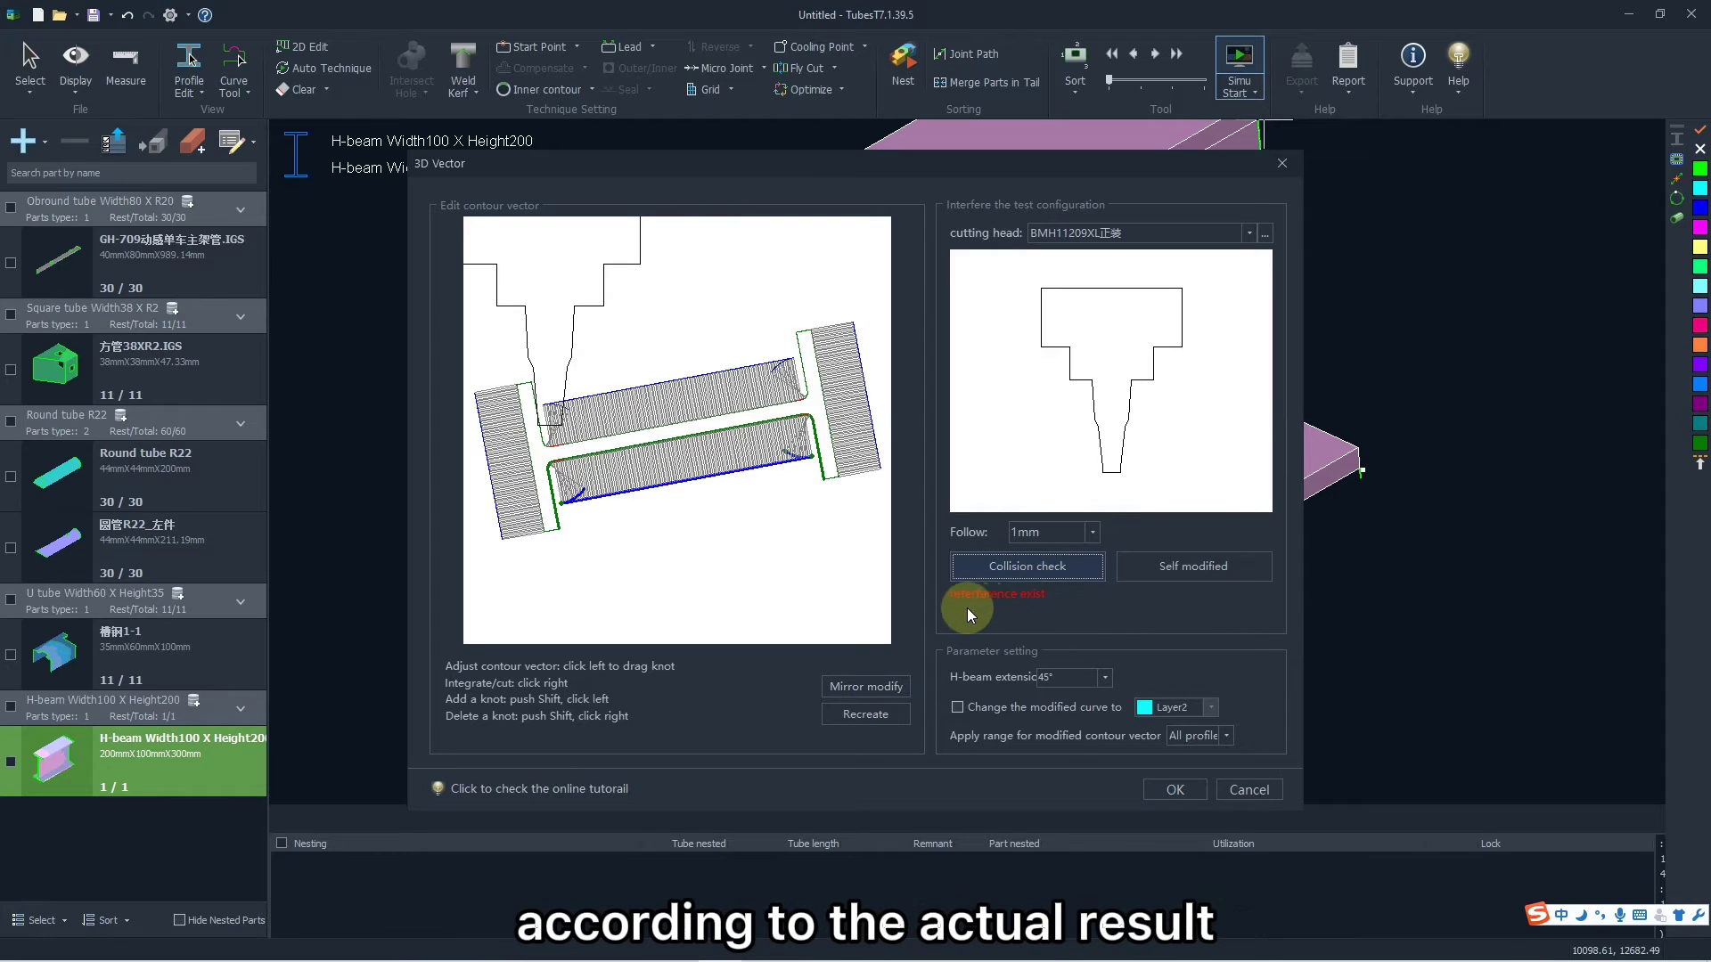
left_click(1156, 573)
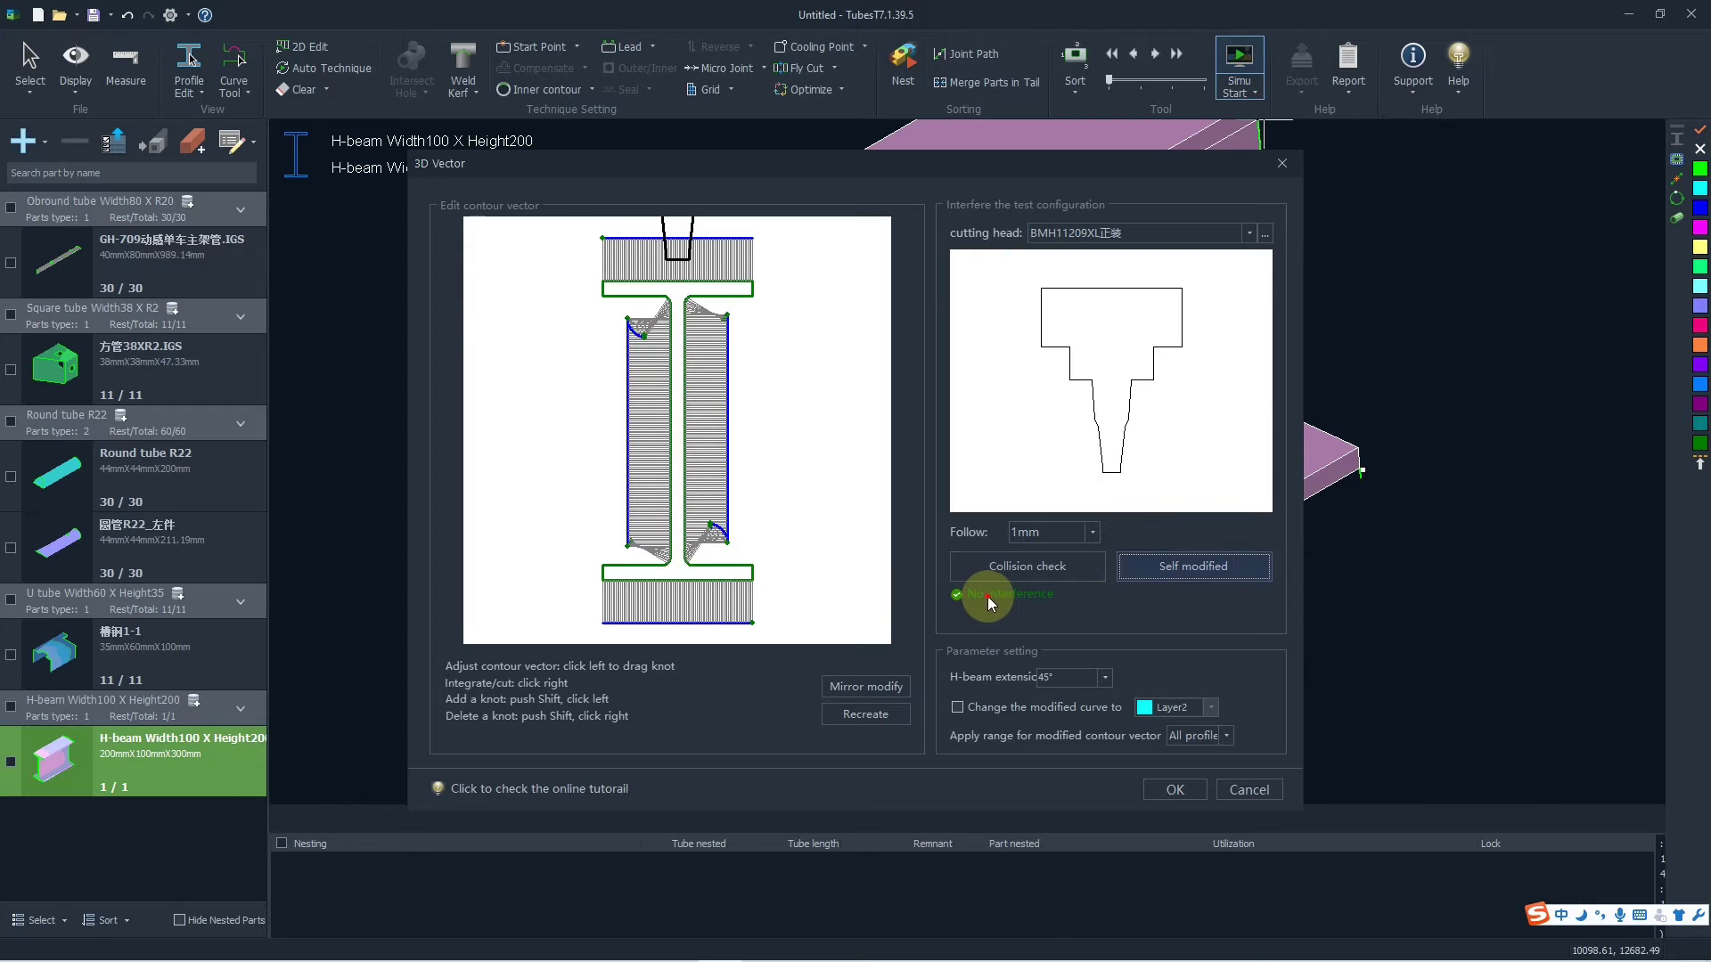
left_click(1172, 789)
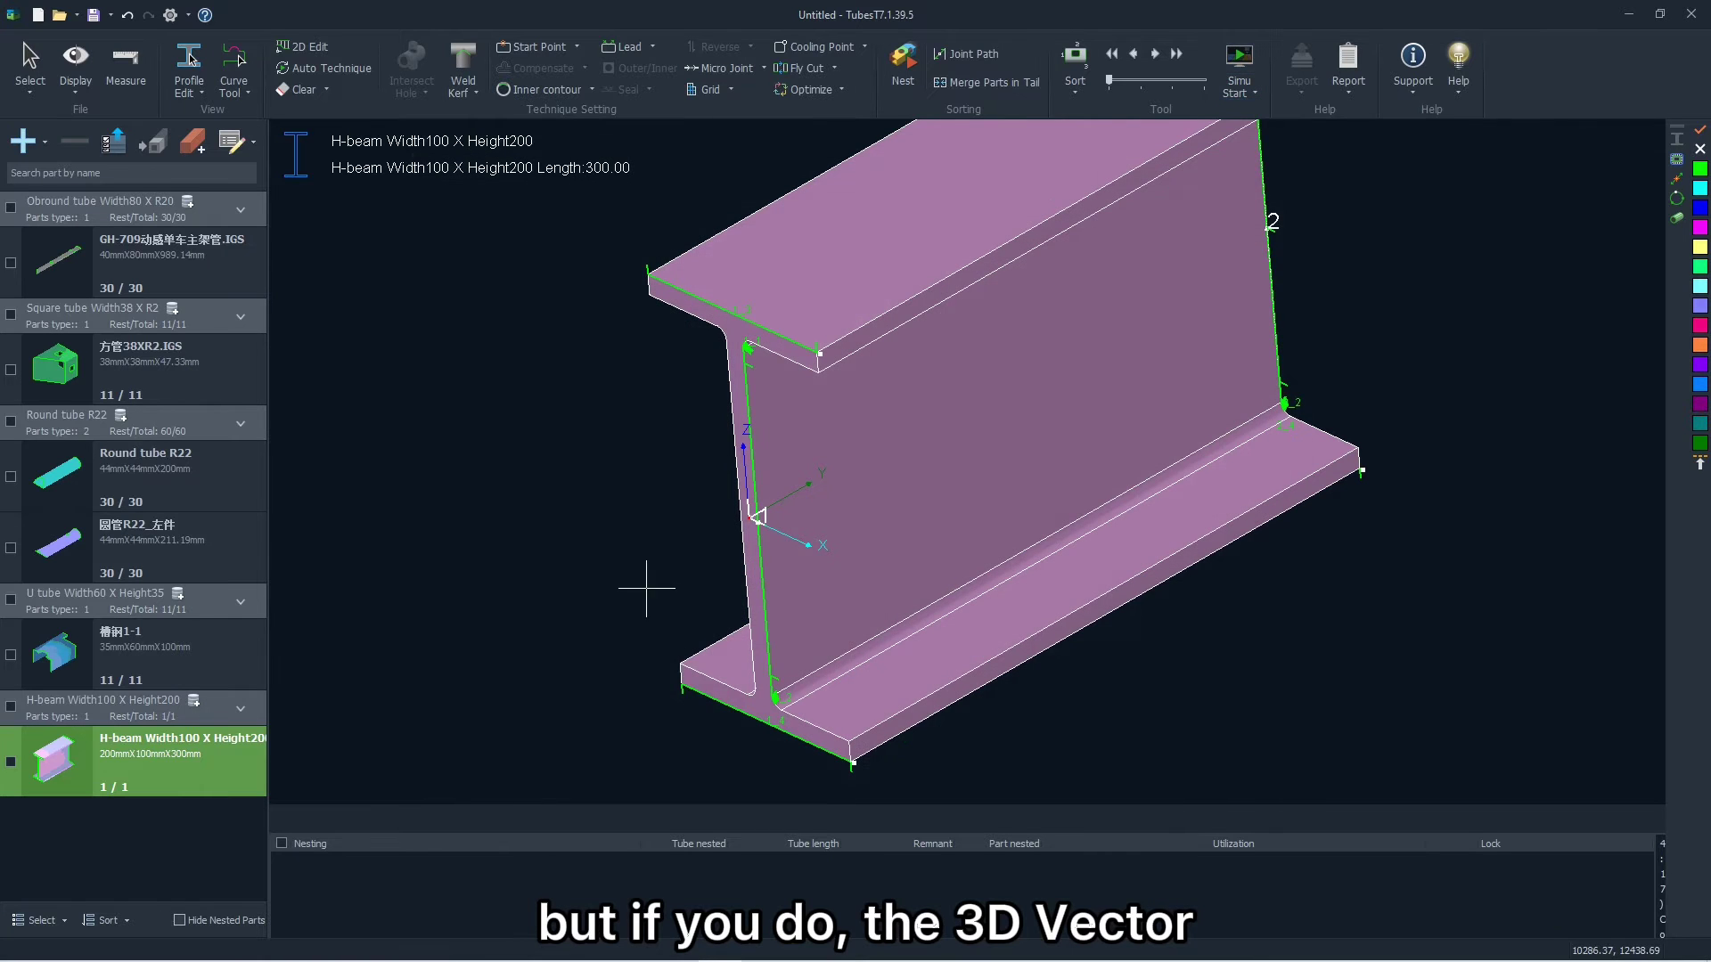
scroll(745, 339, "up", 5)
scroll(753, 348, "down", 5)
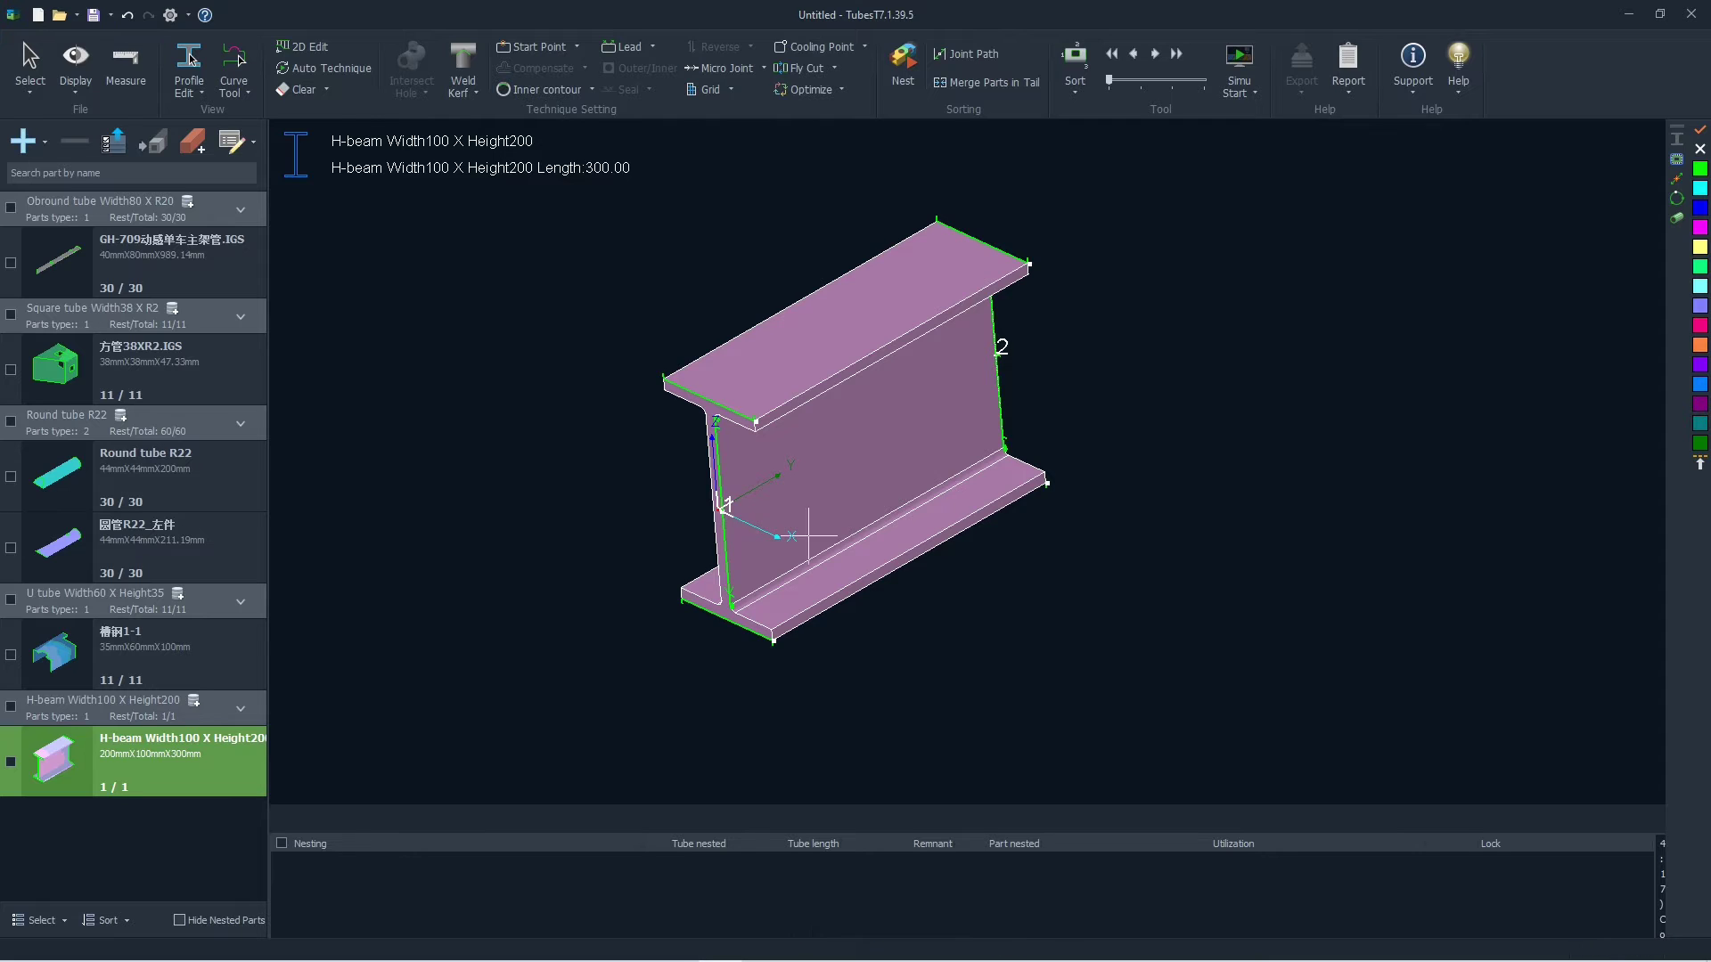
scroll(767, 499, "down", 2)
scroll(812, 479, "up", 4)
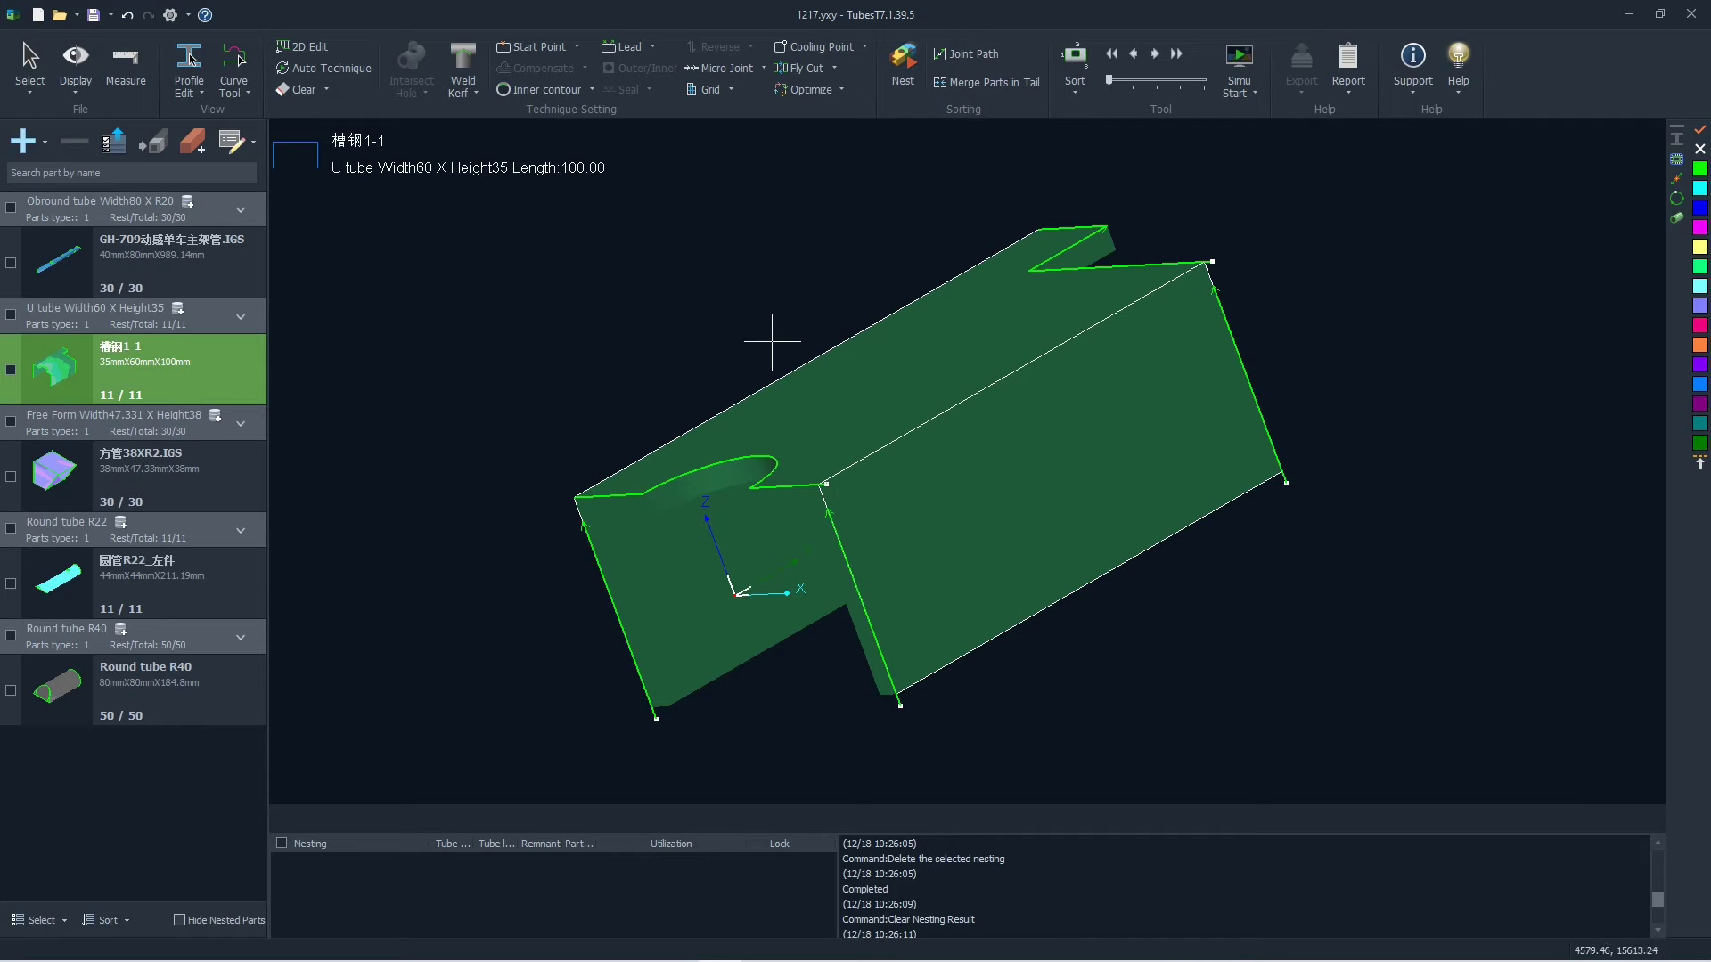
Step: Start nesting all parts and set the tube length for the Free Form Width47.331 X Height38 section to 6000 mm
scroll(716, 372, "down", 2, "shift")
scroll(716, 371, "up", 1, "shift")
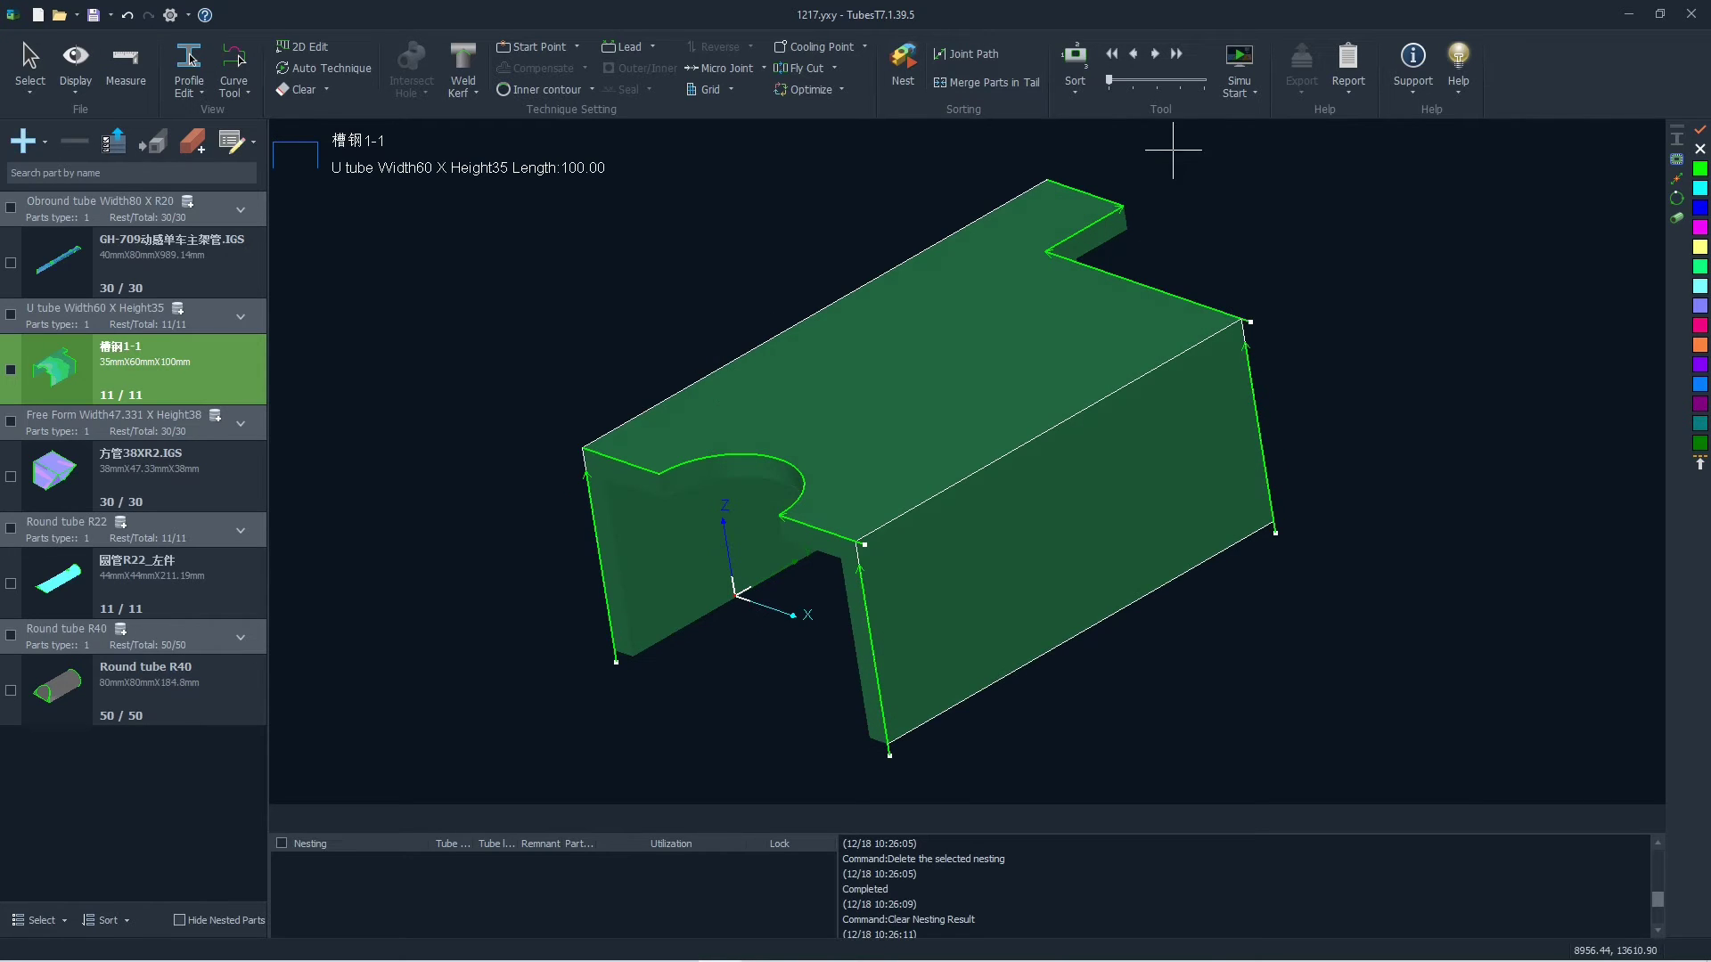
left_click(903, 67)
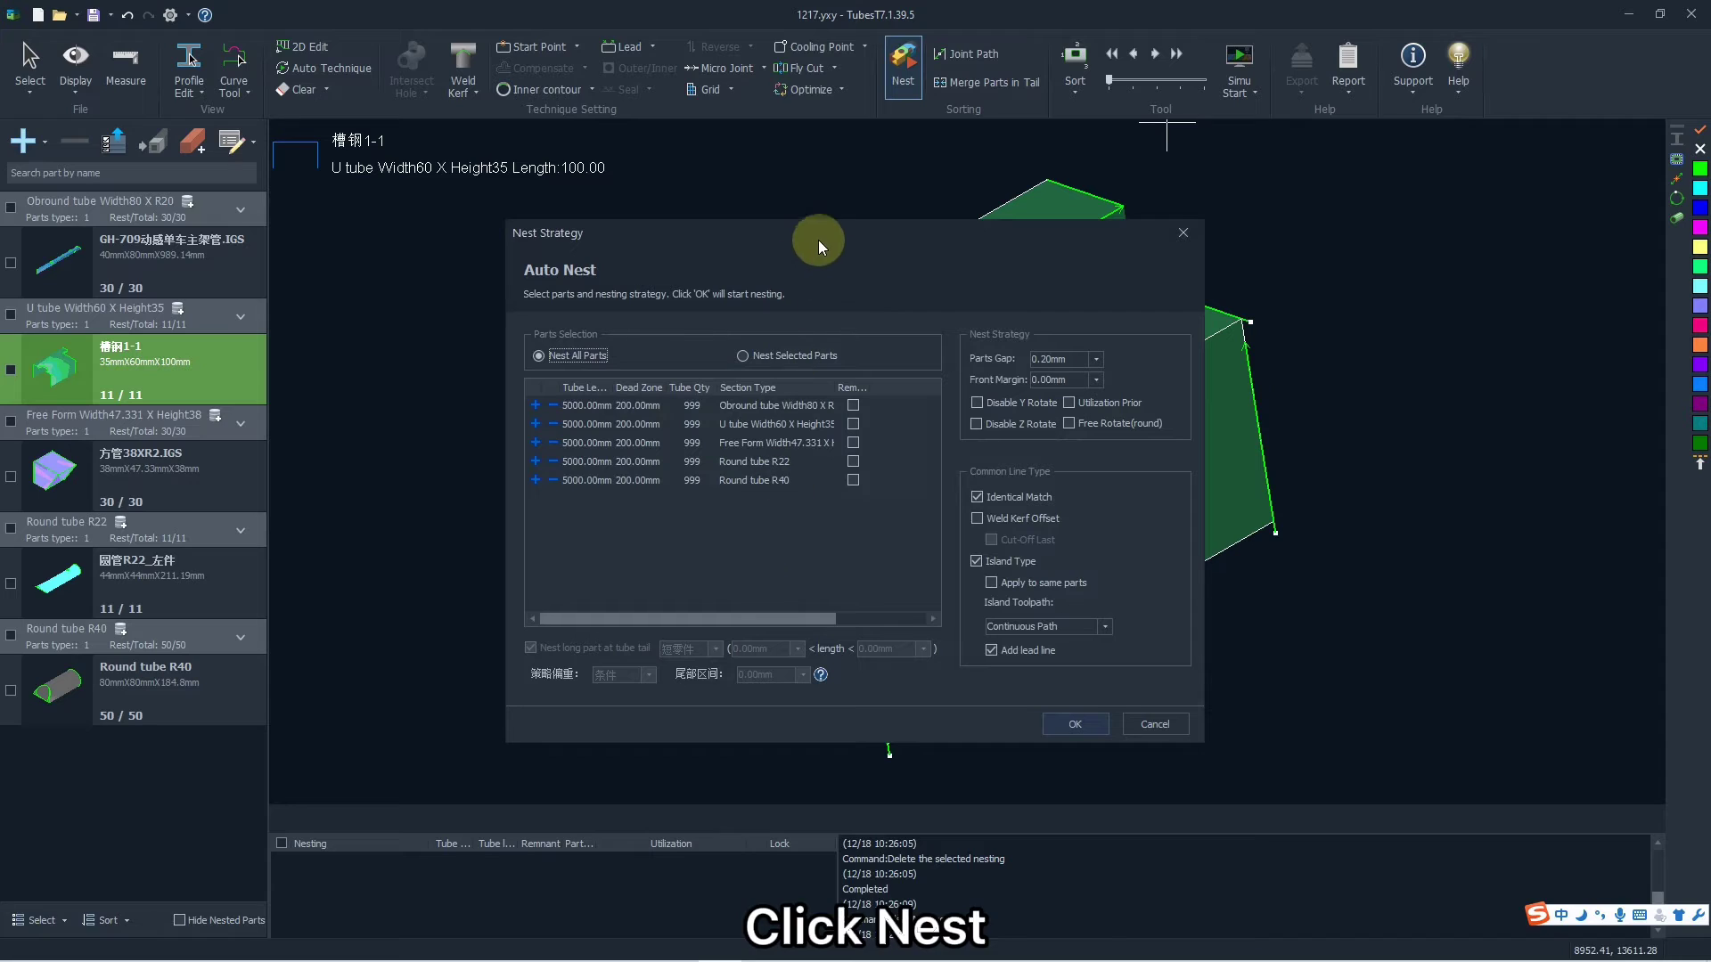
left_click_drag(823, 230, 827, 220)
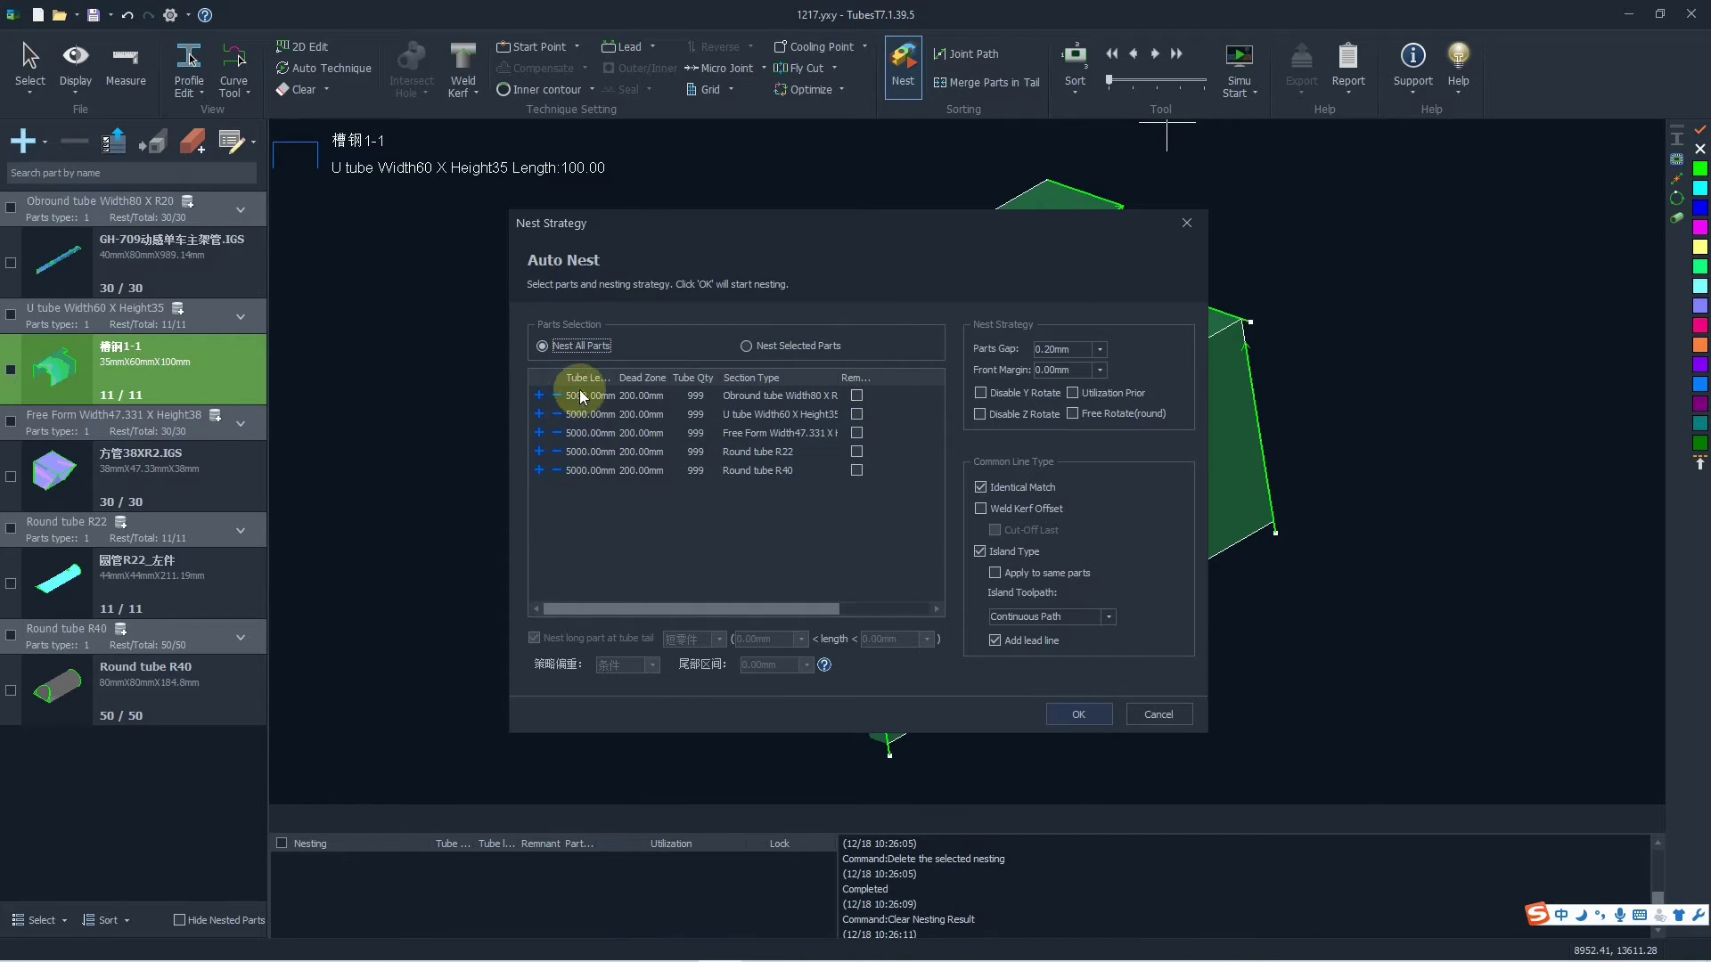
left_click(591, 435)
left_click_drag(591, 434, 562, 440)
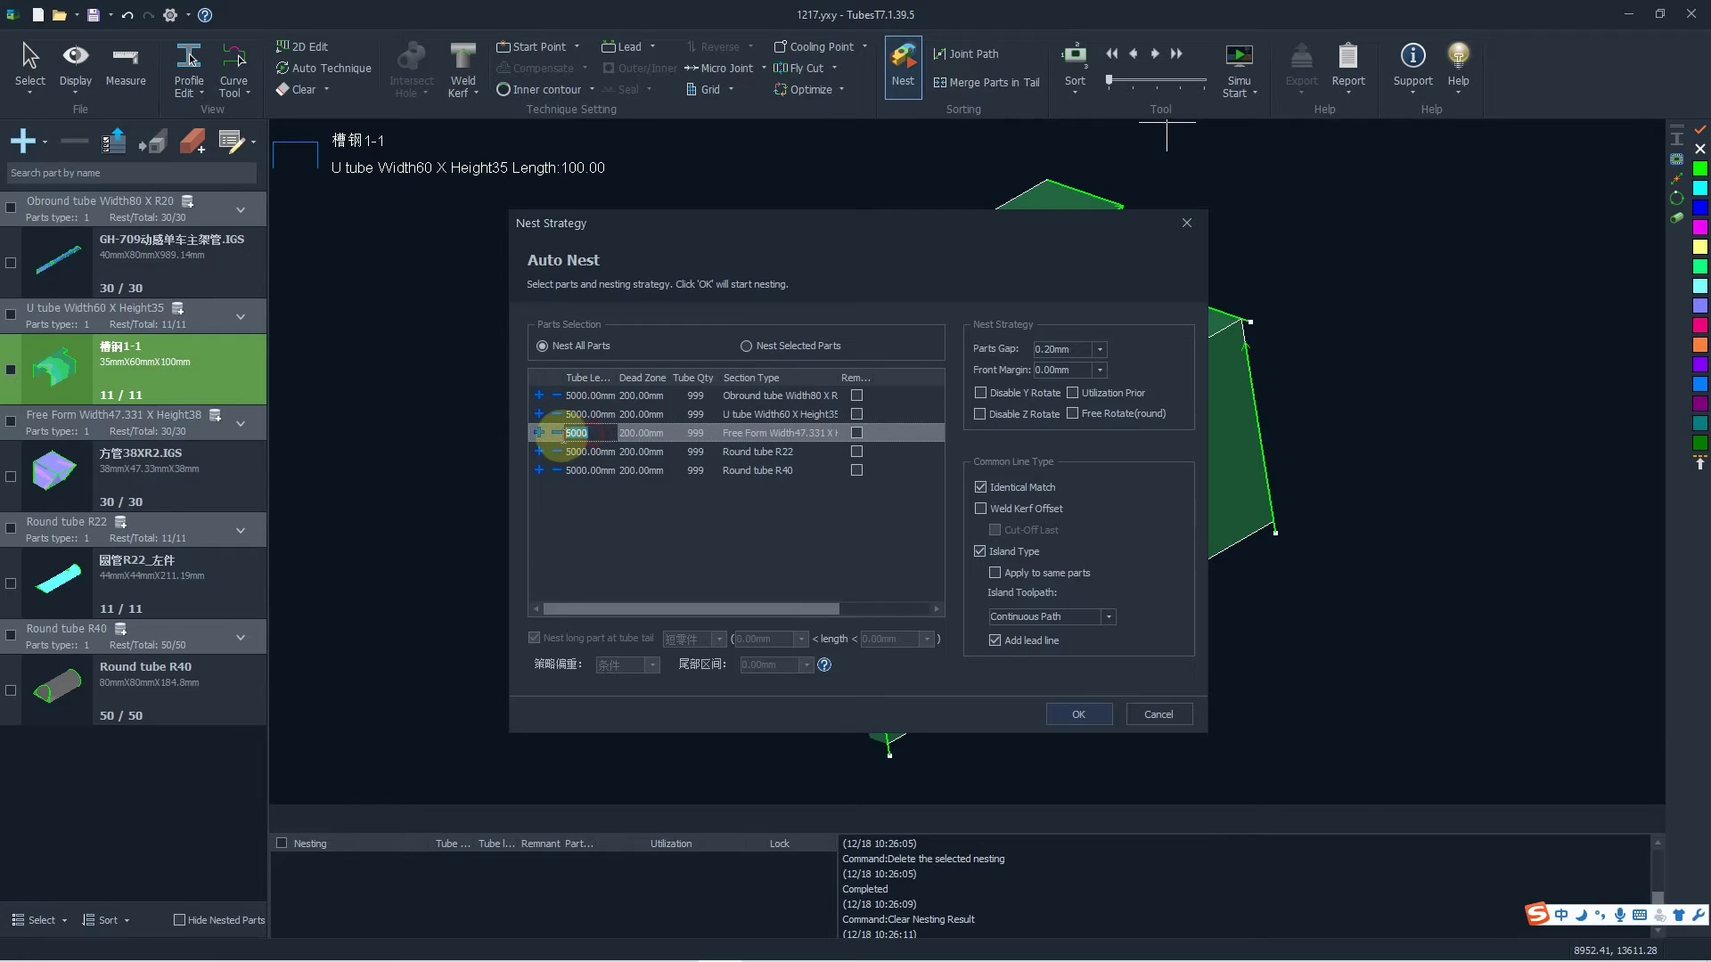
type("60")
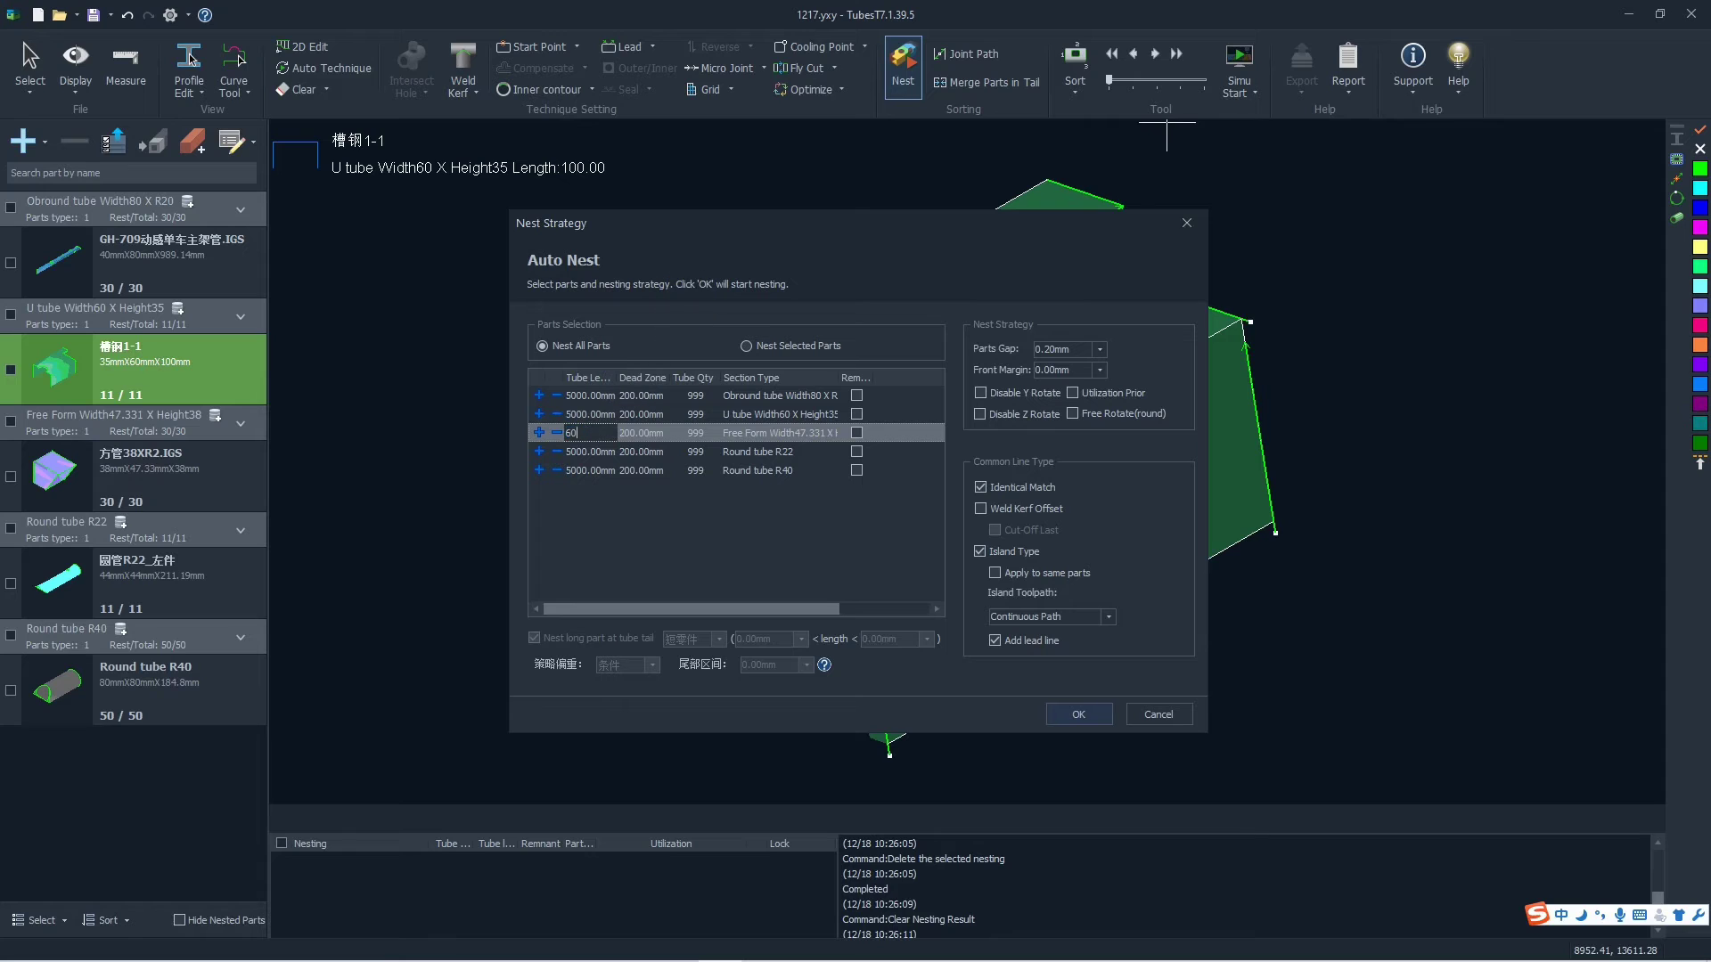
Step: Review the dead zone, tube quantity, section type and remnant settings in the list of tubes for nesting
left_click(638, 394)
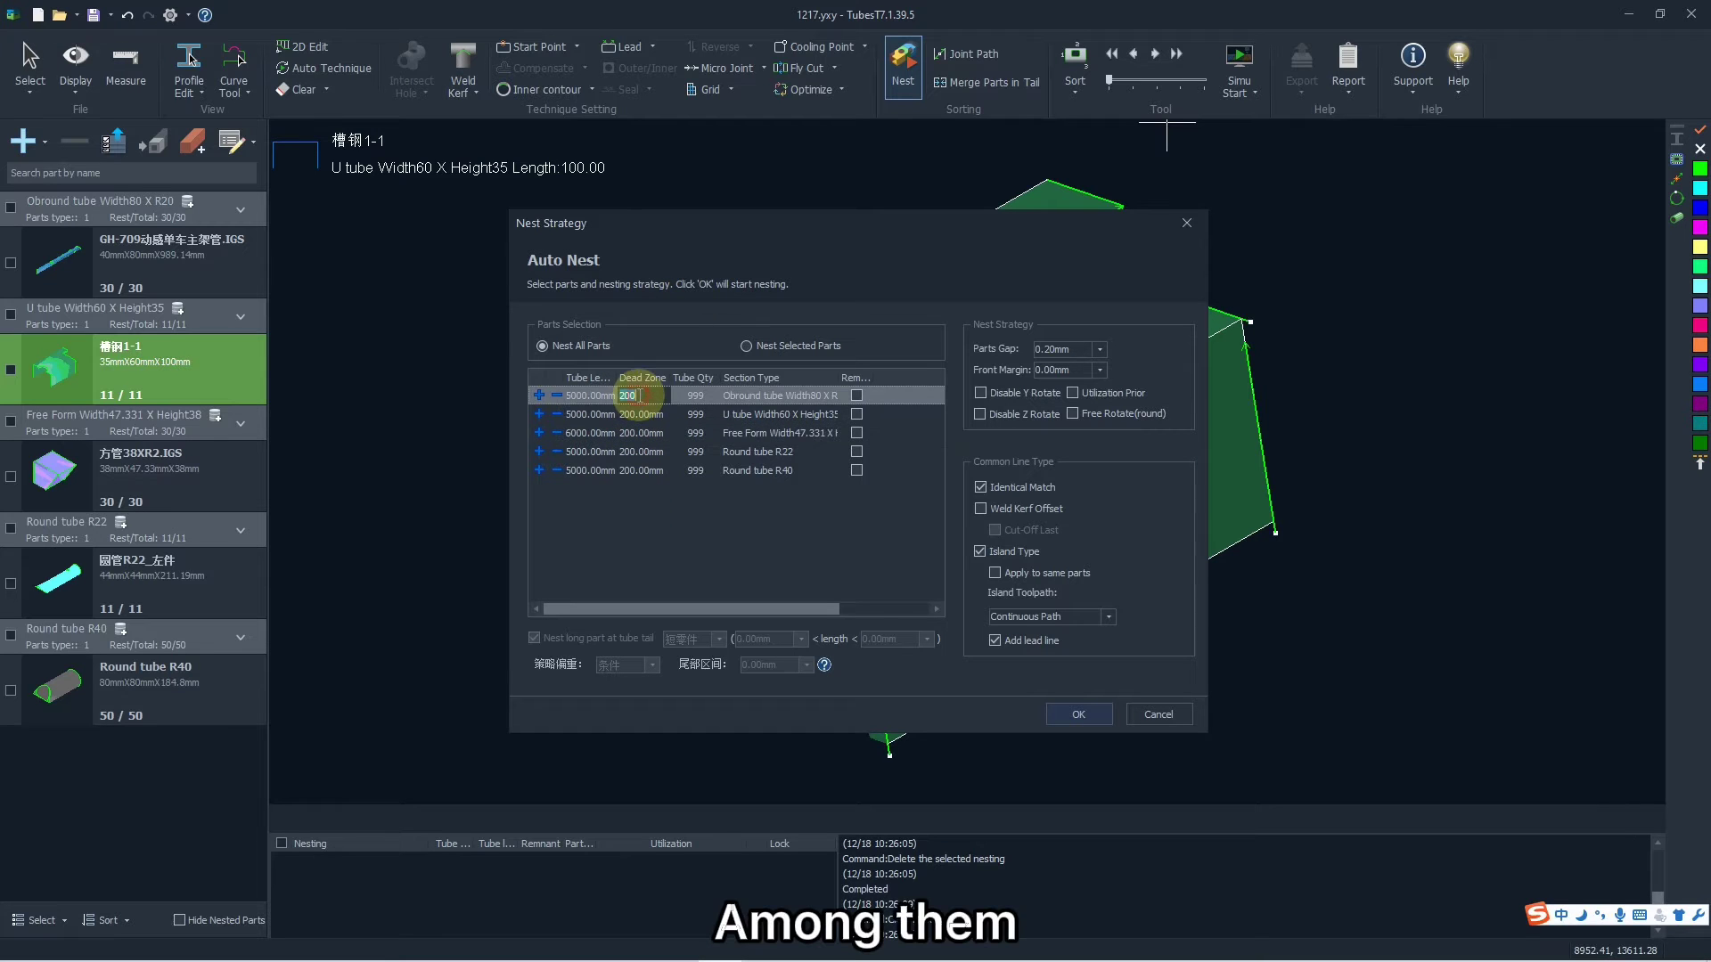
left_click_drag(645, 395, 608, 396)
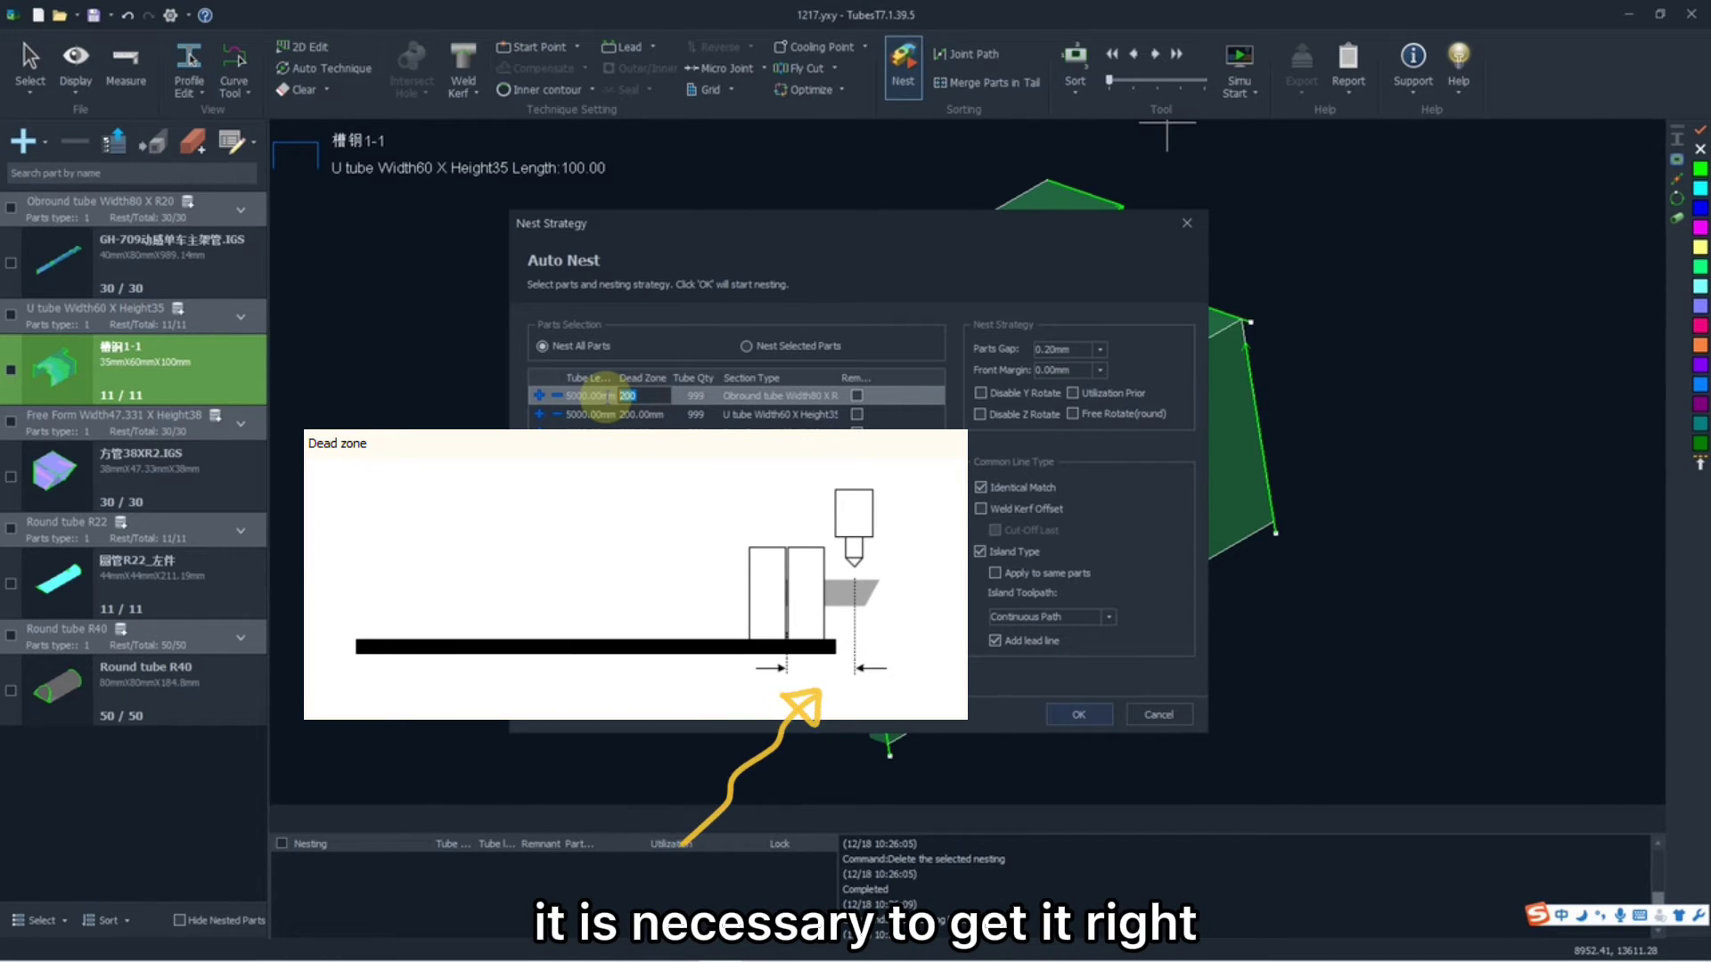
double_click(634, 414)
double_click(701, 397)
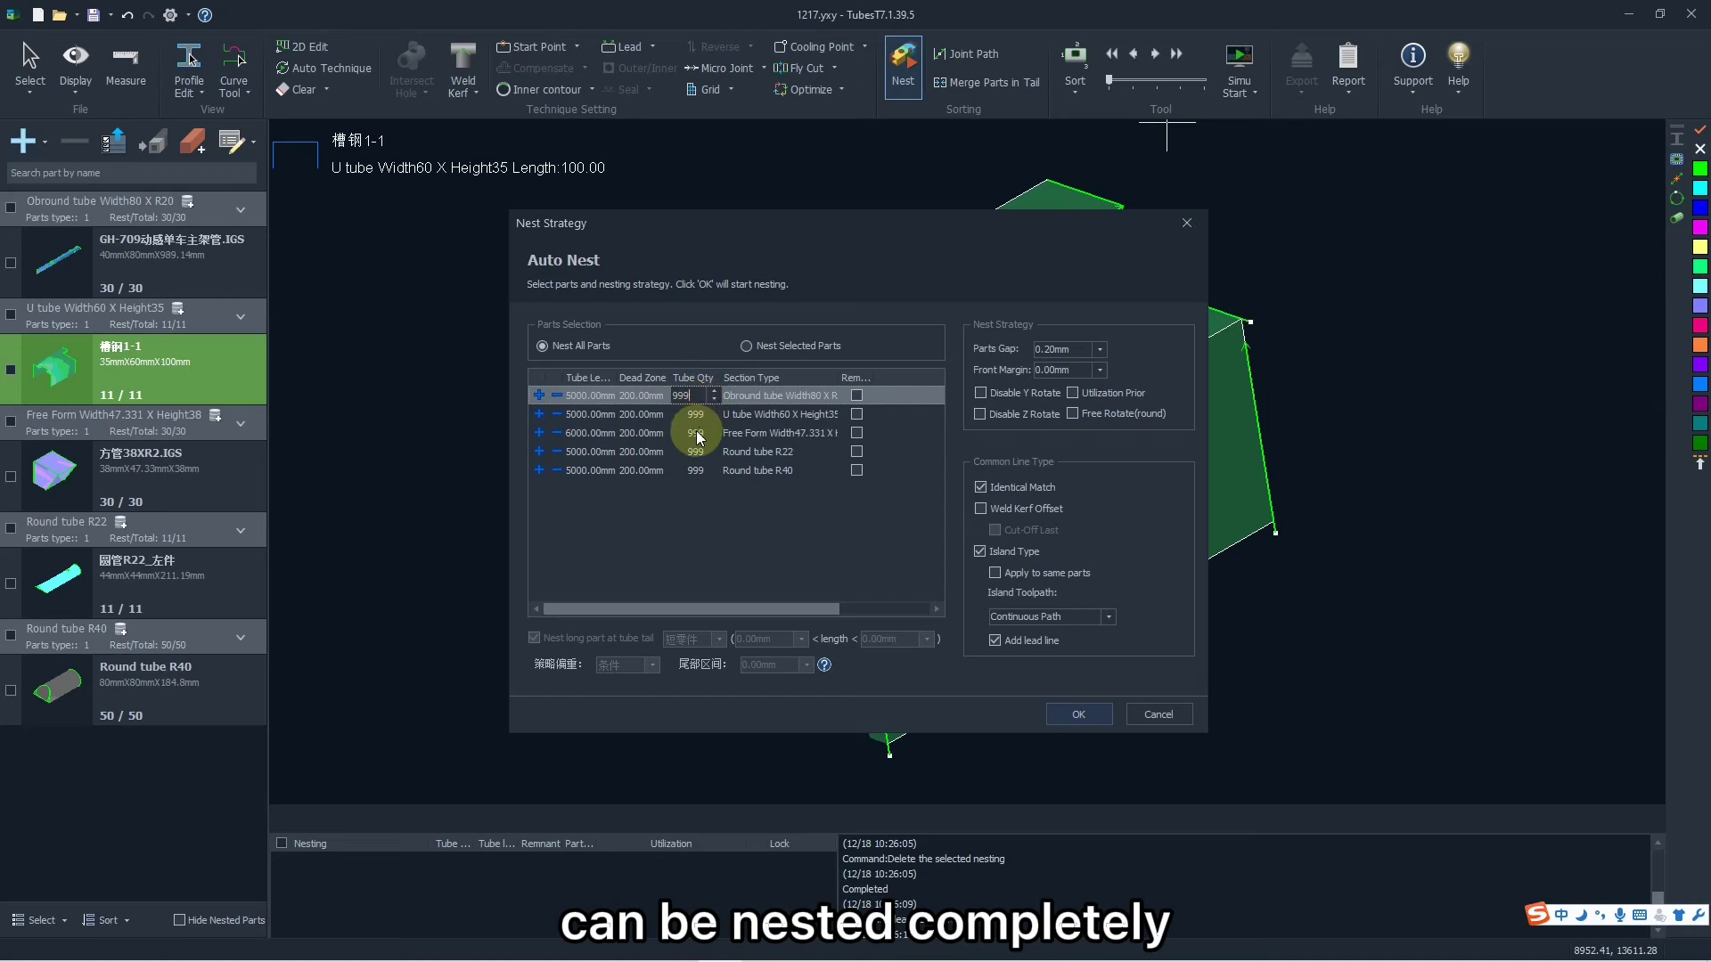
left_click(693, 394)
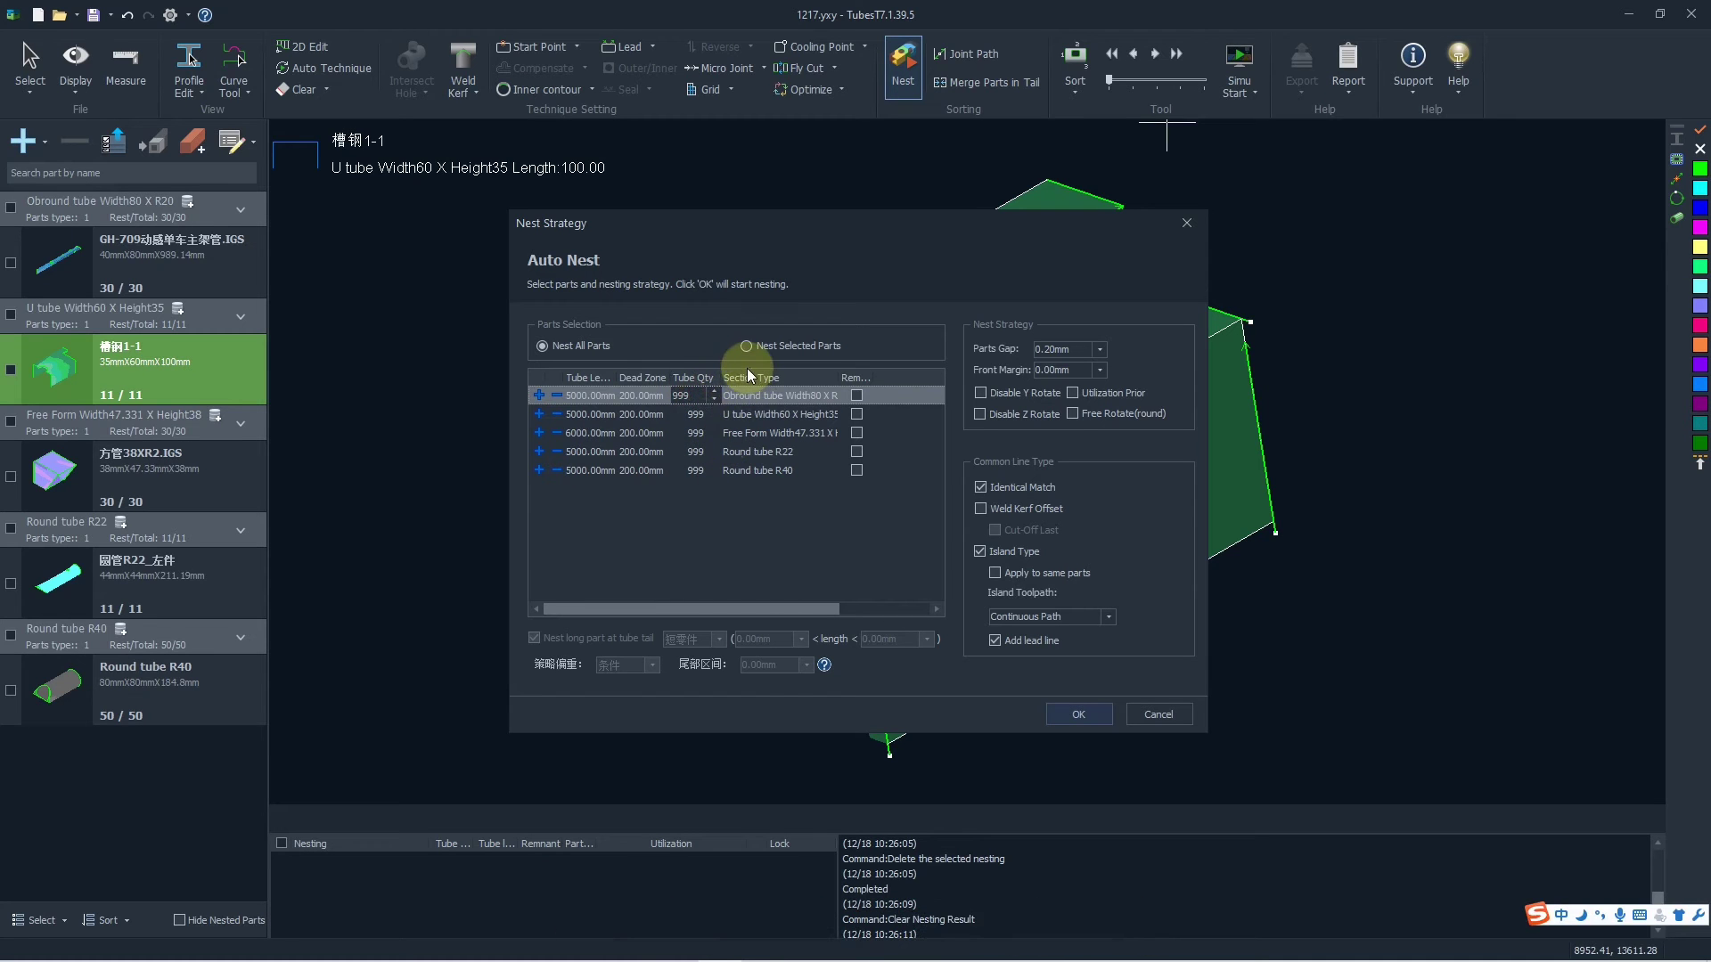
left_click(762, 394)
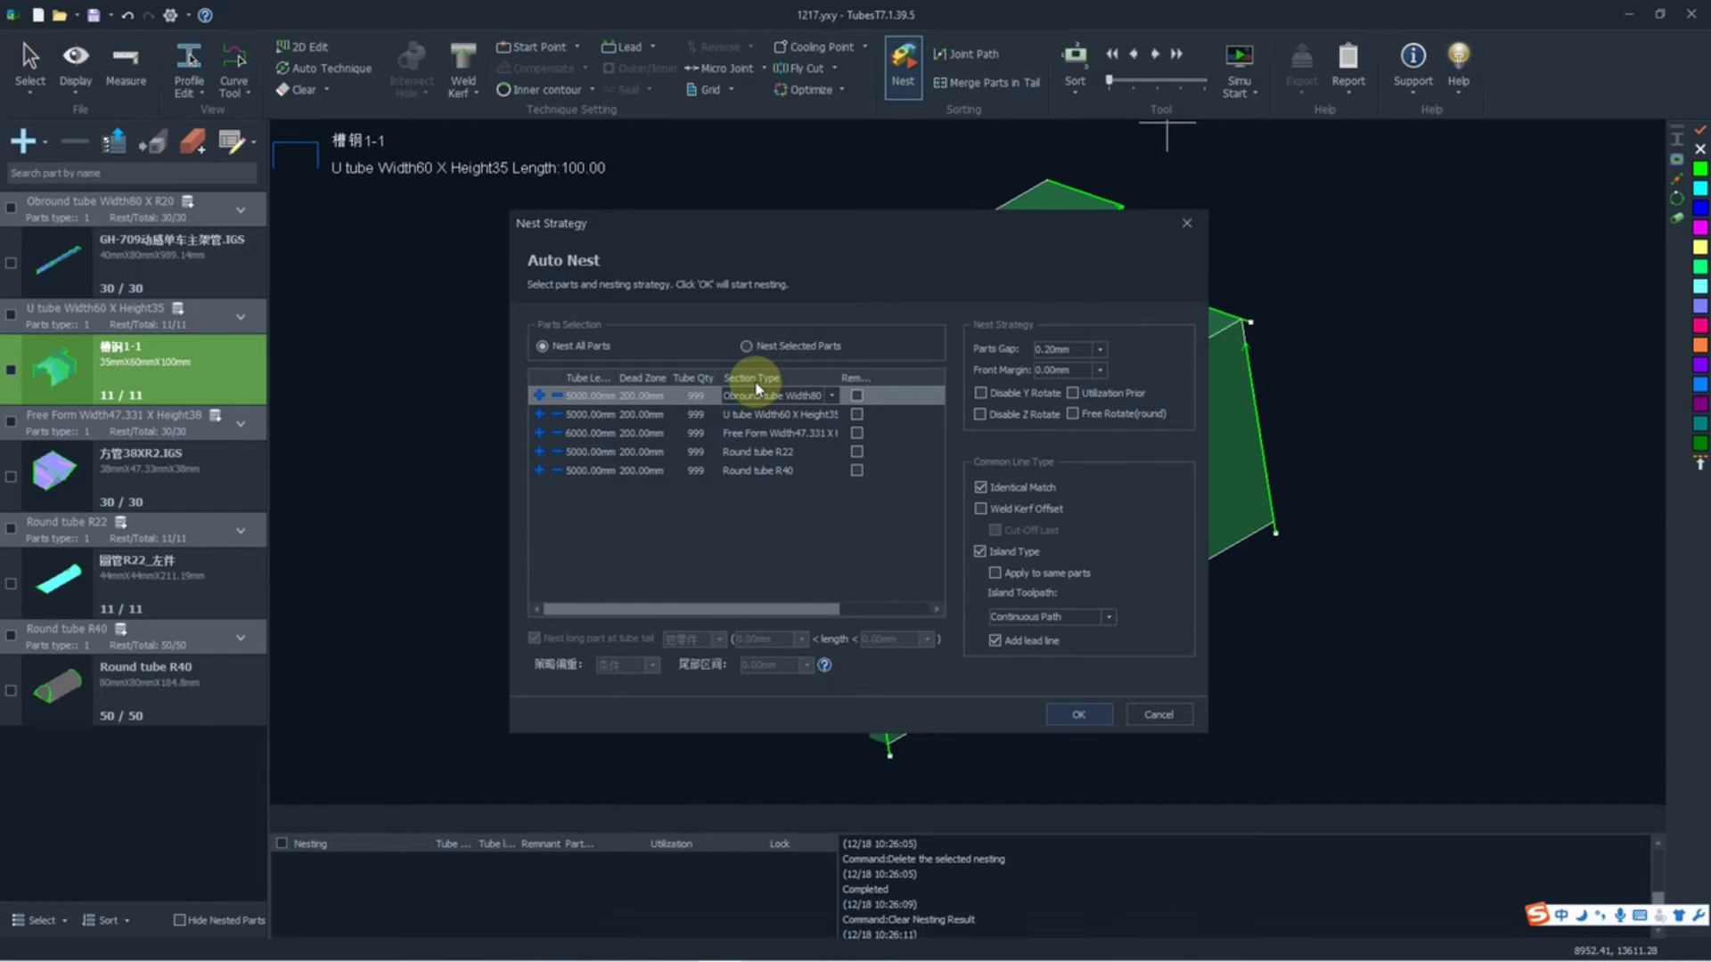
left_click(848, 389)
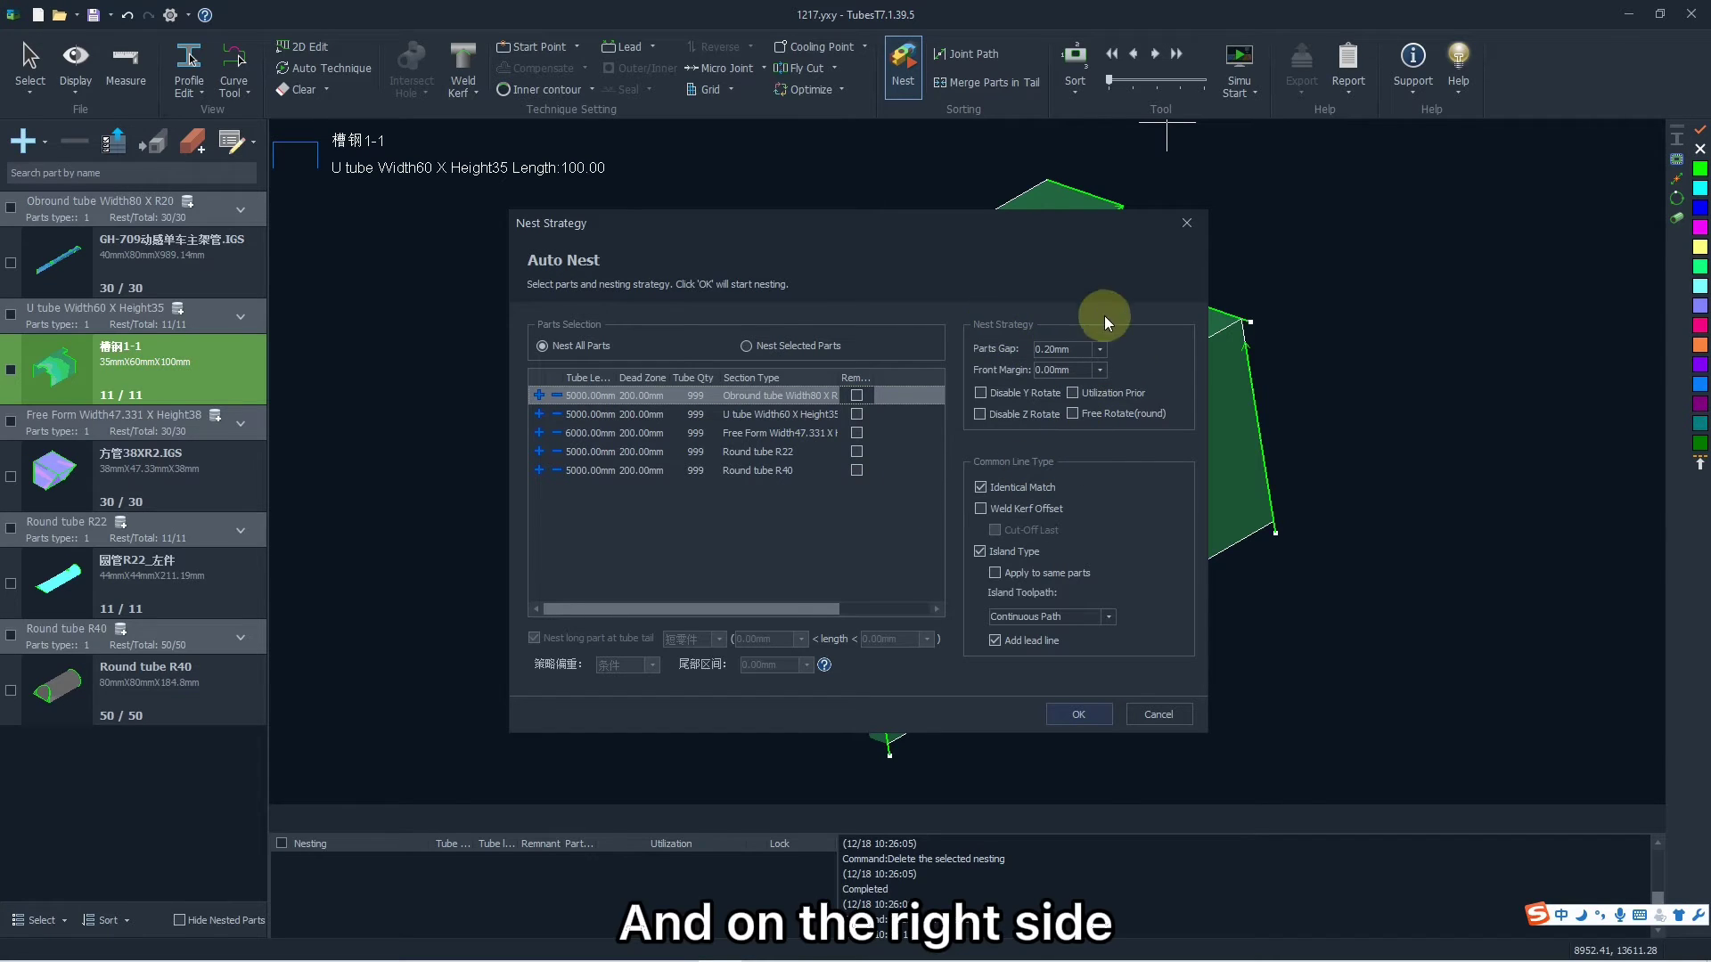
Step: Set the parts gap to 2 mm and run the automatic nesting of all parts
left_click(1100, 349)
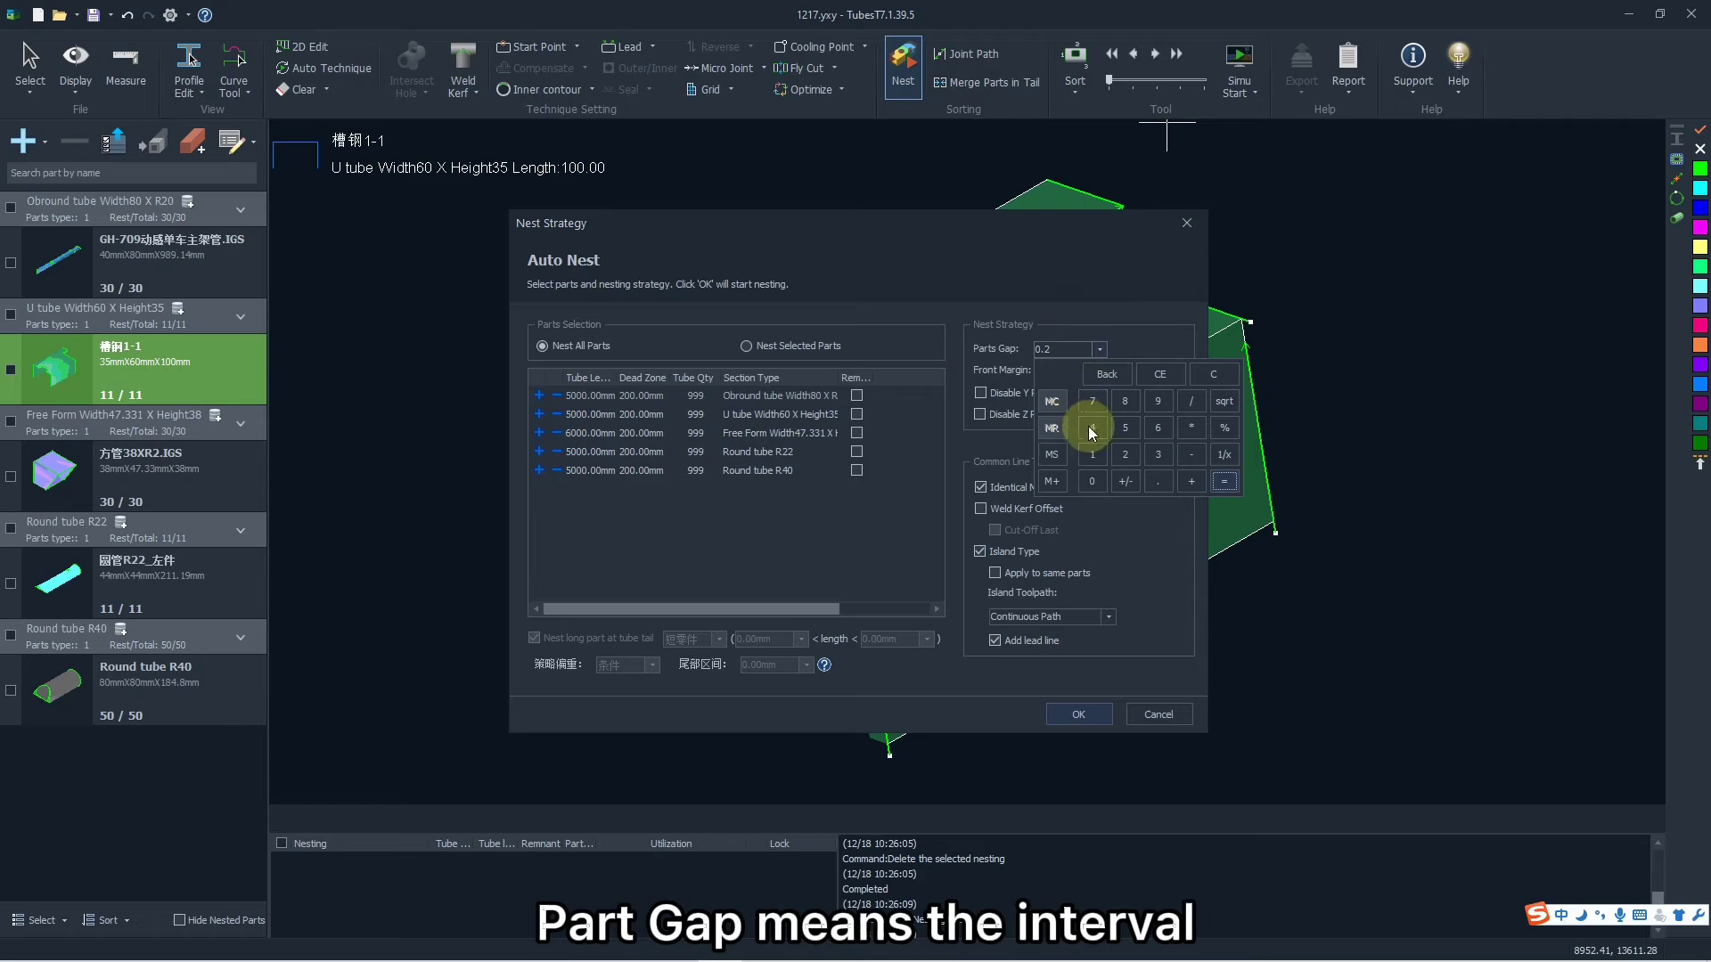
left_click(1124, 455)
left_click(1225, 482)
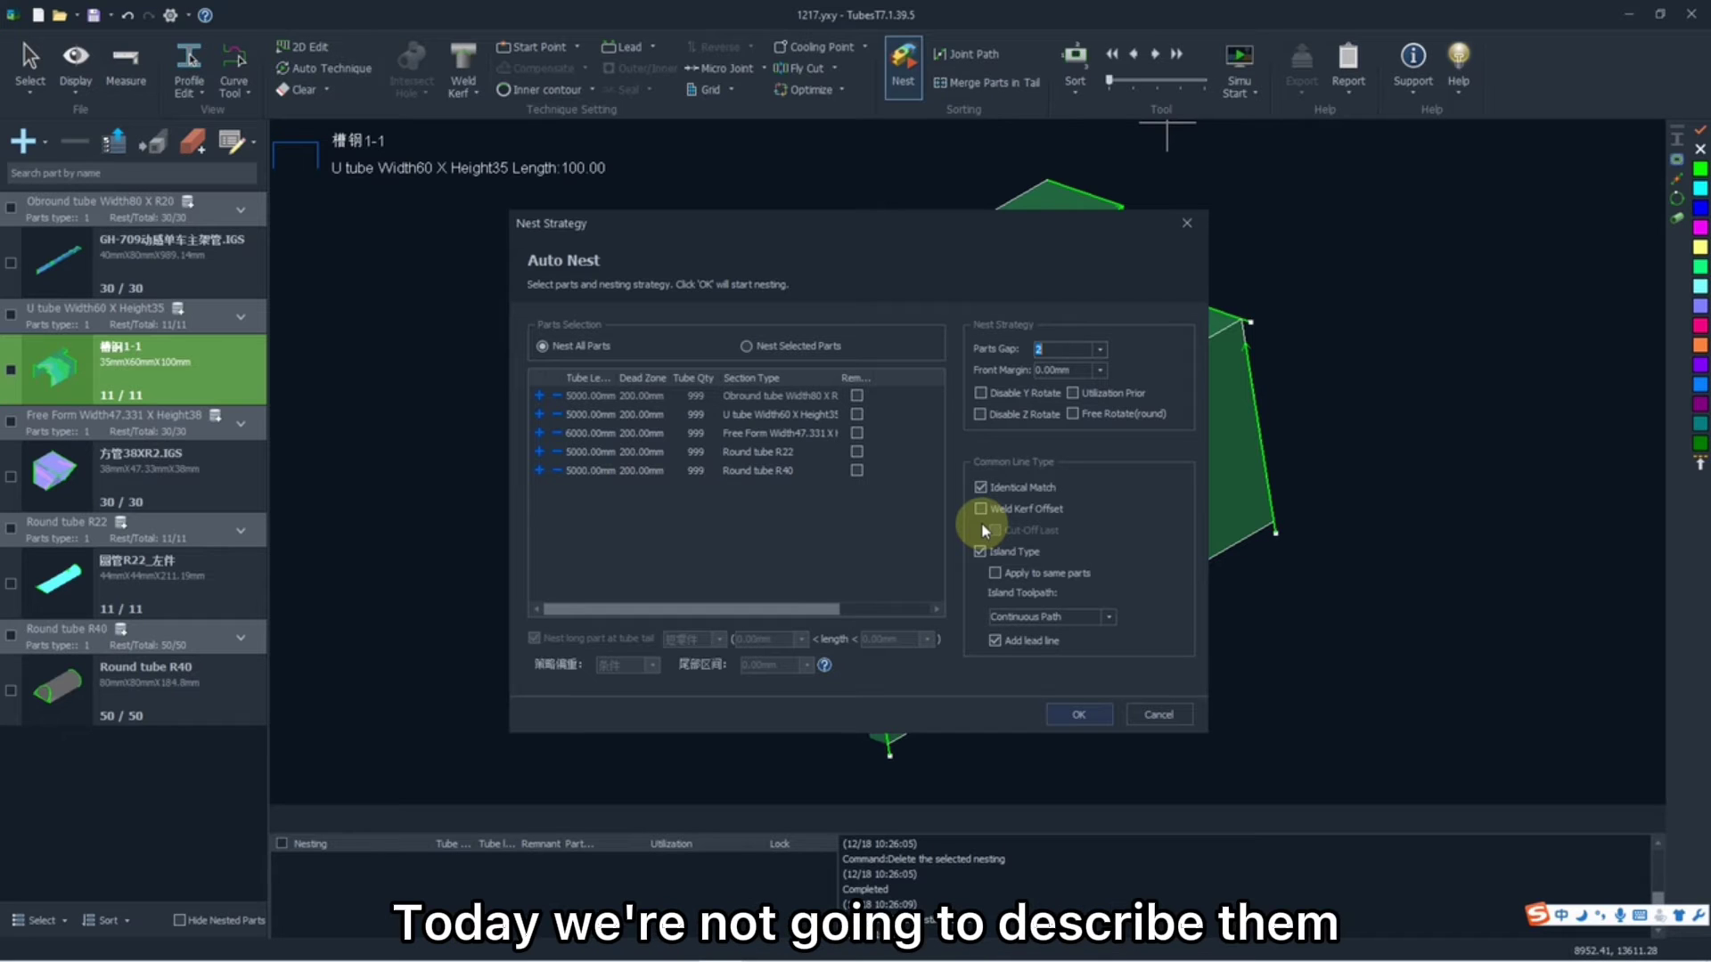
left_click(1064, 713)
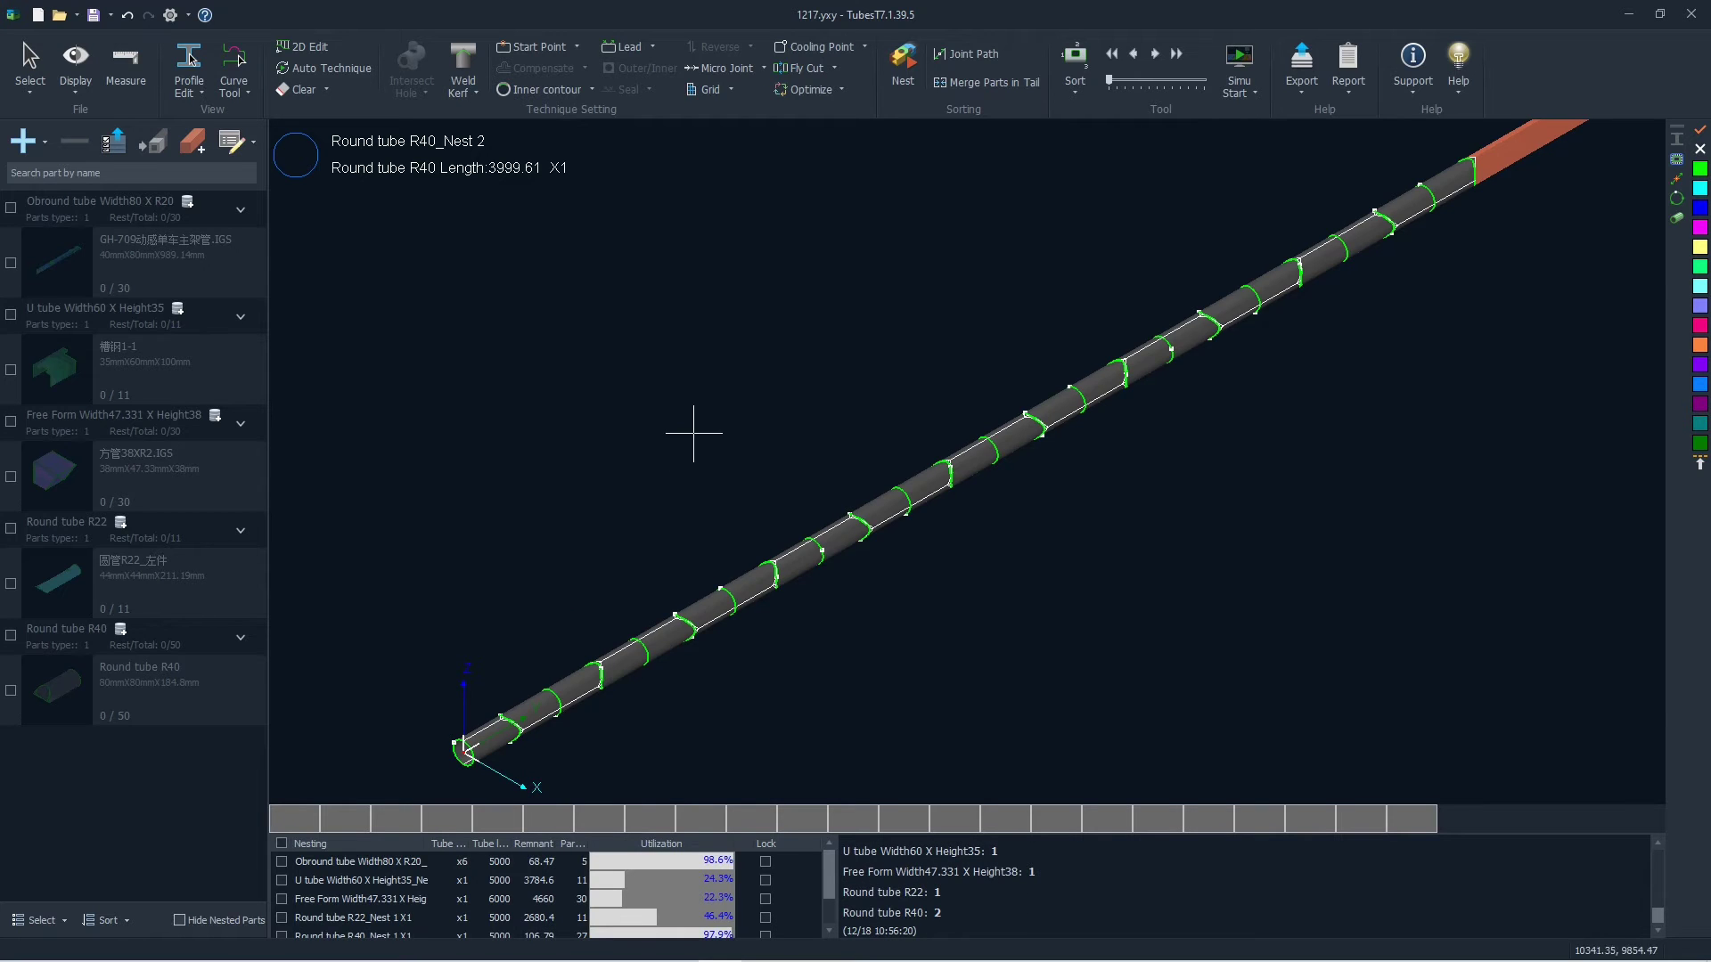
Step: Examine the cut contours and gaps between neighbouring parts on the nested Round tube R40
scroll(687, 431, "down", 3)
scroll(680, 485, "up", 2)
scroll(488, 629, "up", 5)
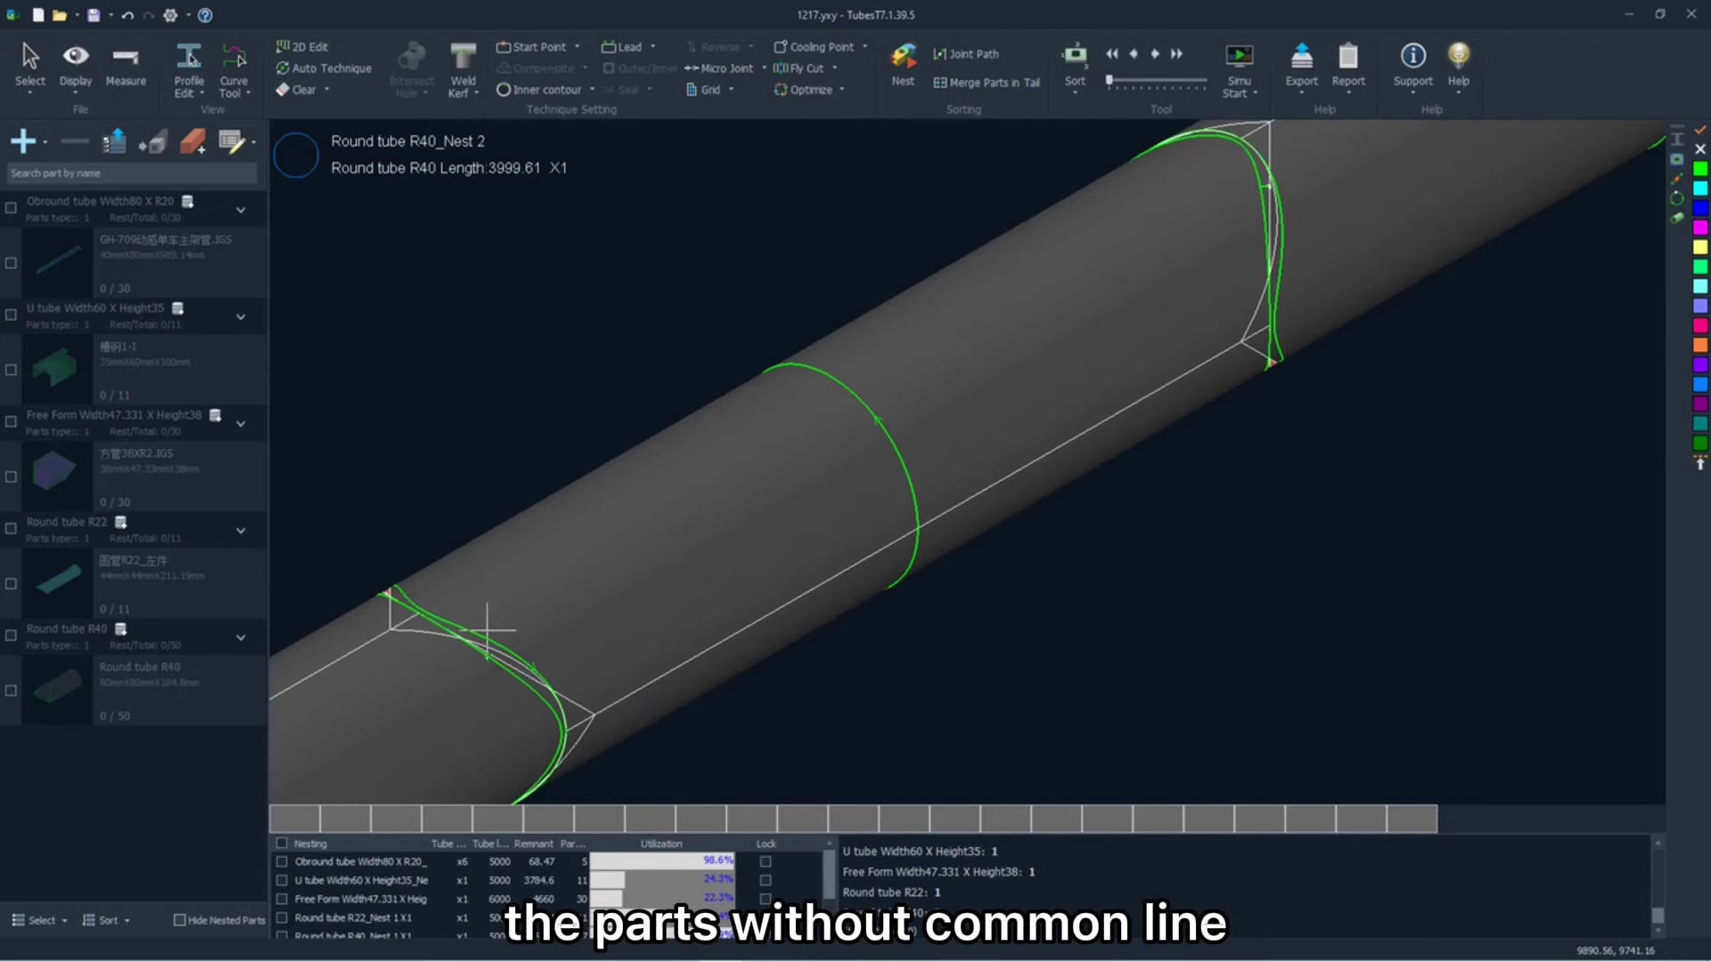
scroll(487, 629, "down", 5)
scroll(746, 477, "down", 2)
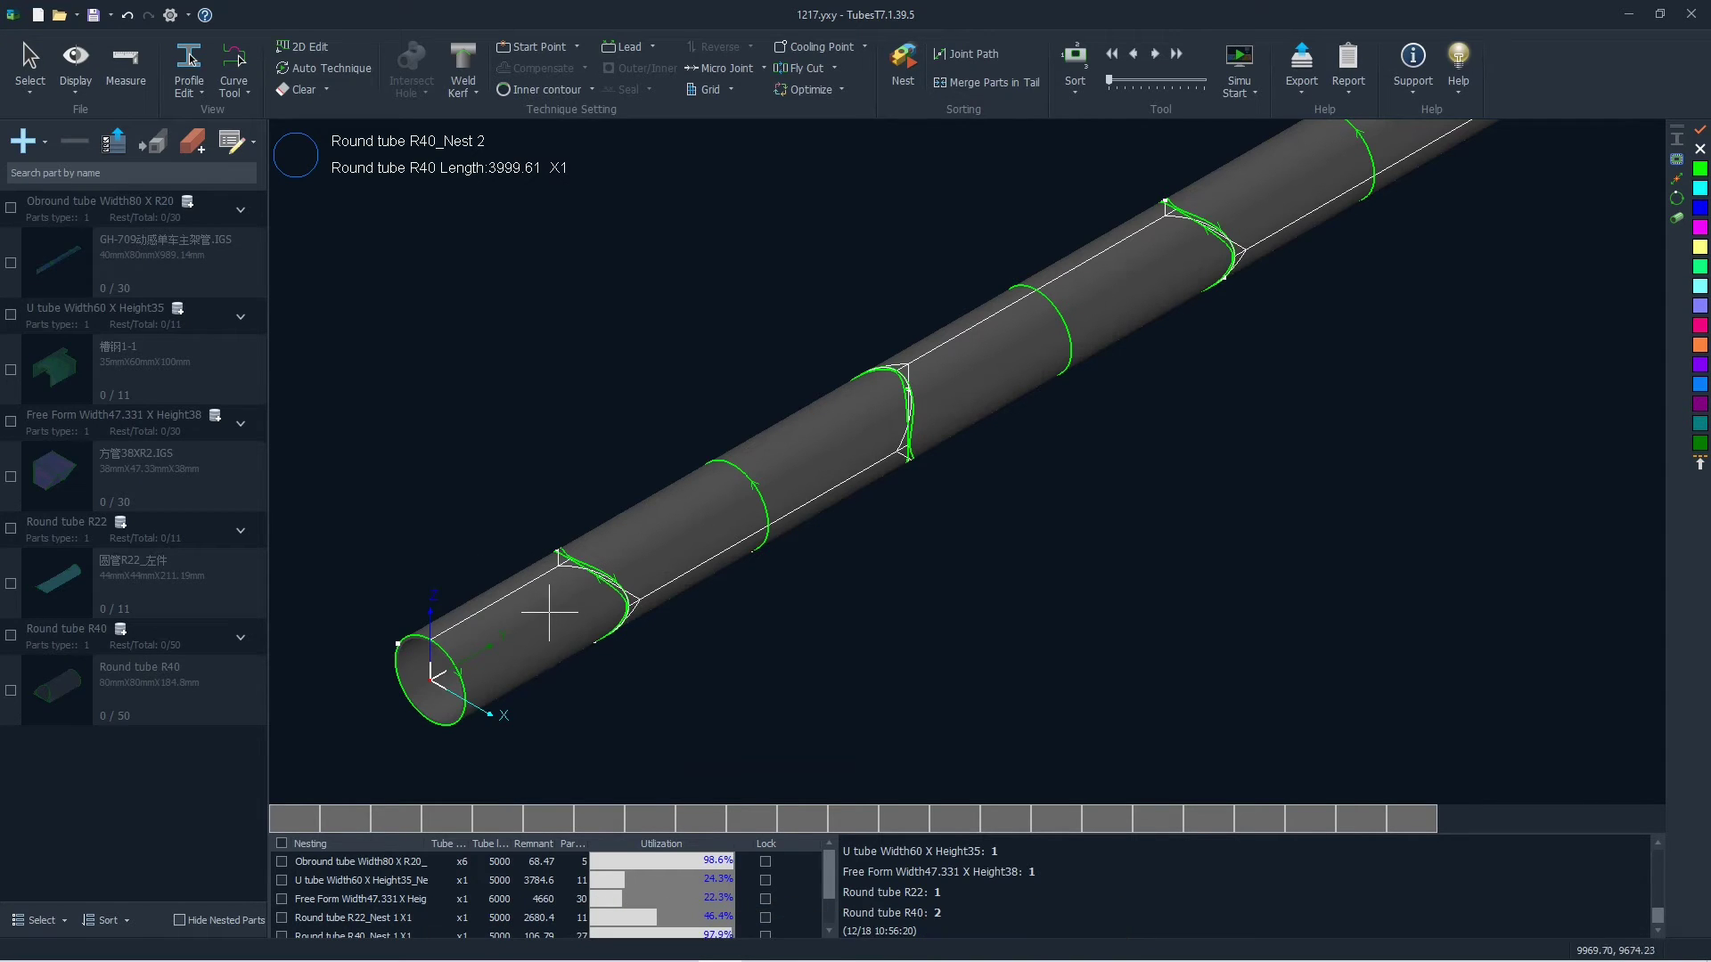
Step: View the nesting results of the obround tube, free-form tube, U tube and Round tube R22 one after another
left_click(464, 861)
left_click(464, 881)
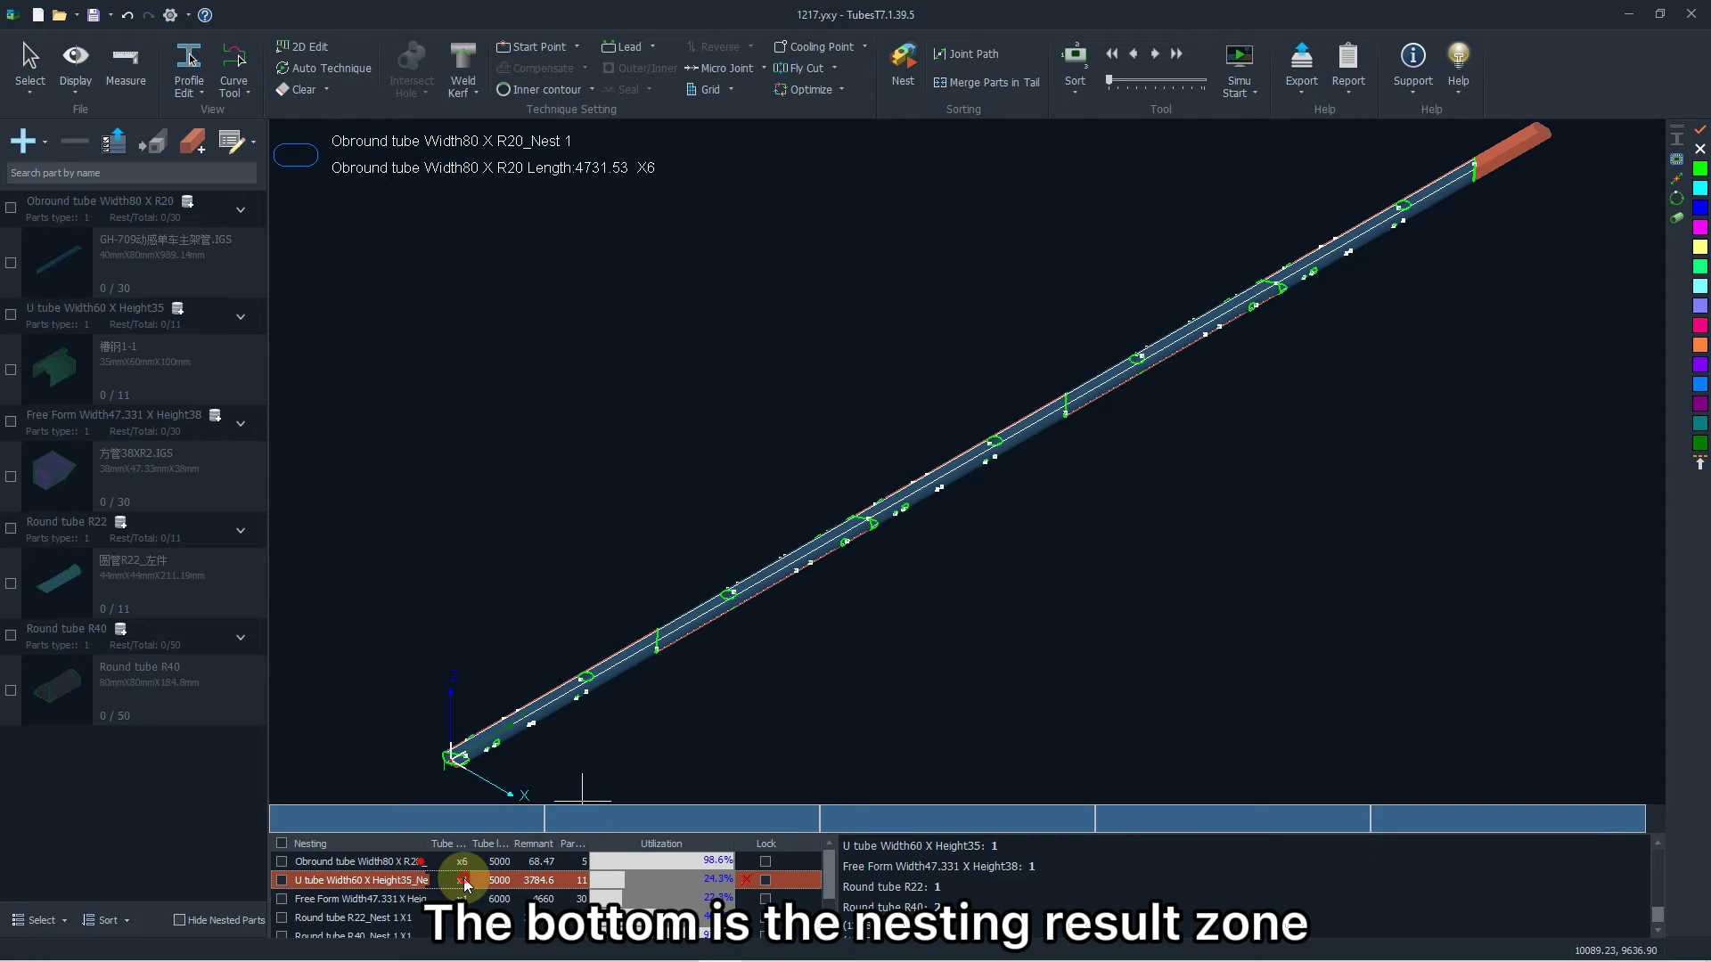
key("Down")
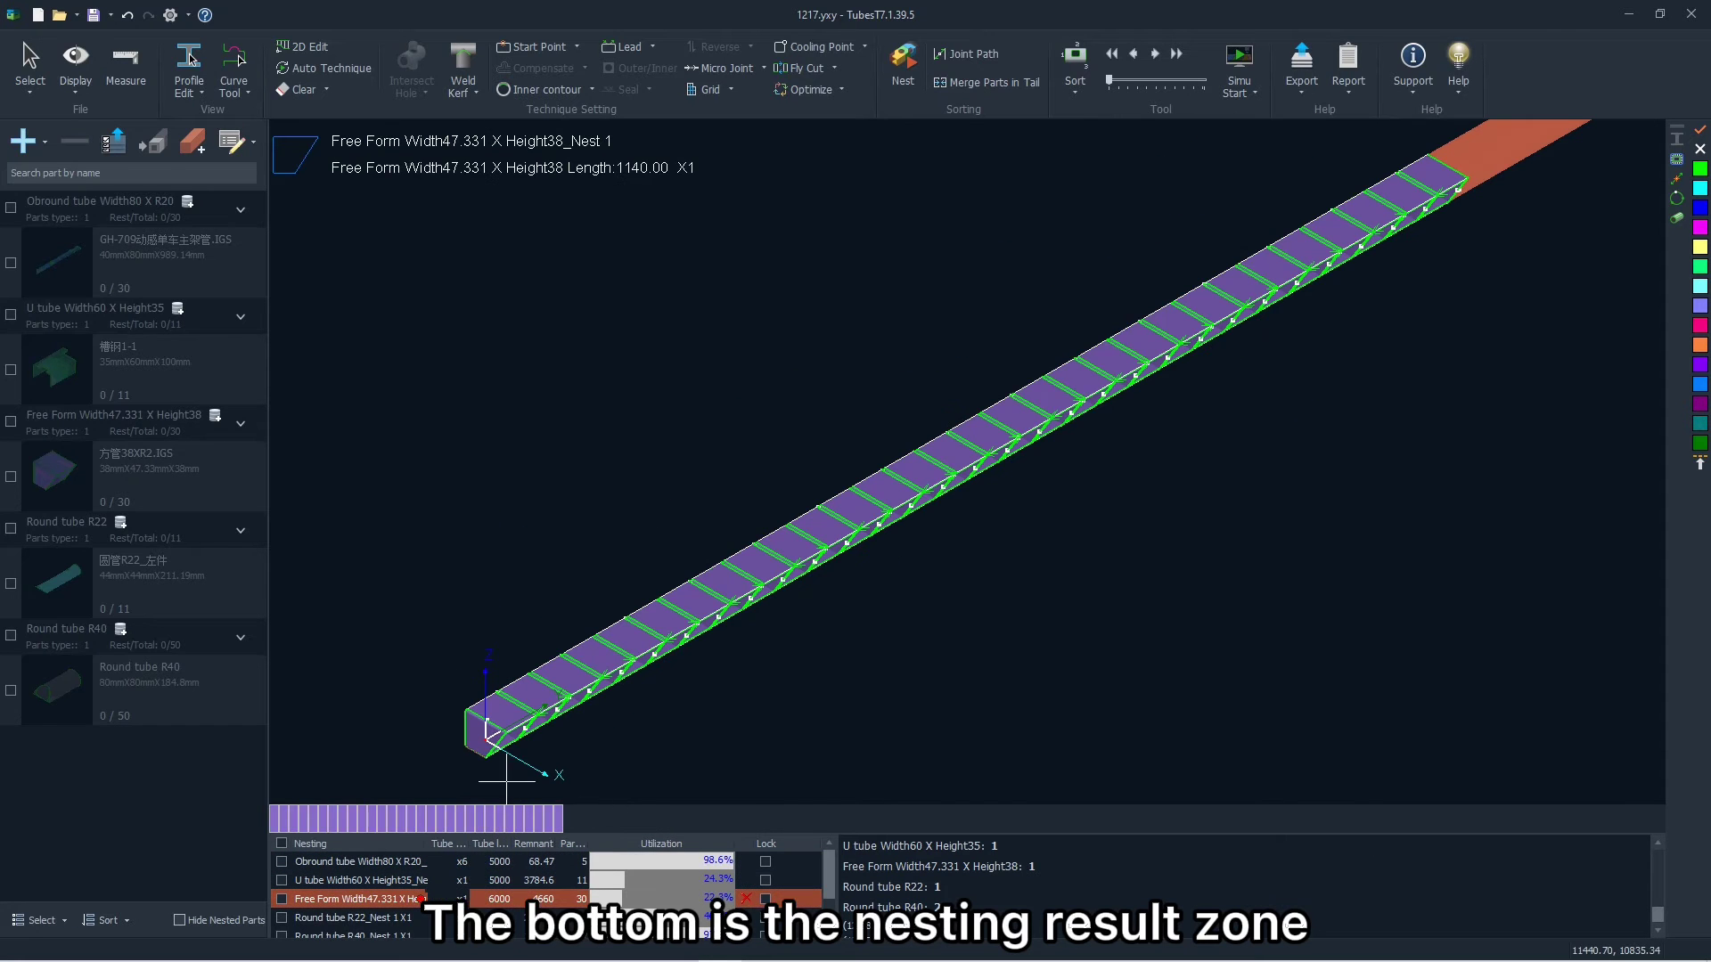
left_click(424, 880)
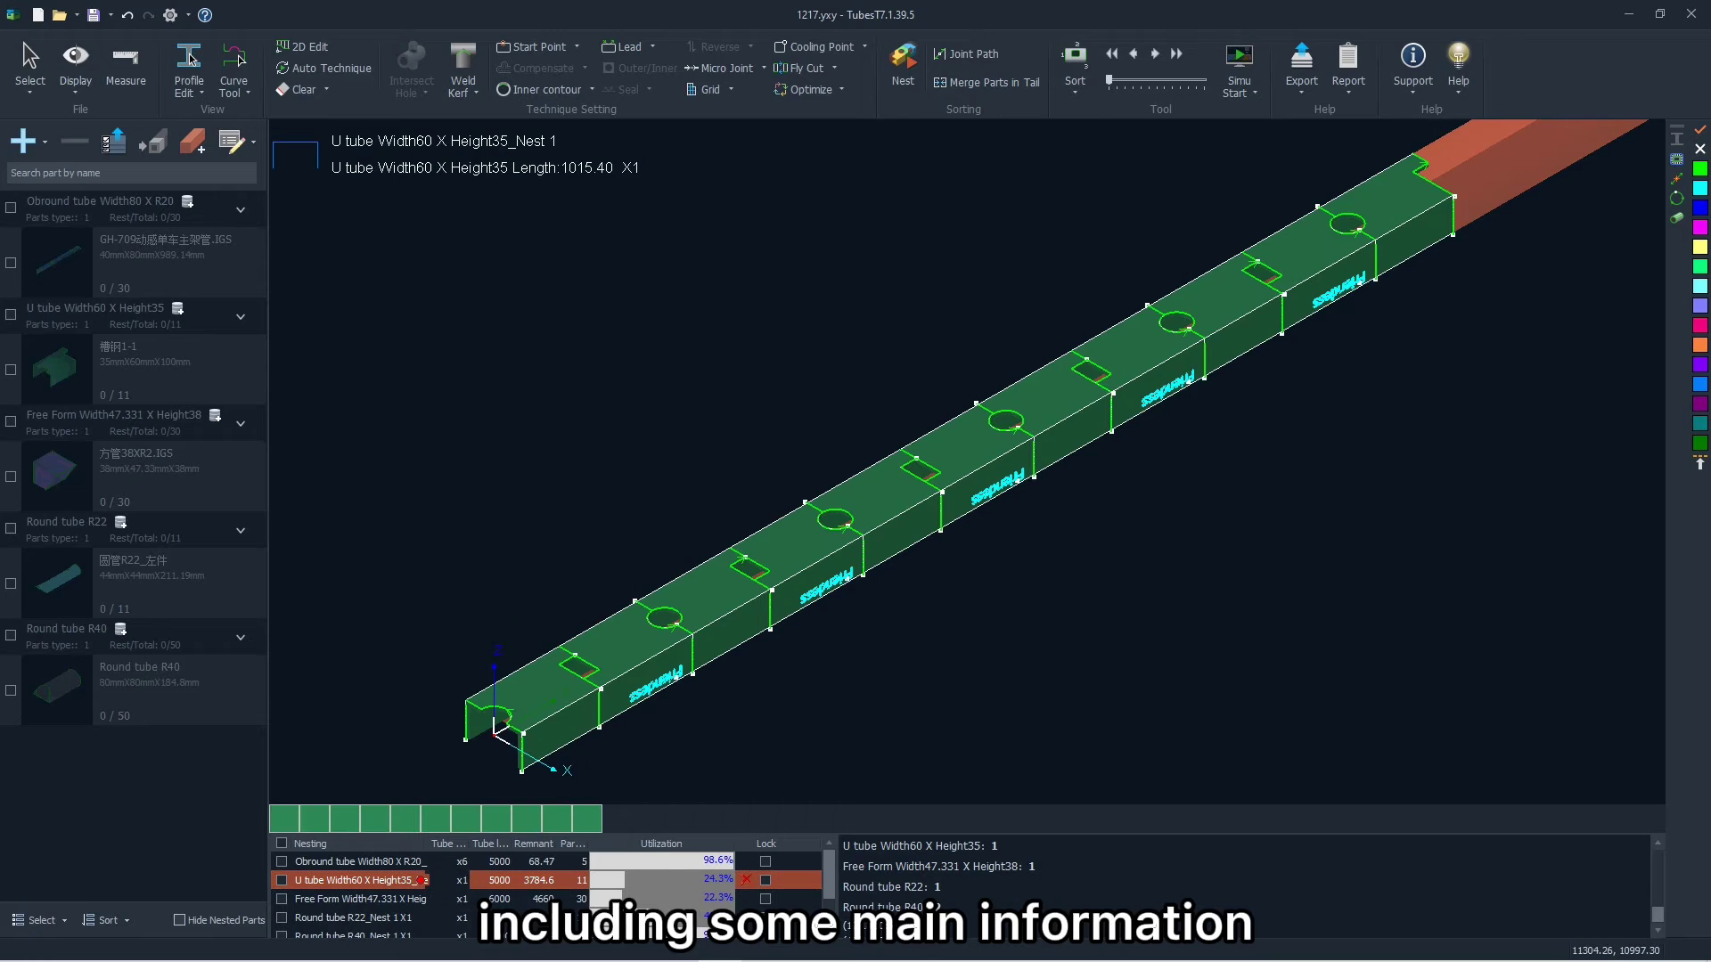
scroll(592, 580, "down", 2)
scroll(600, 603, "up", 4)
scroll(597, 644, "down", 1)
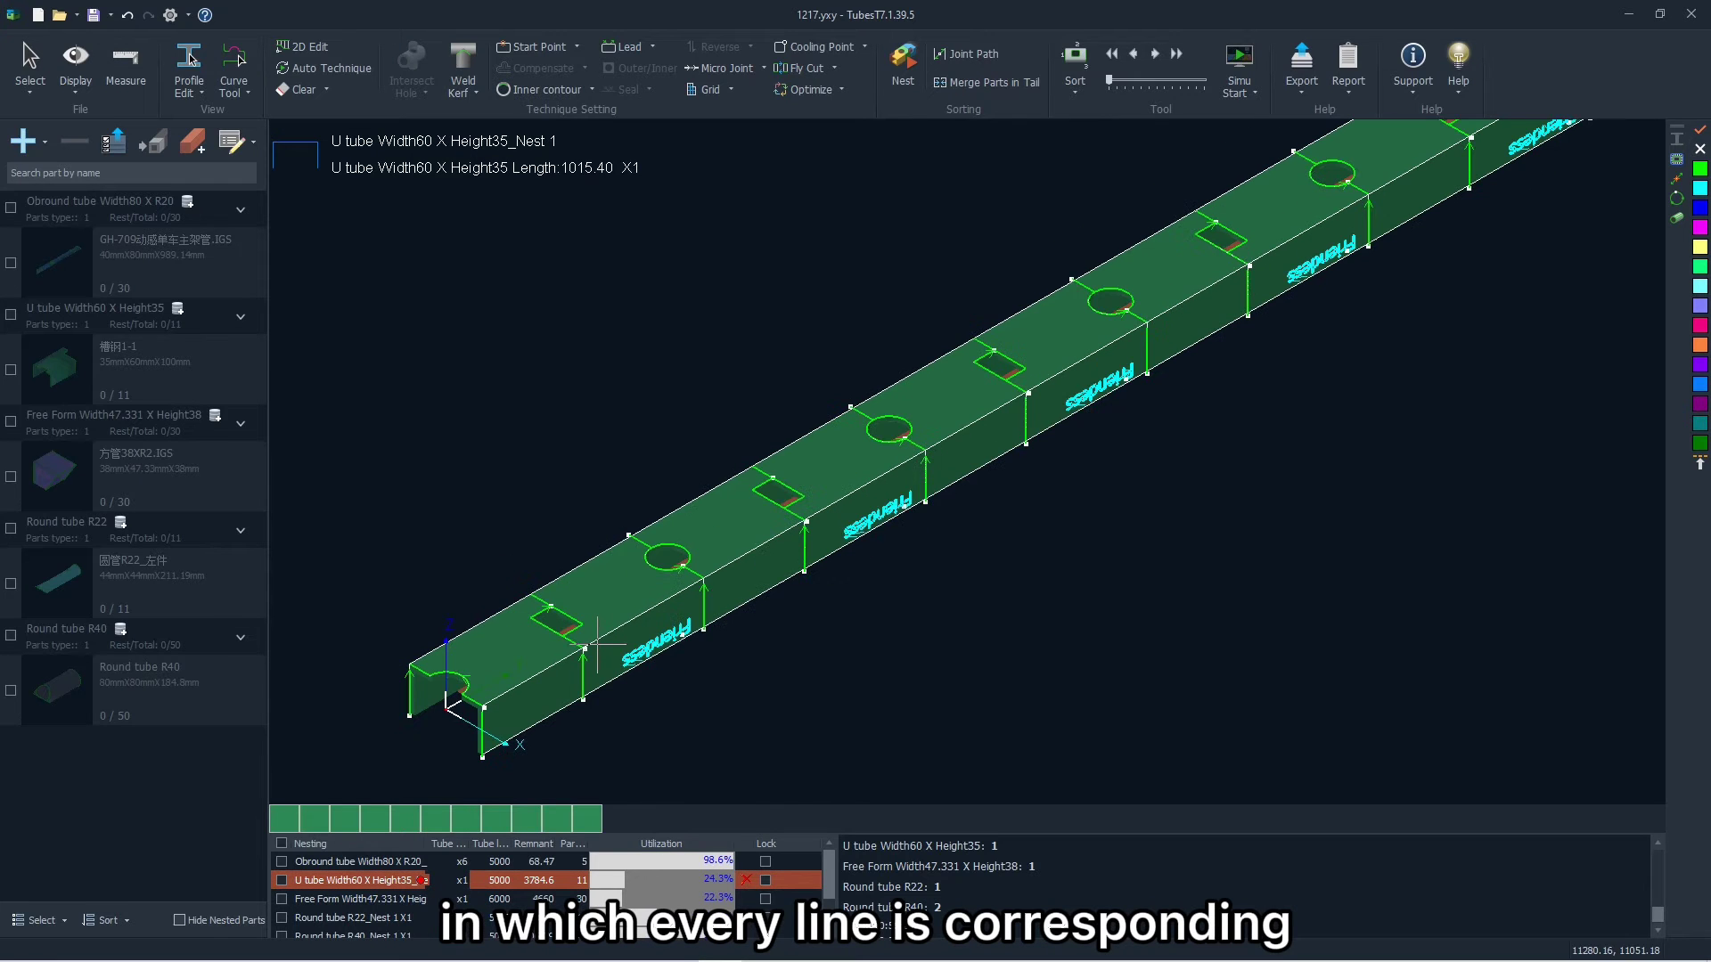
left_click(435, 917)
scroll(544, 731, "up", 3)
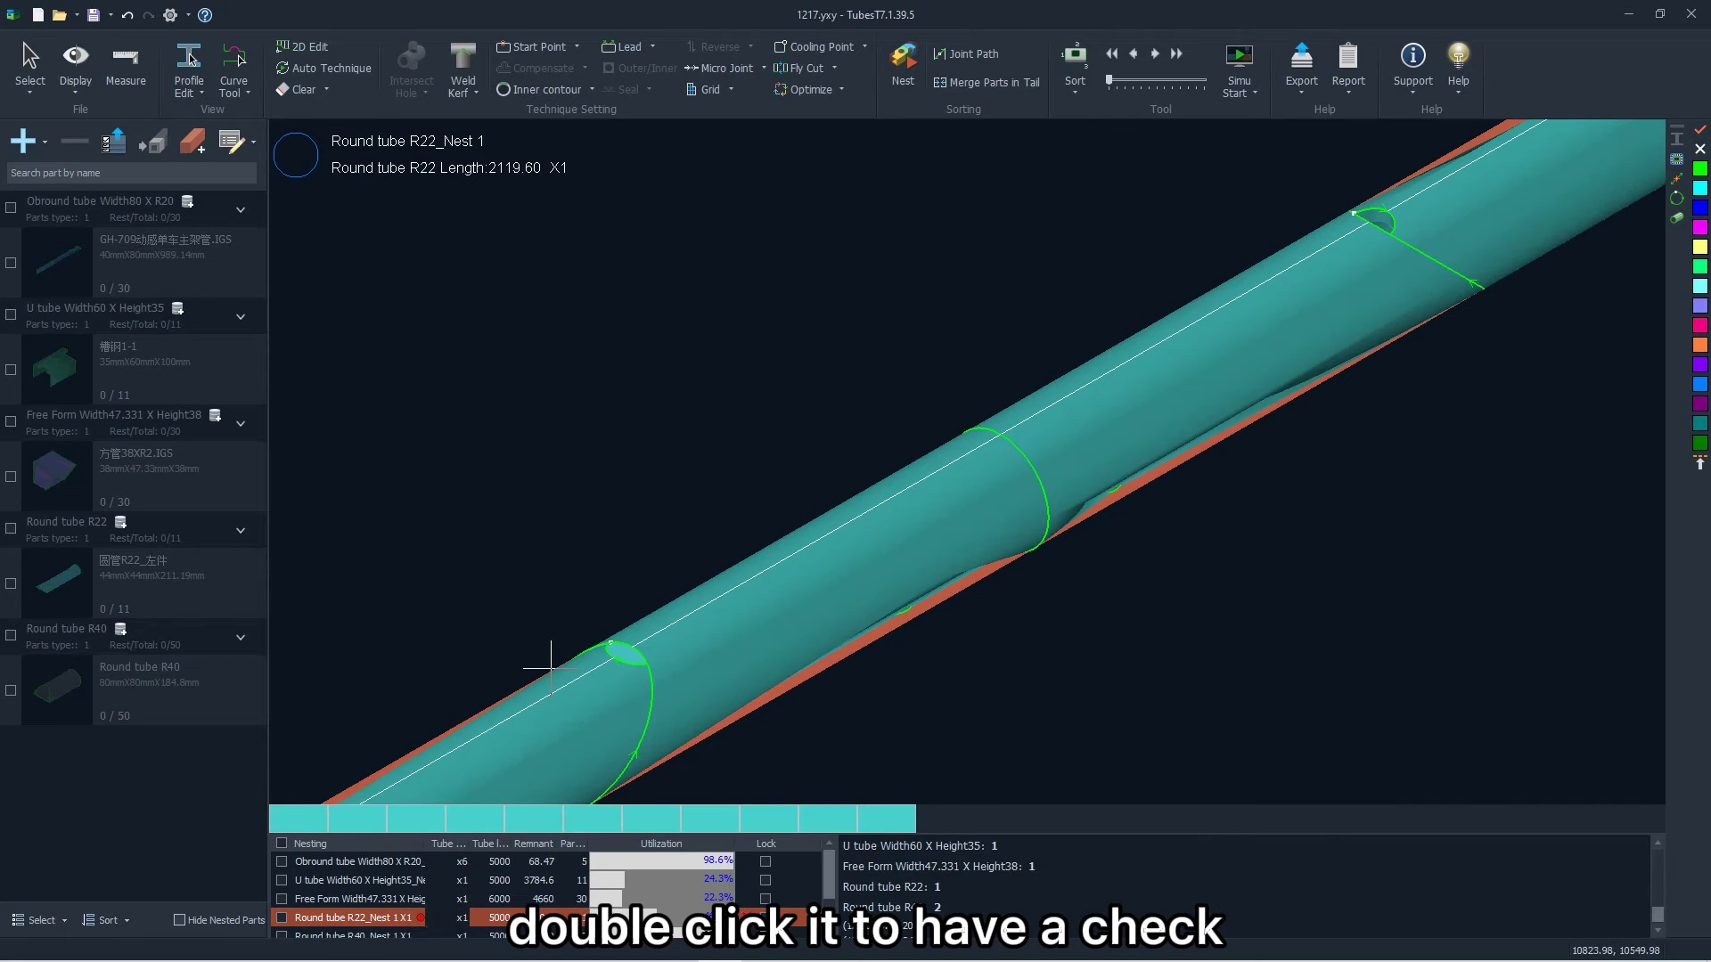
scroll(547, 615, "down", 1)
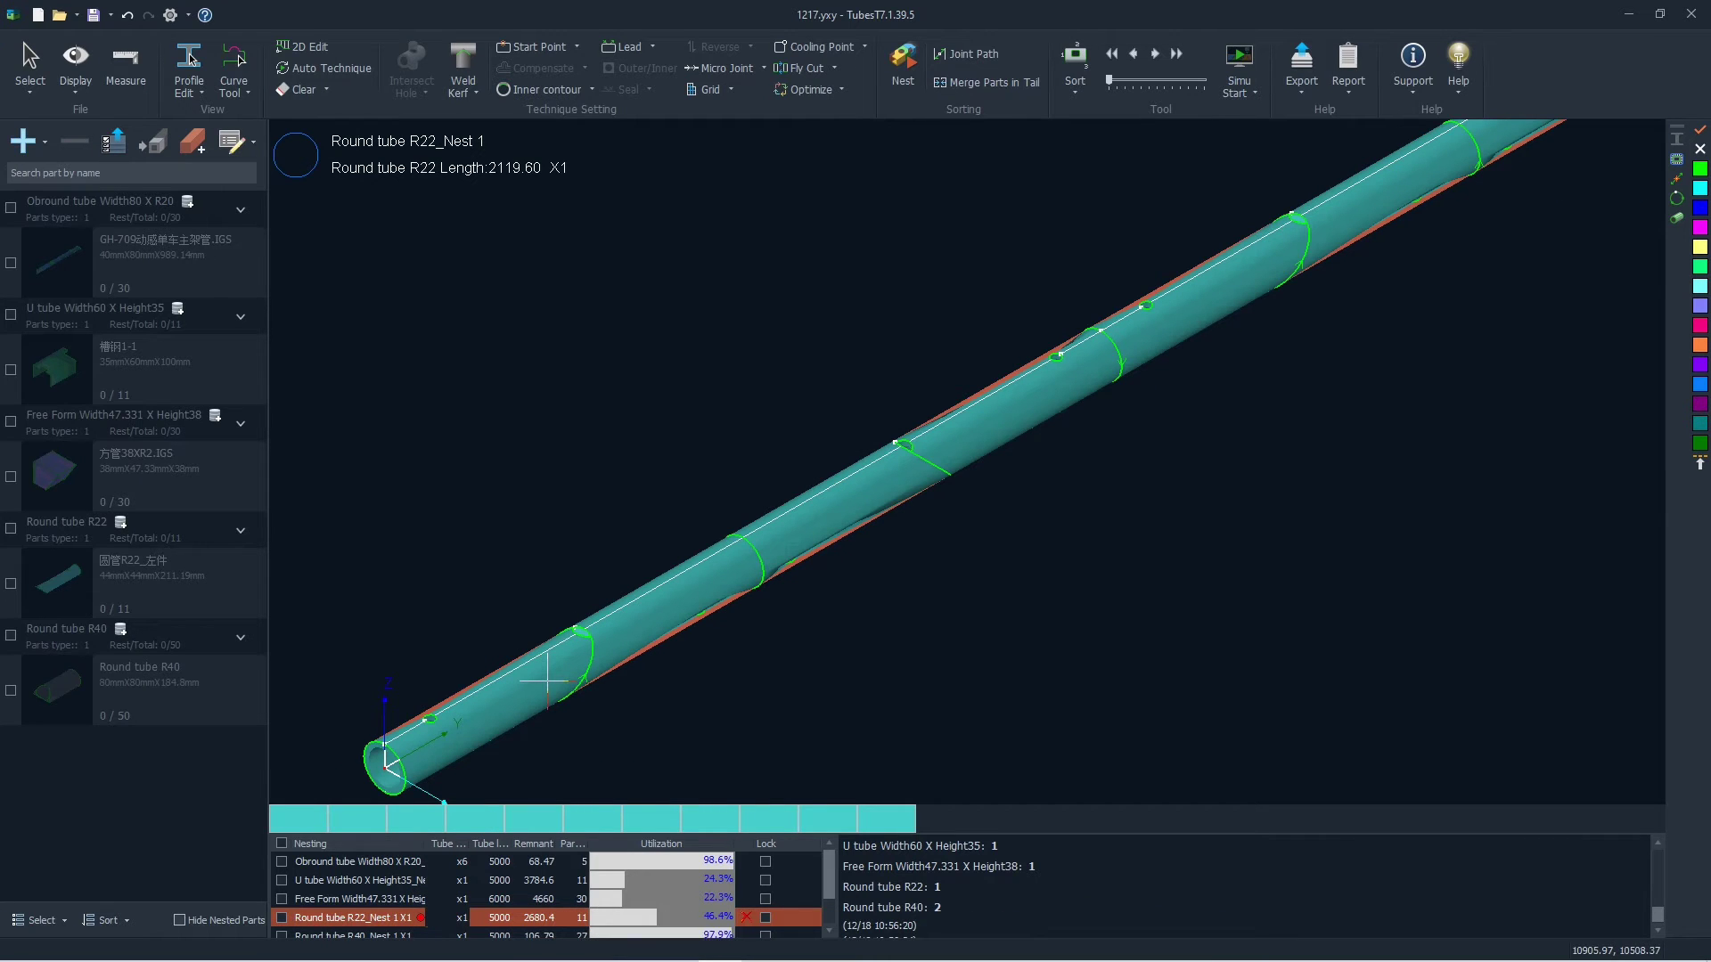
Step: Inspect the obround nesting's name, tube length, utilization and lock fields, and compare the U tube and free-form results
left_click(330, 862)
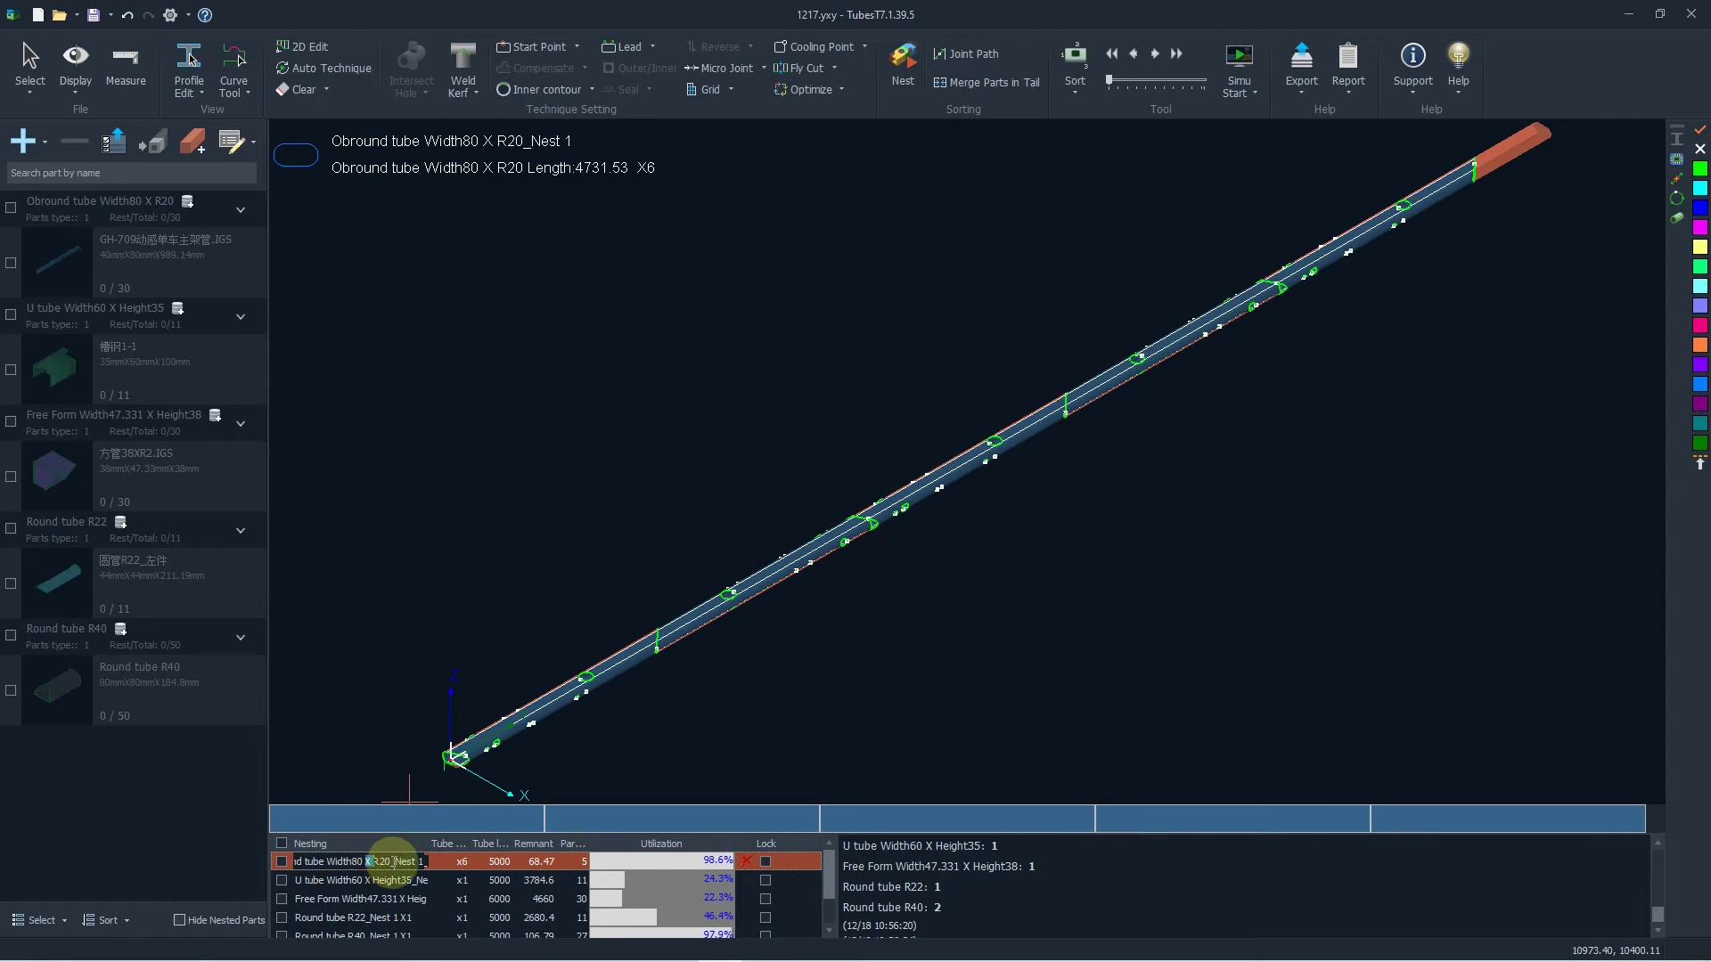
left_click_drag(393, 861, 290, 864)
left_click(354, 864)
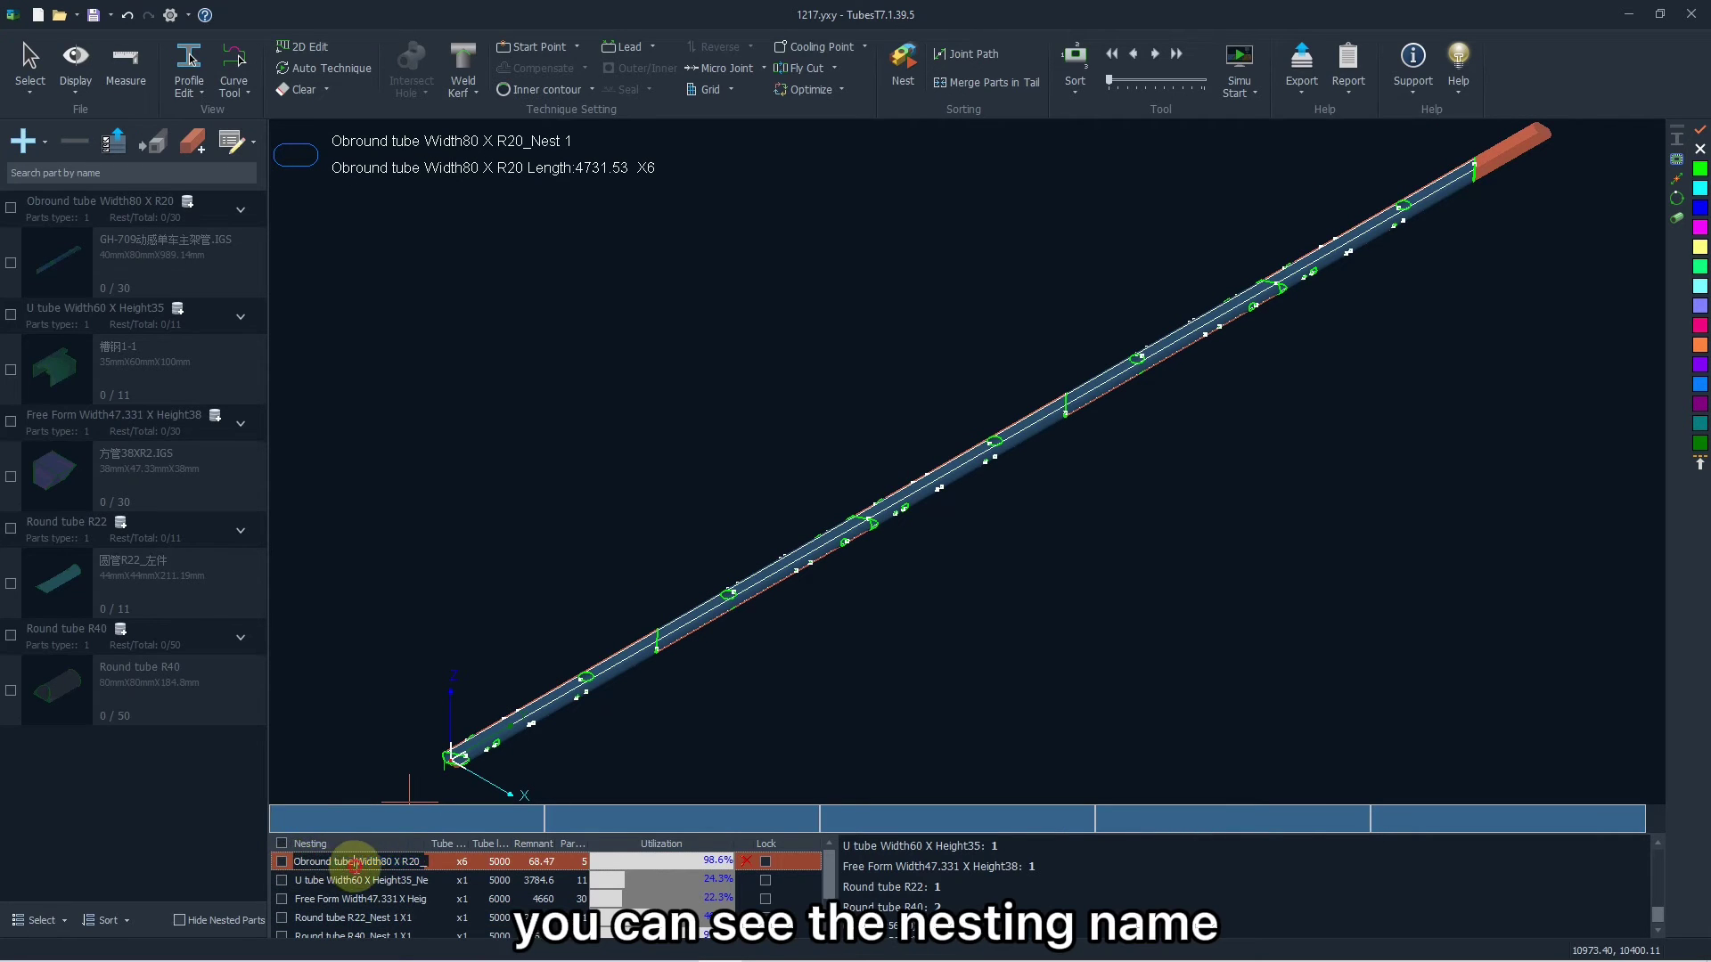
left_click(482, 846)
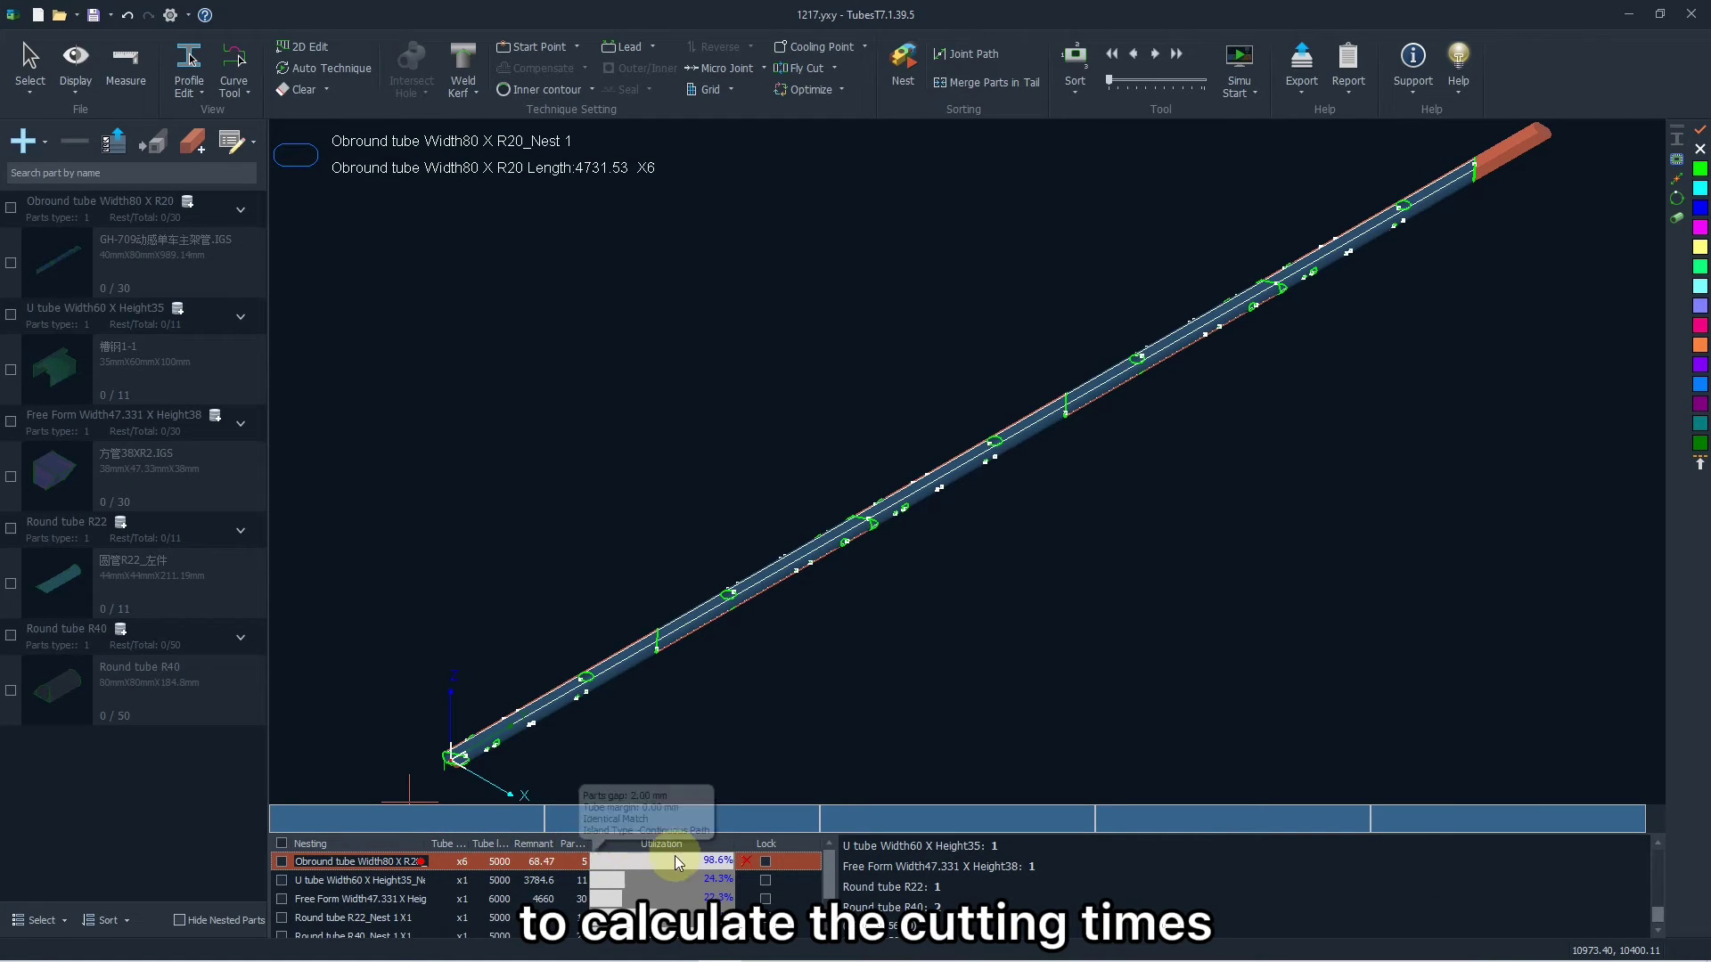
left_click(758, 863)
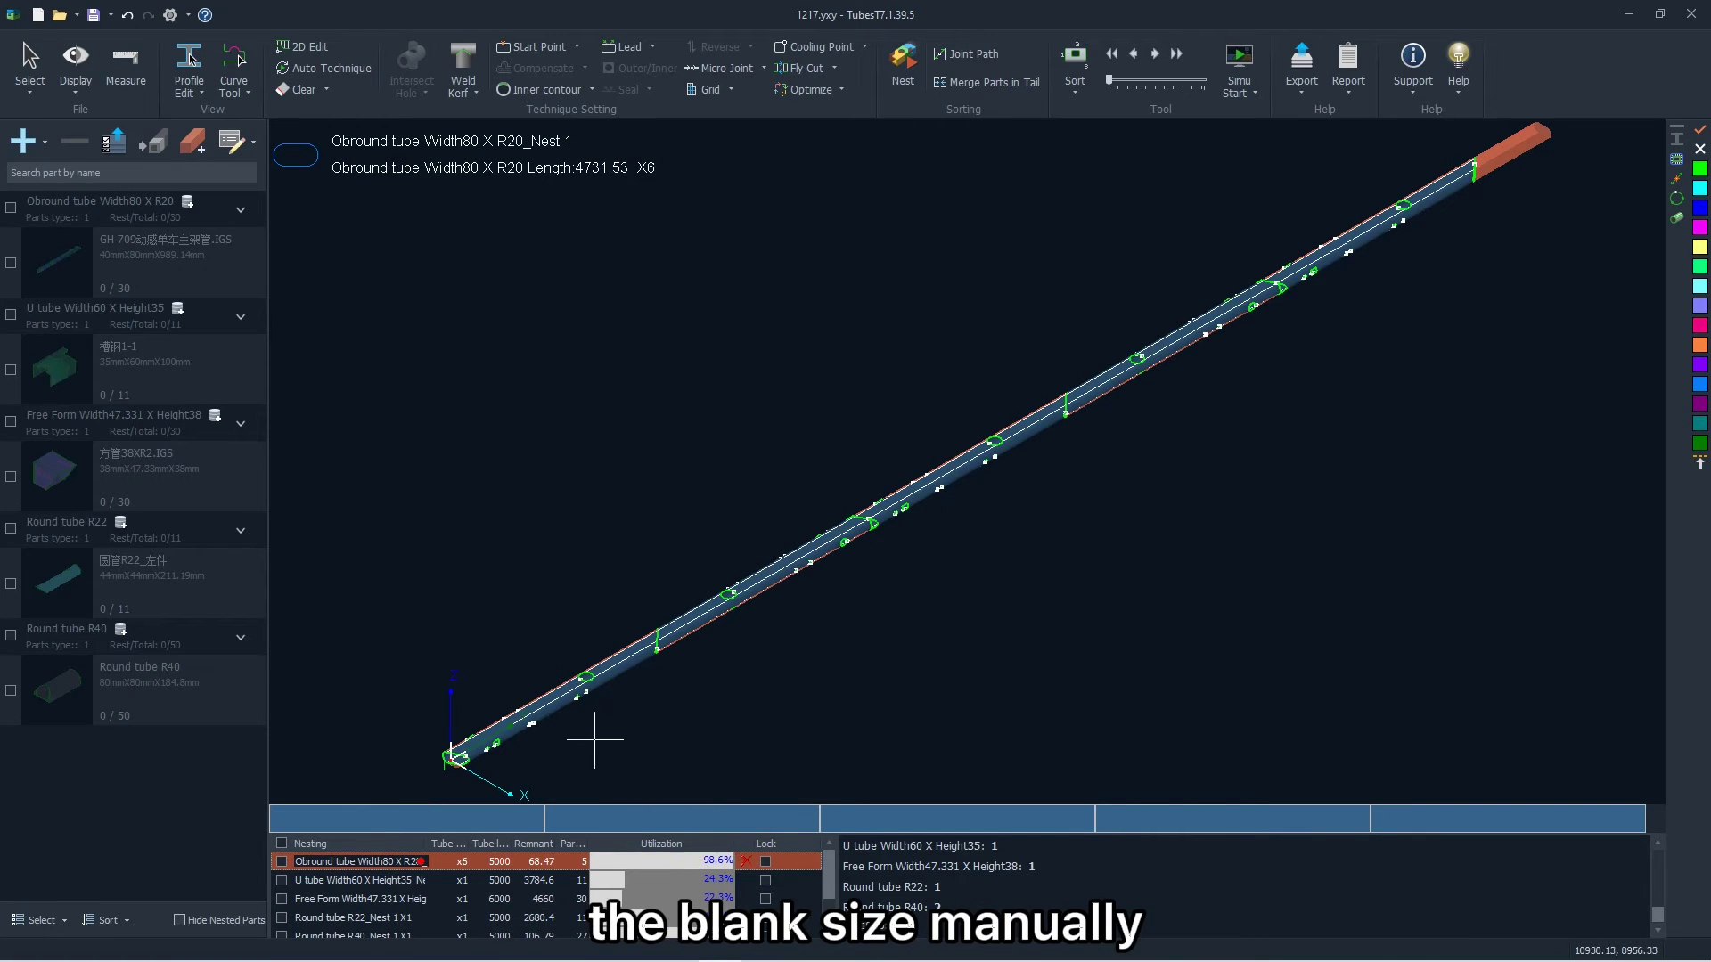
left_click(469, 881)
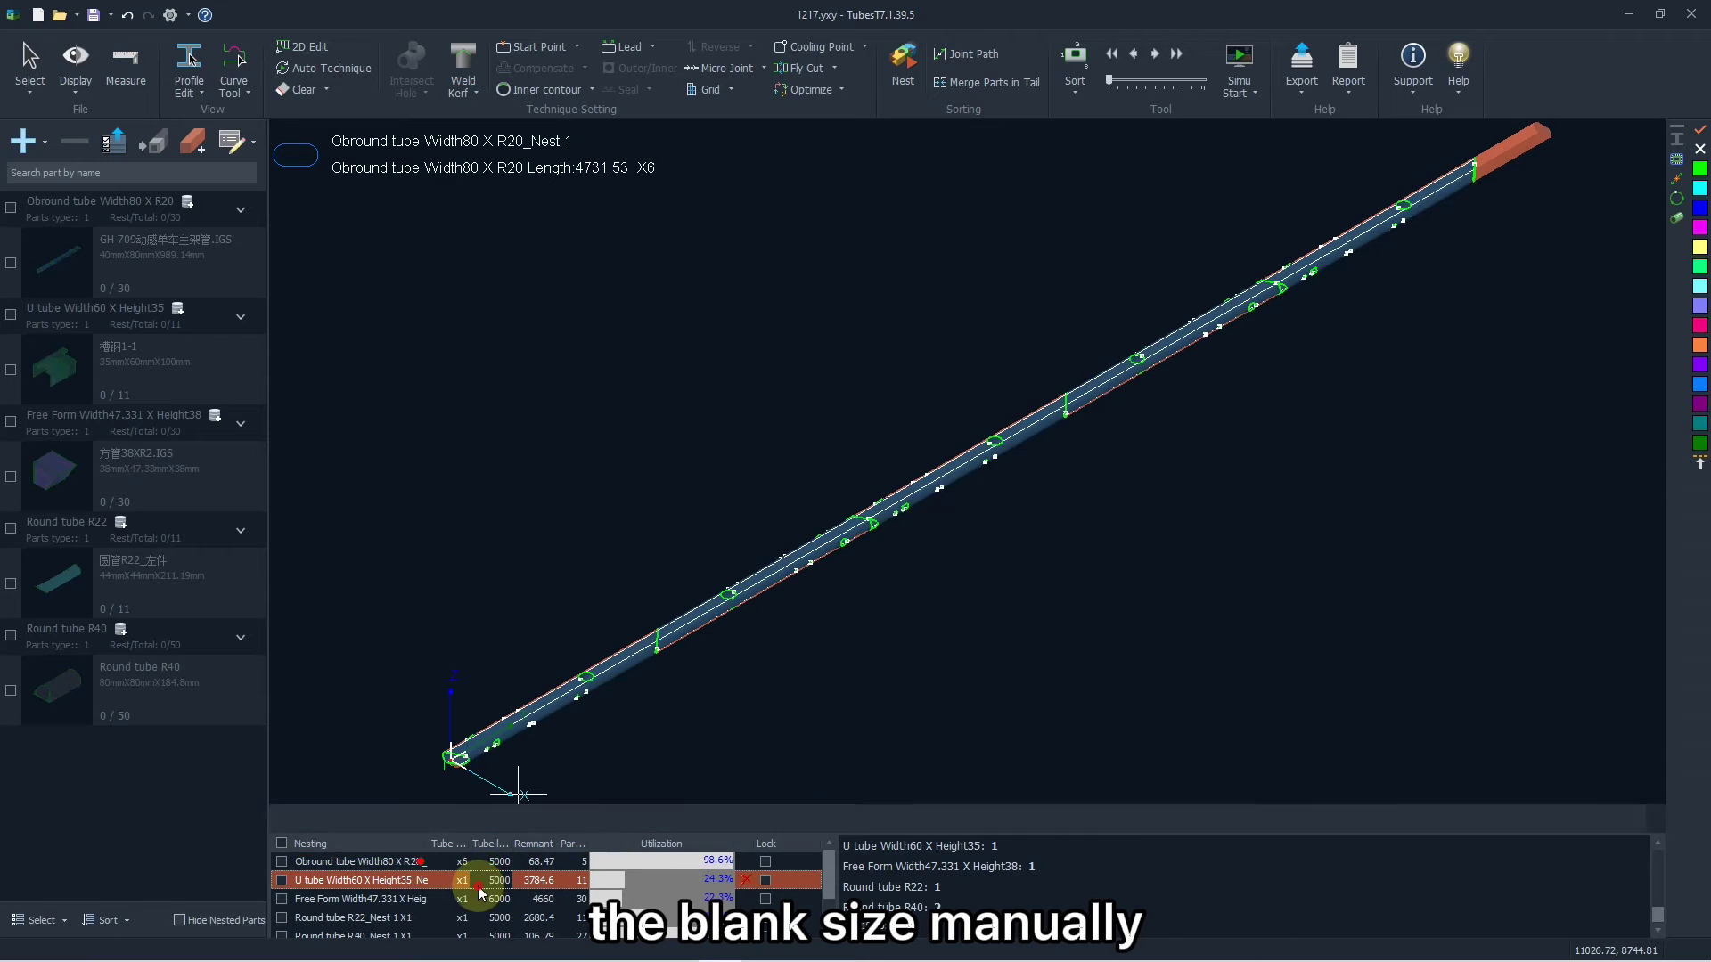
left_click(474, 900)
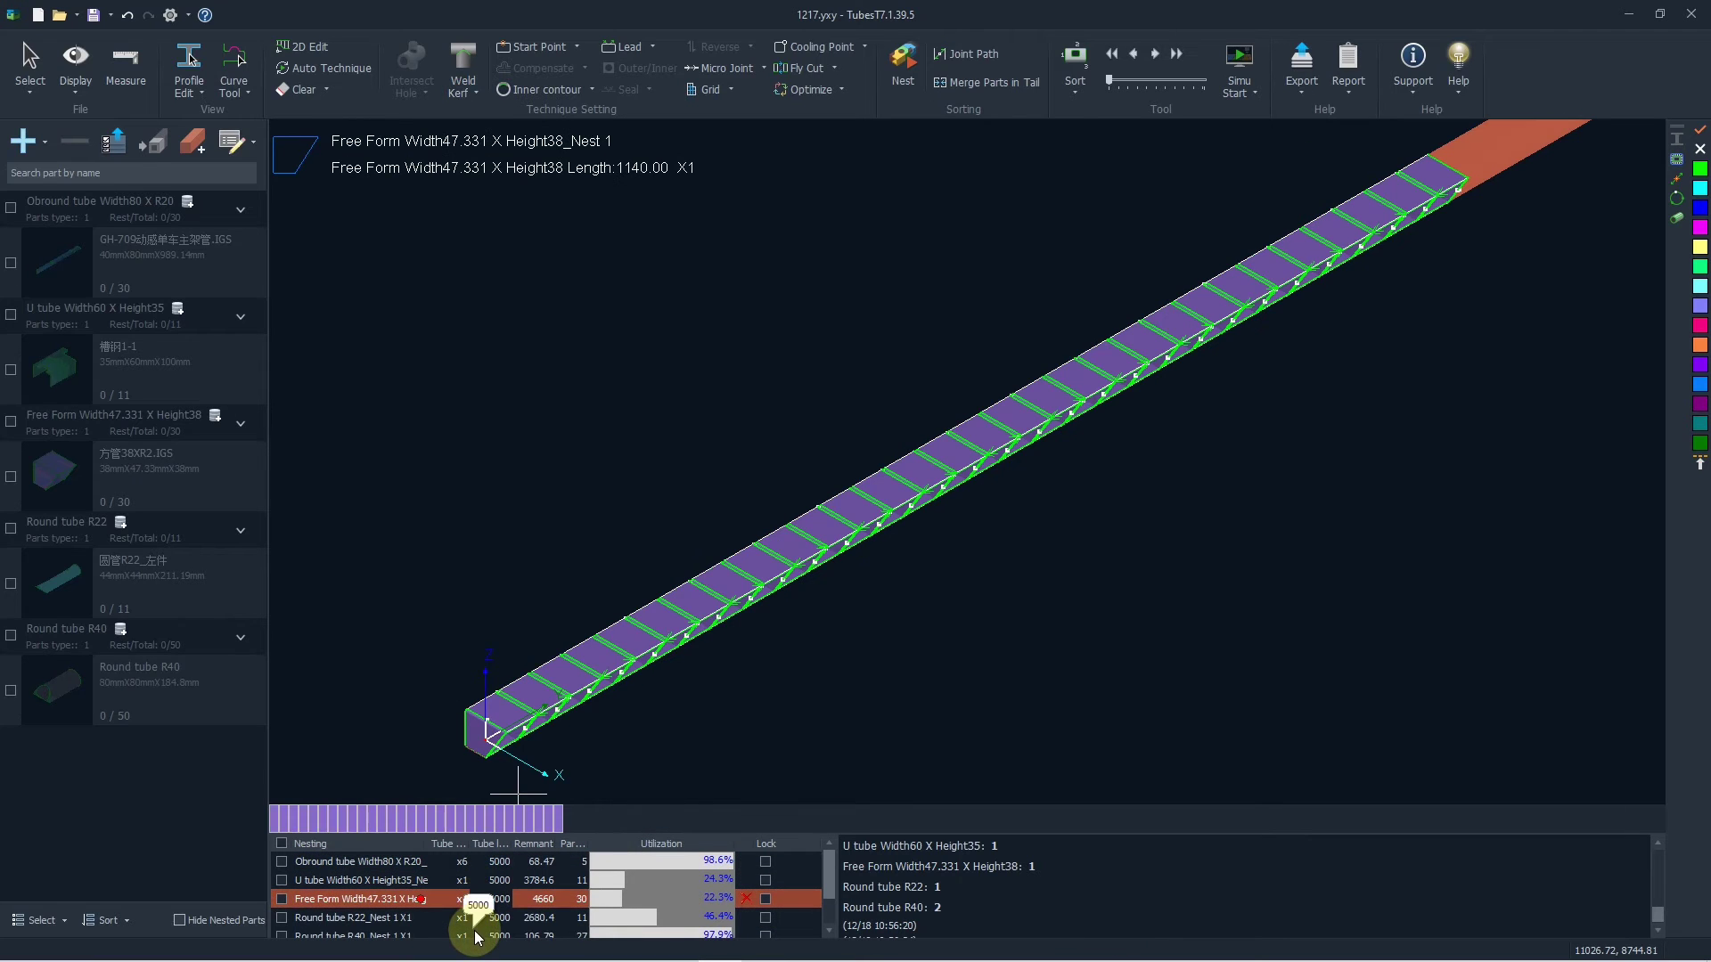
Step: In Round tube R40_Nest 1, move the first part one position further along the tube and rotate it twice
left_click(475, 934)
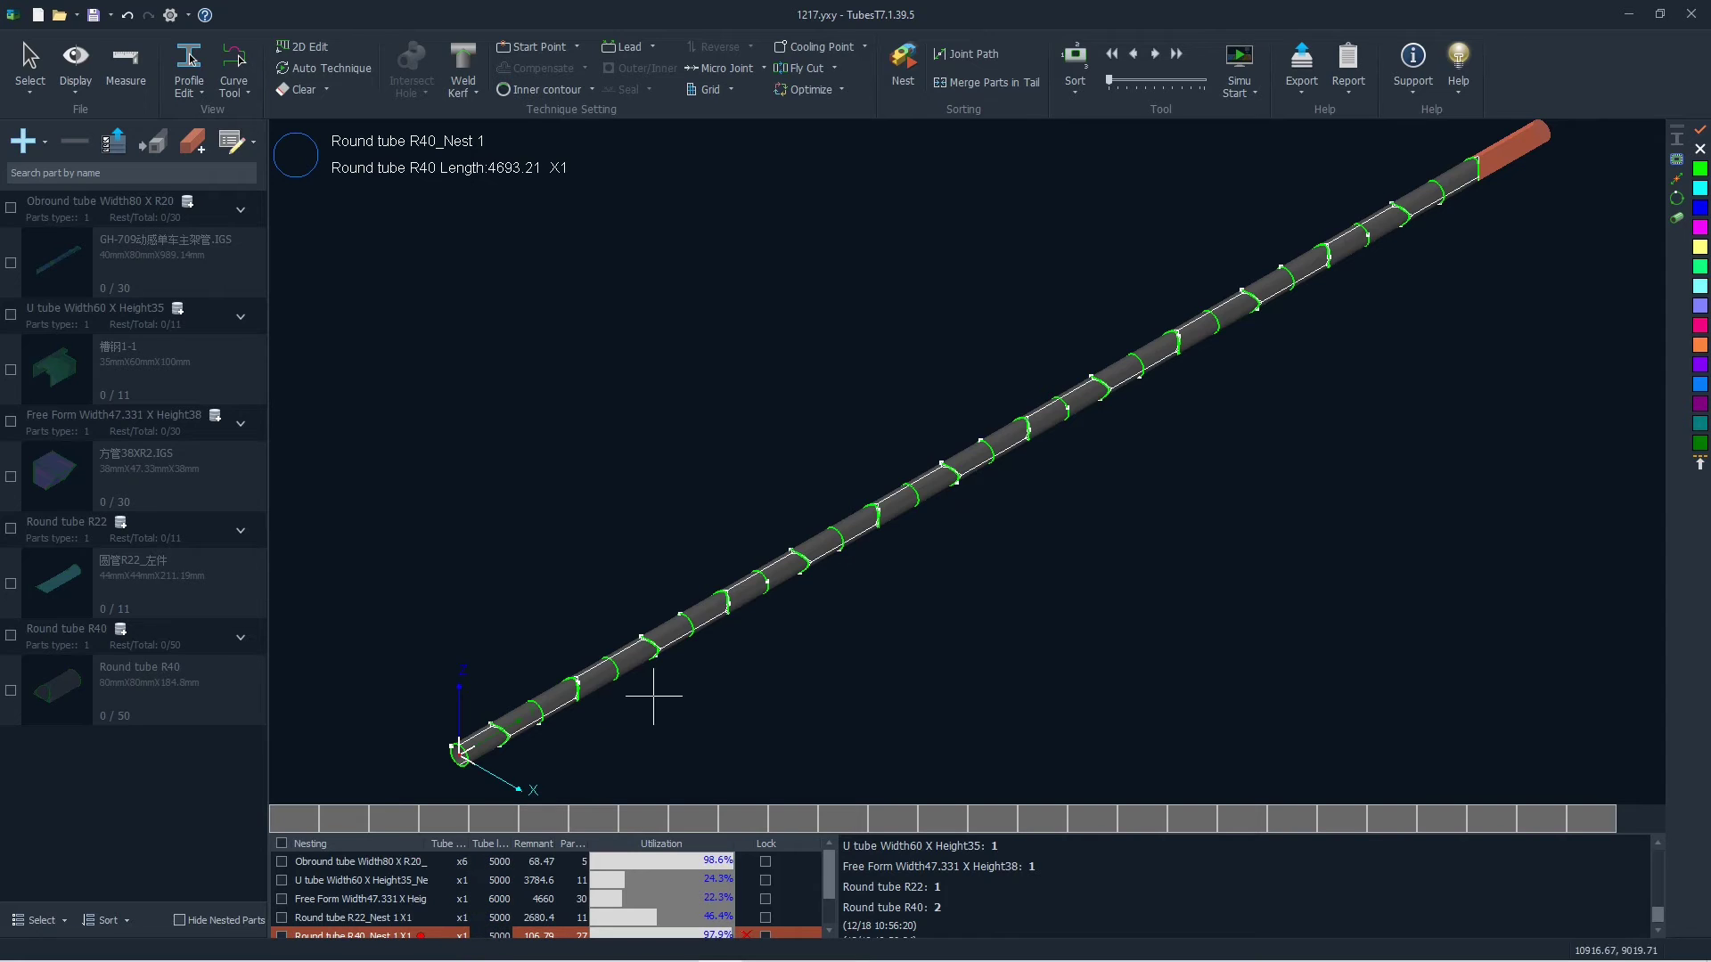
scroll(679, 680, "down", 3)
scroll(624, 695, "up", 6)
scroll(645, 651, "up", 2)
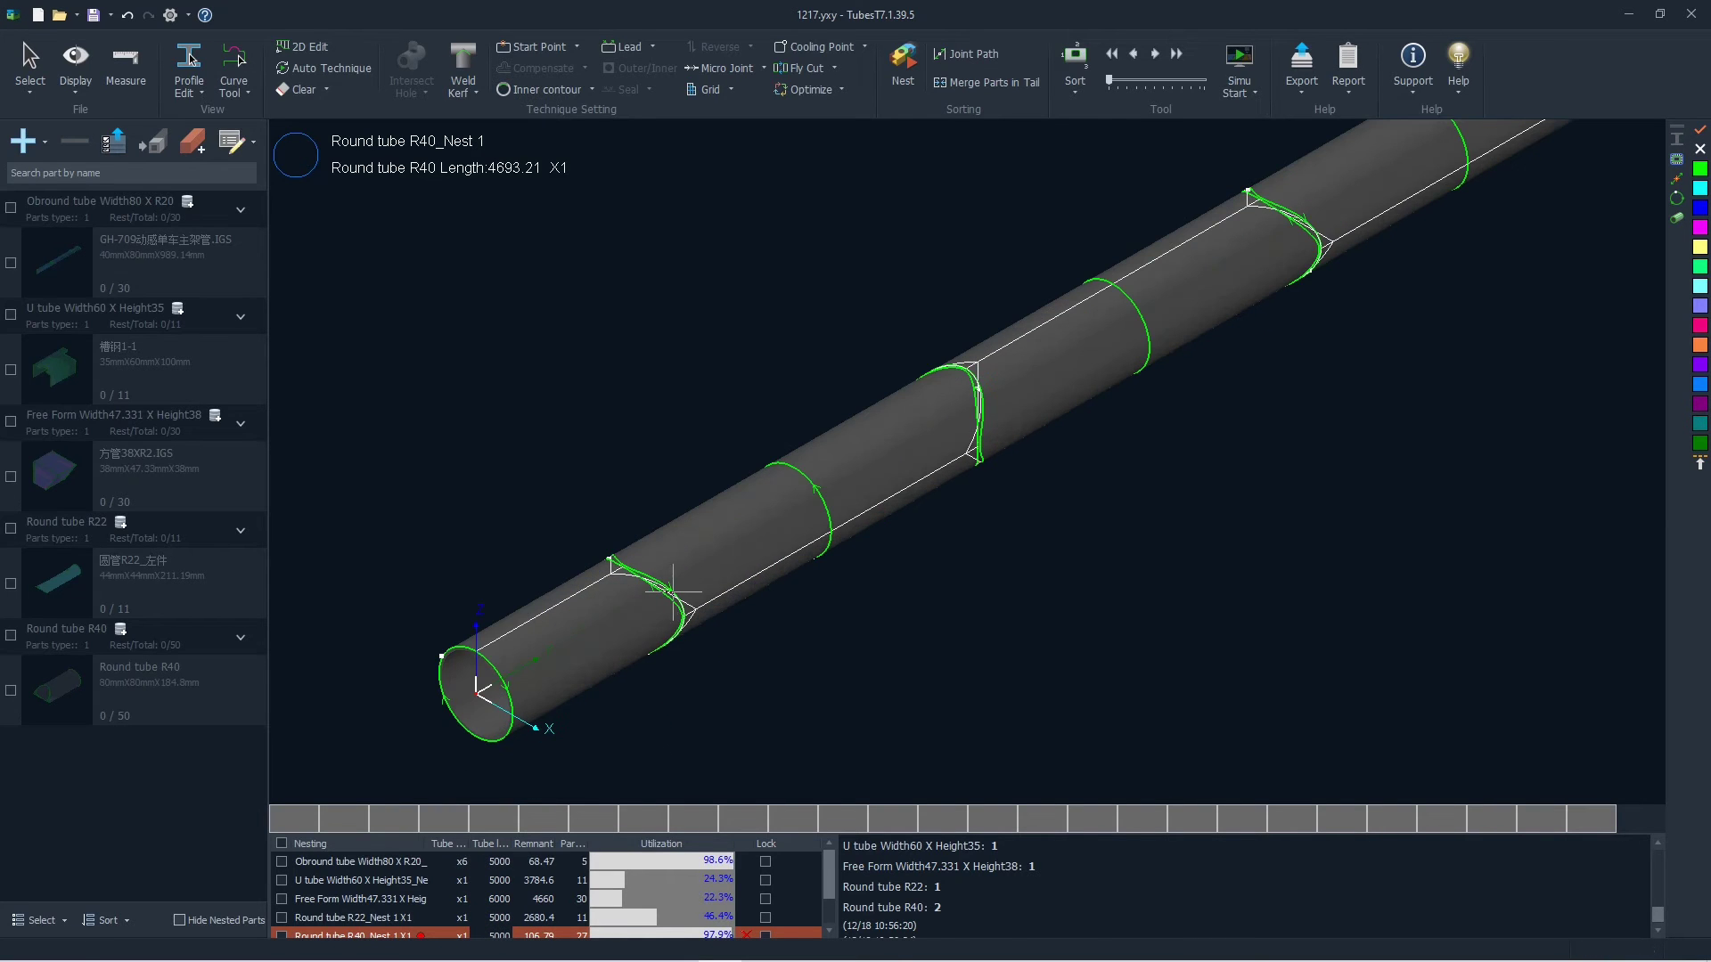
left_click(561, 648)
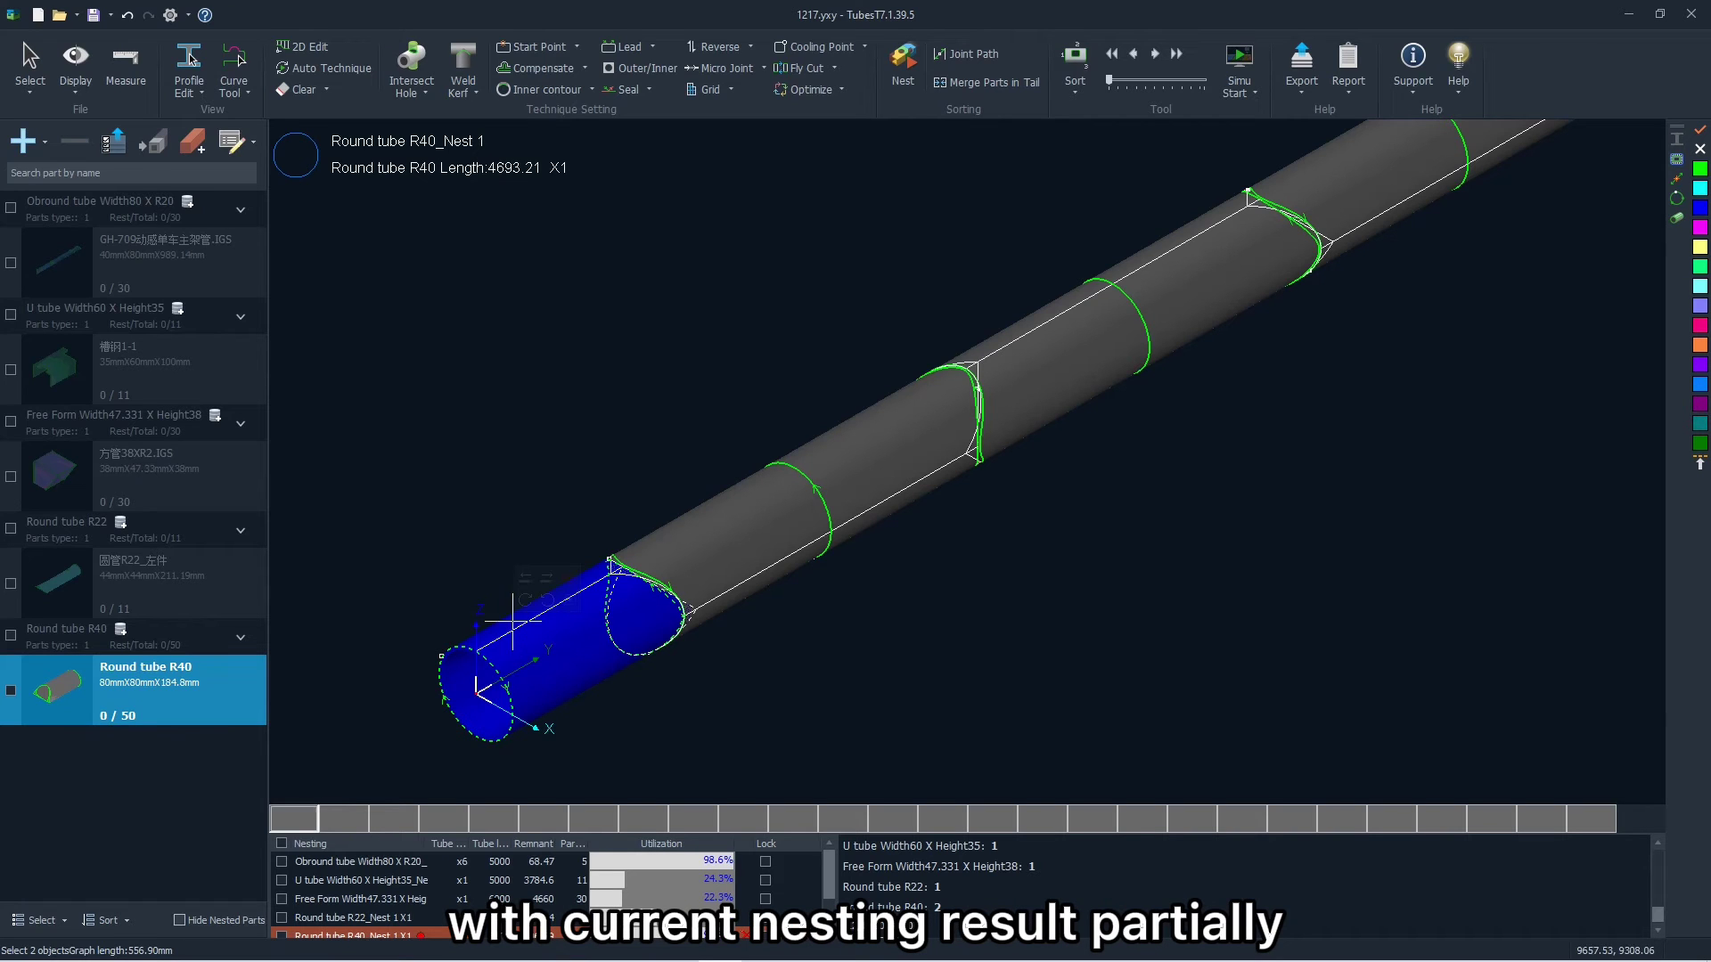
left_click(533, 578)
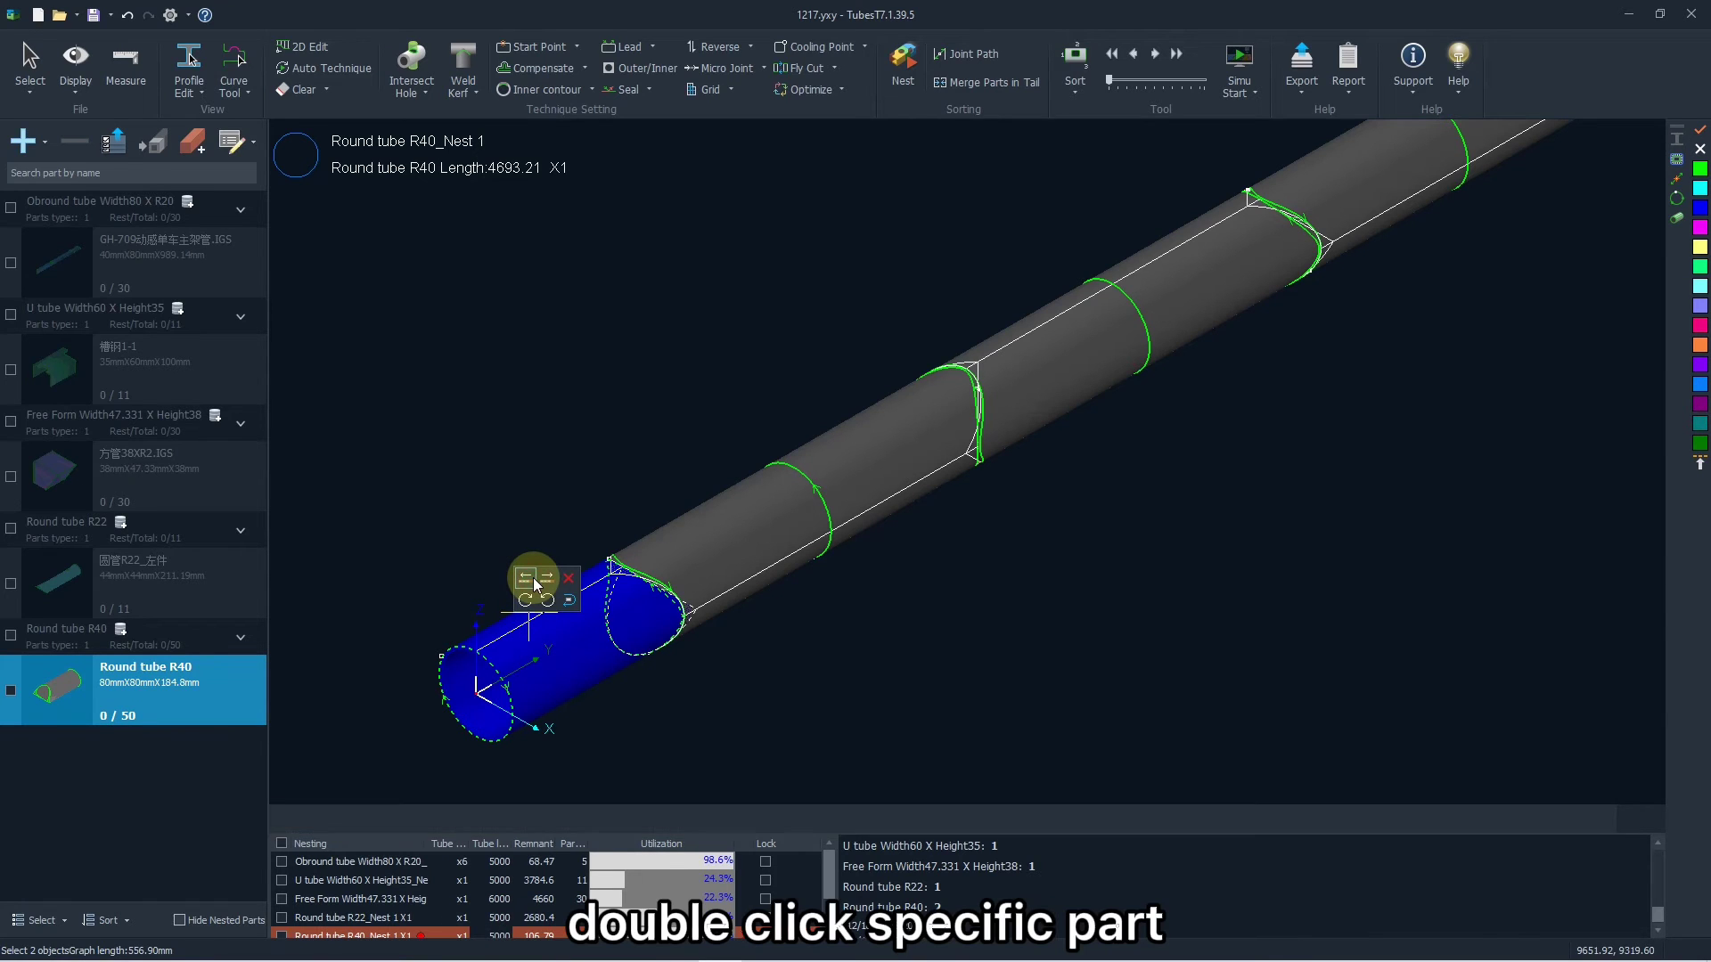
left_click(547, 579)
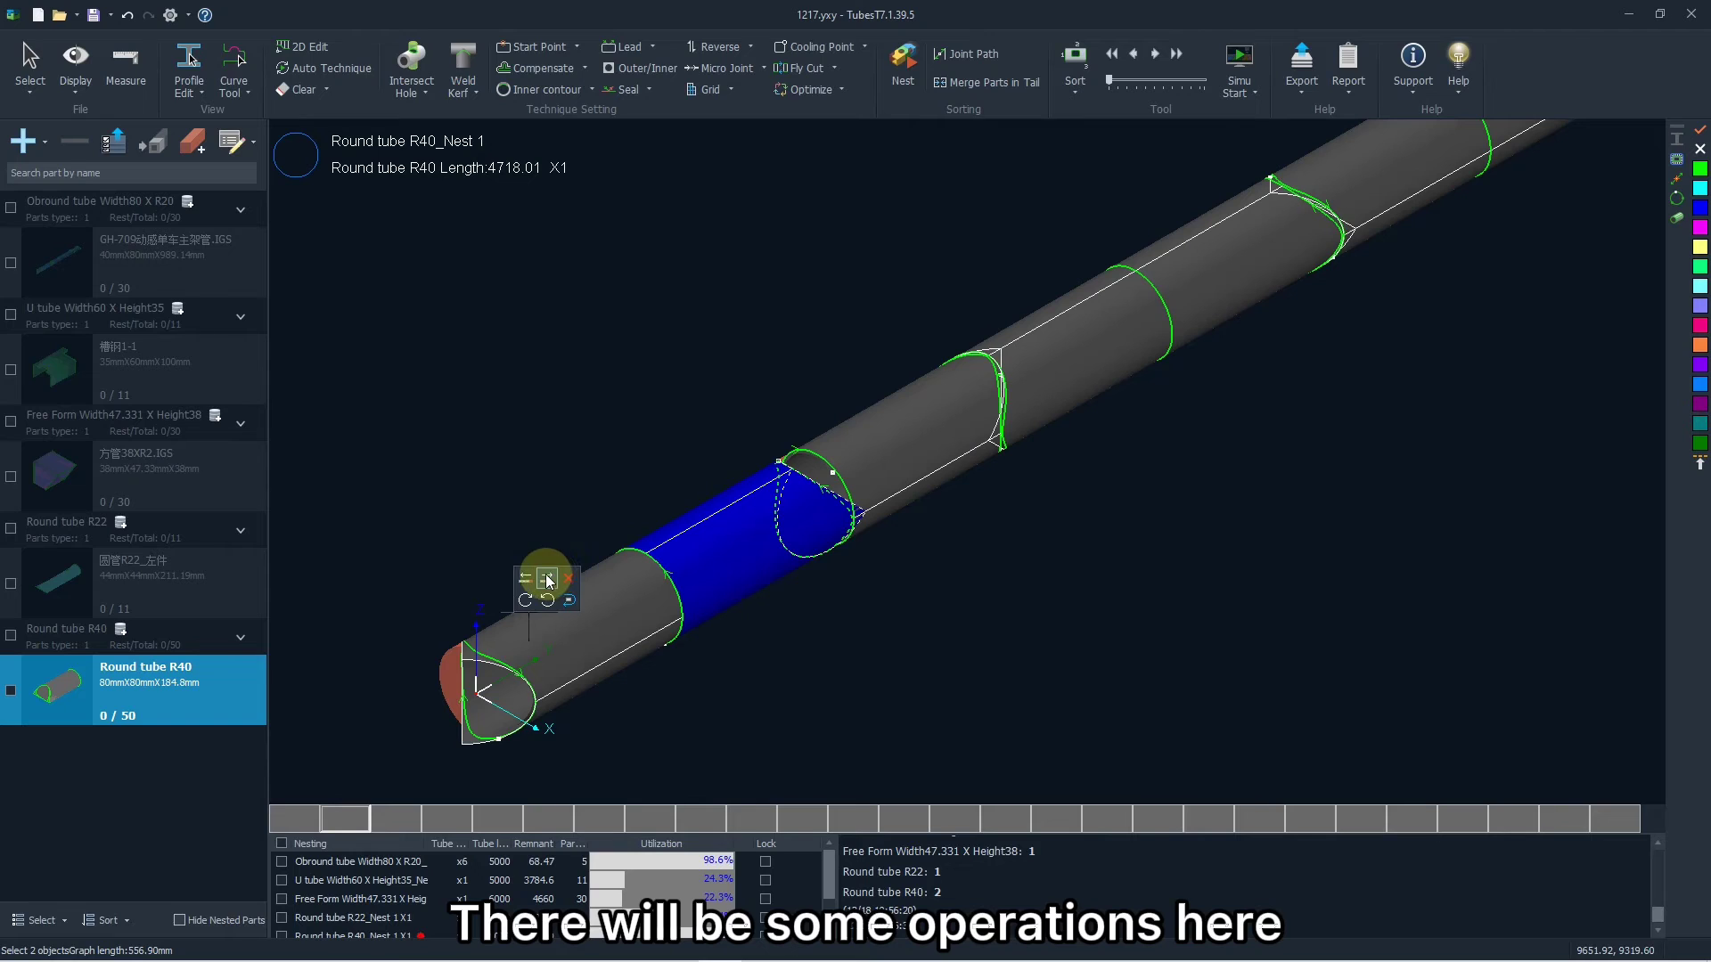
left_click(526, 599)
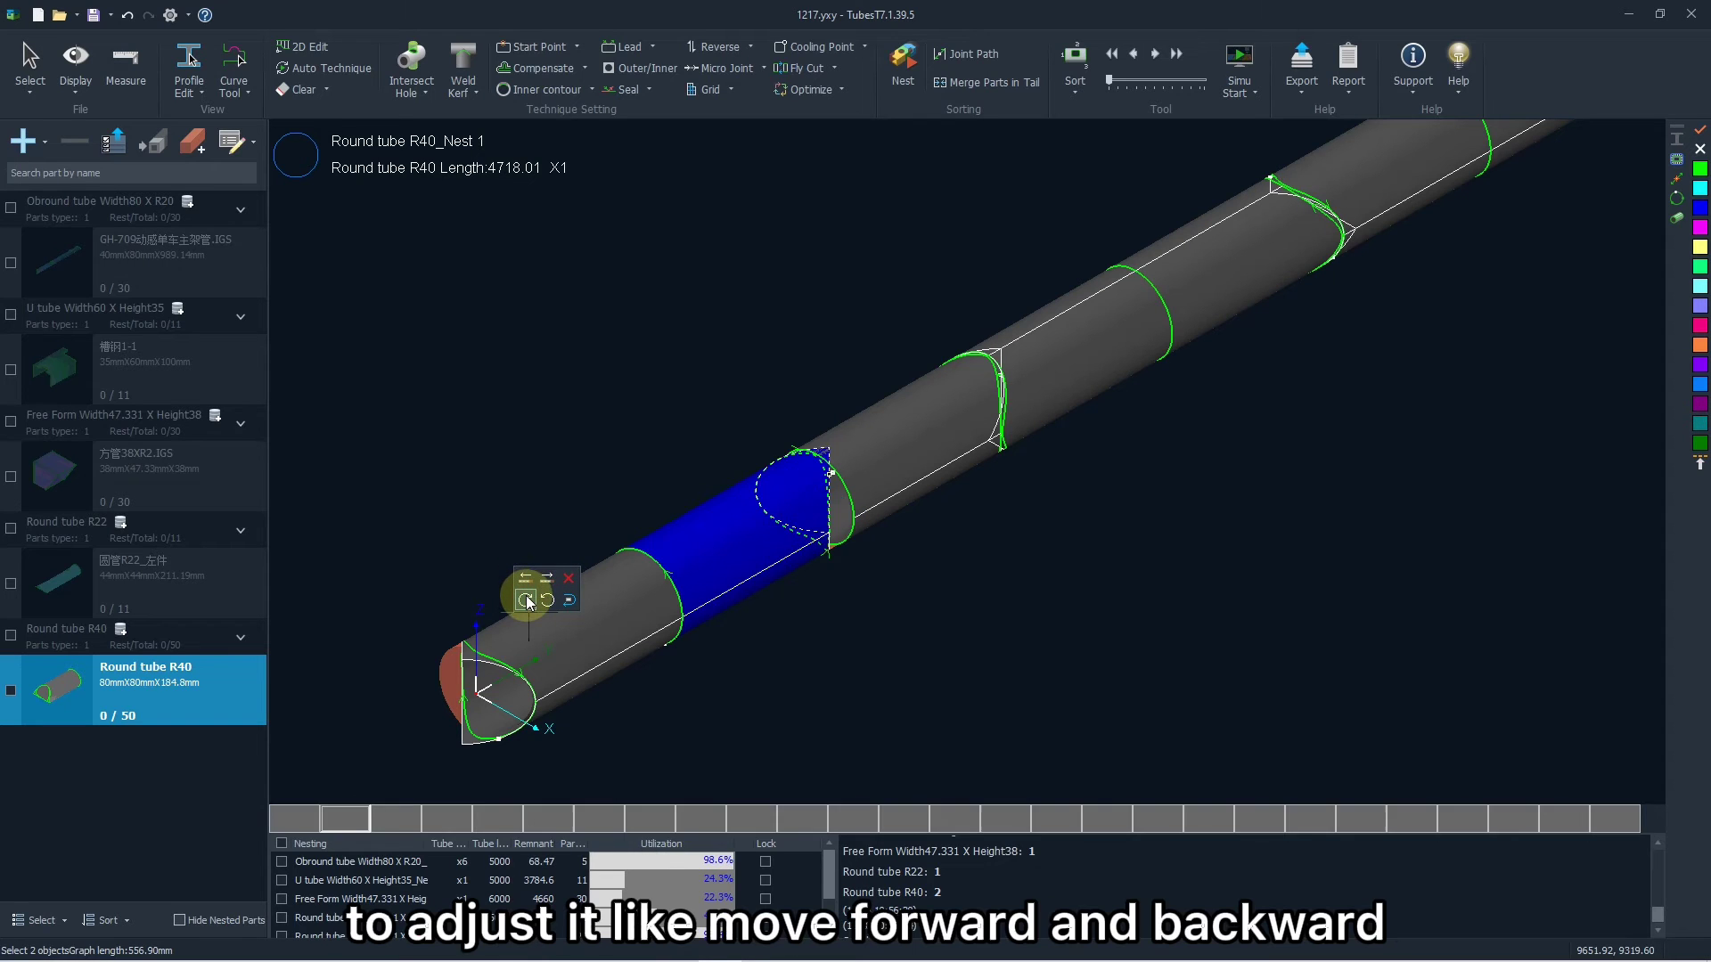
left_click(527, 600)
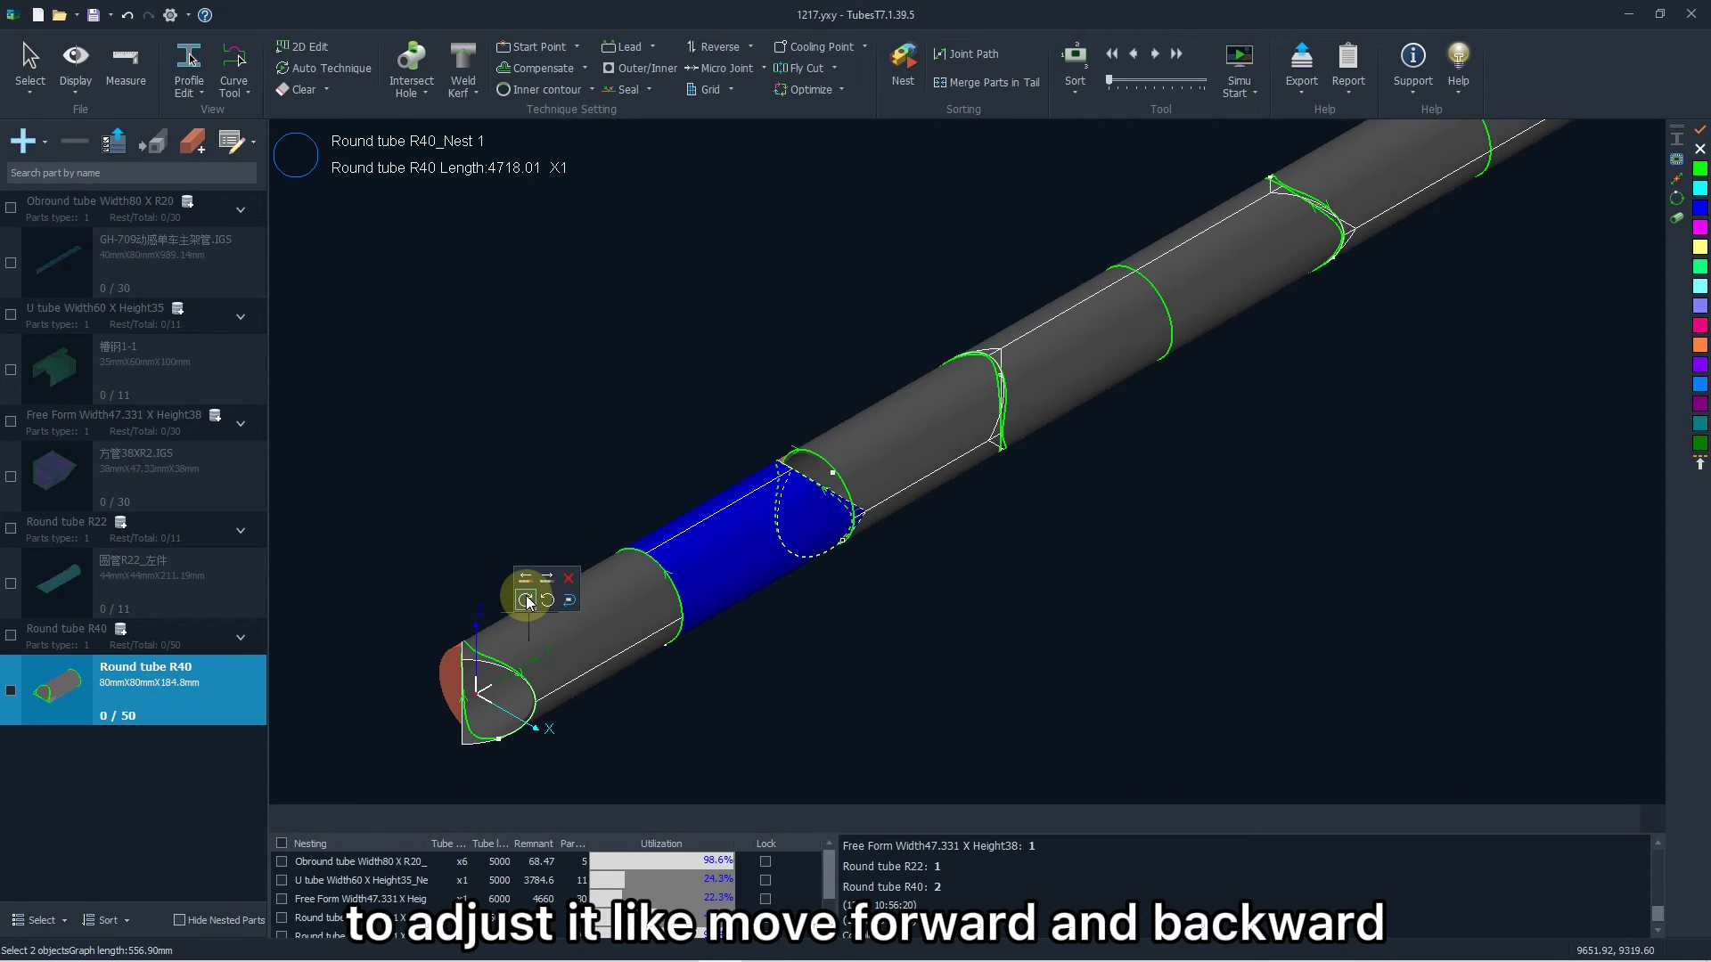
Step: Rotate the selected Round tube R40 part in both directions and move it one more position along the tube
left_click(526, 600)
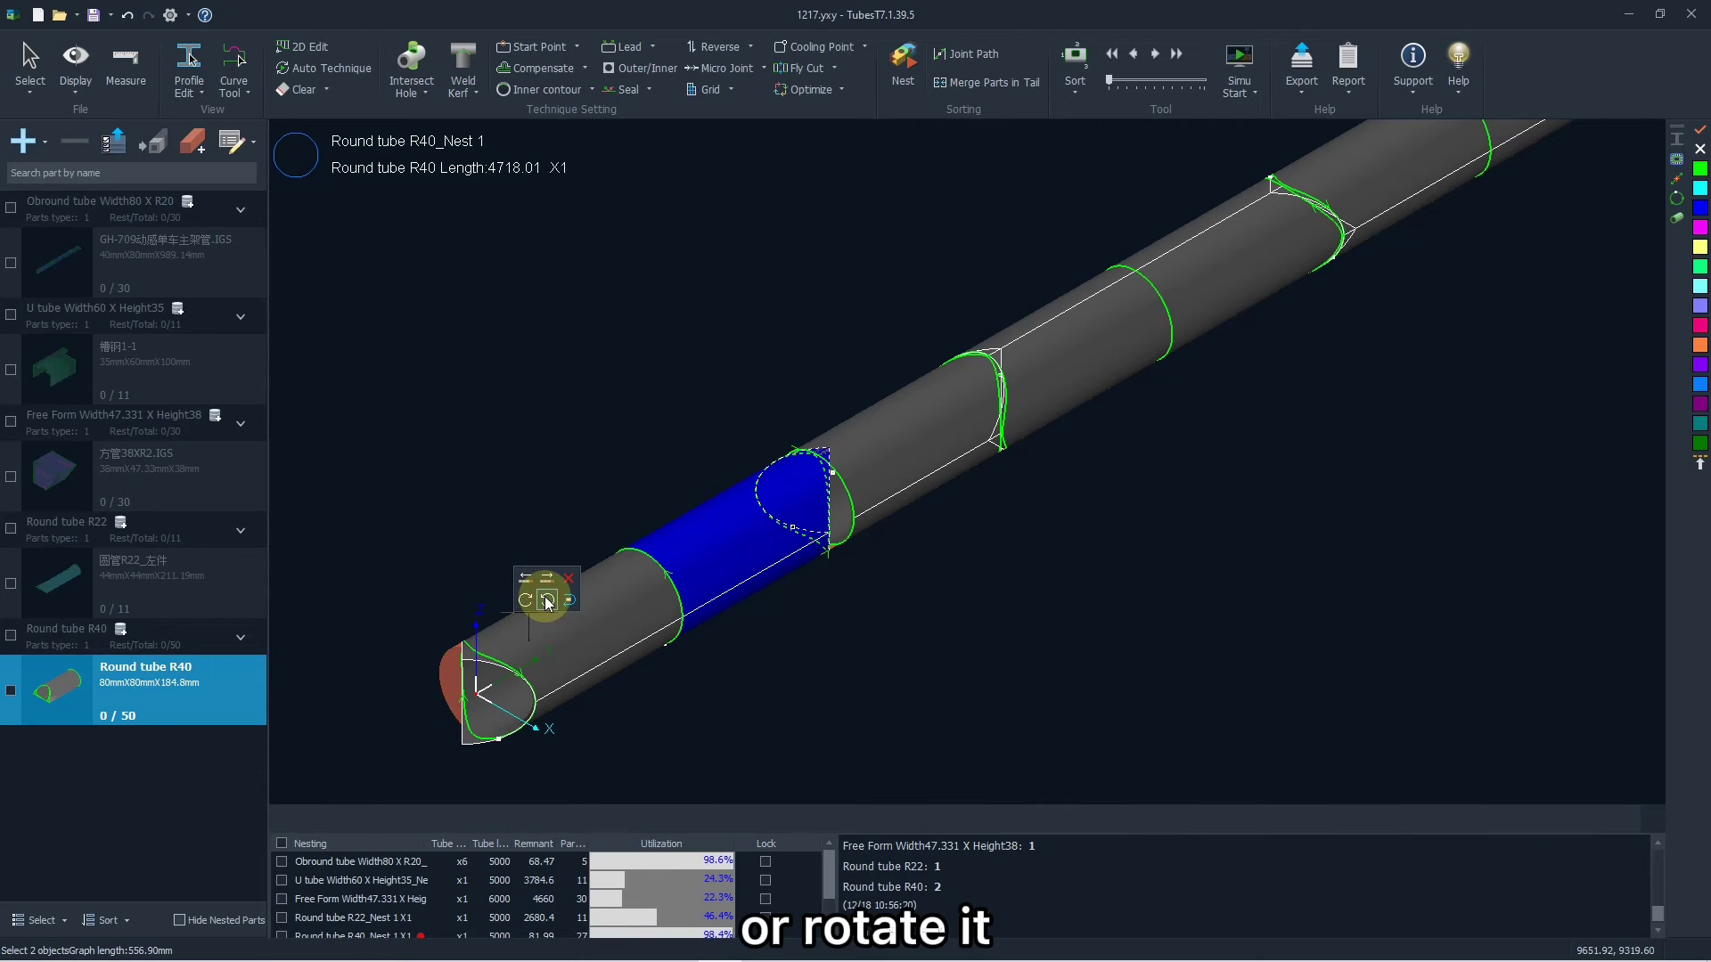
left_click(547, 600)
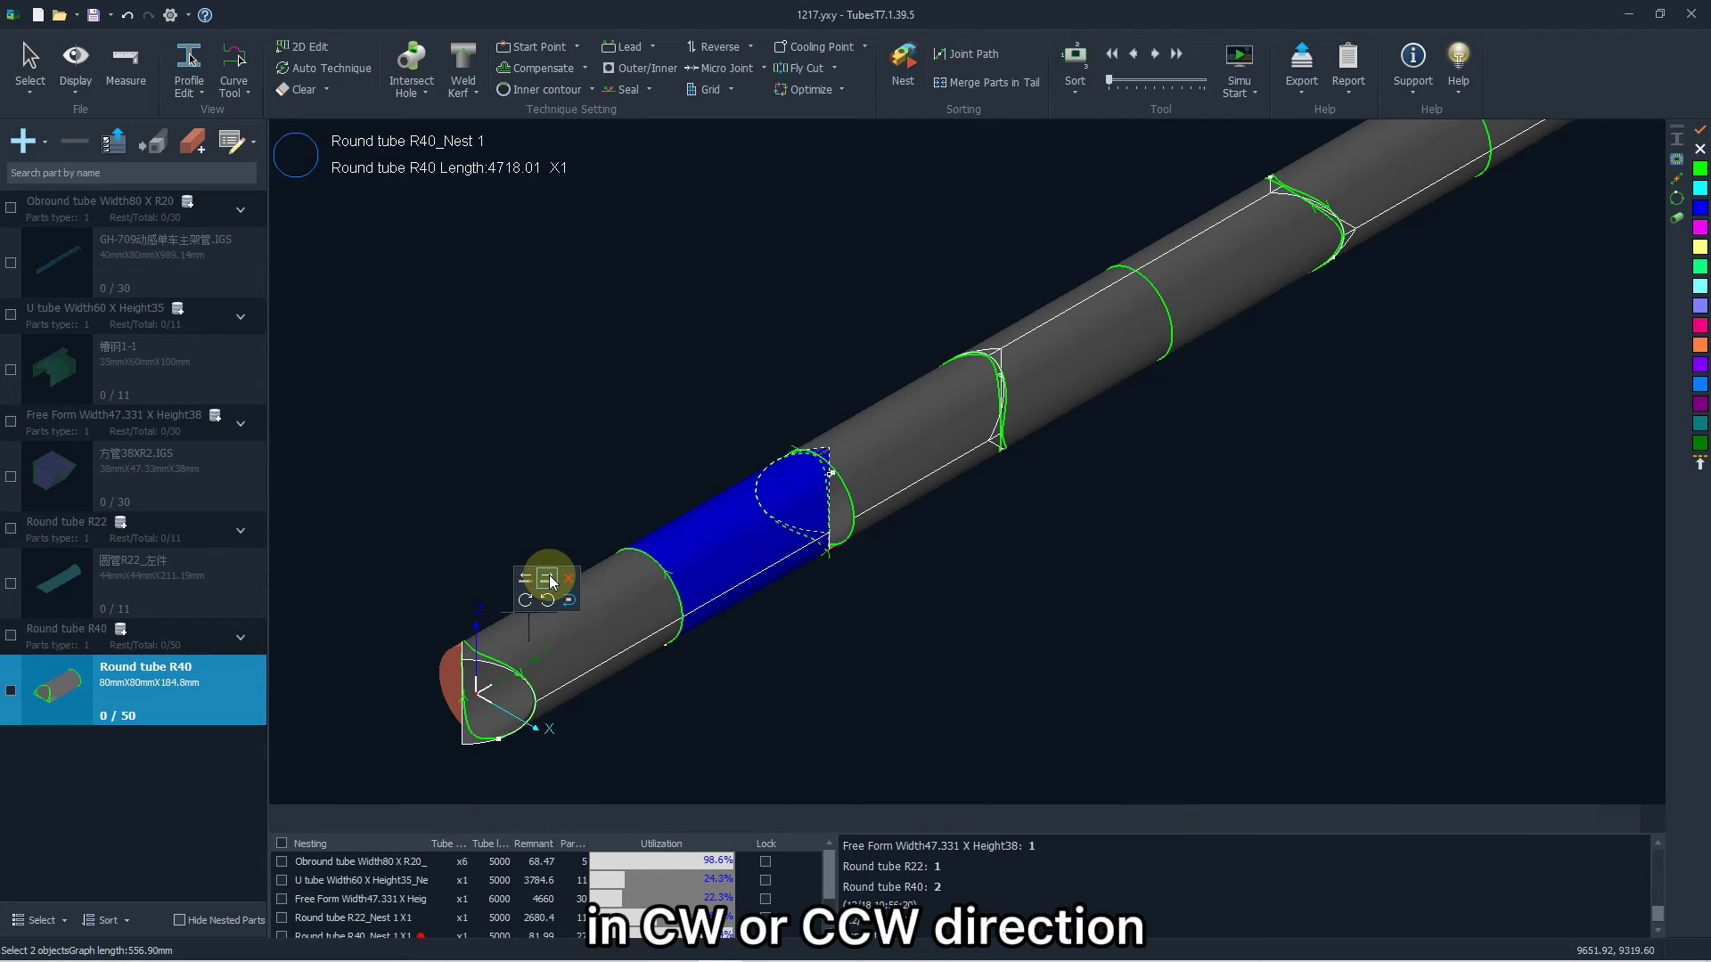
left_click(547, 579)
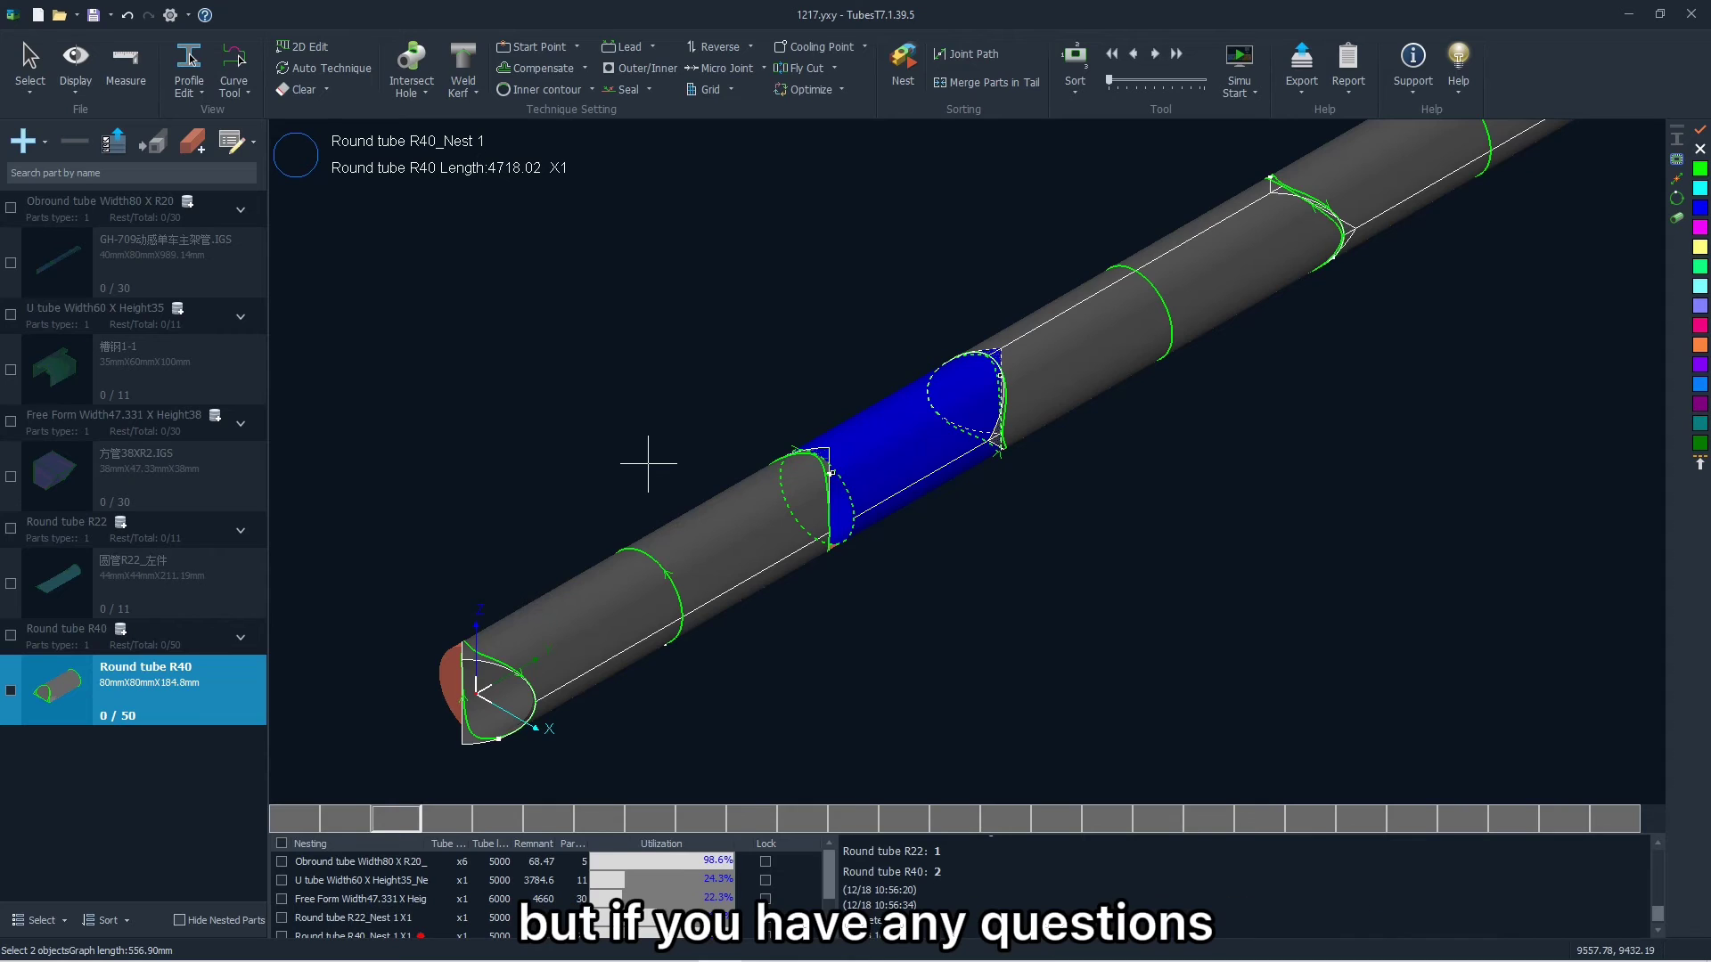
scroll(648, 463, "down", 2)
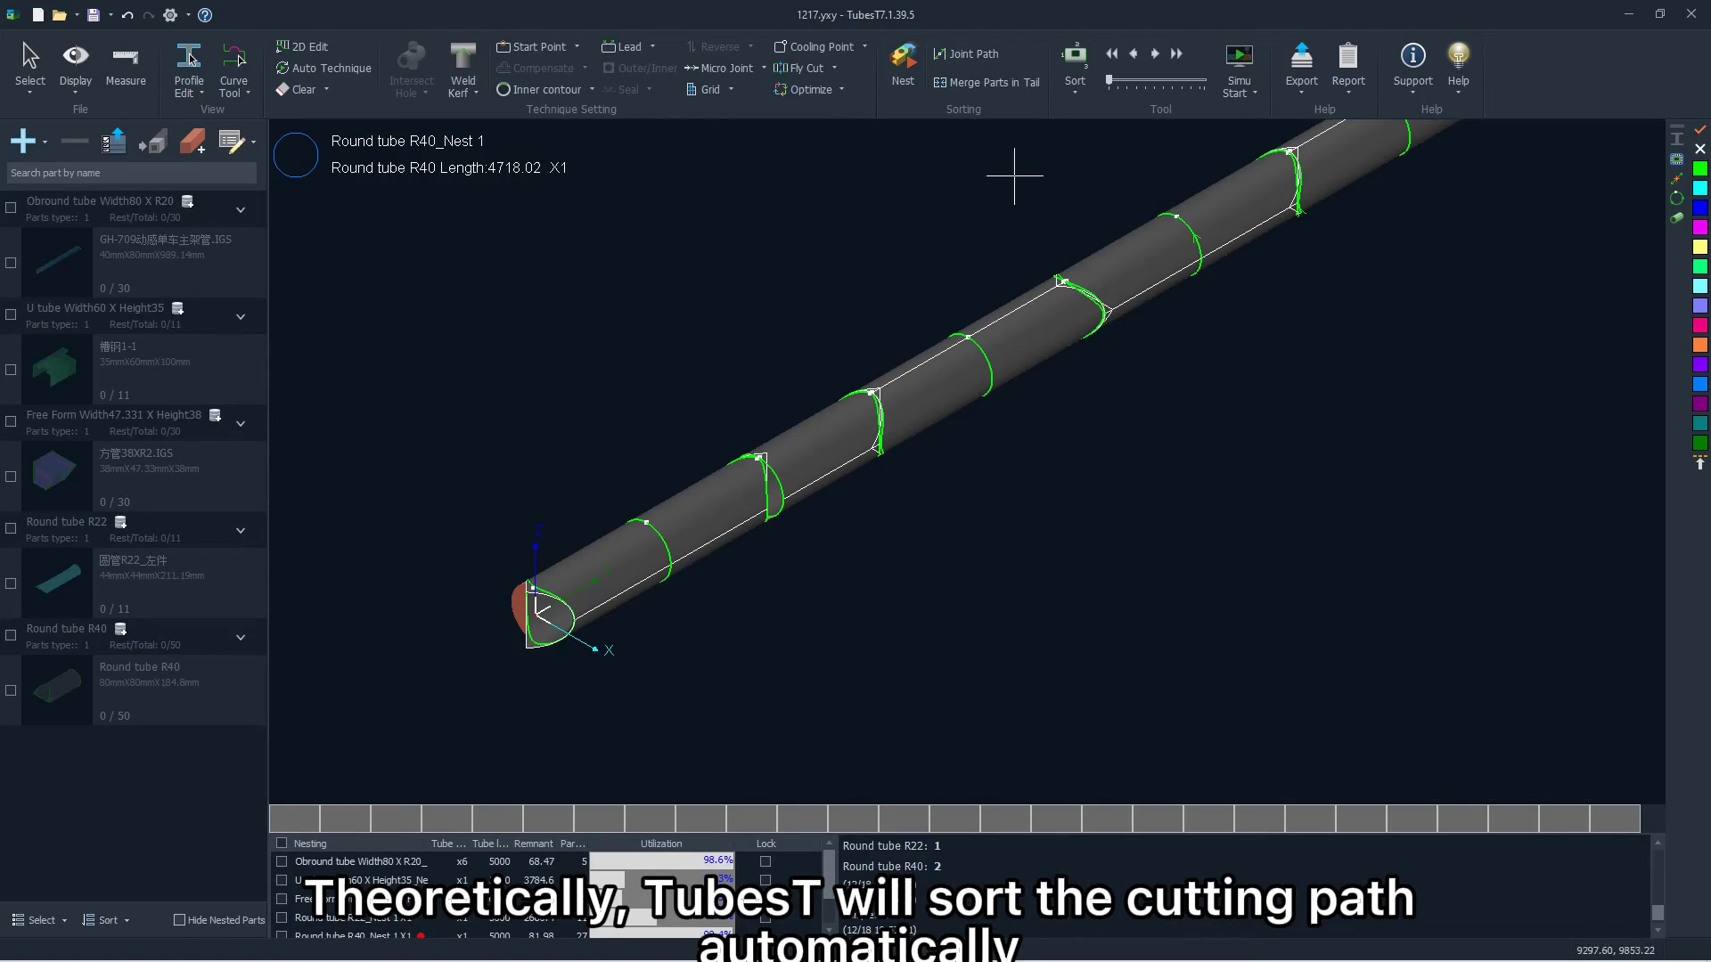
Step: Sort the cutting paths along the Y axis and display the sequence tags on the Round tube R40 nesting
left_click(1068, 89)
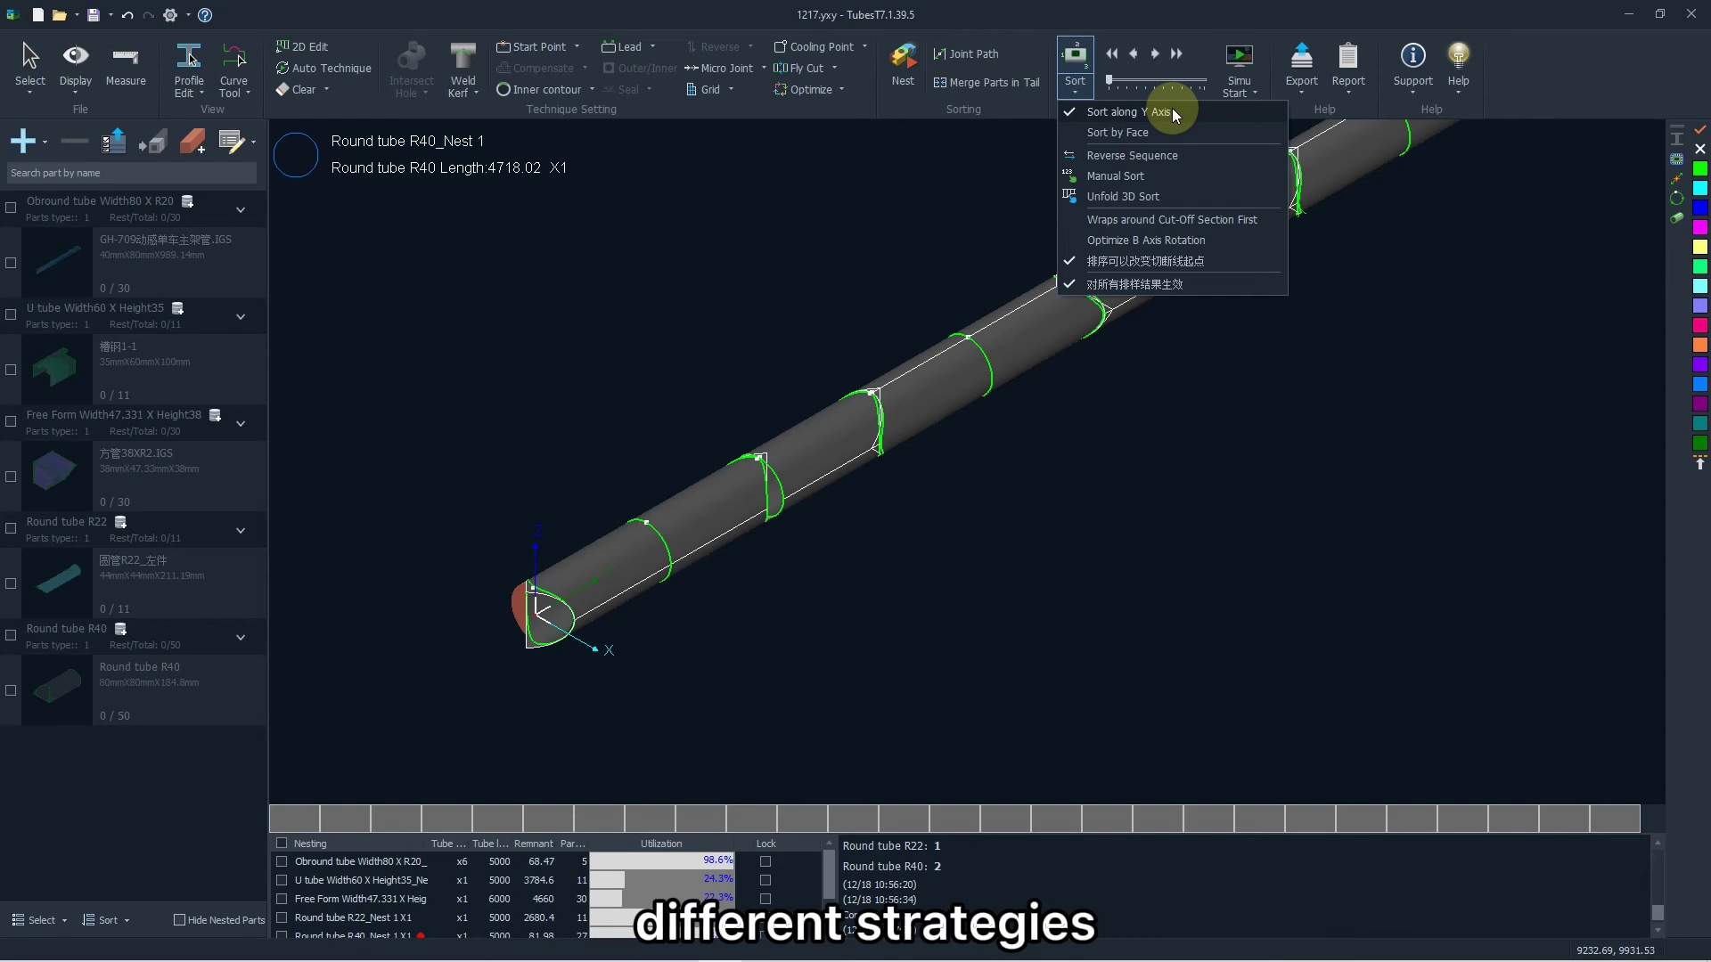
left_click(1172, 108)
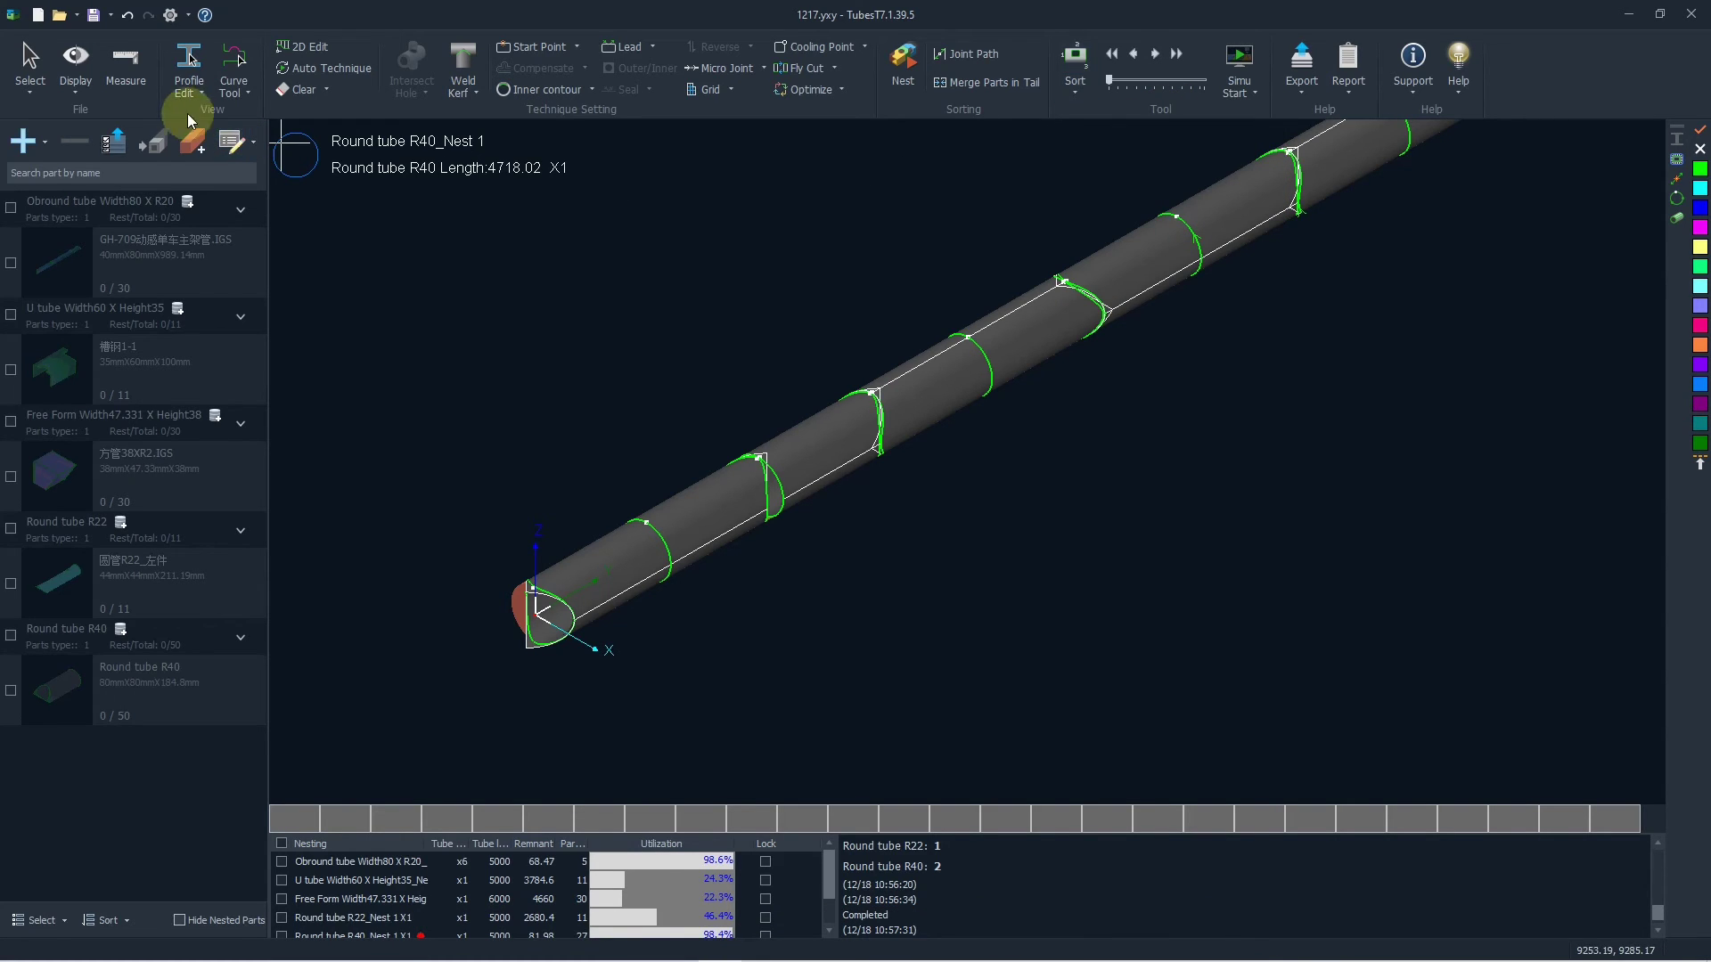
left_click(68, 77)
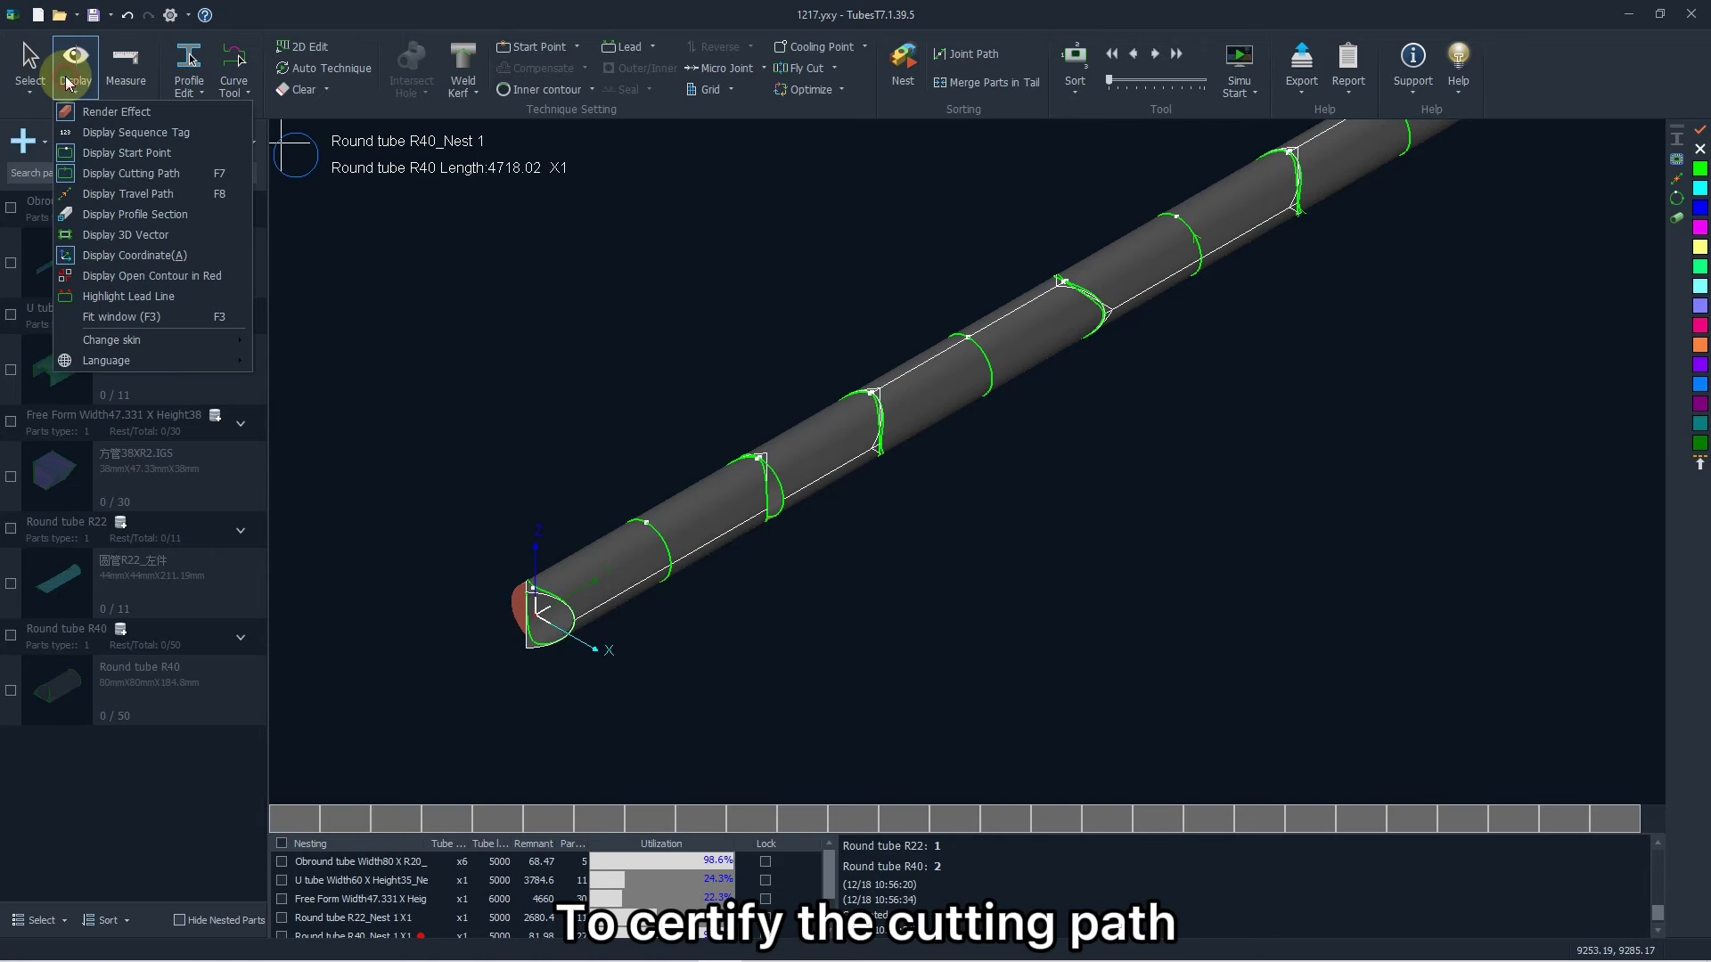
left_click(110, 132)
scroll(581, 570, "up", 3)
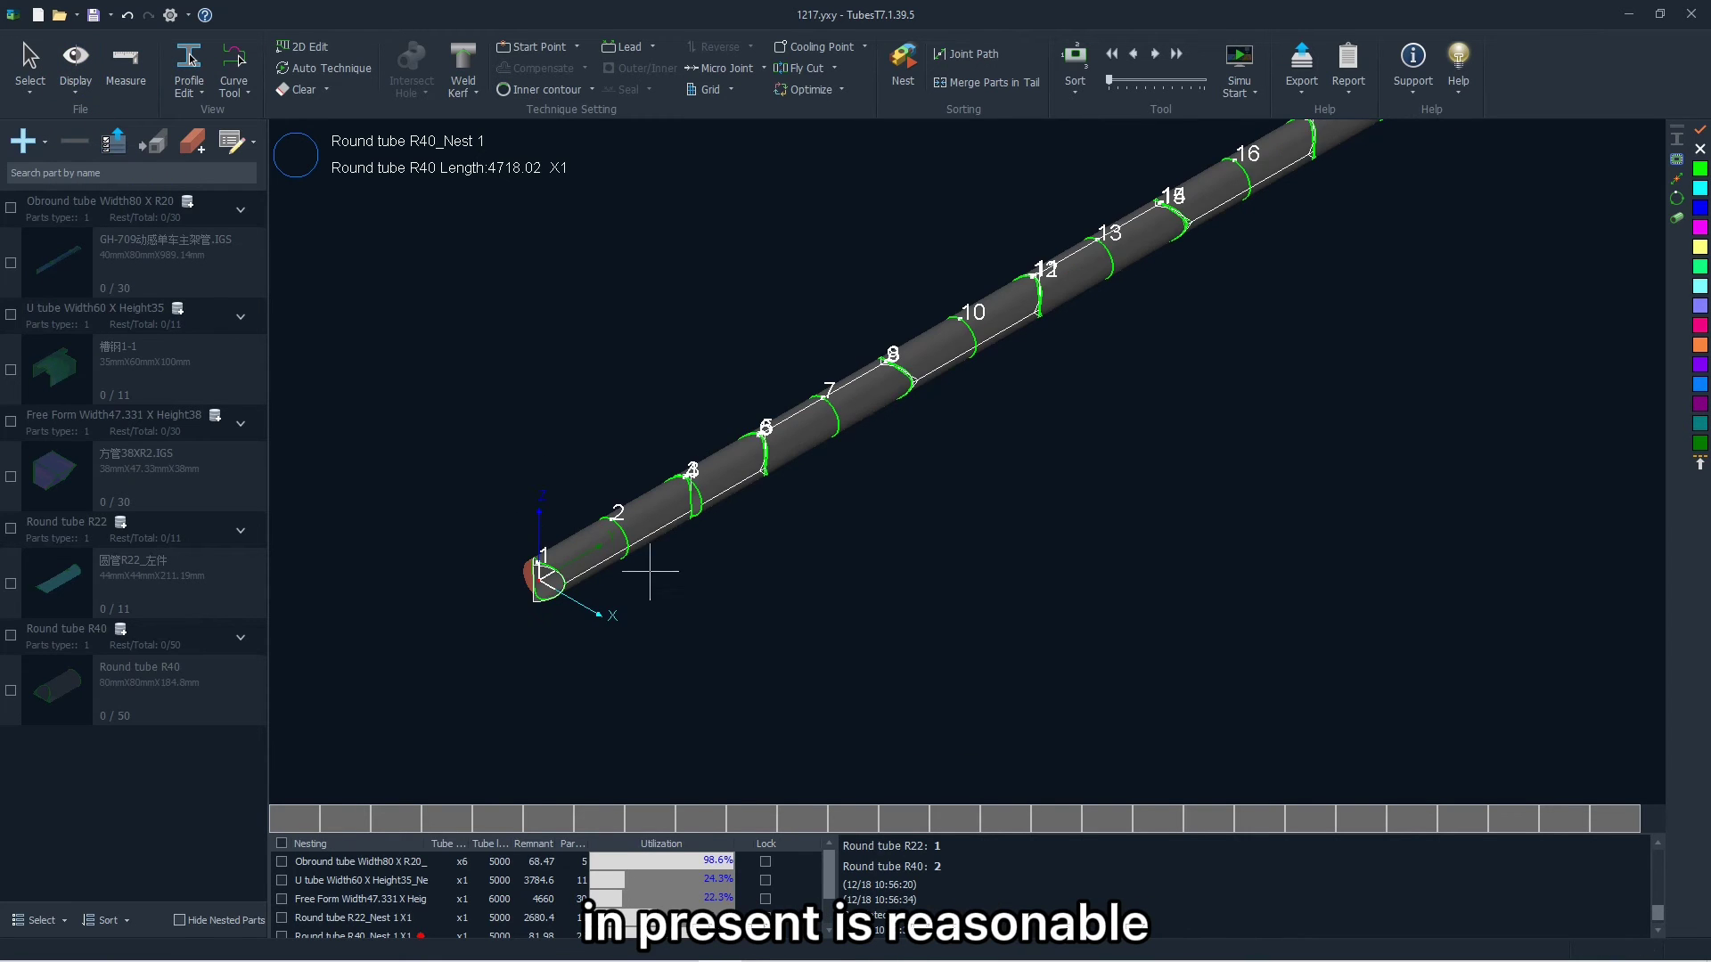
scroll(580, 534, "up", 2)
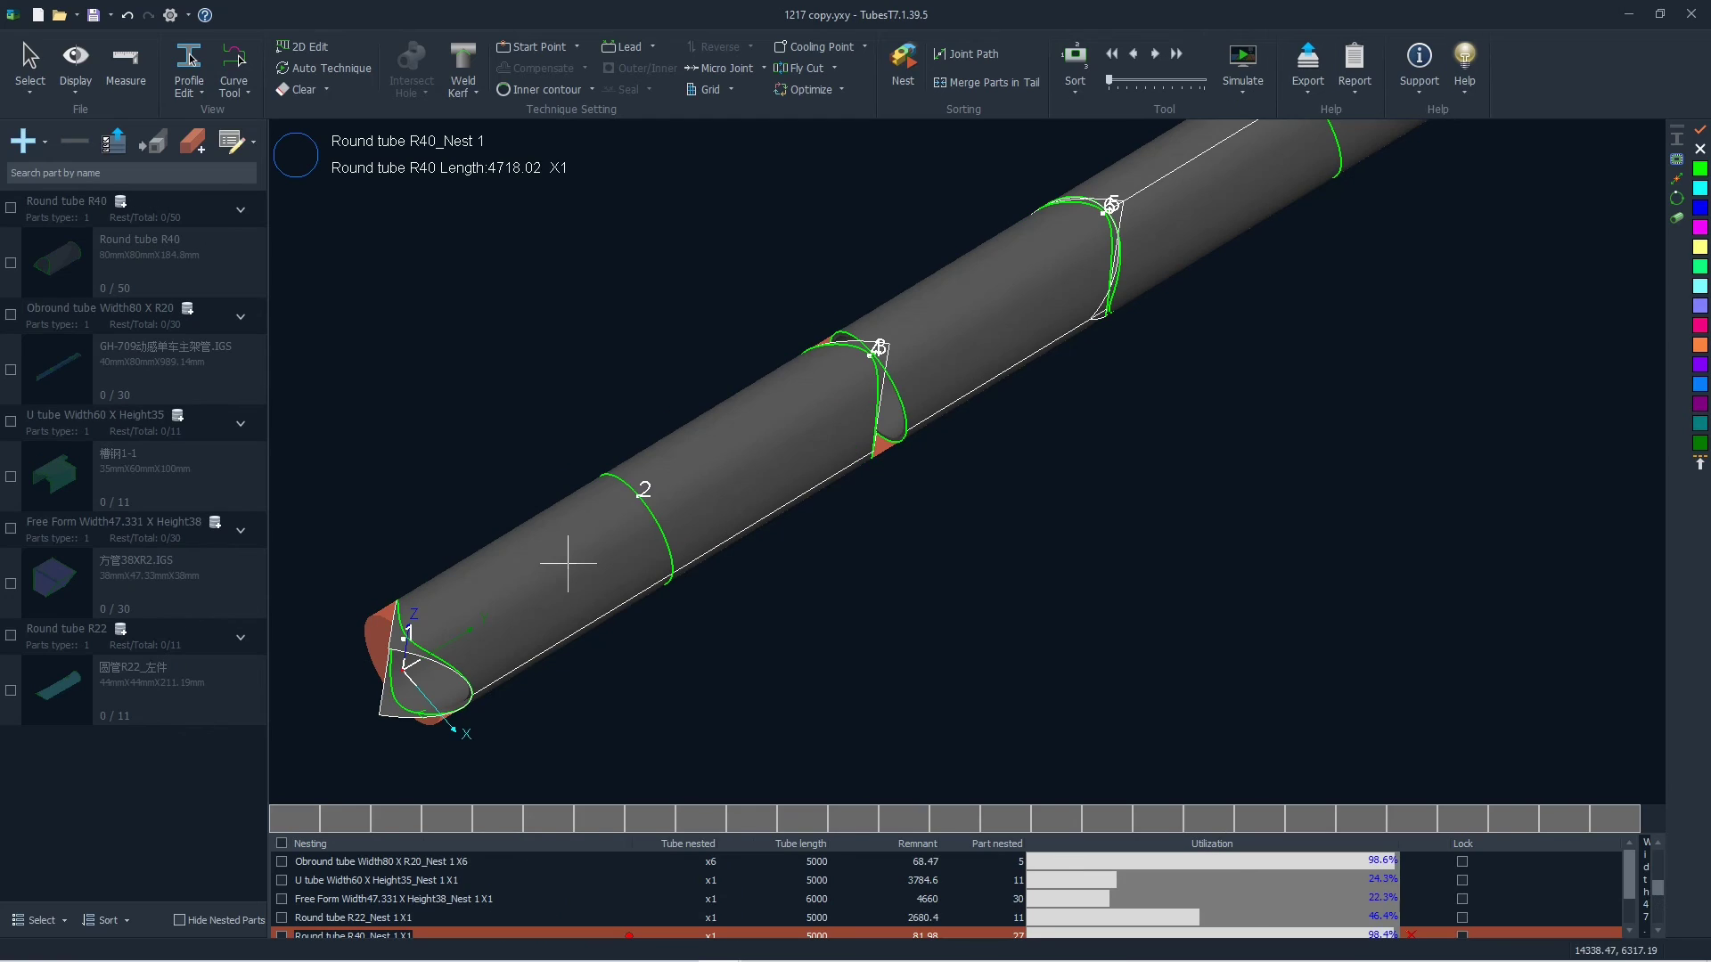
Step: Verify the Round tube R40 cutting order contour by contour, stepping forward through the first contours and back again
left_click(1151, 64)
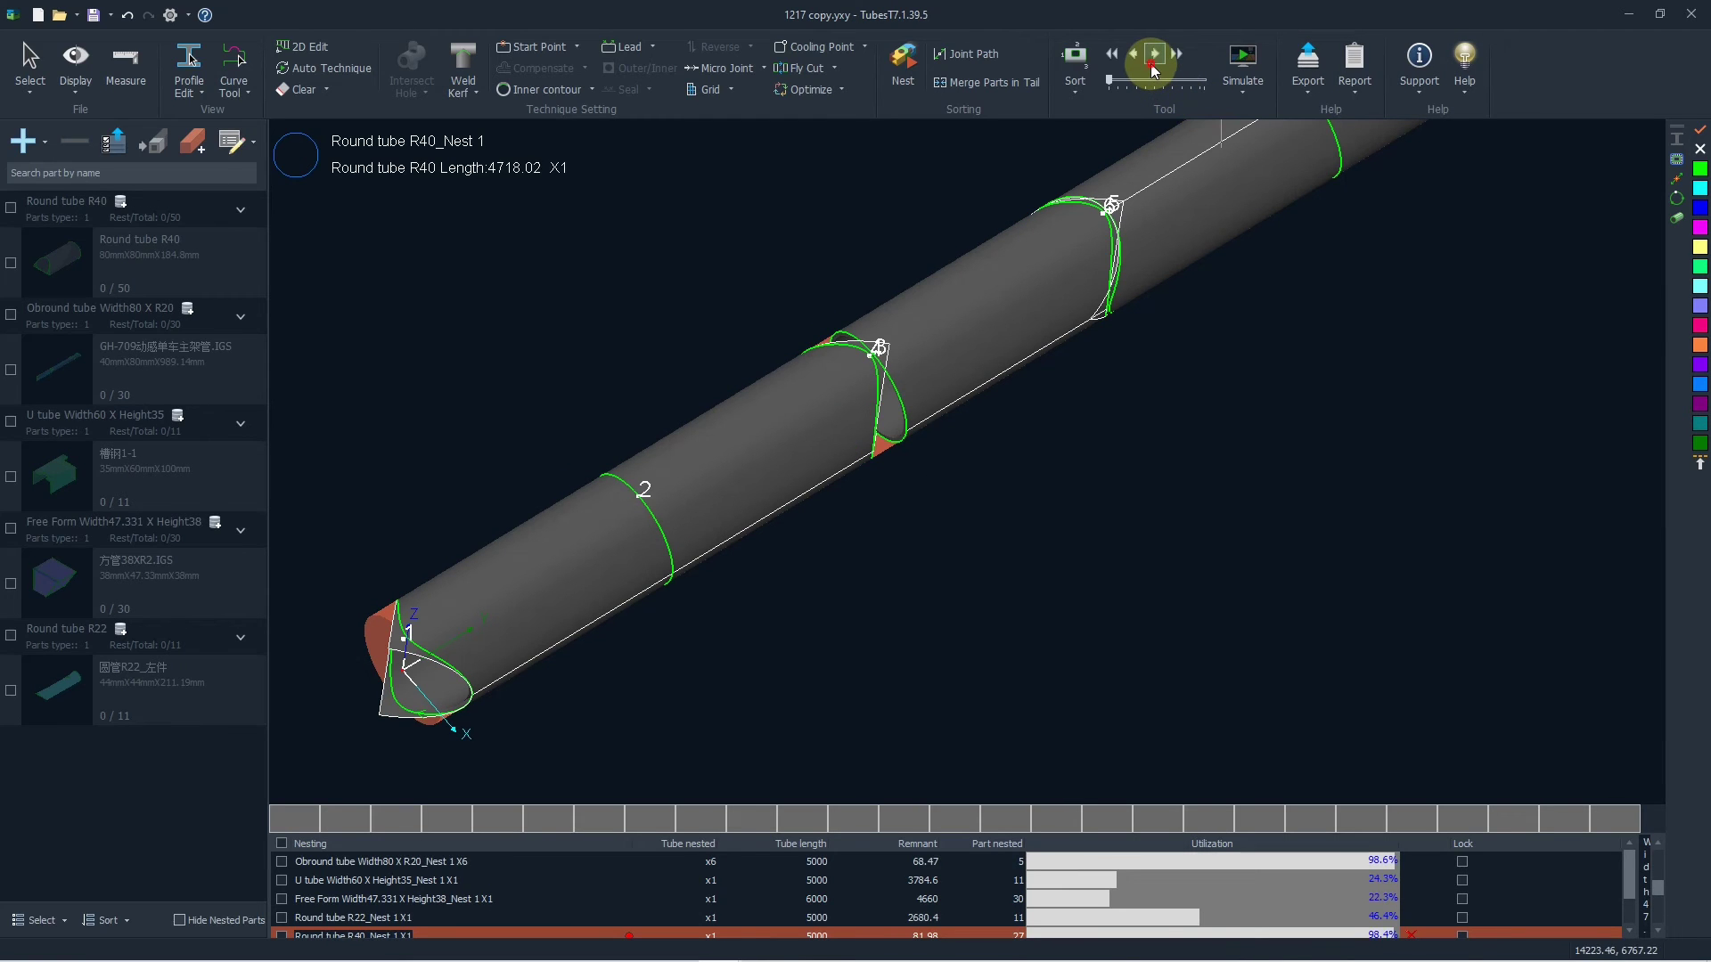
left_click(1151, 65)
left_click(1151, 64)
left_click(1151, 65)
left_click(1152, 64)
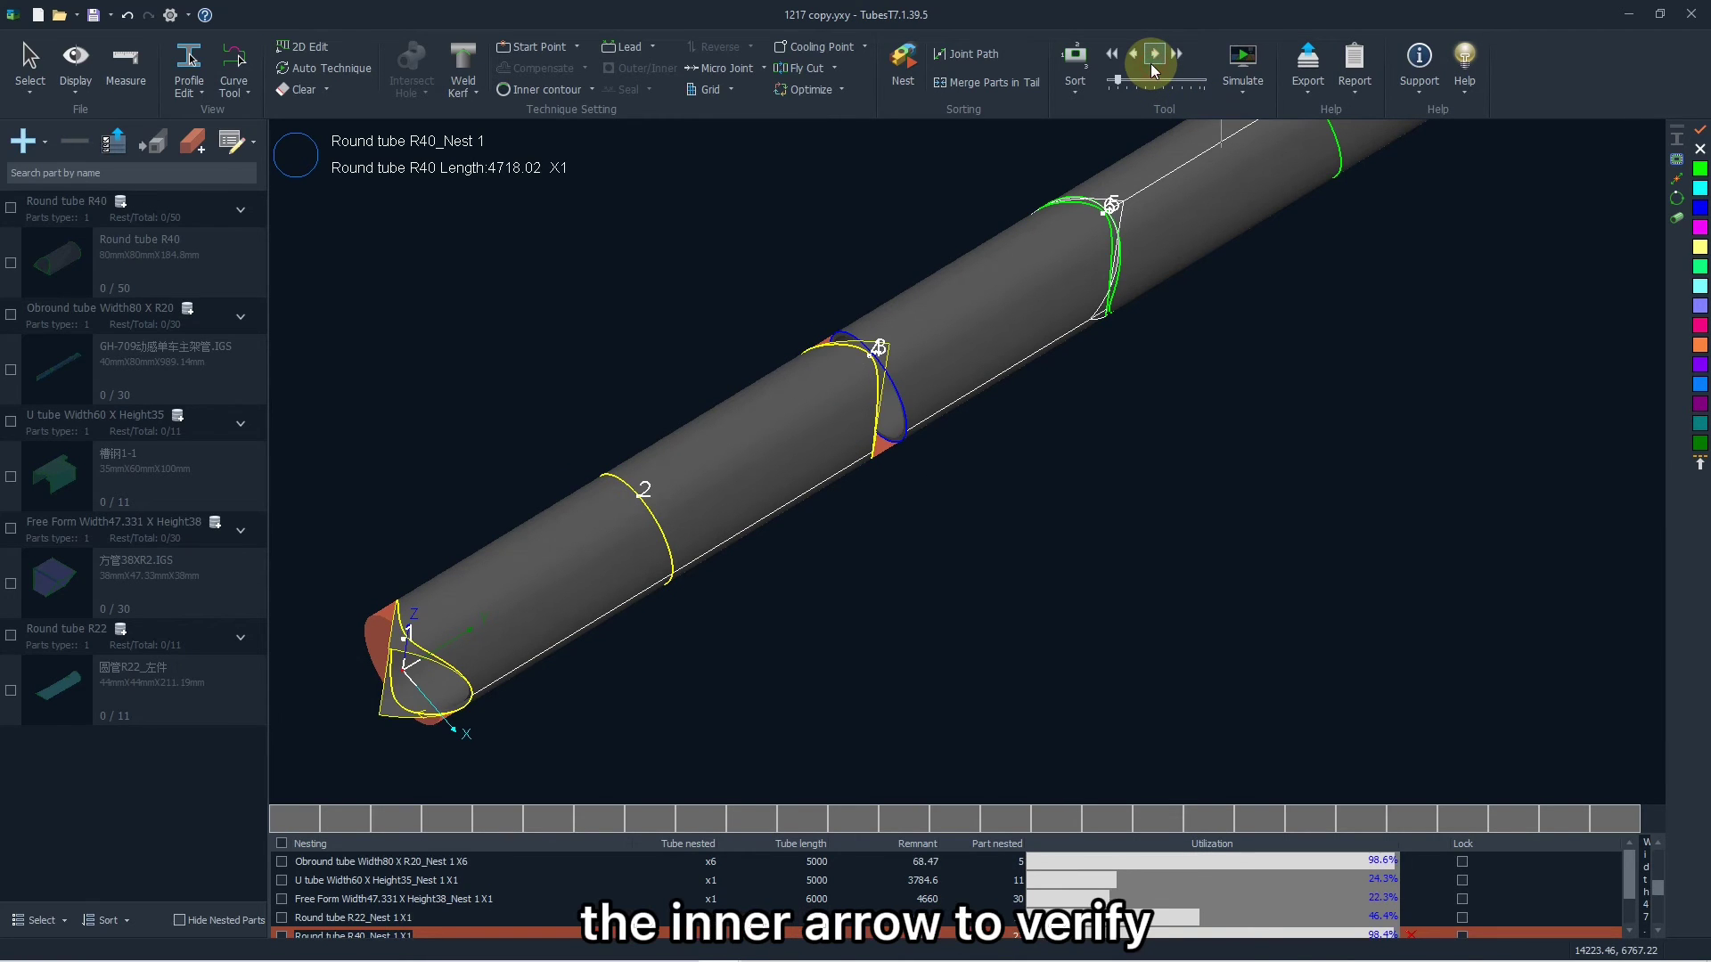
left_click(1151, 65)
scroll(1025, 392, "down", 2)
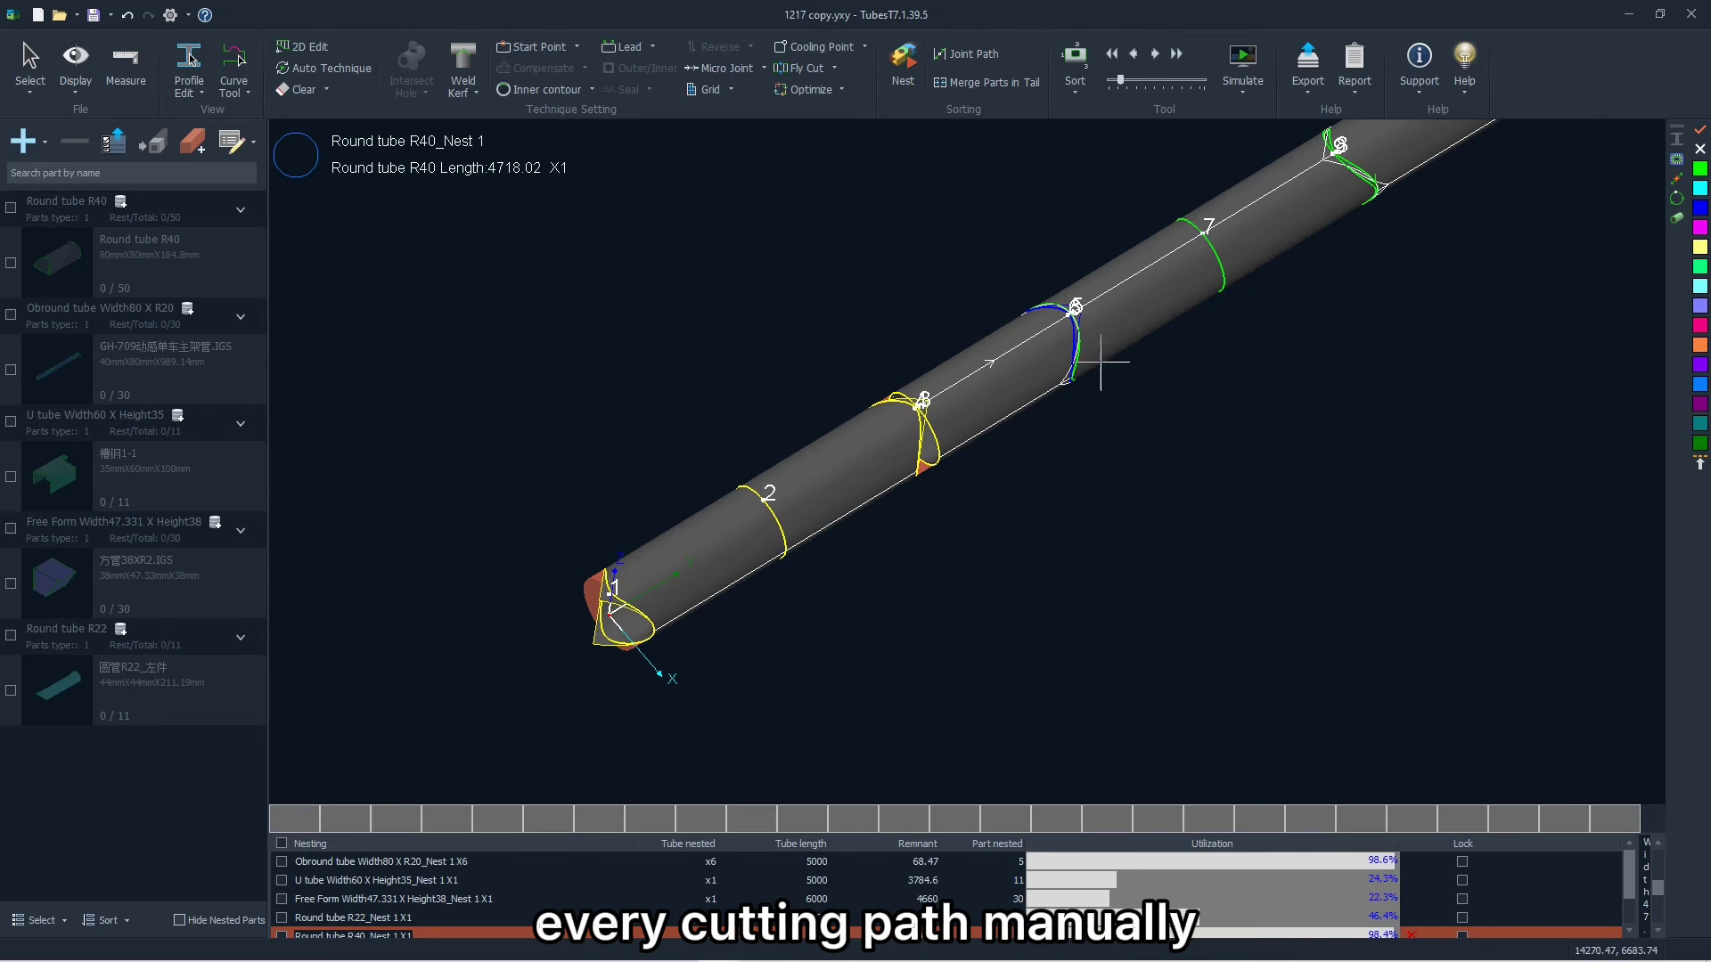
left_click(1150, 56)
left_click(1136, 57)
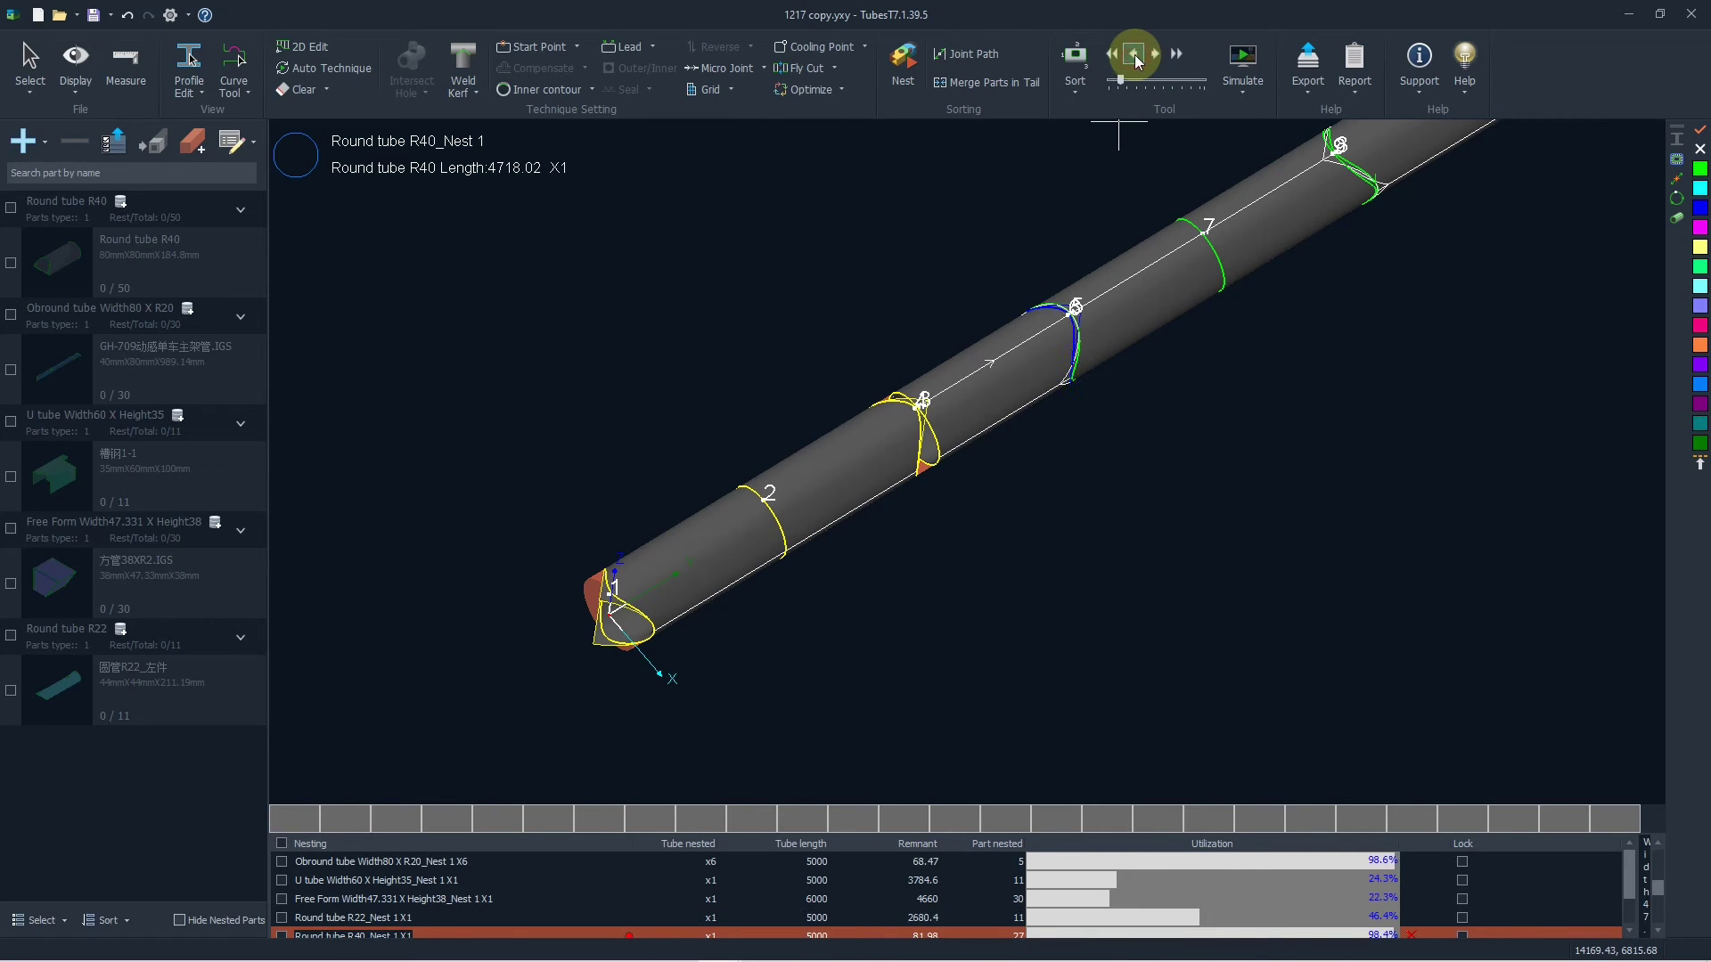
left_click(1136, 57)
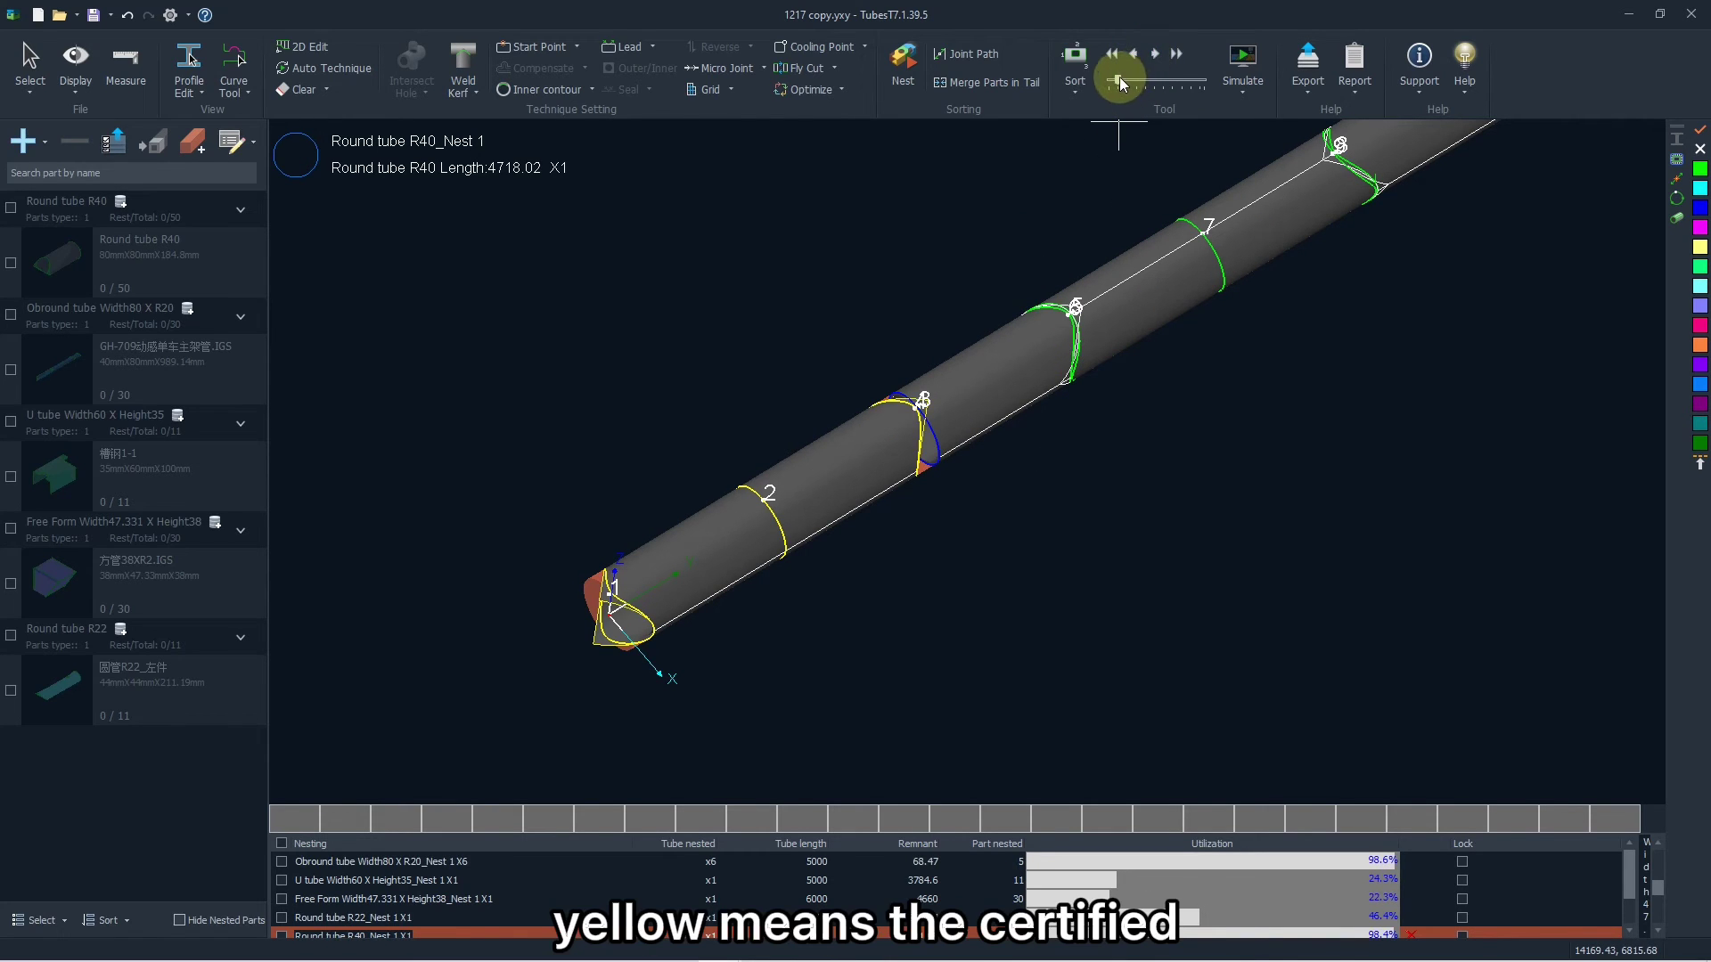
Step: Scrub backward and forward through the cutting sequence to check the path order along the whole Round tube R40 nesting
left_click_drag(1119, 83, 1113, 86)
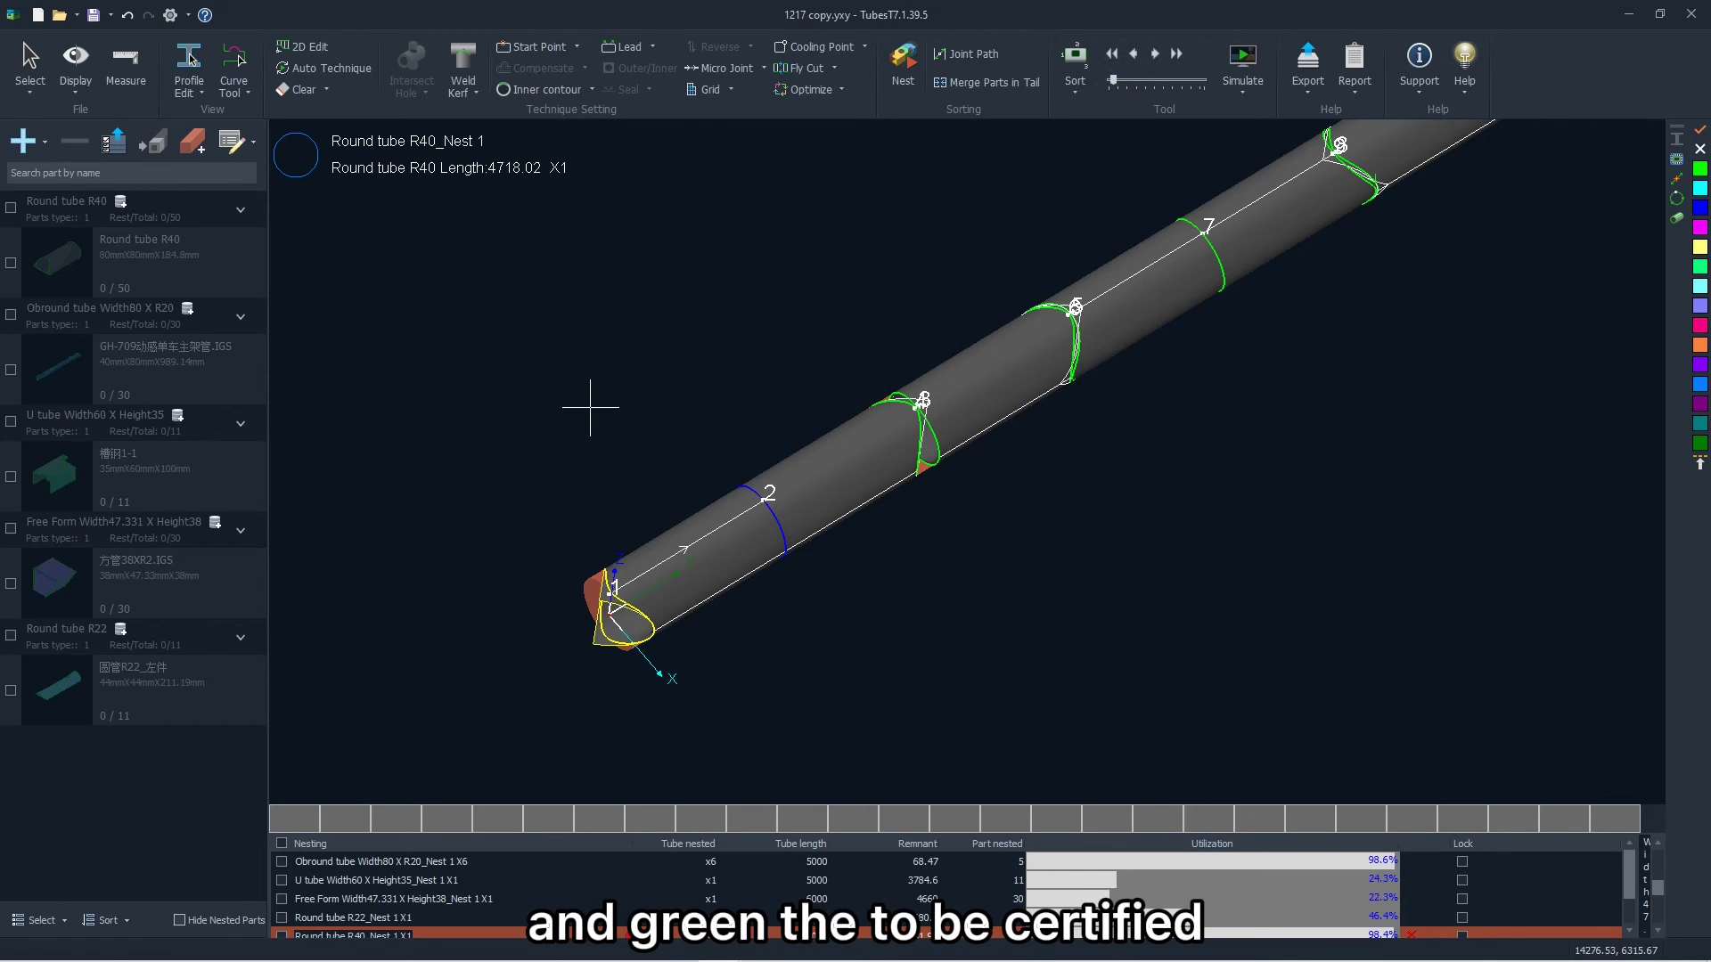
scroll(588, 466, "down", 2)
scroll(588, 466, "down", 1)
scroll(985, 344, "up", 2)
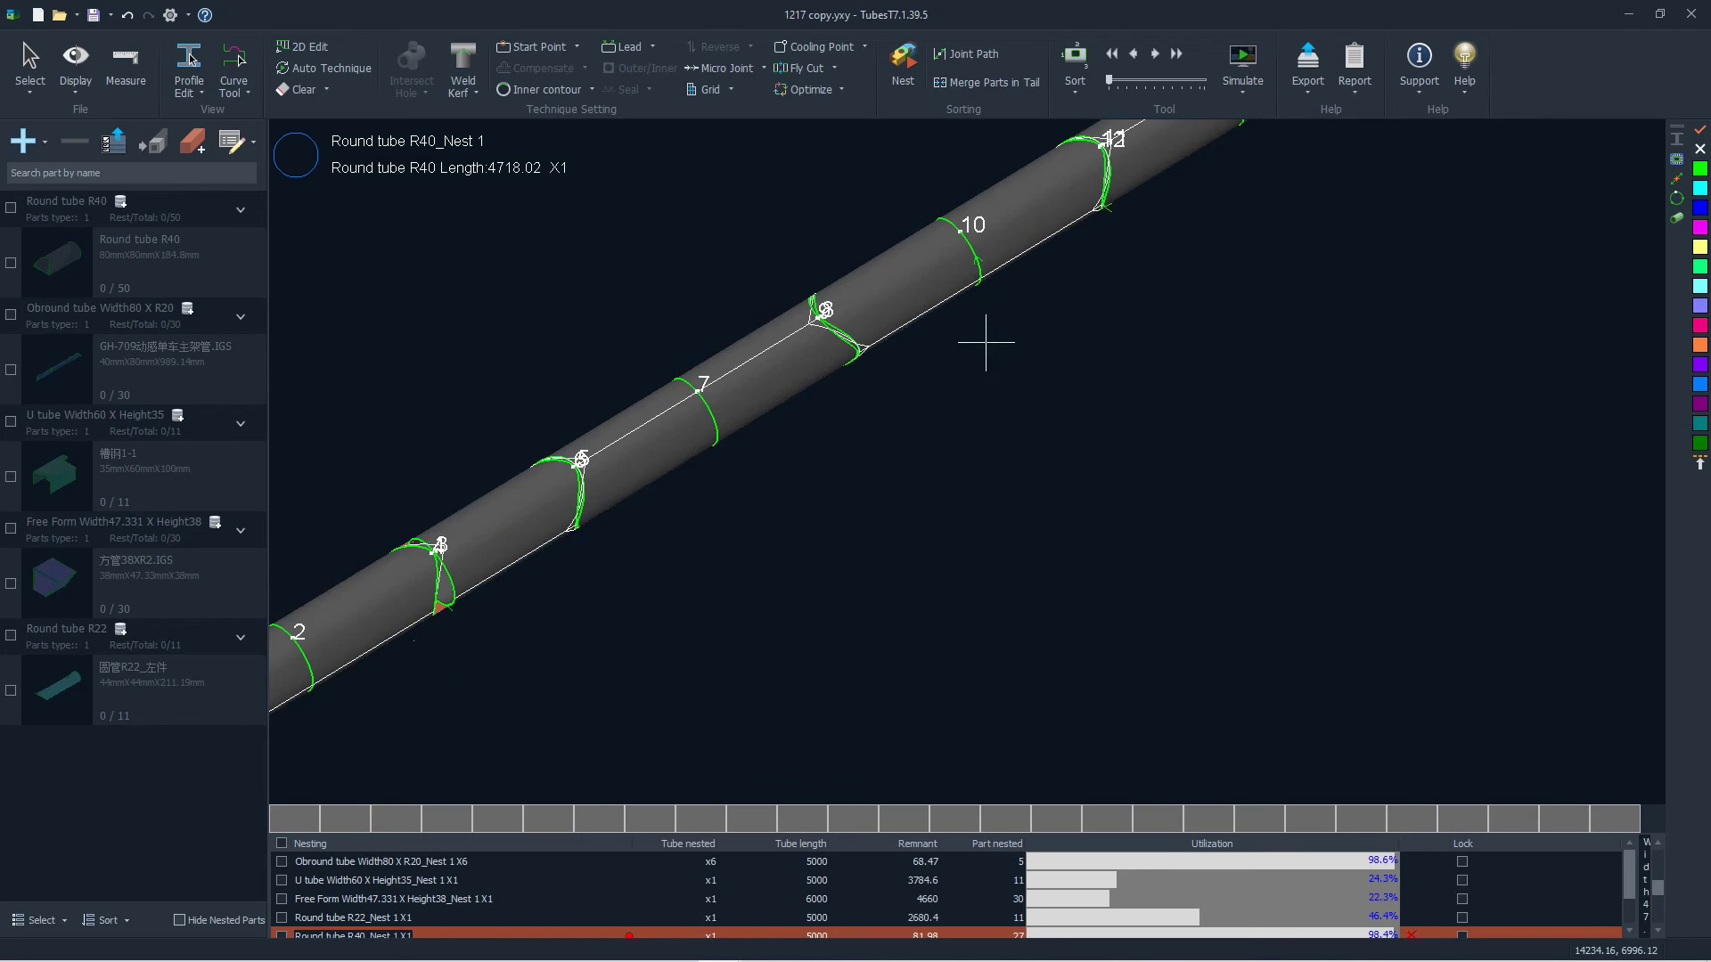
scroll(977, 353, "down", 1)
left_click(1246, 71)
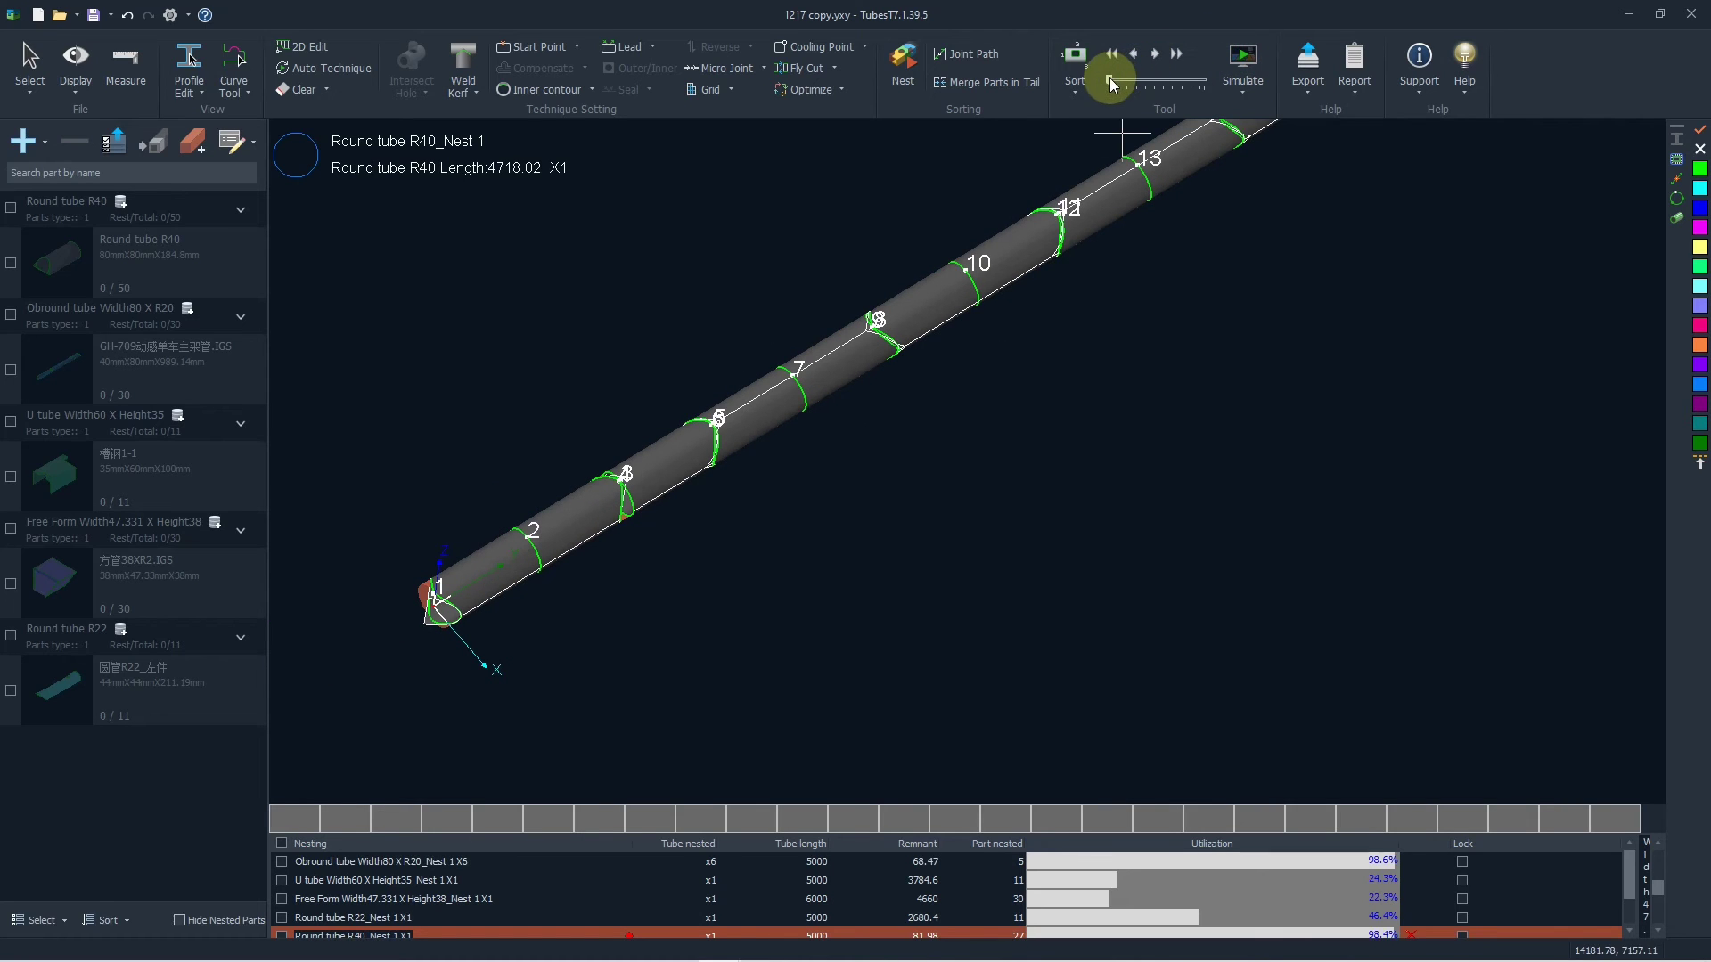
left_click_drag(1119, 84, 1130, 90)
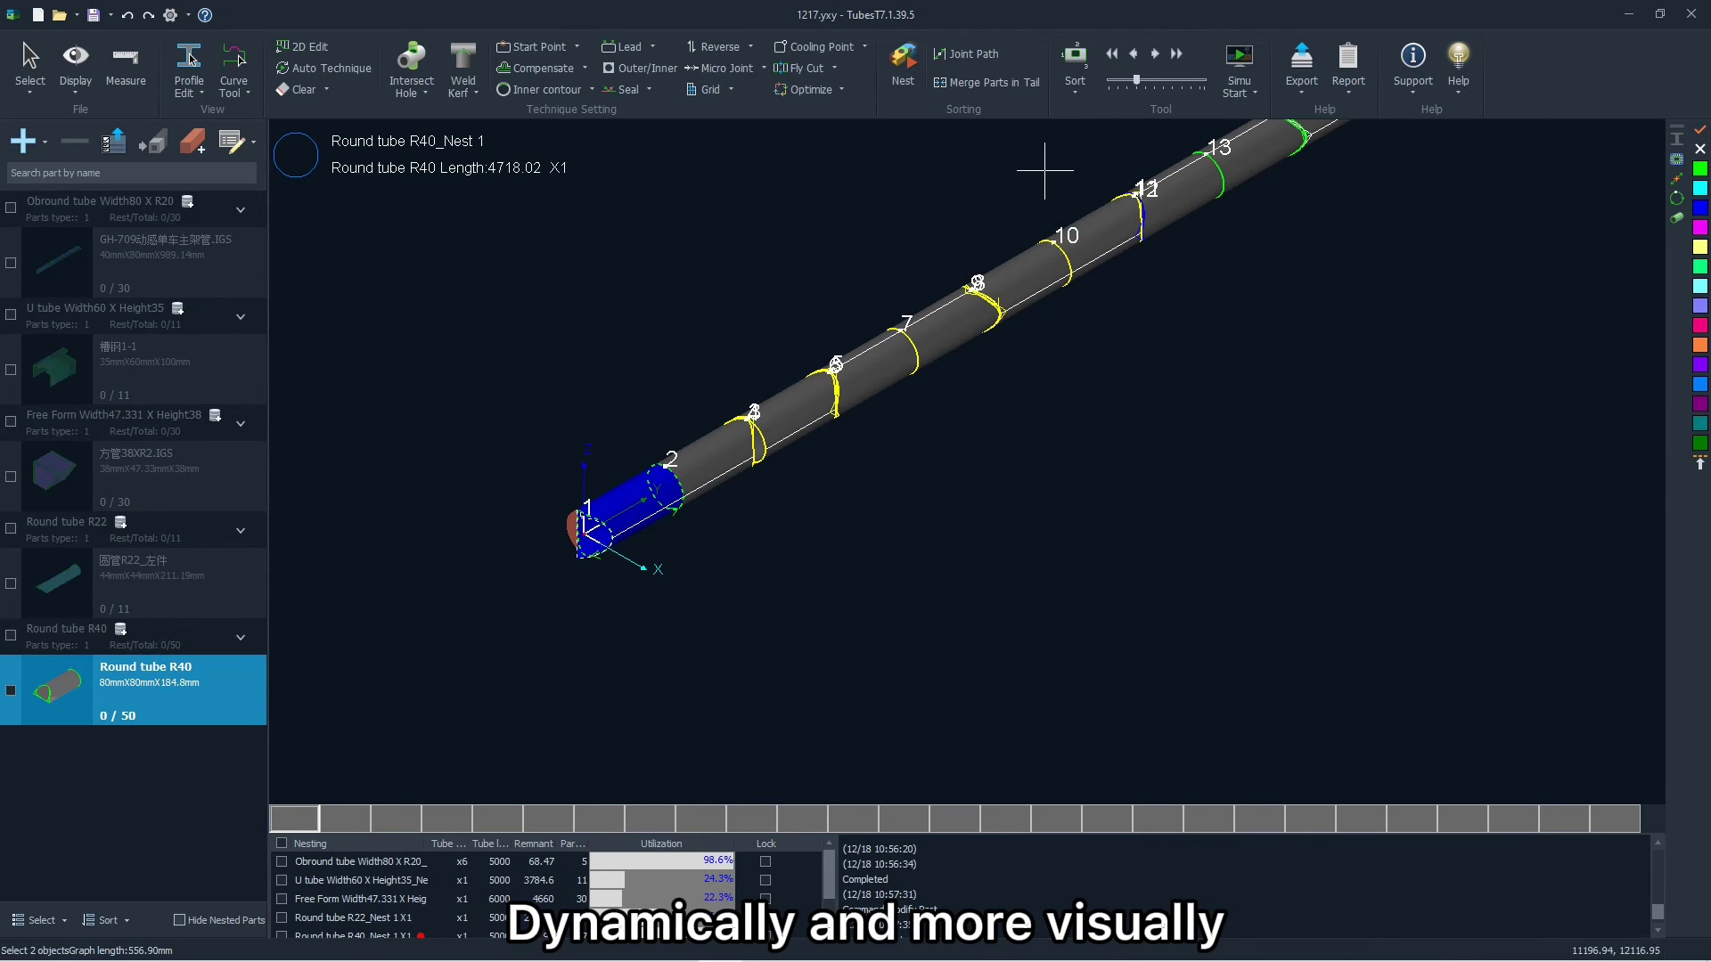
Step: Simulate cutting the Round tube R40 nesting with the virtual cutting head, adjust the simulation speed, and stop it
left_click(1239, 64)
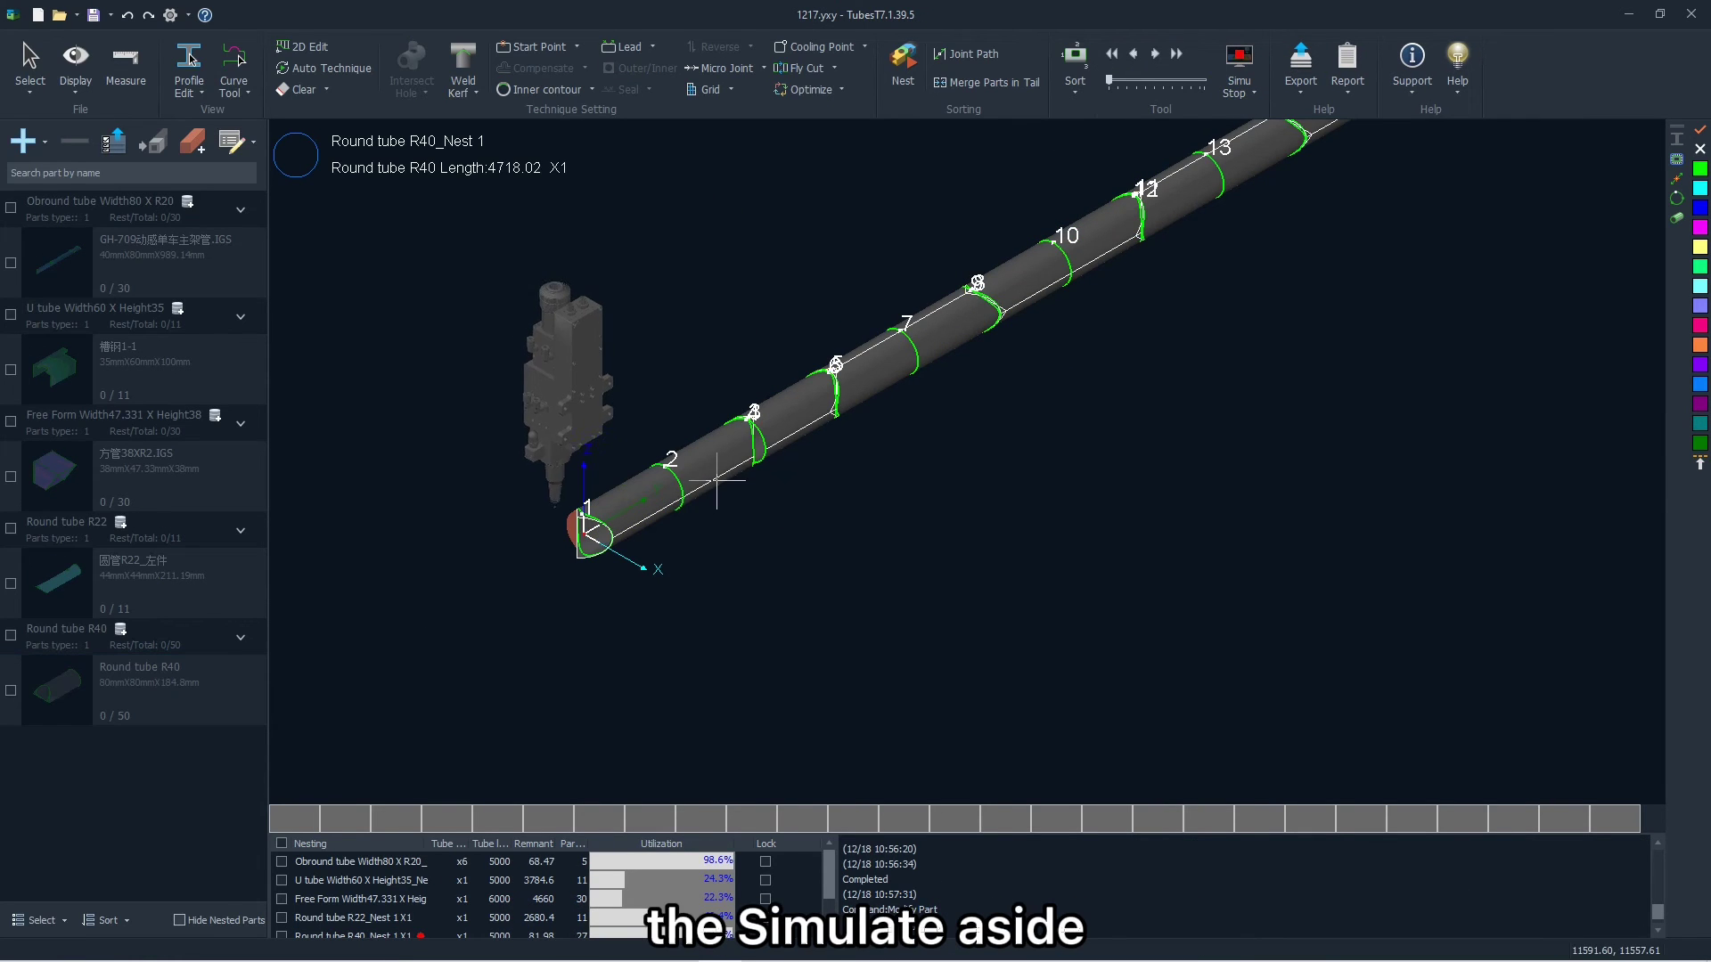
scroll(401, 579, "up", 5)
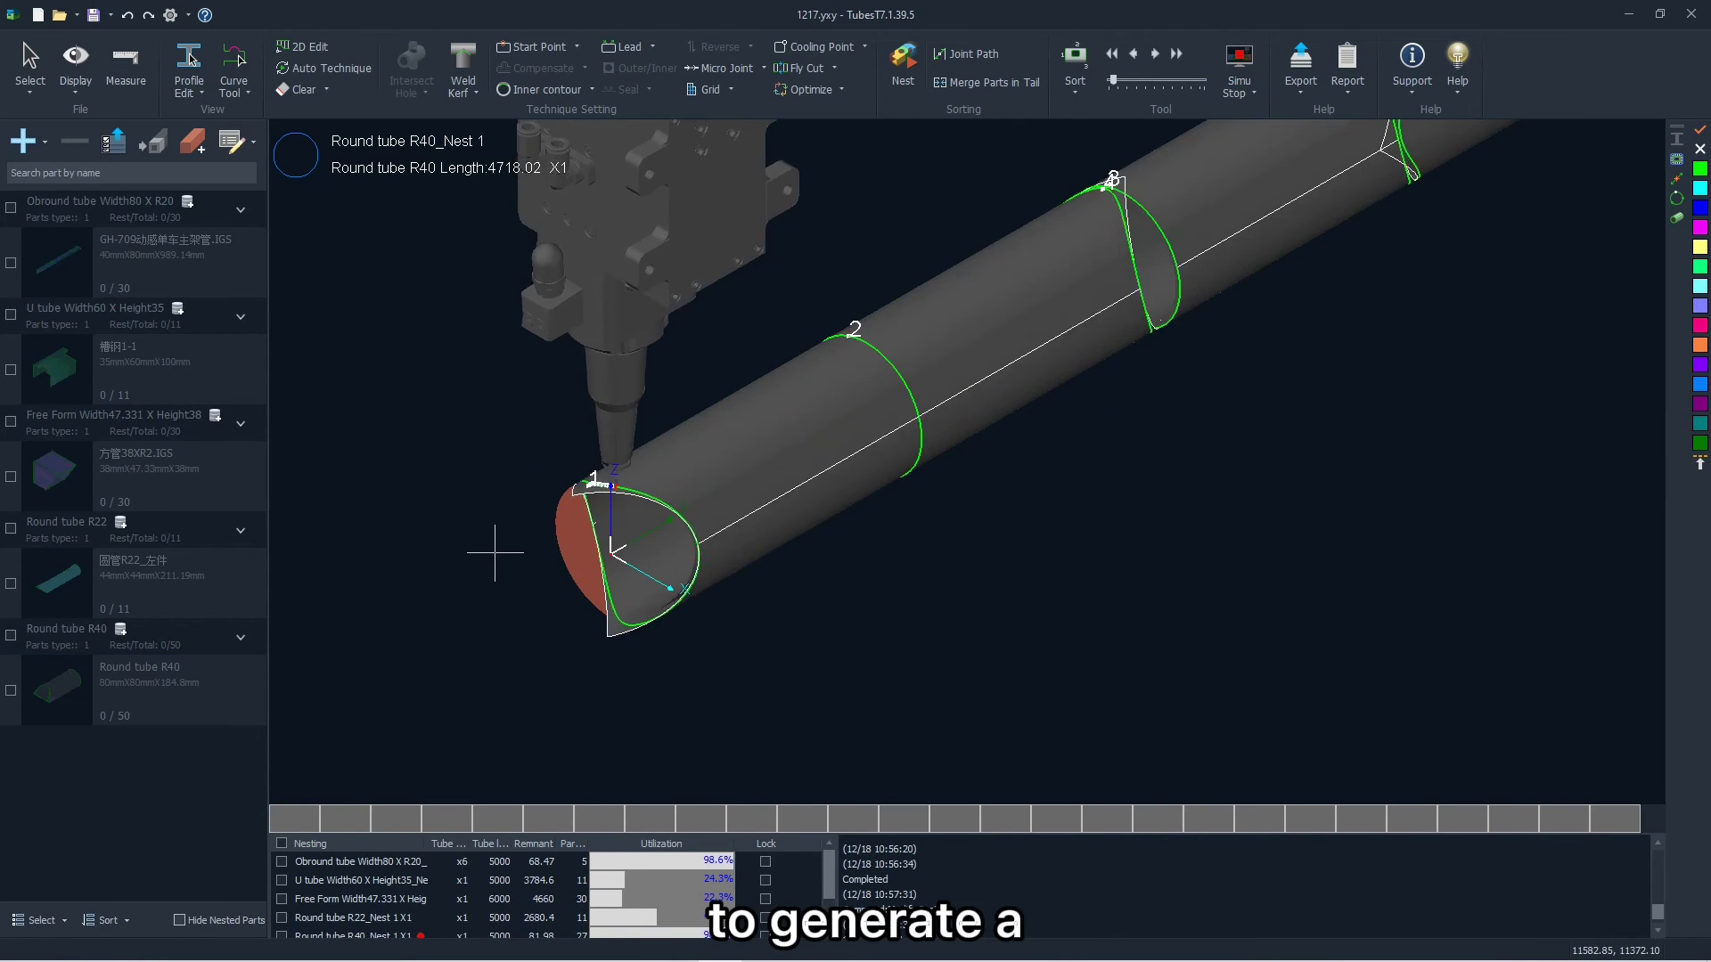
scroll(498, 553, "up", 2)
scroll(498, 553, "down", 4)
left_click(1204, 72)
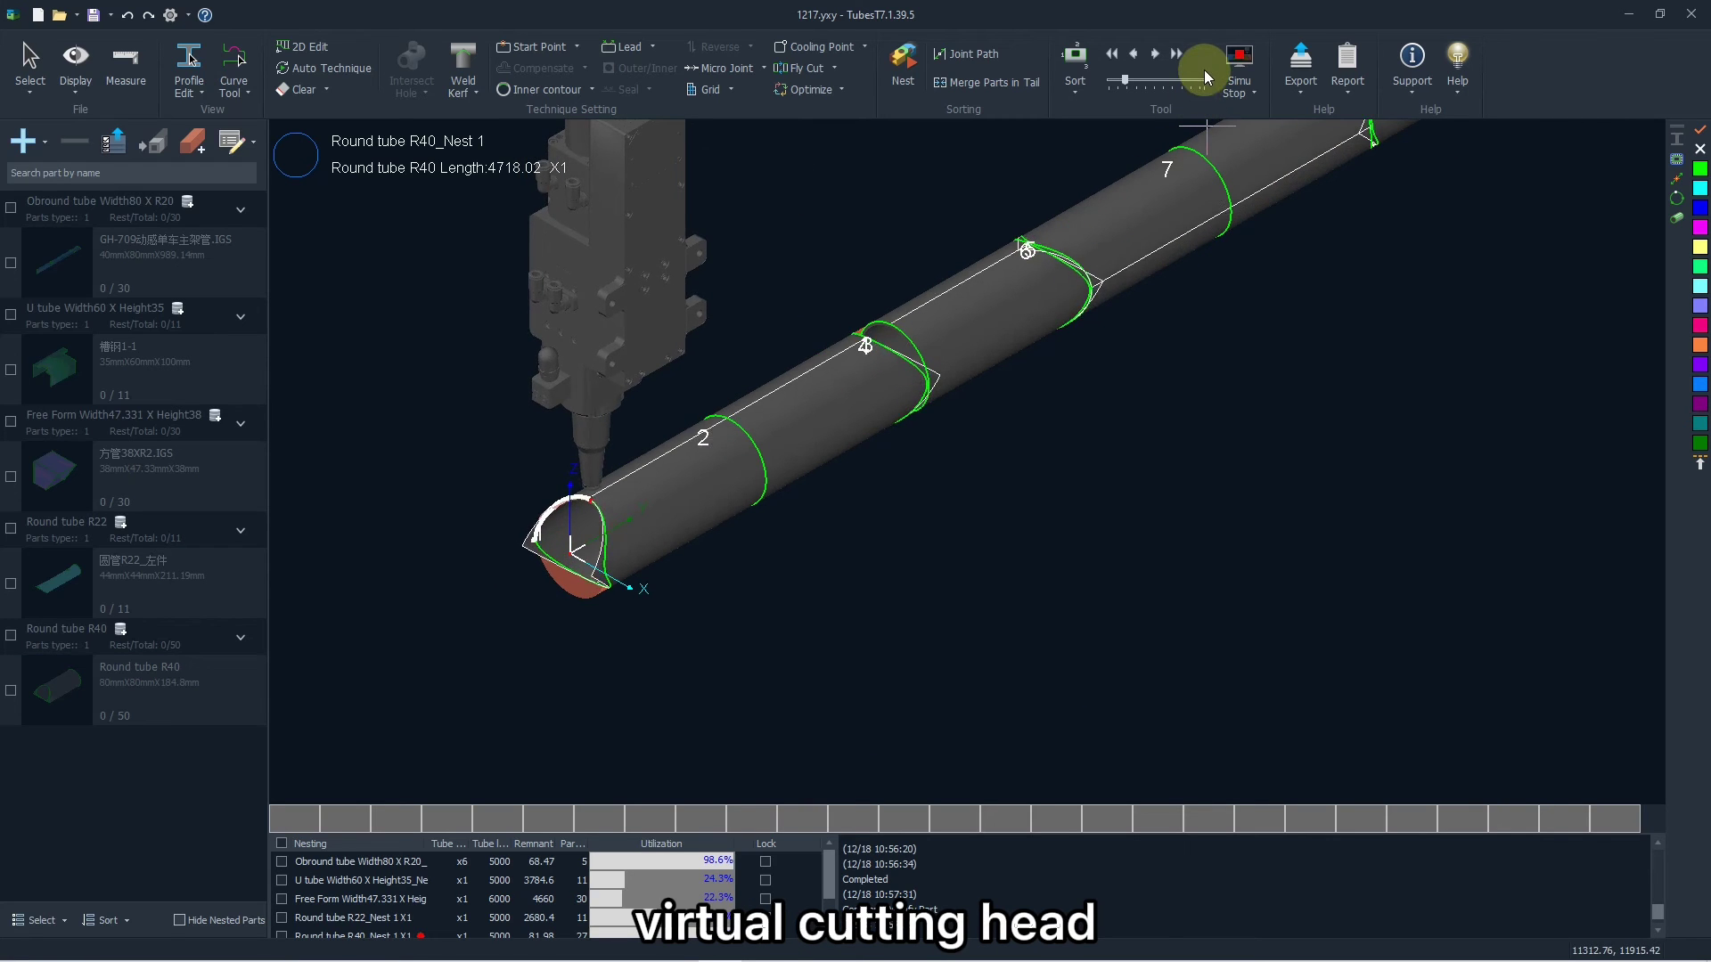
left_click(1183, 54)
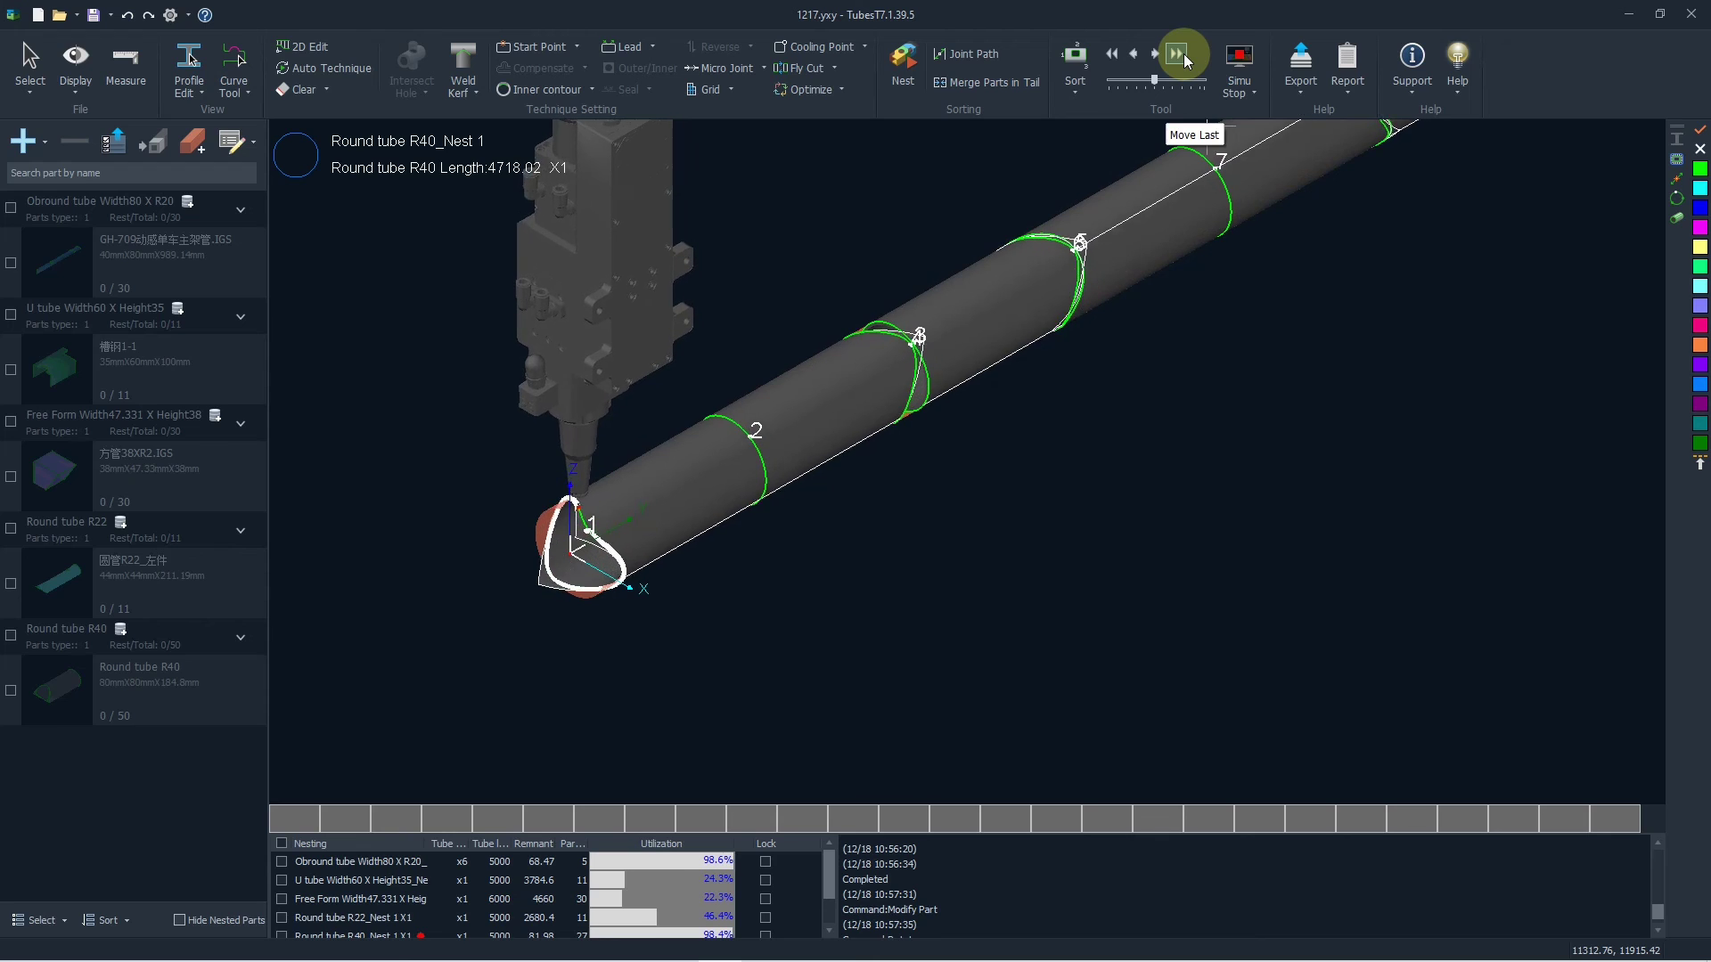
left_click(1135, 55)
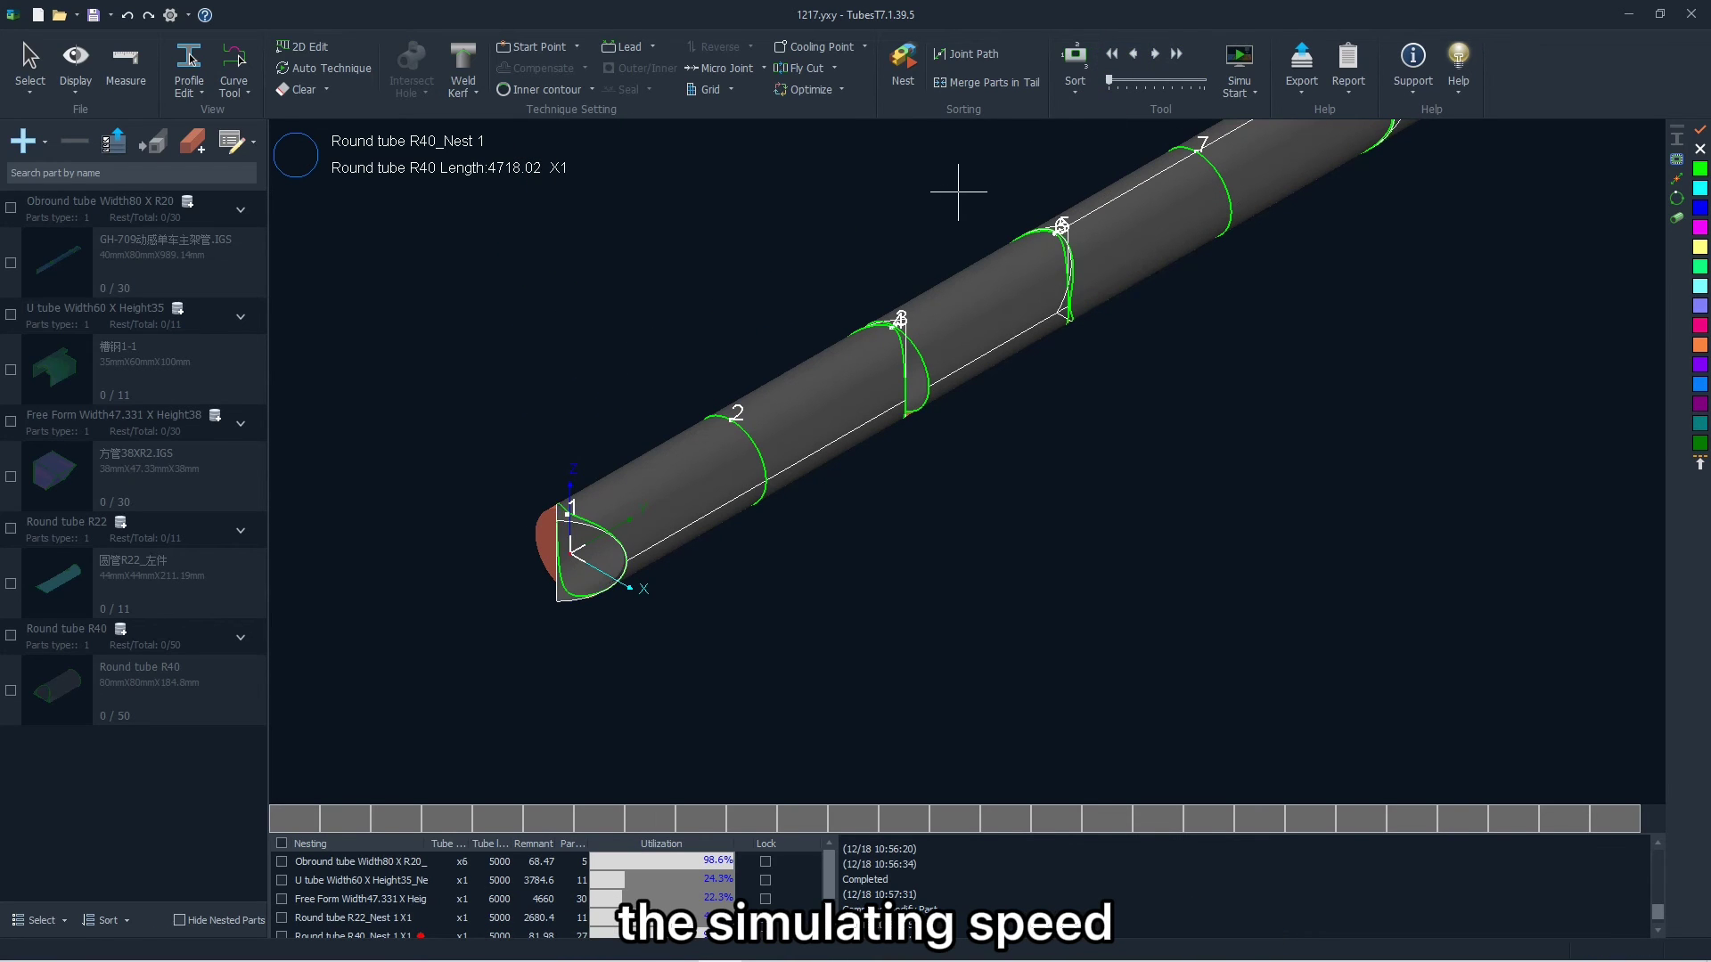
Step: Simulate the cutting starting from the second part on the Round tube R40 nesting, and stop the simulation
scroll(714, 336, "down", 3)
scroll(883, 409, "down", 3)
scroll(965, 330, "up", 2)
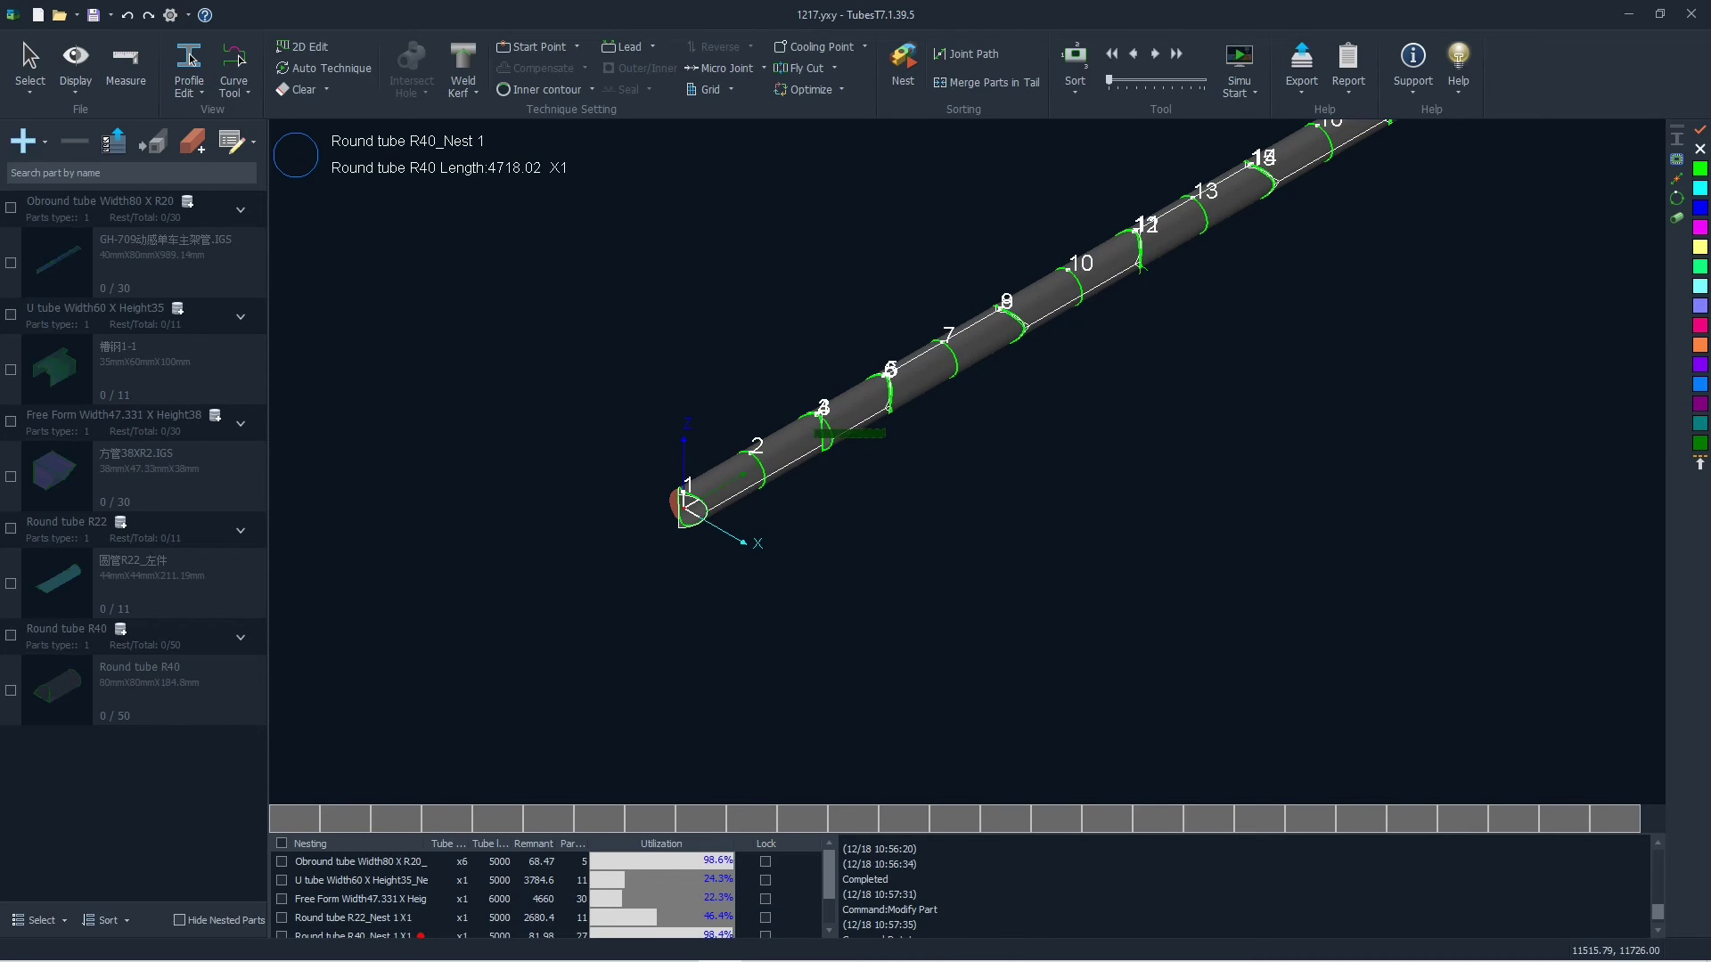
left_click(806, 418)
scroll(794, 397, "up", 3)
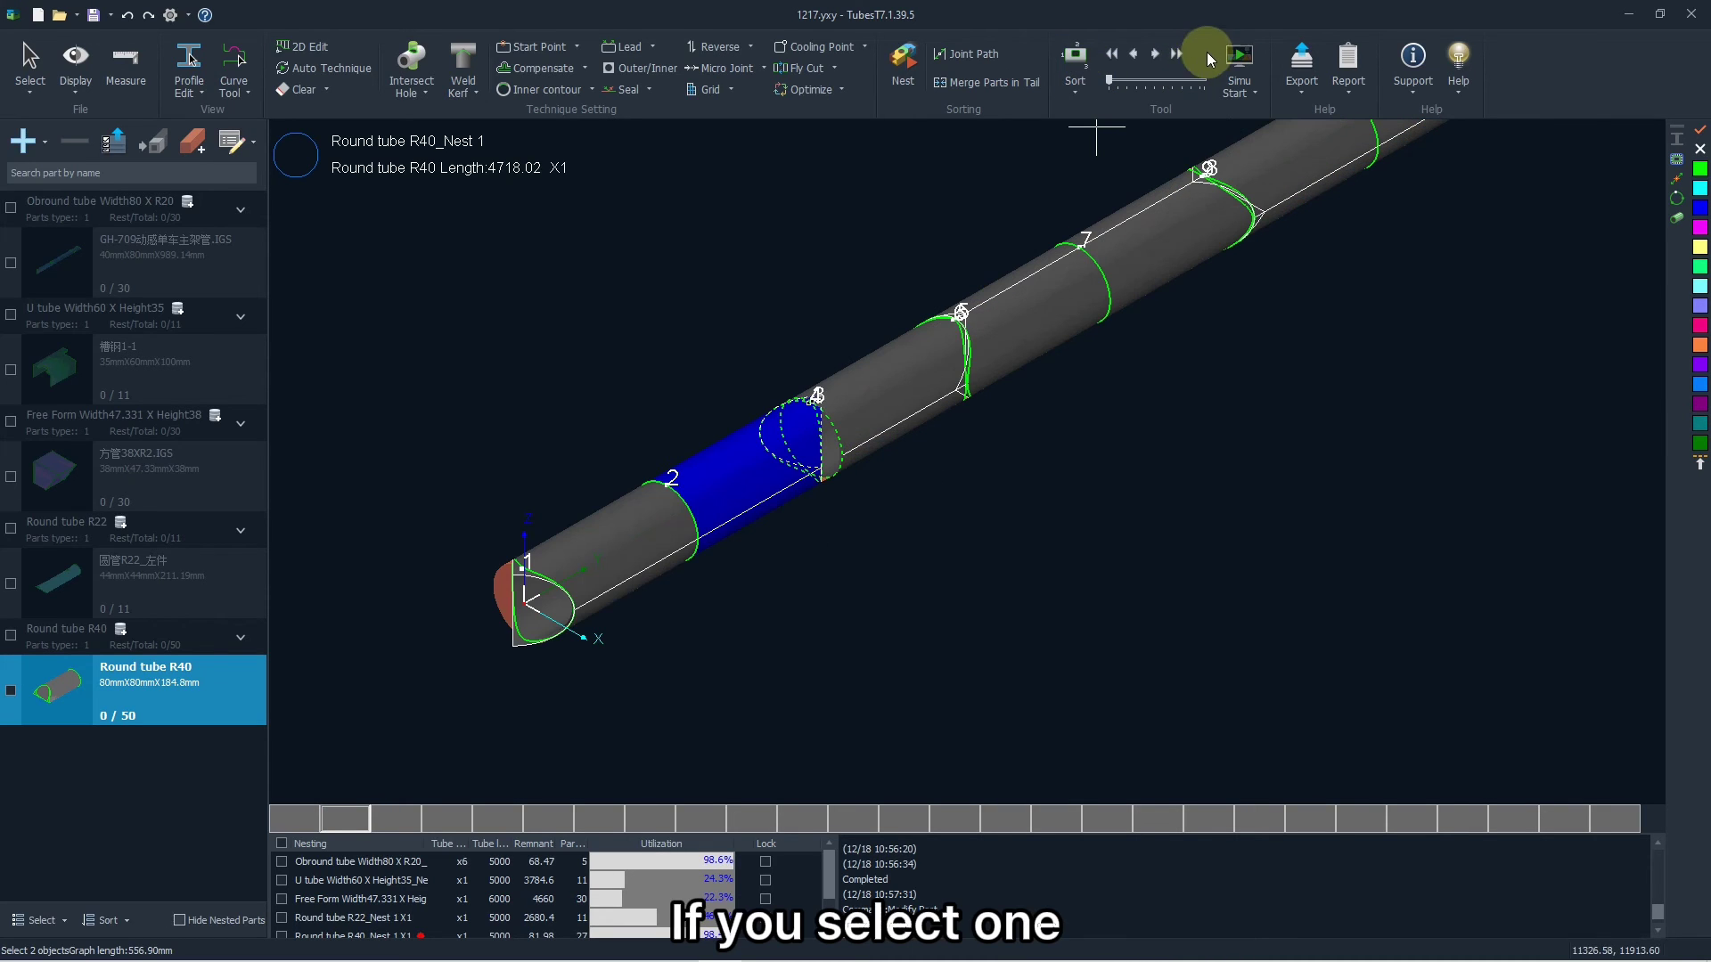
left_click(1238, 56)
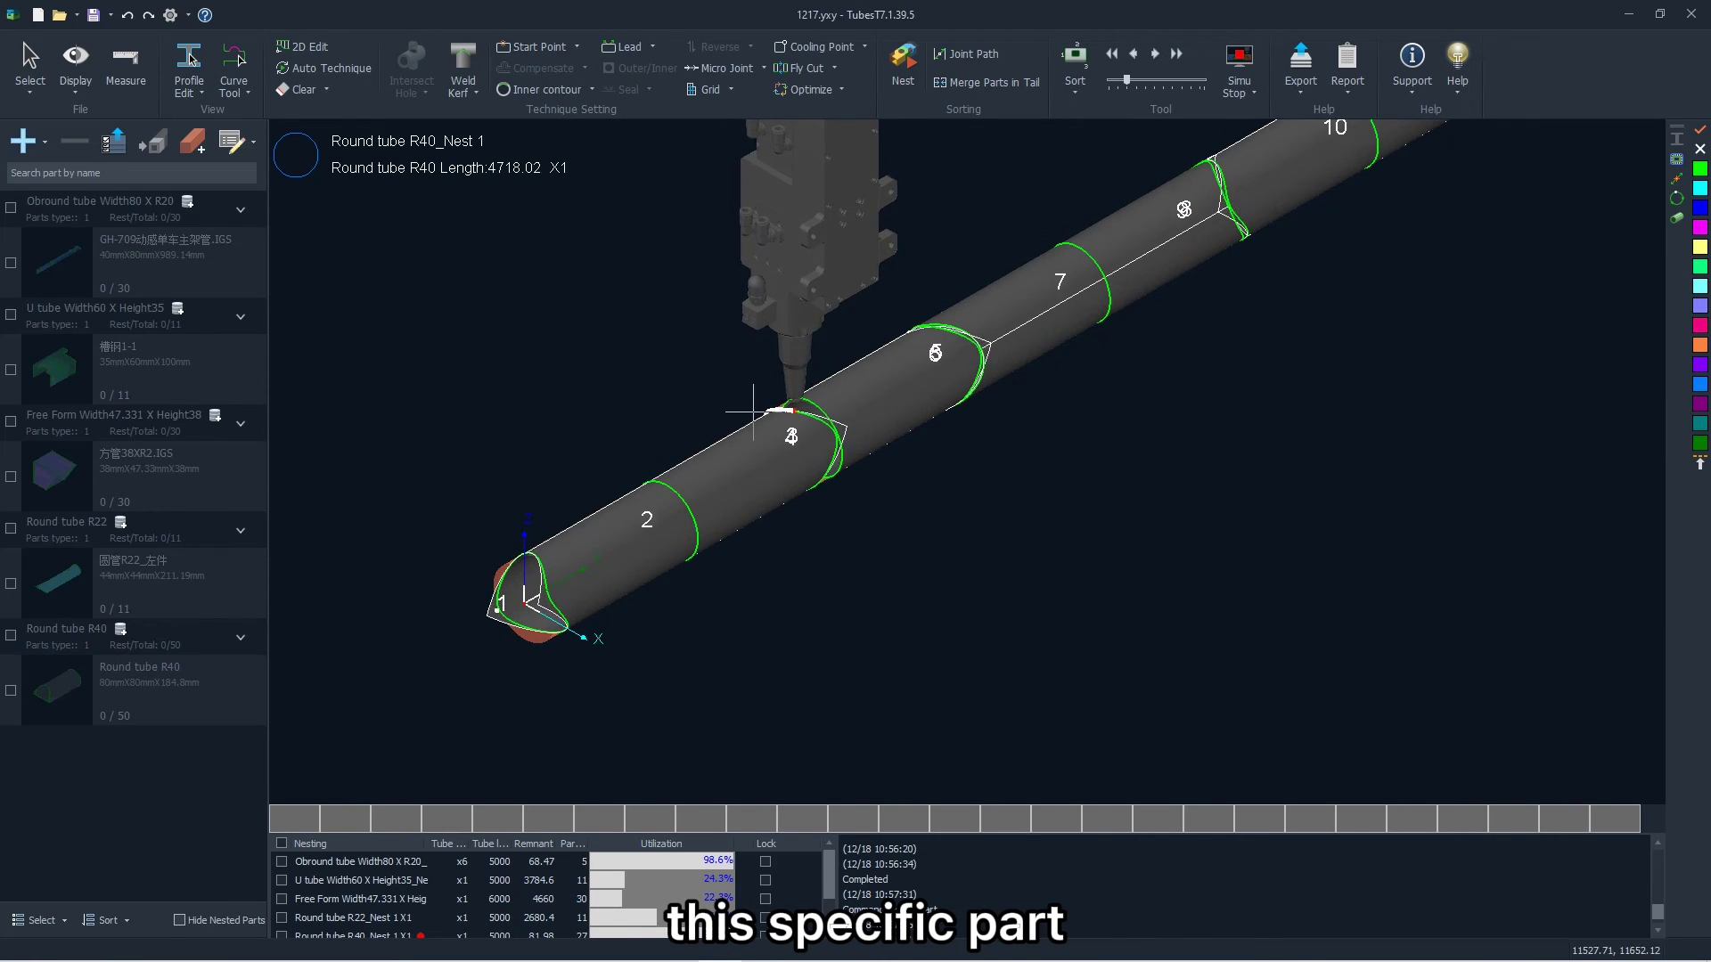
left_click(1250, 56)
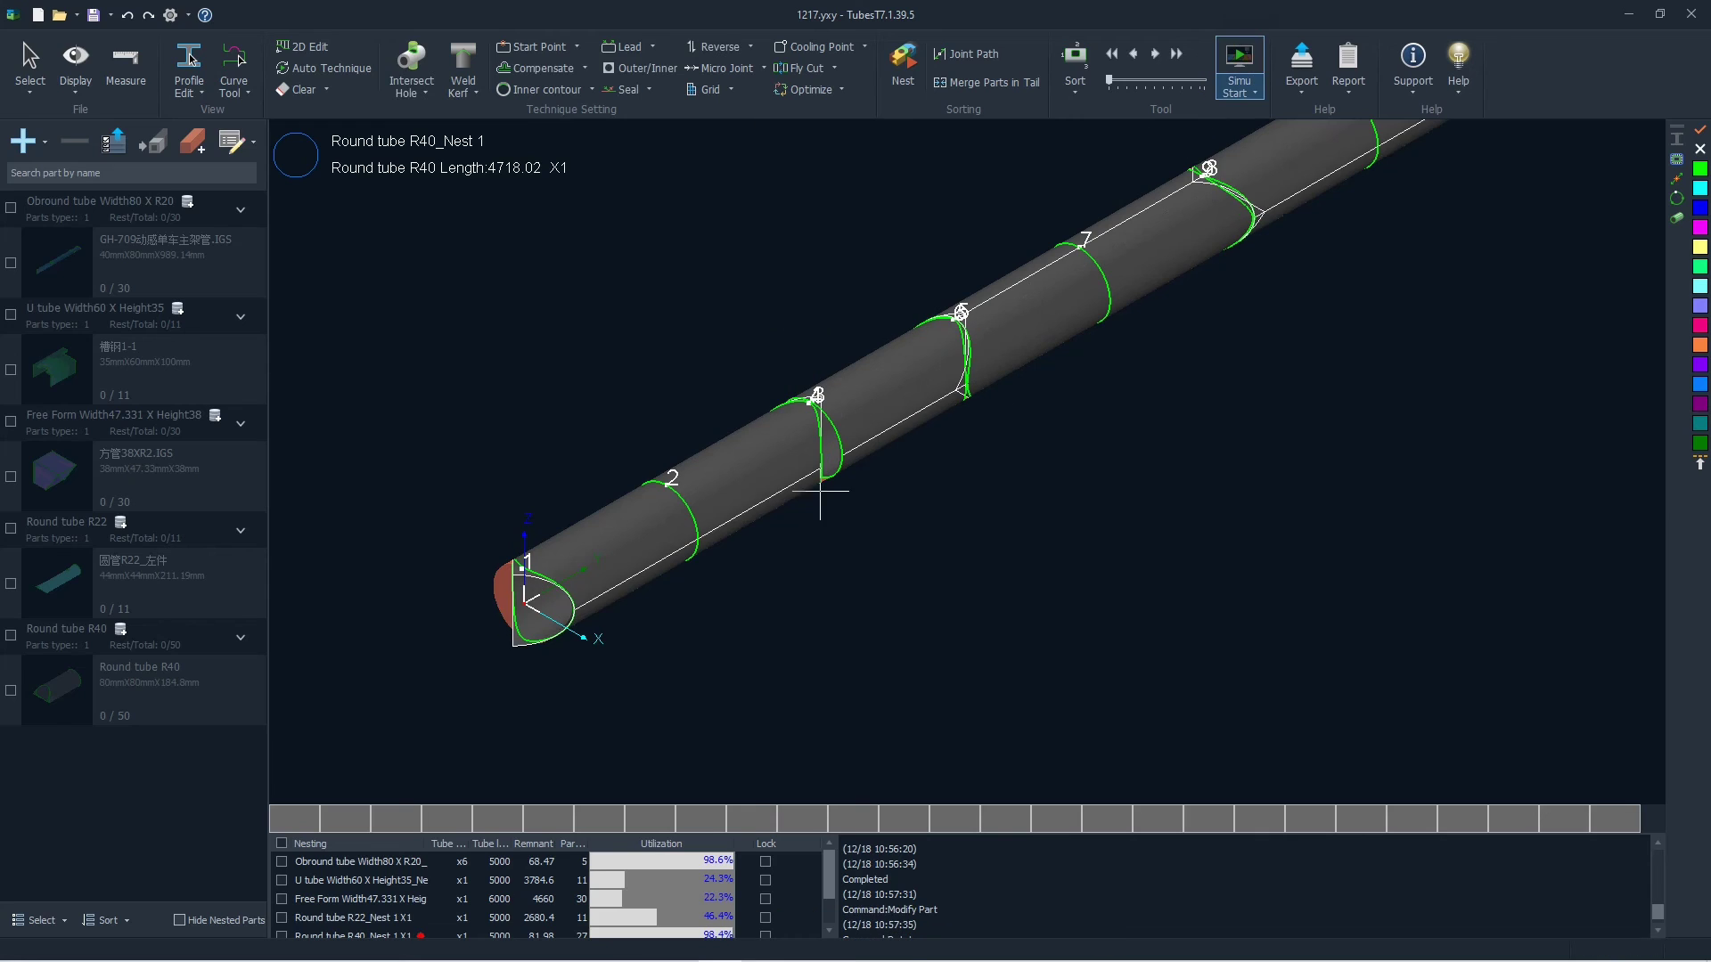
Step: Examine the numbered contours further along the Round tube R40 nesting and start the cutting simulation again
scroll(688, 616, "down", 5)
scroll(1013, 448, "up", 5)
scroll(912, 434, "up", 2)
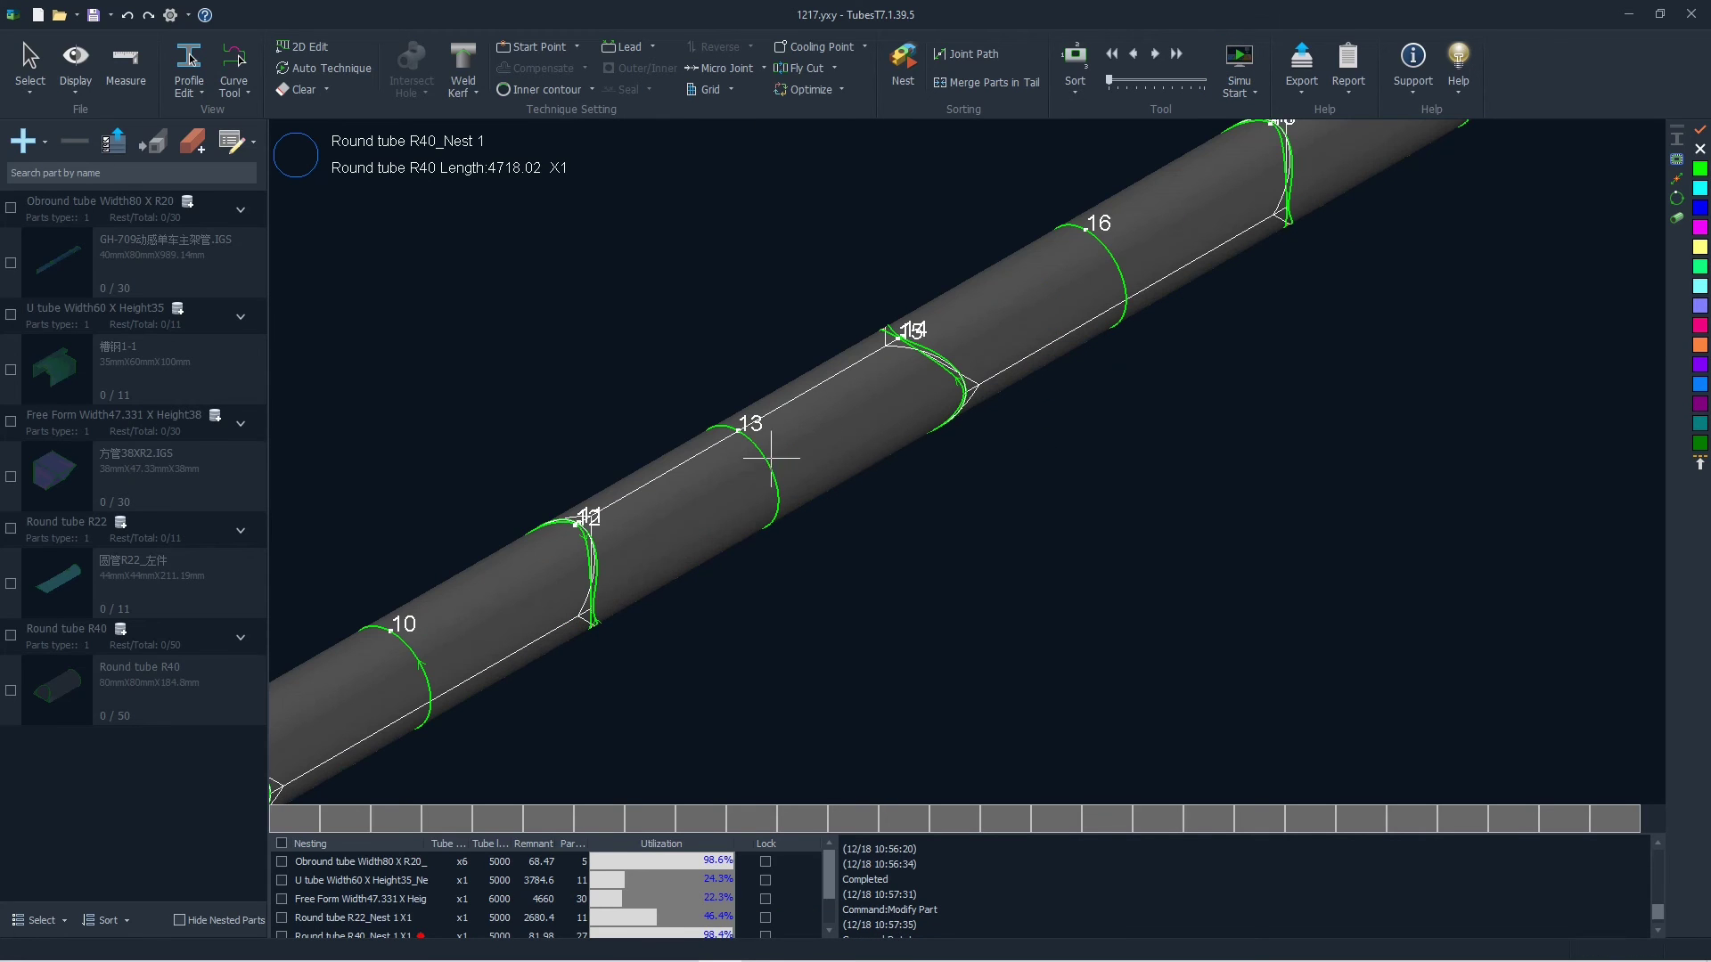
left_click_drag(737, 413, 858, 542)
left_click(1236, 64)
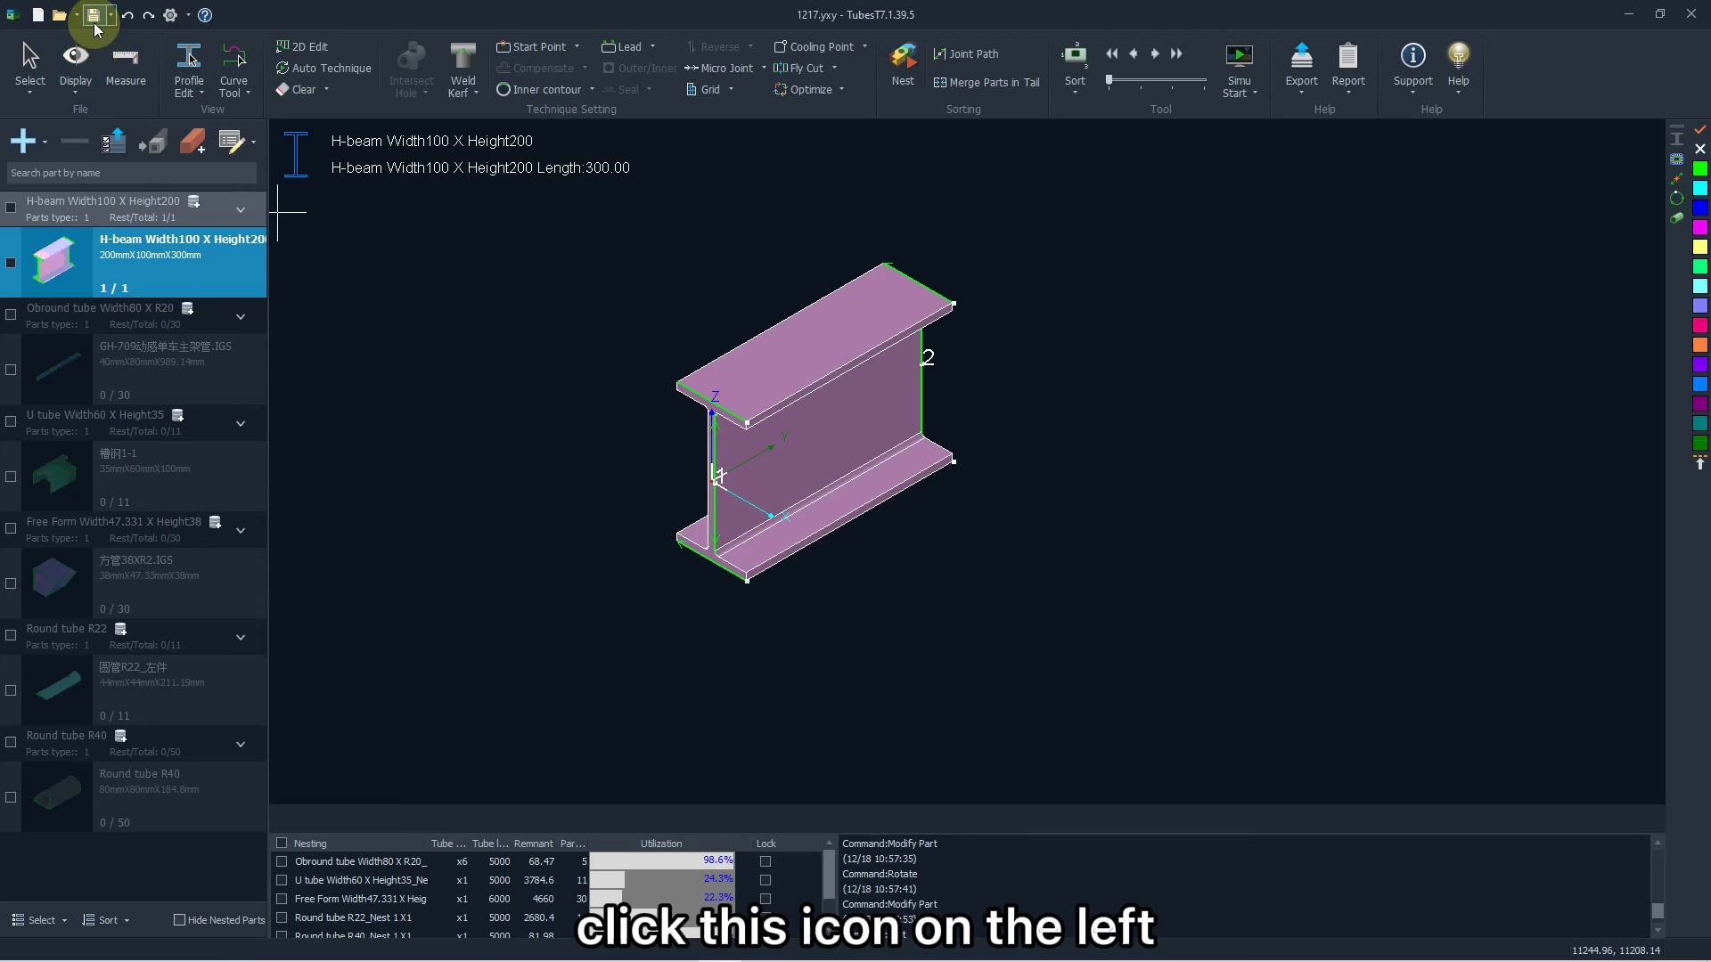
Step: Save the current file and save a copy of it as "1217 copy" in TubesT Document (YXY) format
left_click(93, 15)
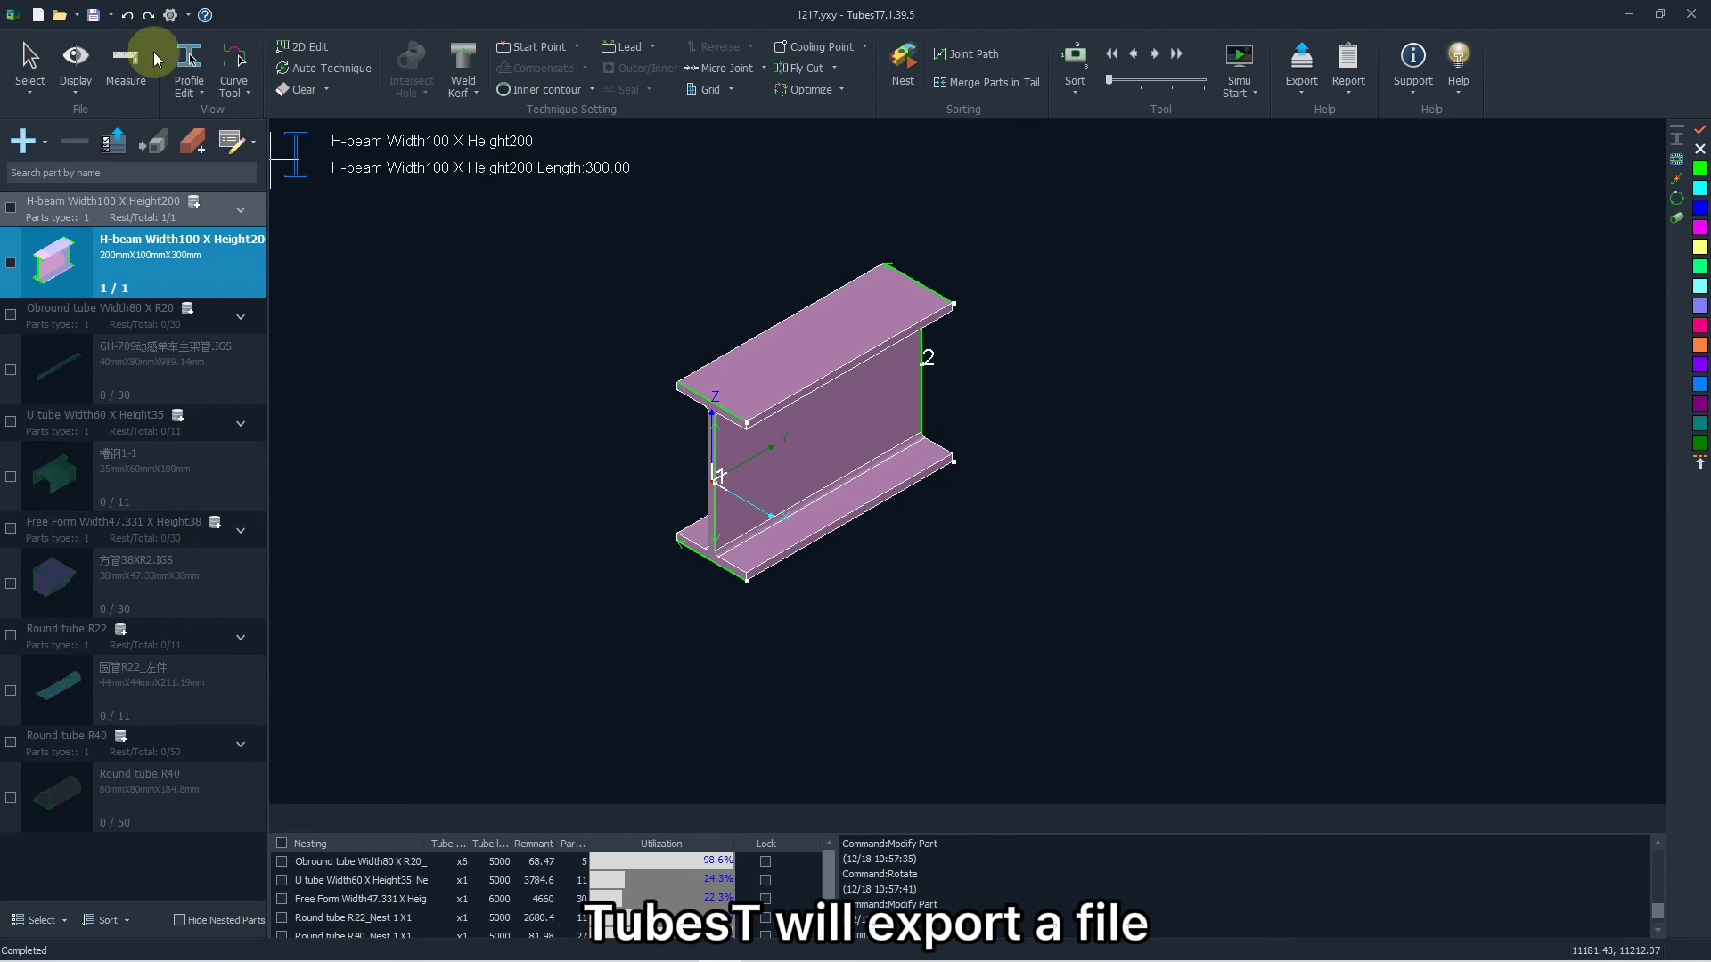
left_click(110, 16)
left_click(119, 38)
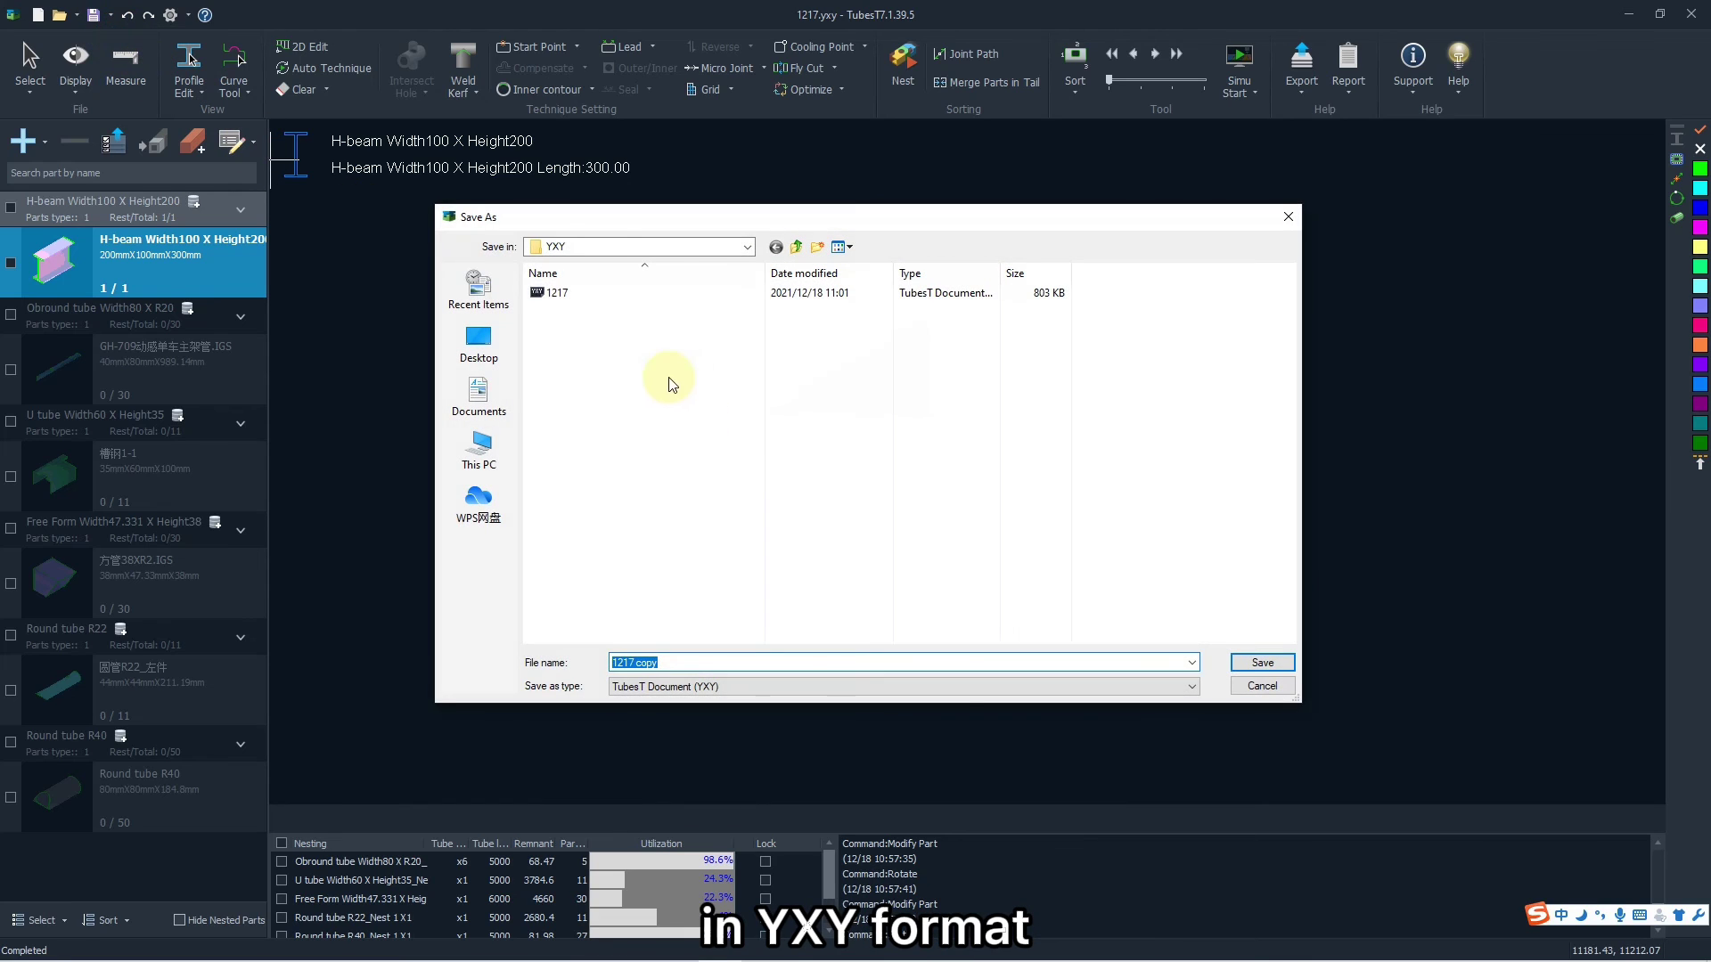
left_click(592, 314)
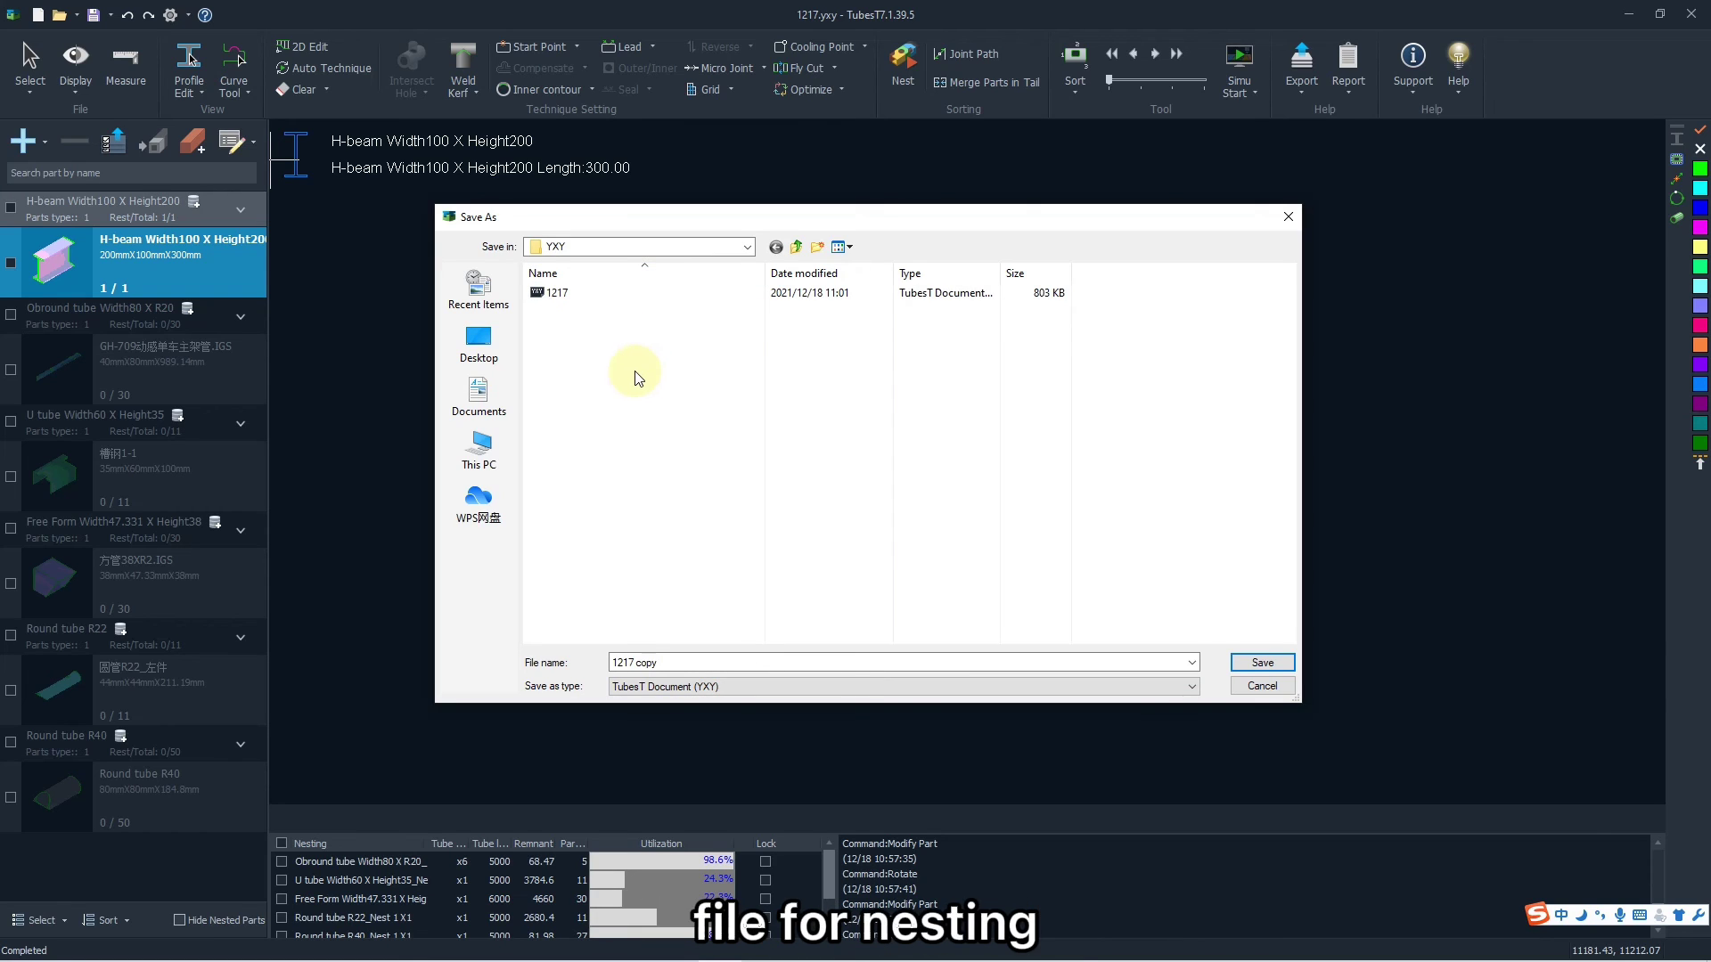
left_click(1241, 670)
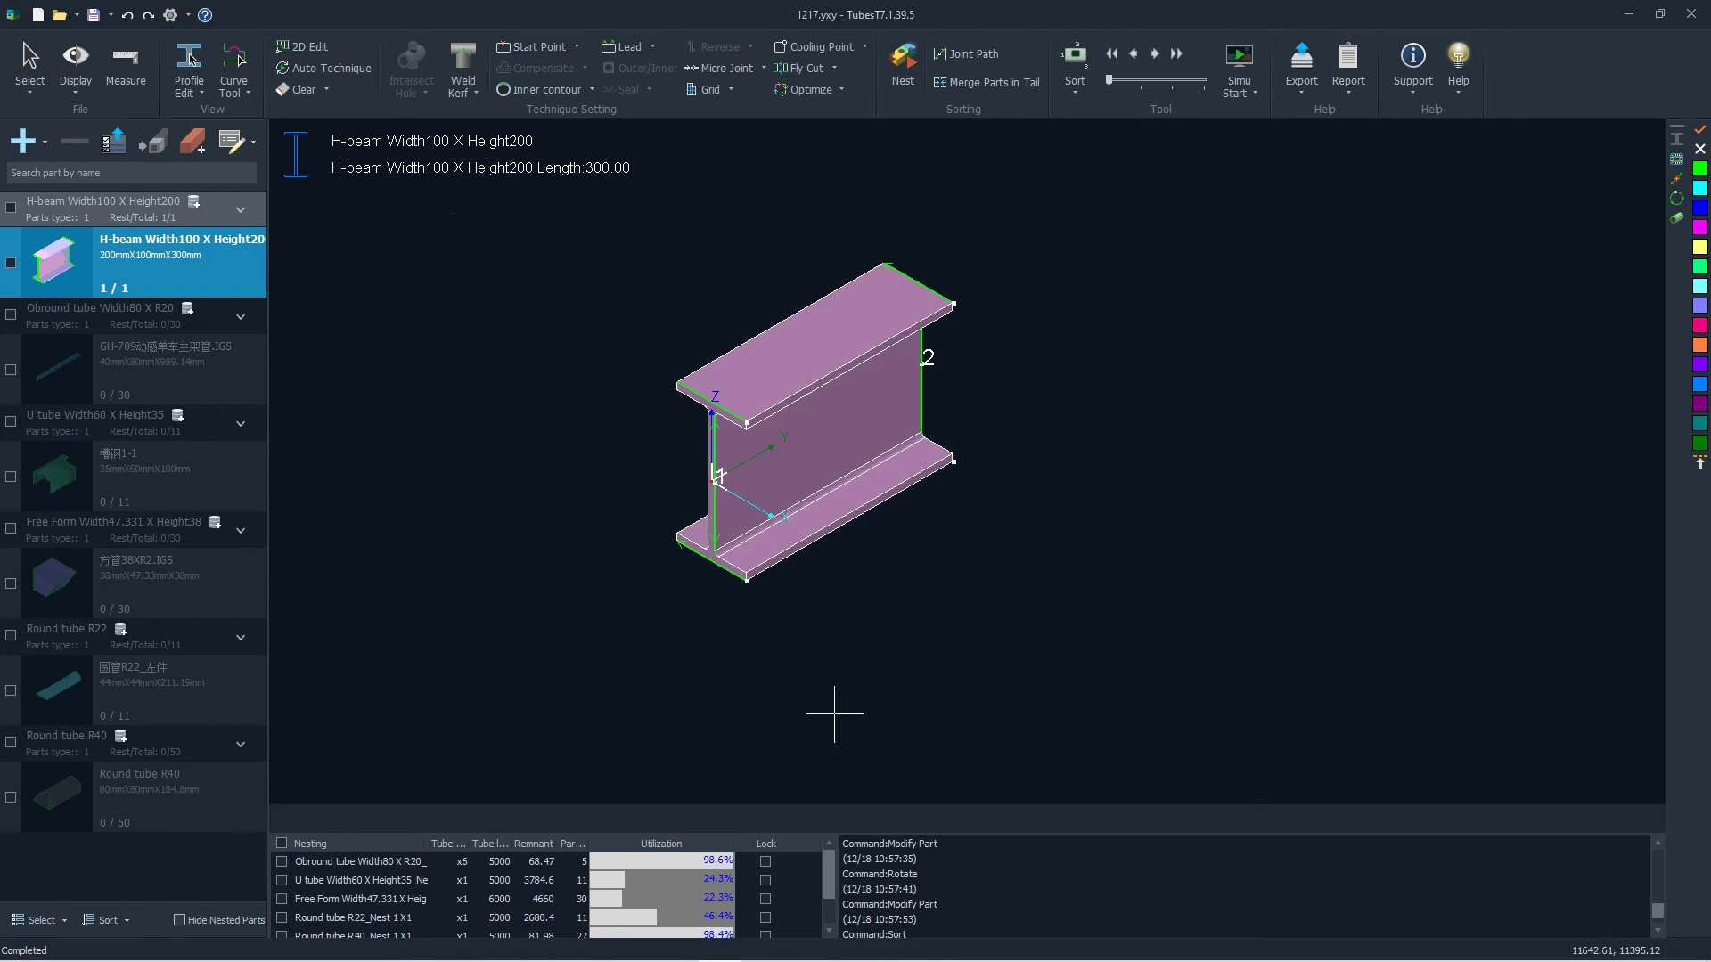
Step: Export all nestings from the results list in .zx format to the ZX folder inside the TubesT folder
left_click(472, 861)
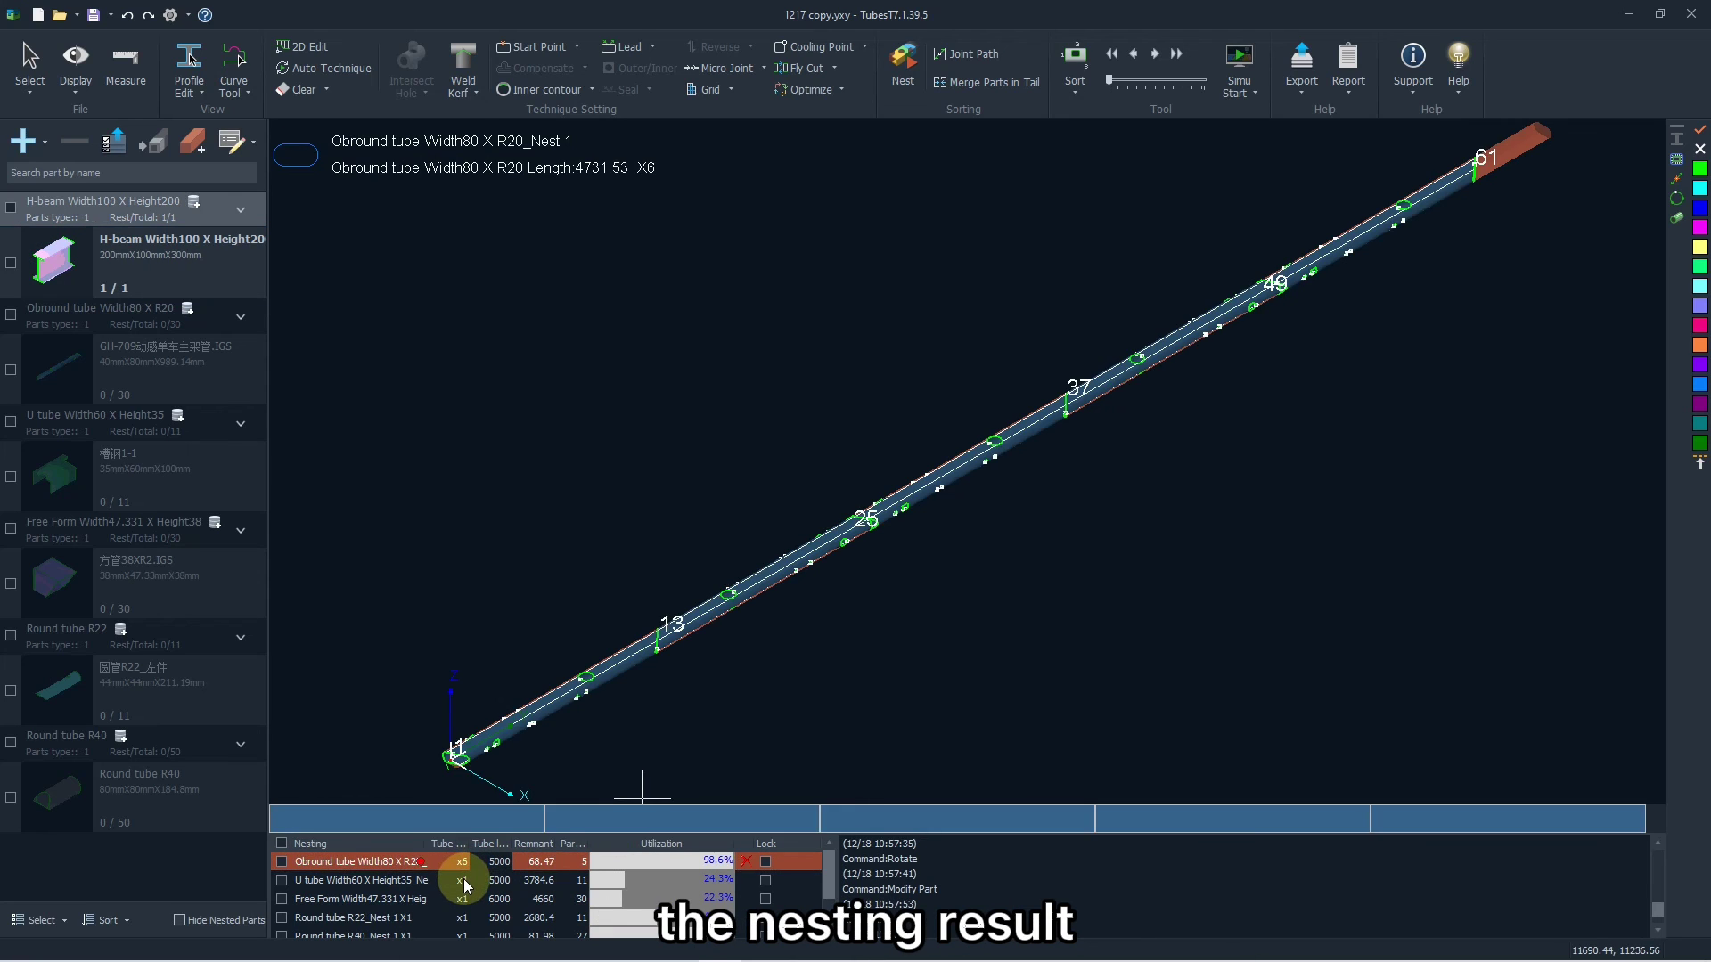
left_click(460, 879)
left_click(451, 862)
right_click(452, 861)
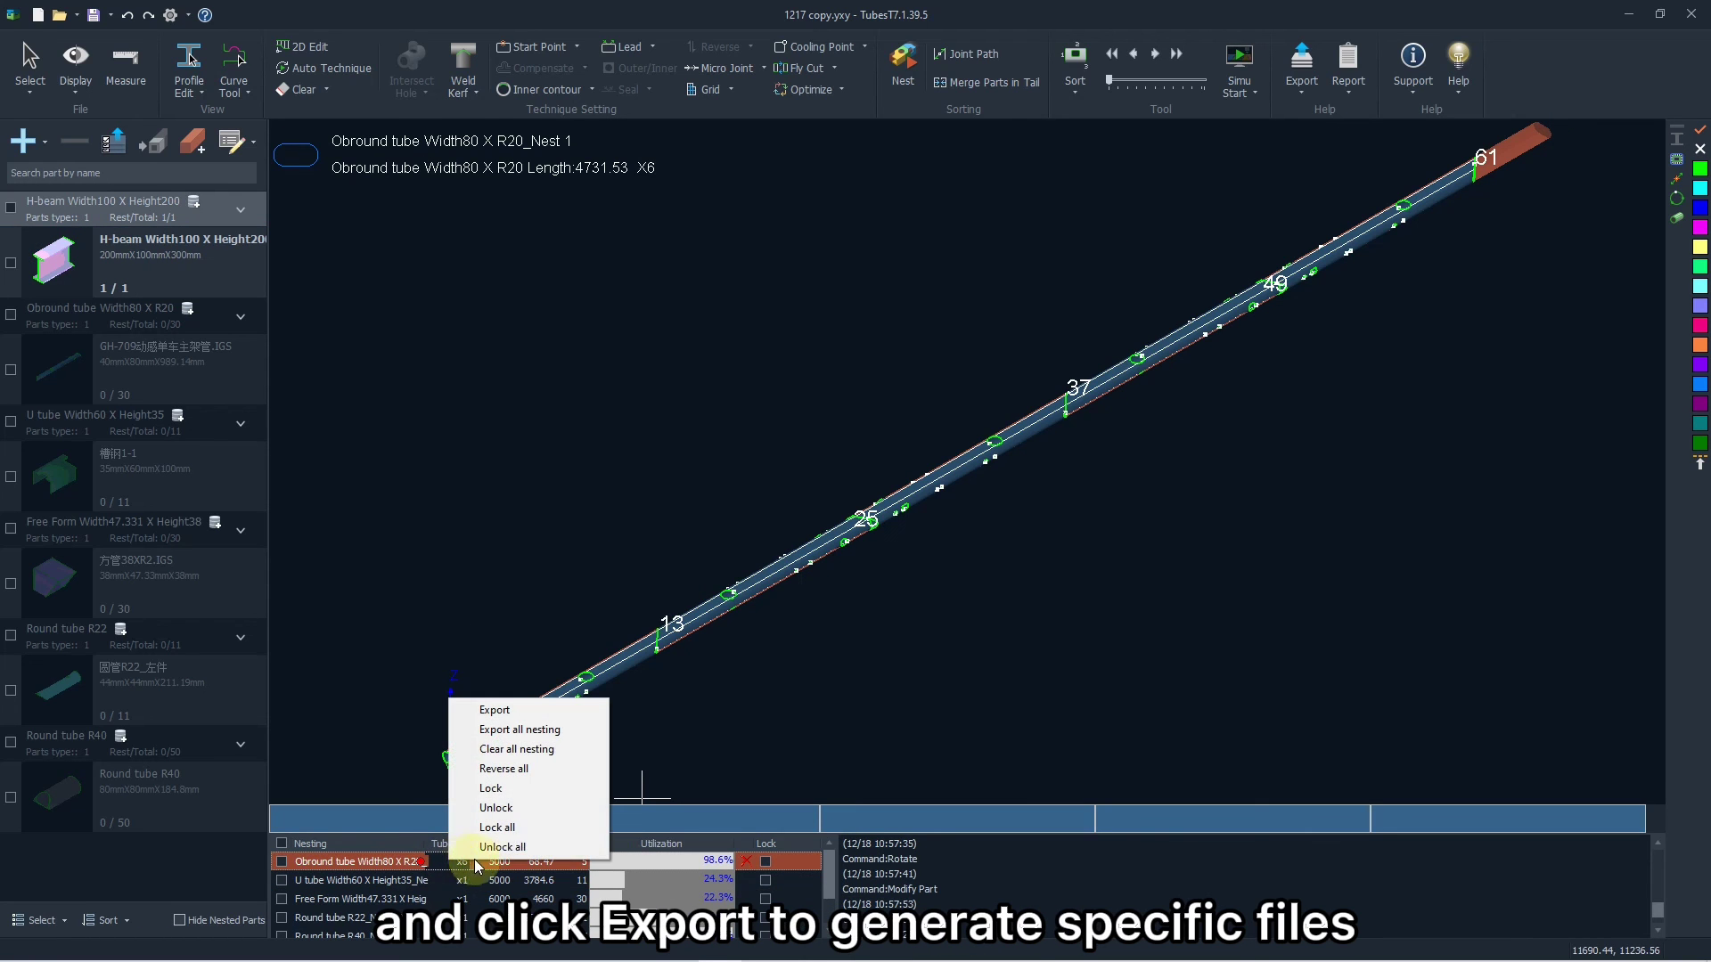
left_click(526, 730)
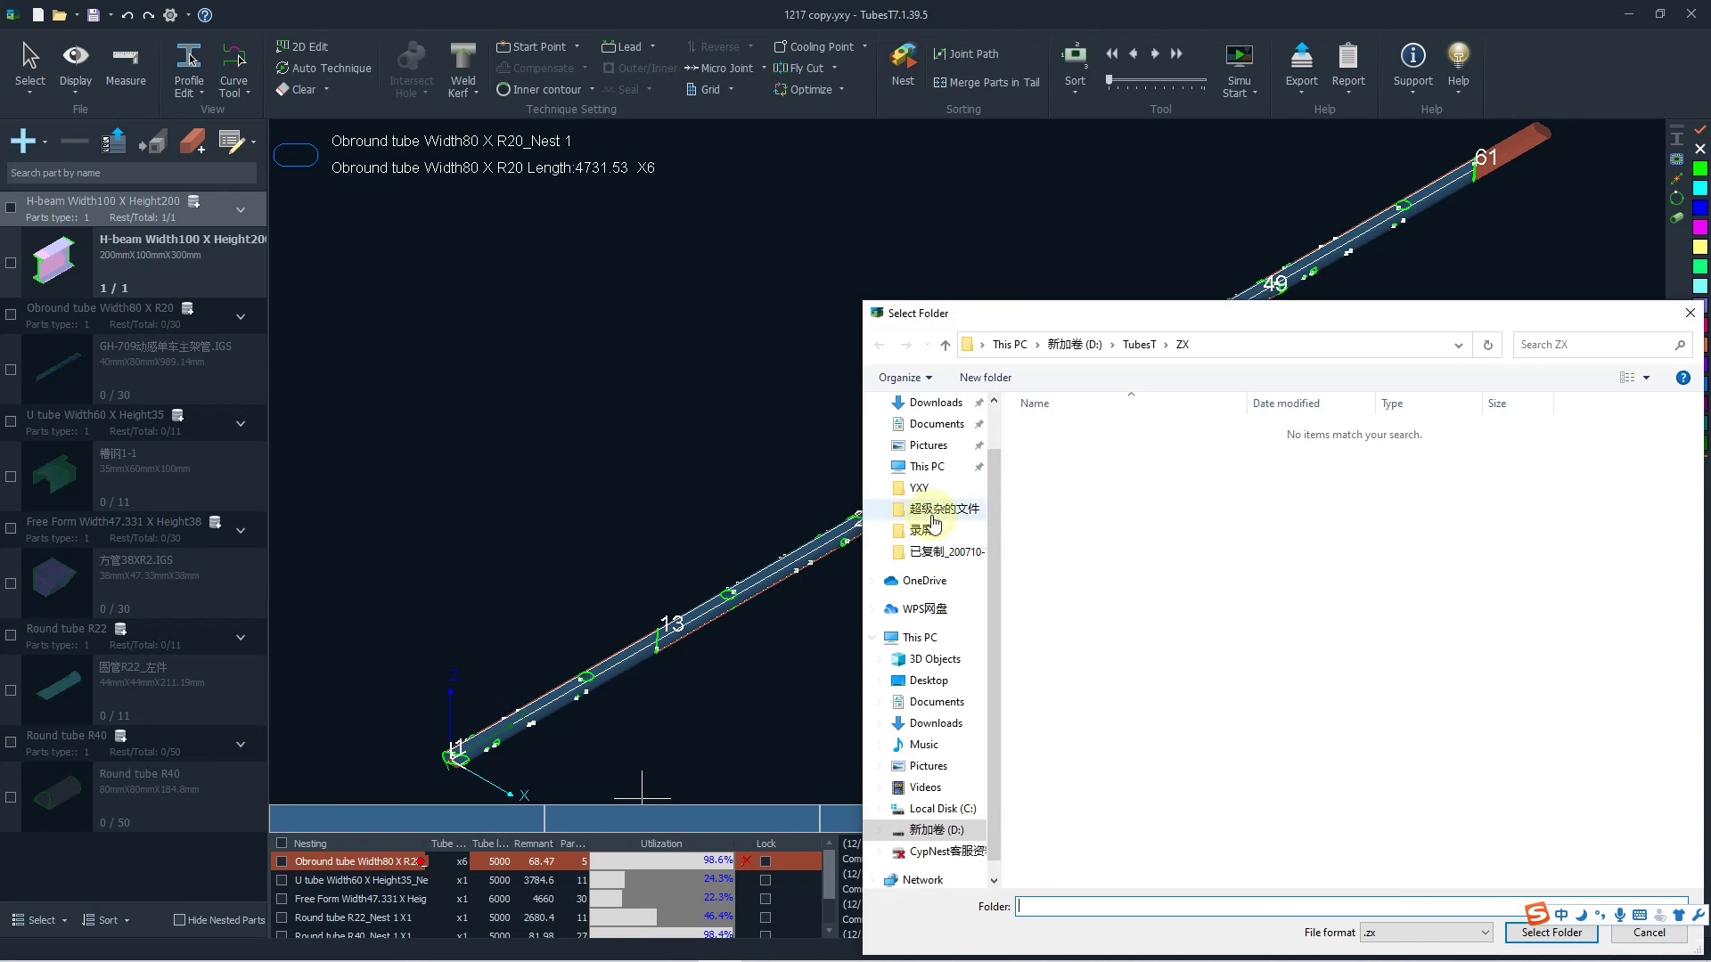
left_click_drag(1185, 317, 762, 192)
left_click(727, 221)
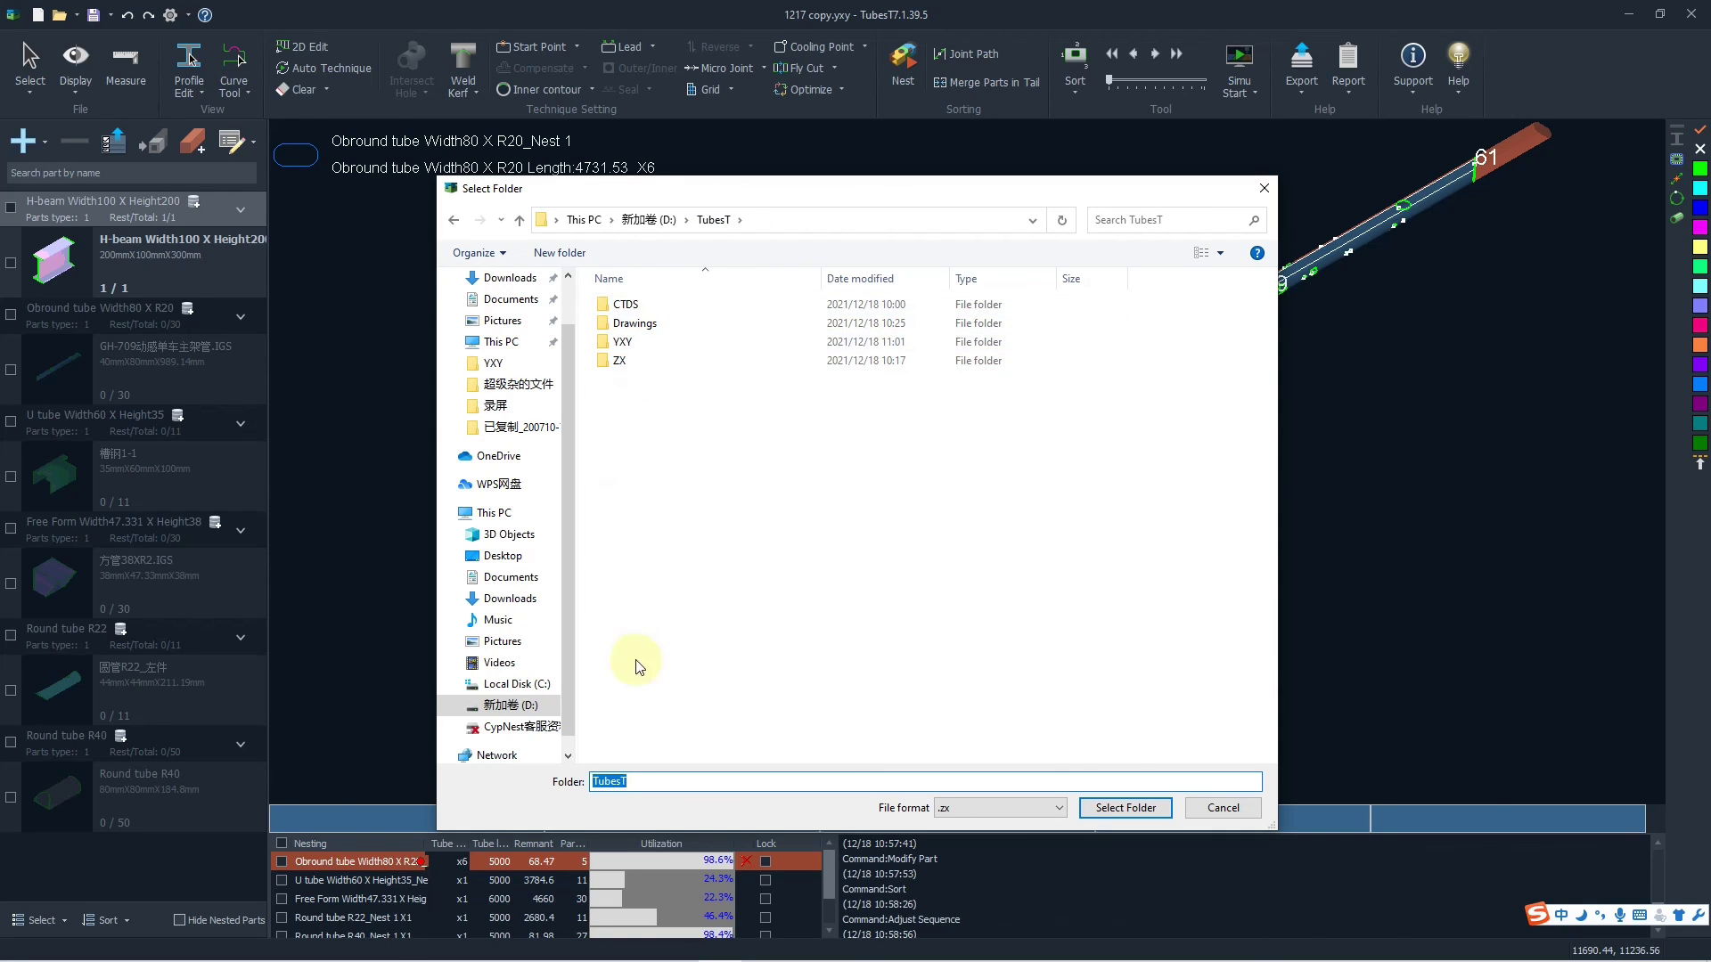
left_click(953, 808)
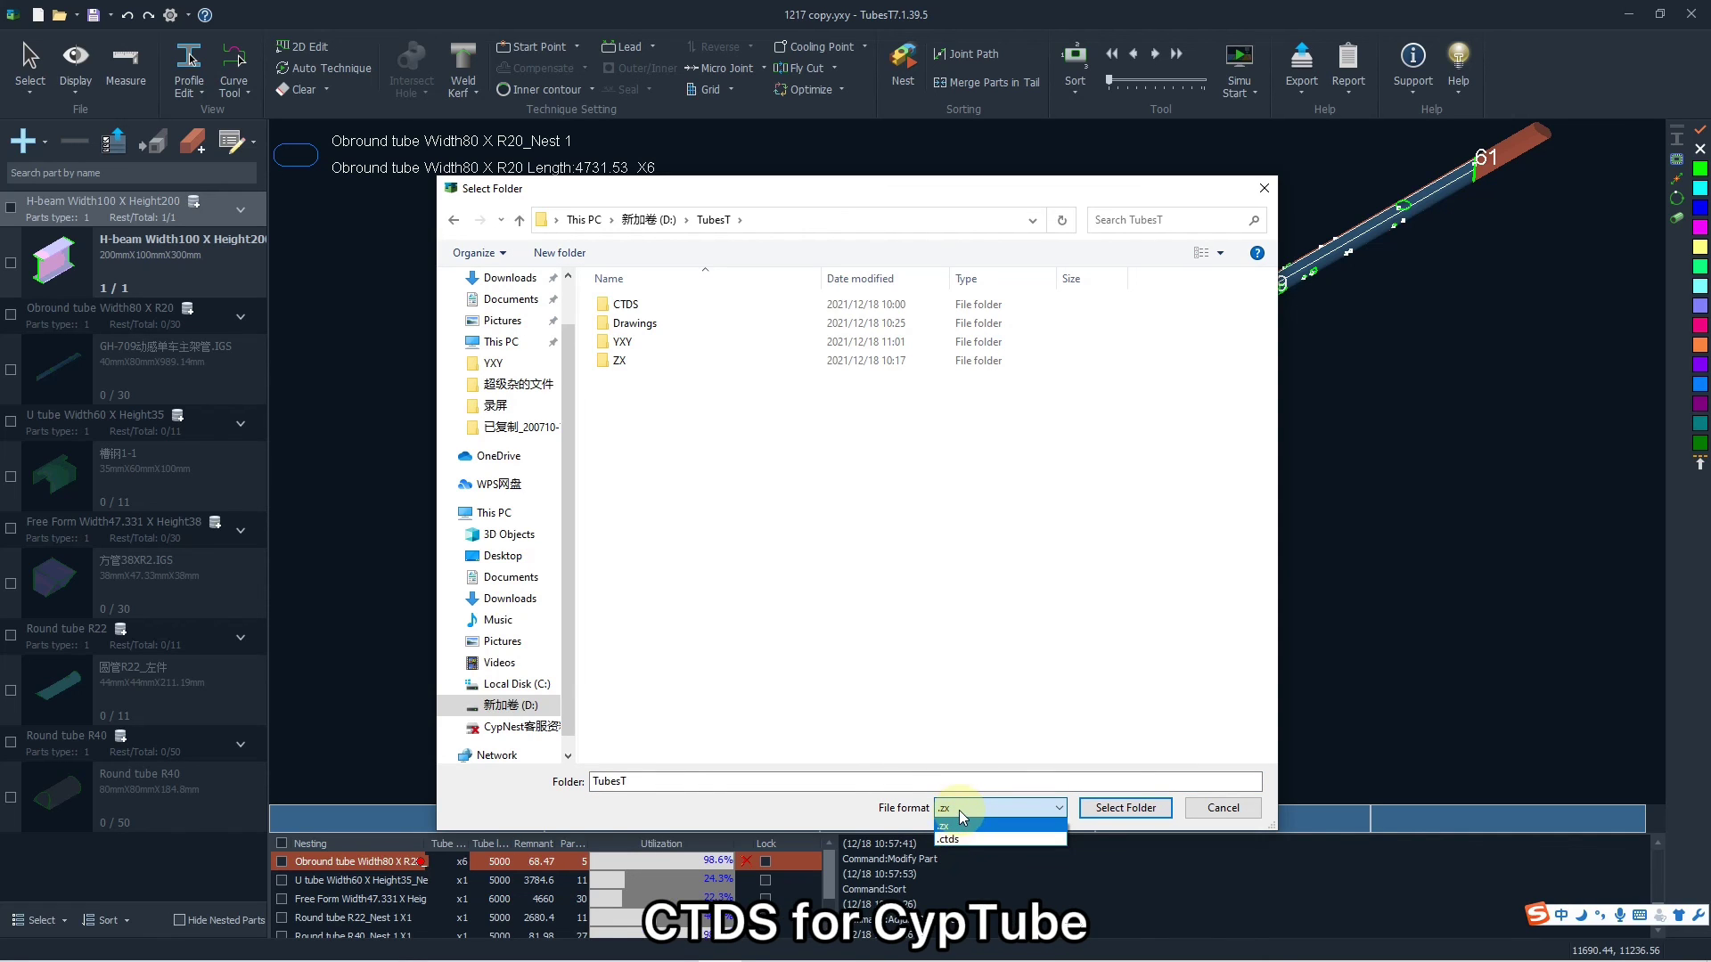
left_click(960, 814)
double_click(655, 361)
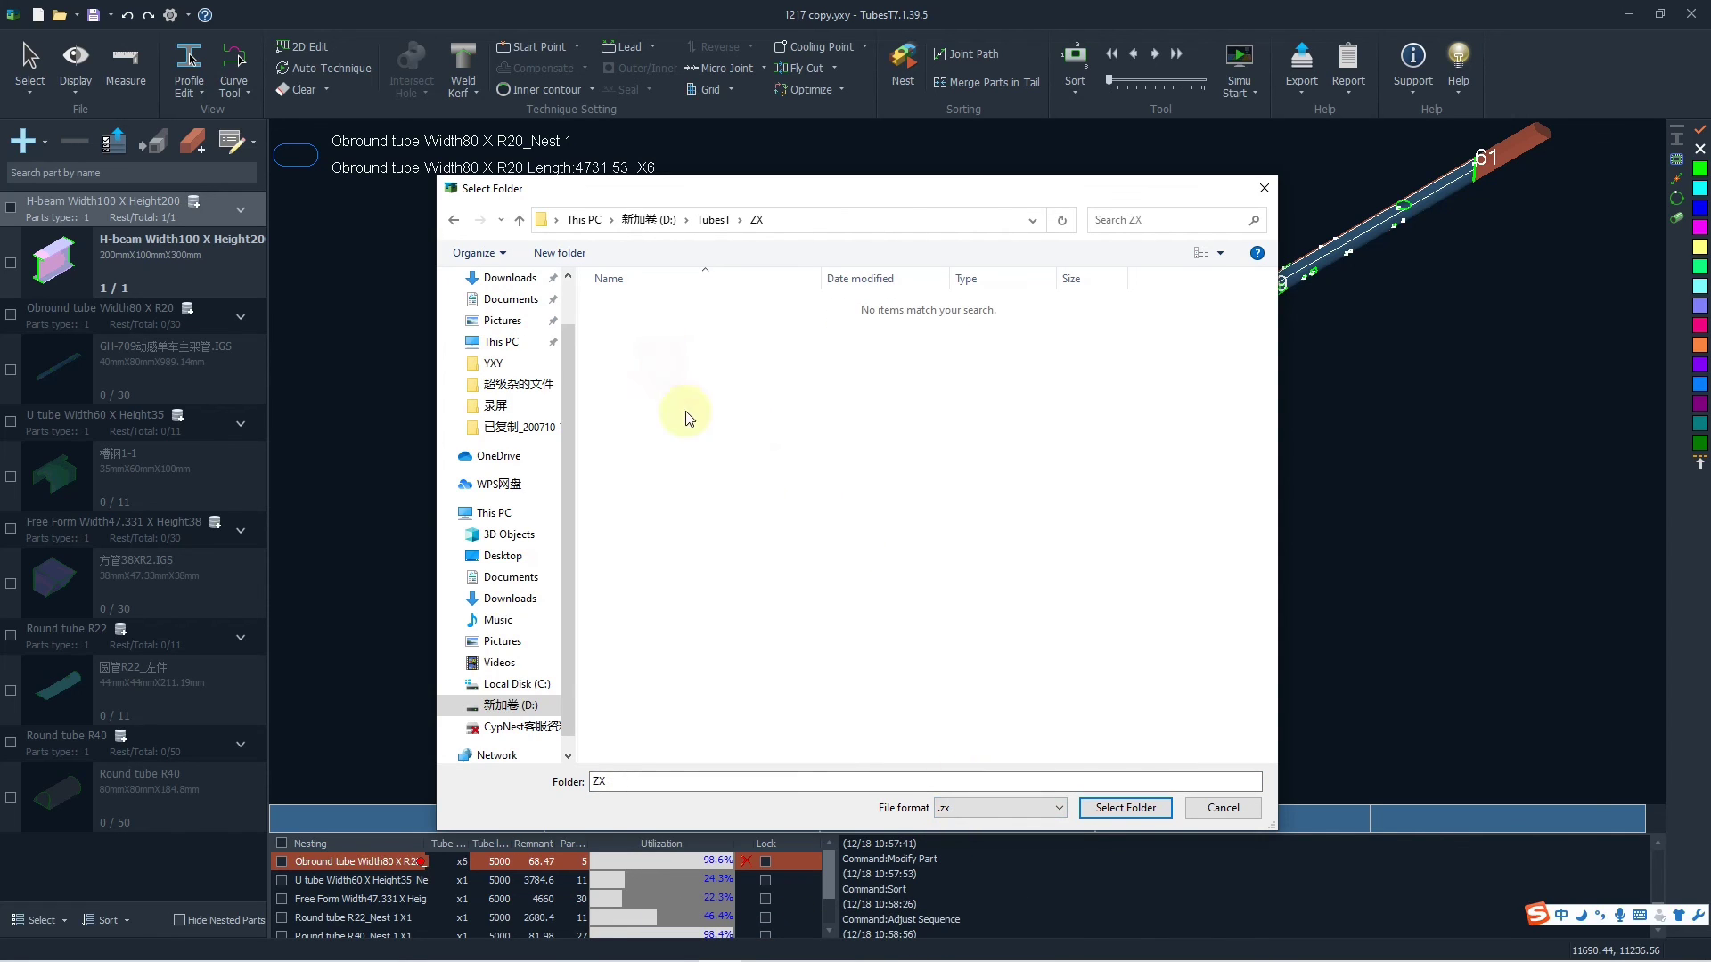
left_click(1105, 807)
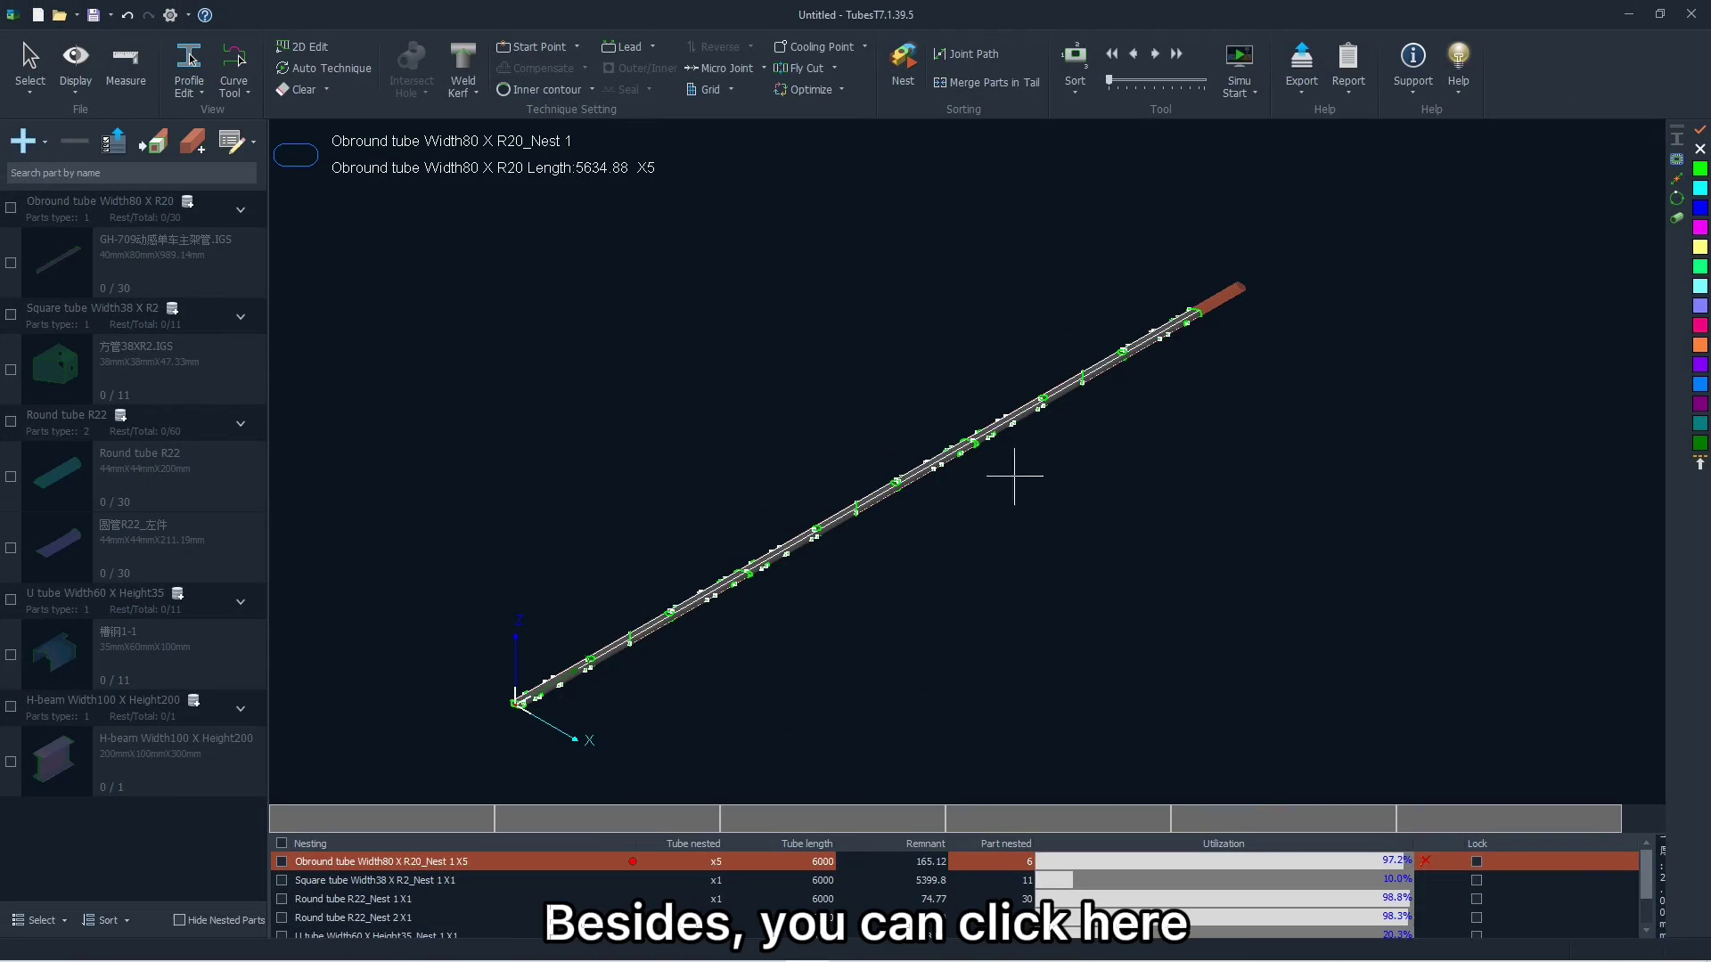
Step: Export a production task package of type Task, named "Obround tube Width80 X R20_Nest 1", to the Task folder
left_click(1284, 86)
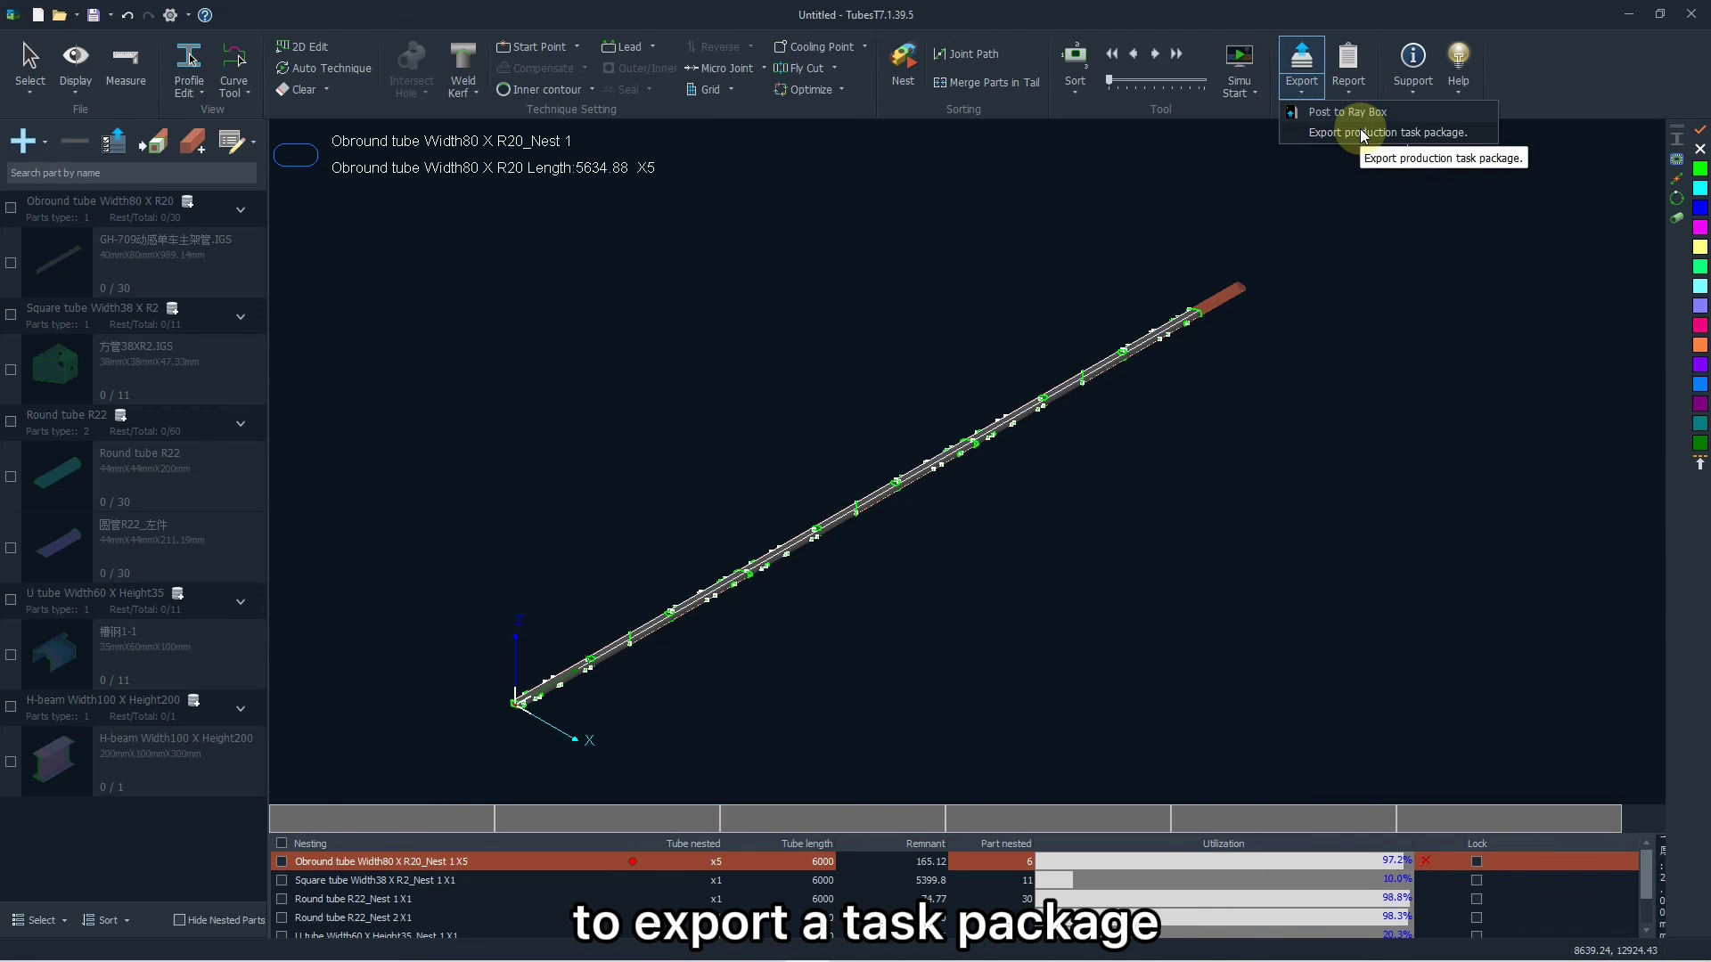
left_click(1332, 132)
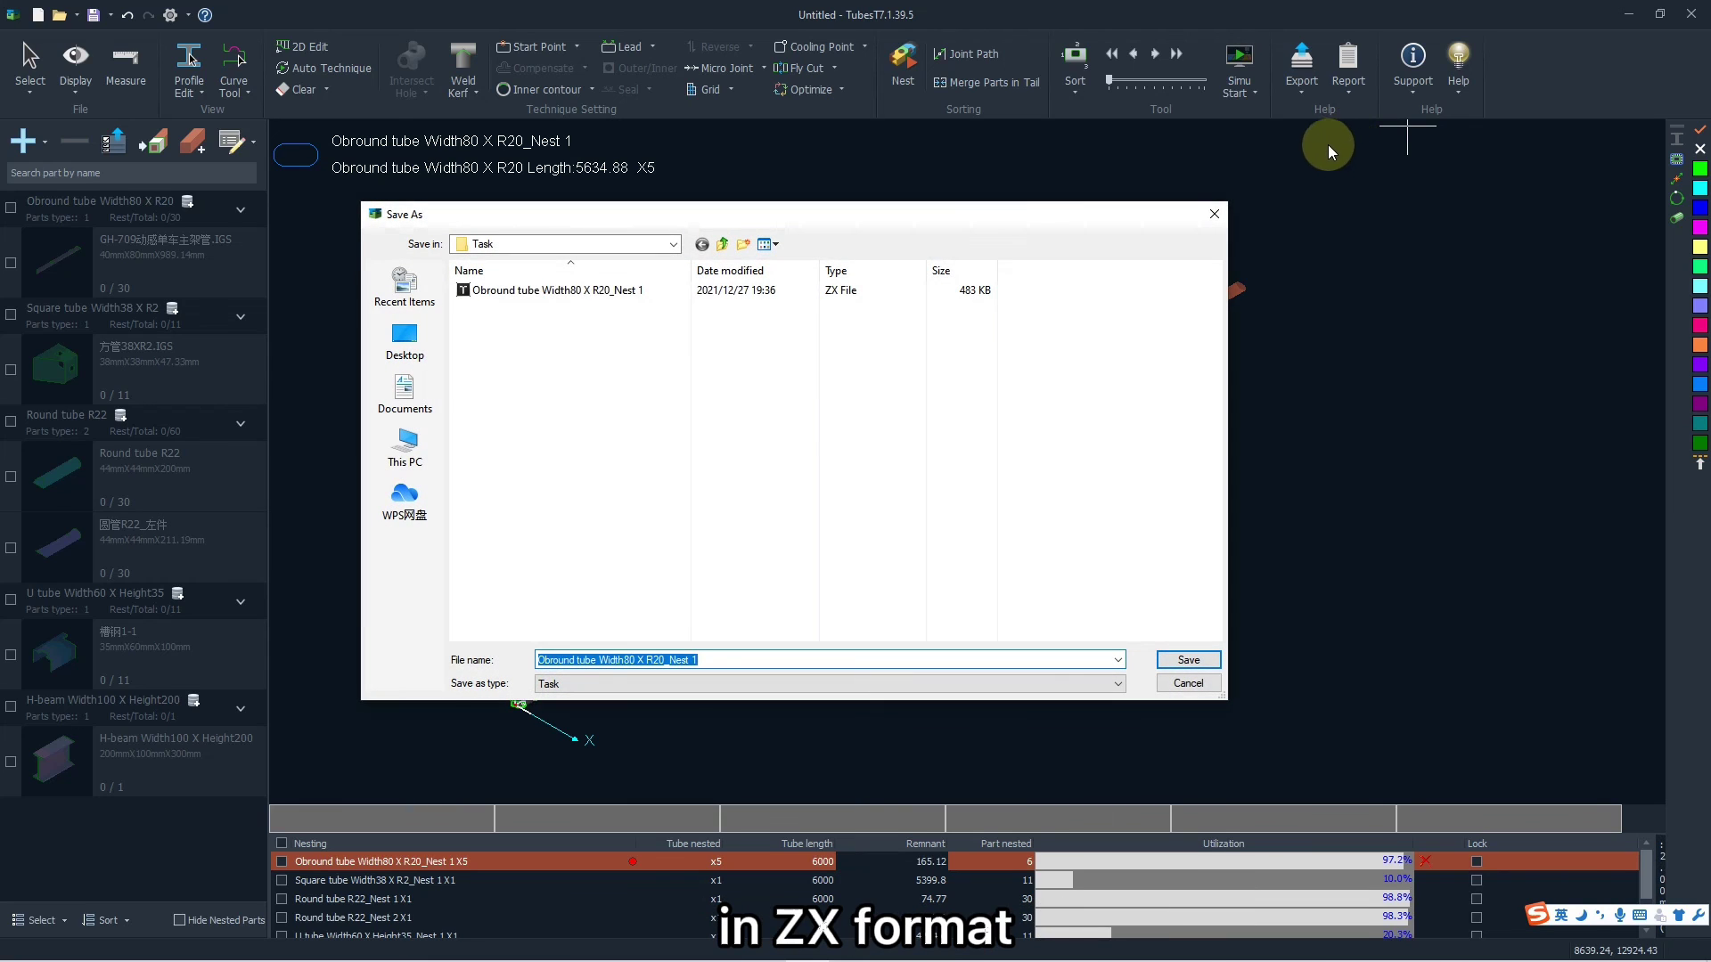
left_click(636, 543)
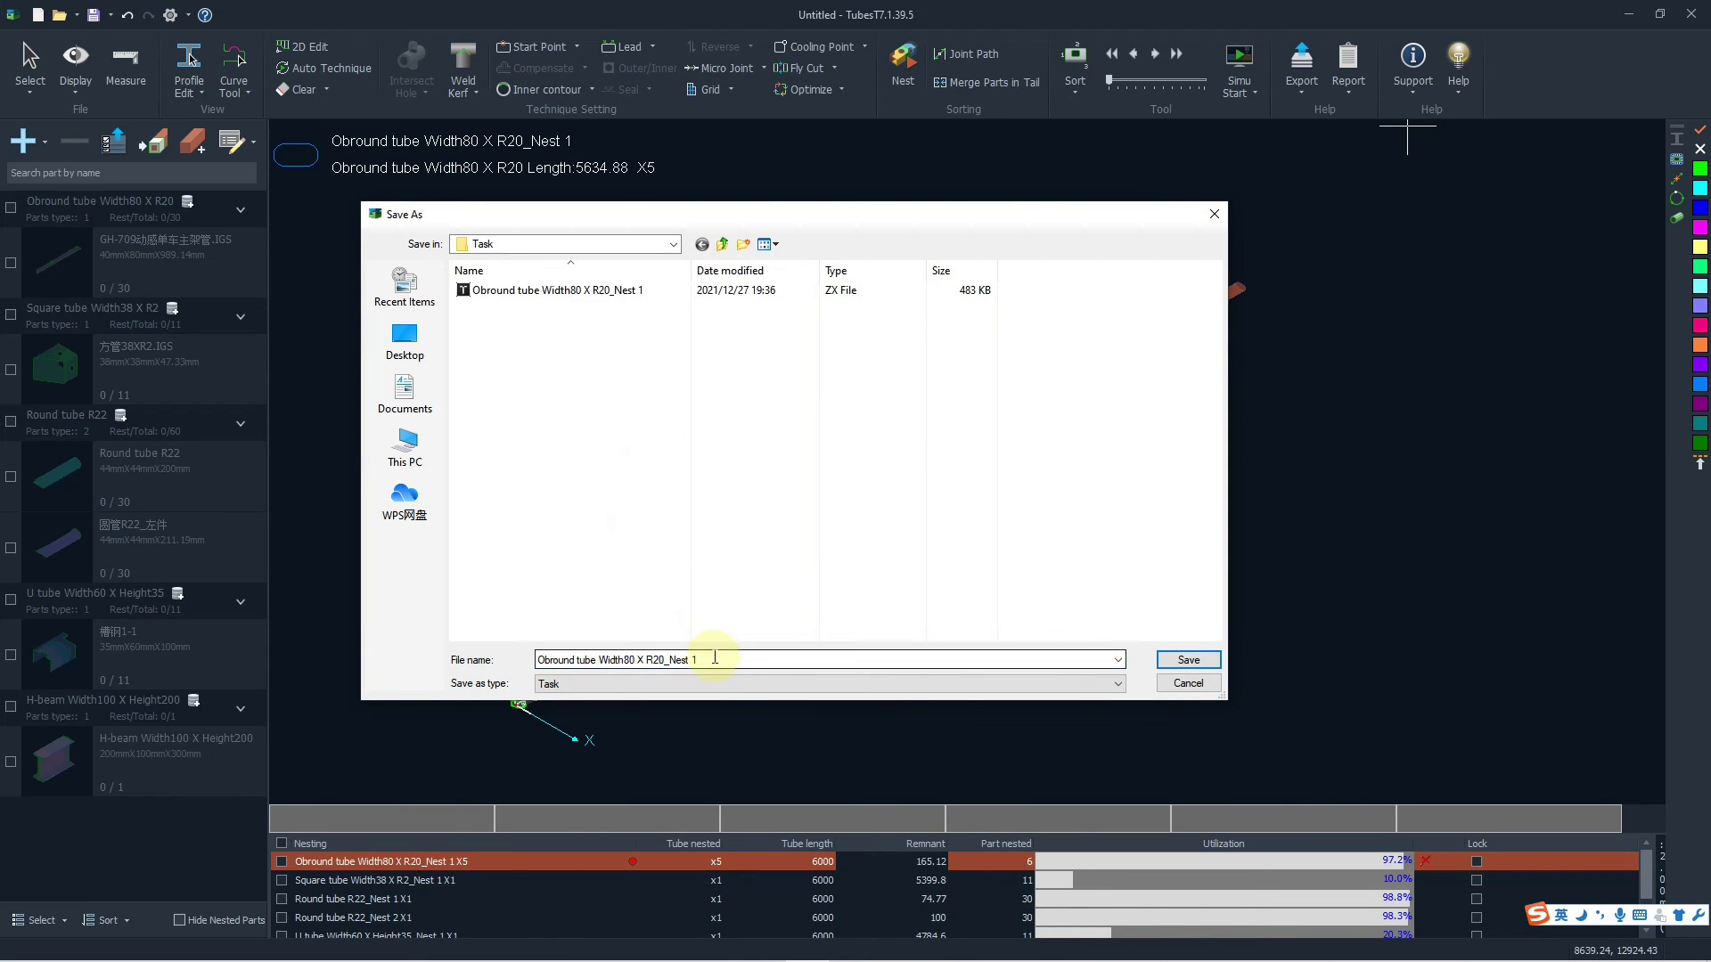
left_click(715, 657)
left_click(738, 658)
left_click(714, 682)
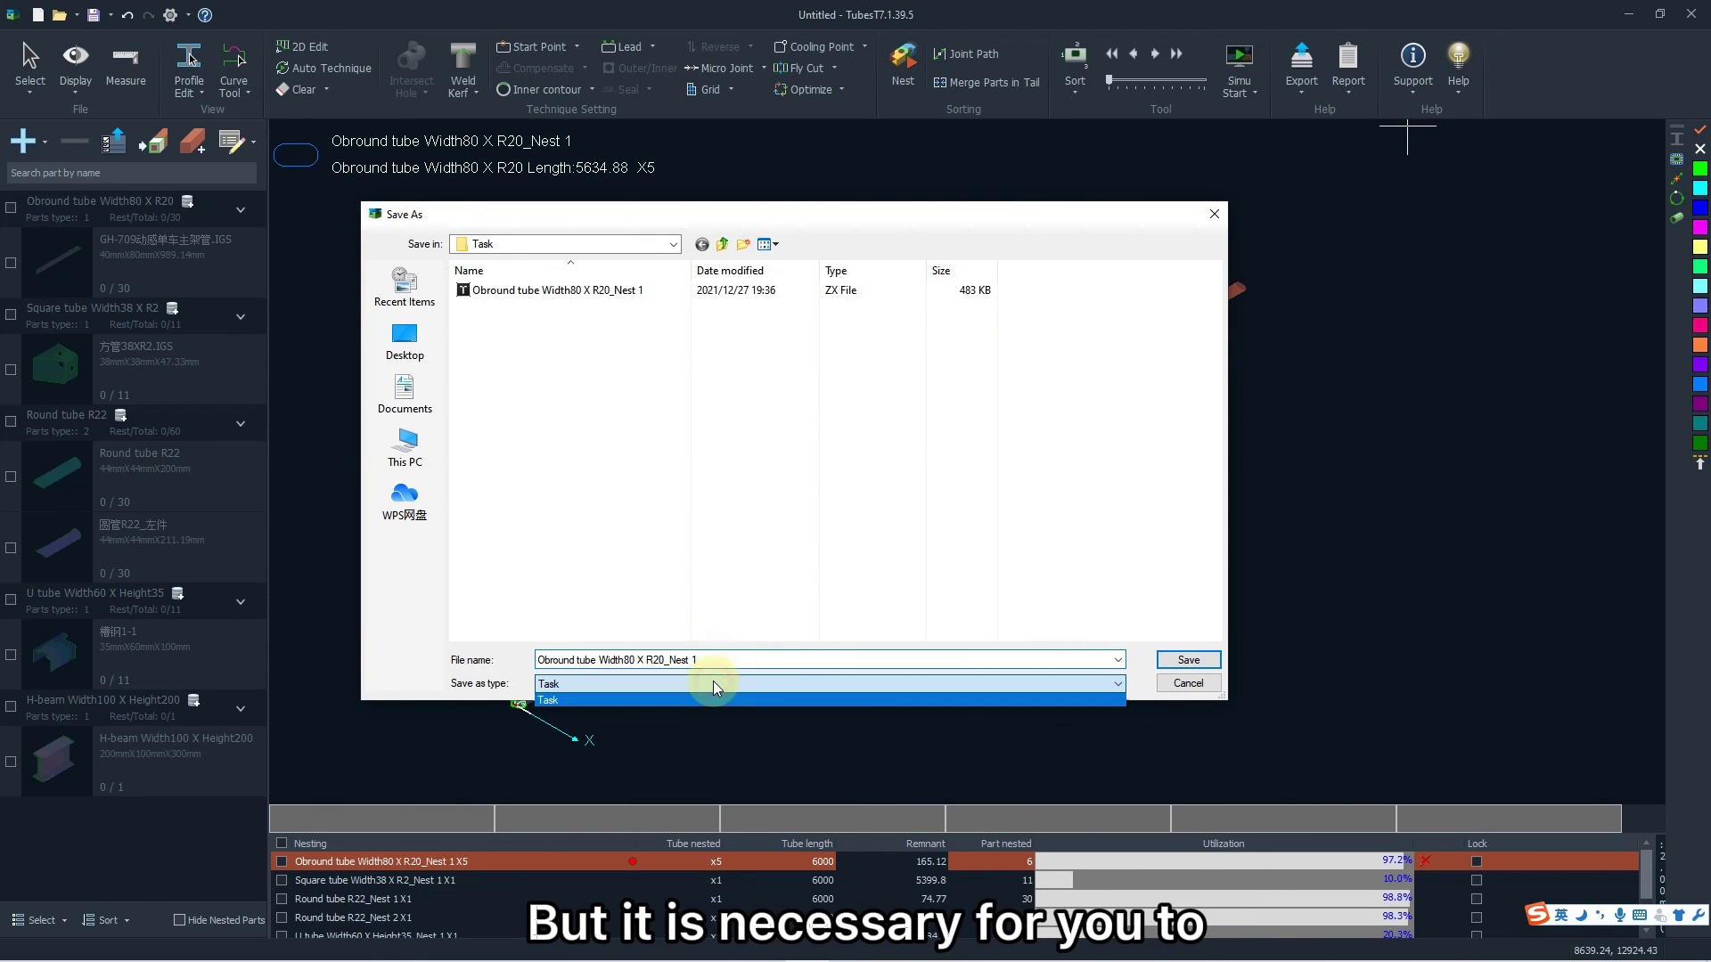
left_click(751, 659)
left_click(762, 658)
left_click(823, 659)
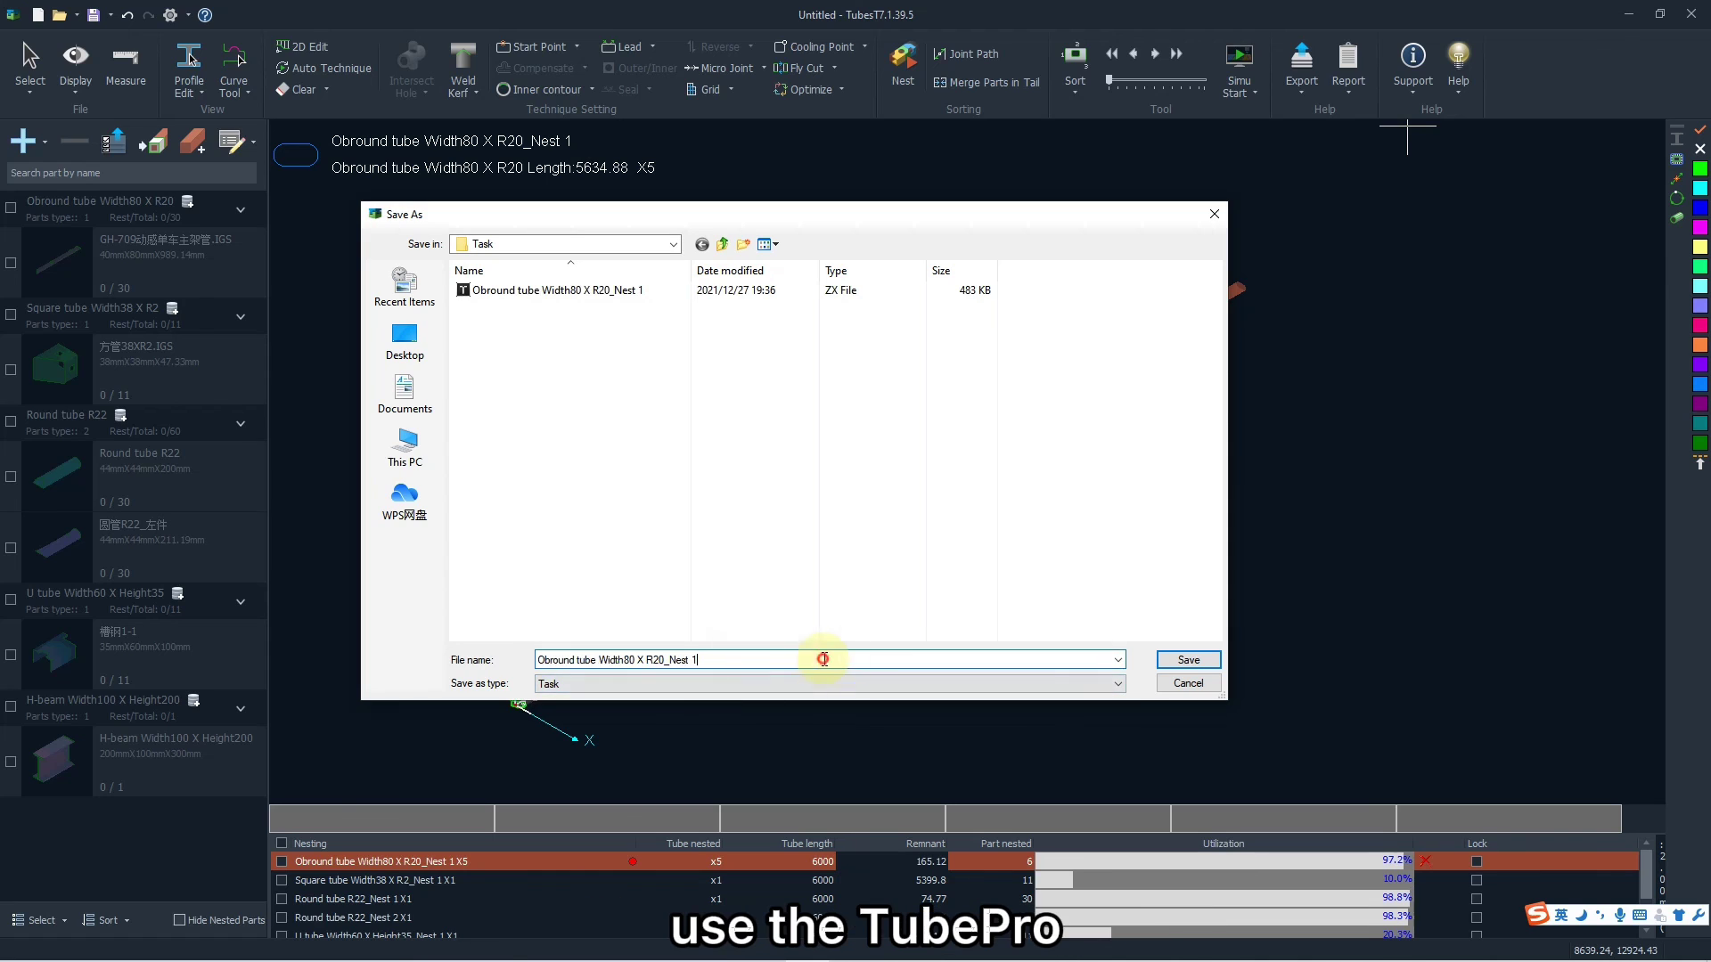
left_click(1191, 660)
left_click(922, 497)
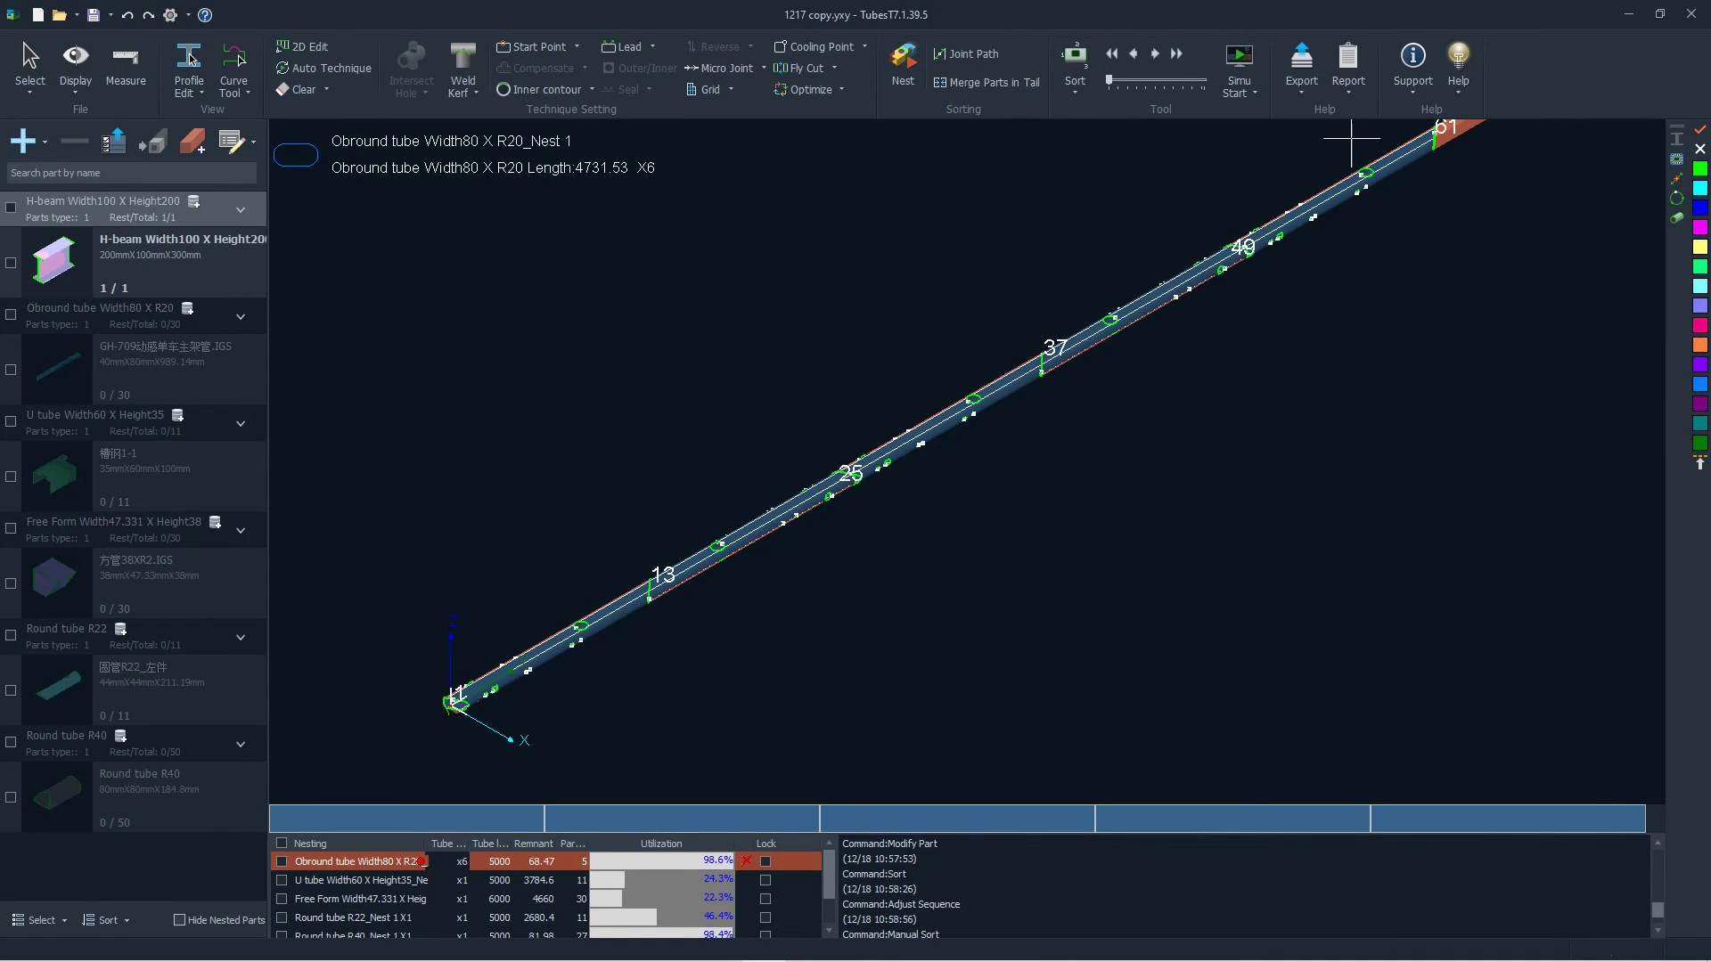
Step: Open the production time estimate for the nestings and expand its additional speed and time ratio settings
left_click(1348, 72)
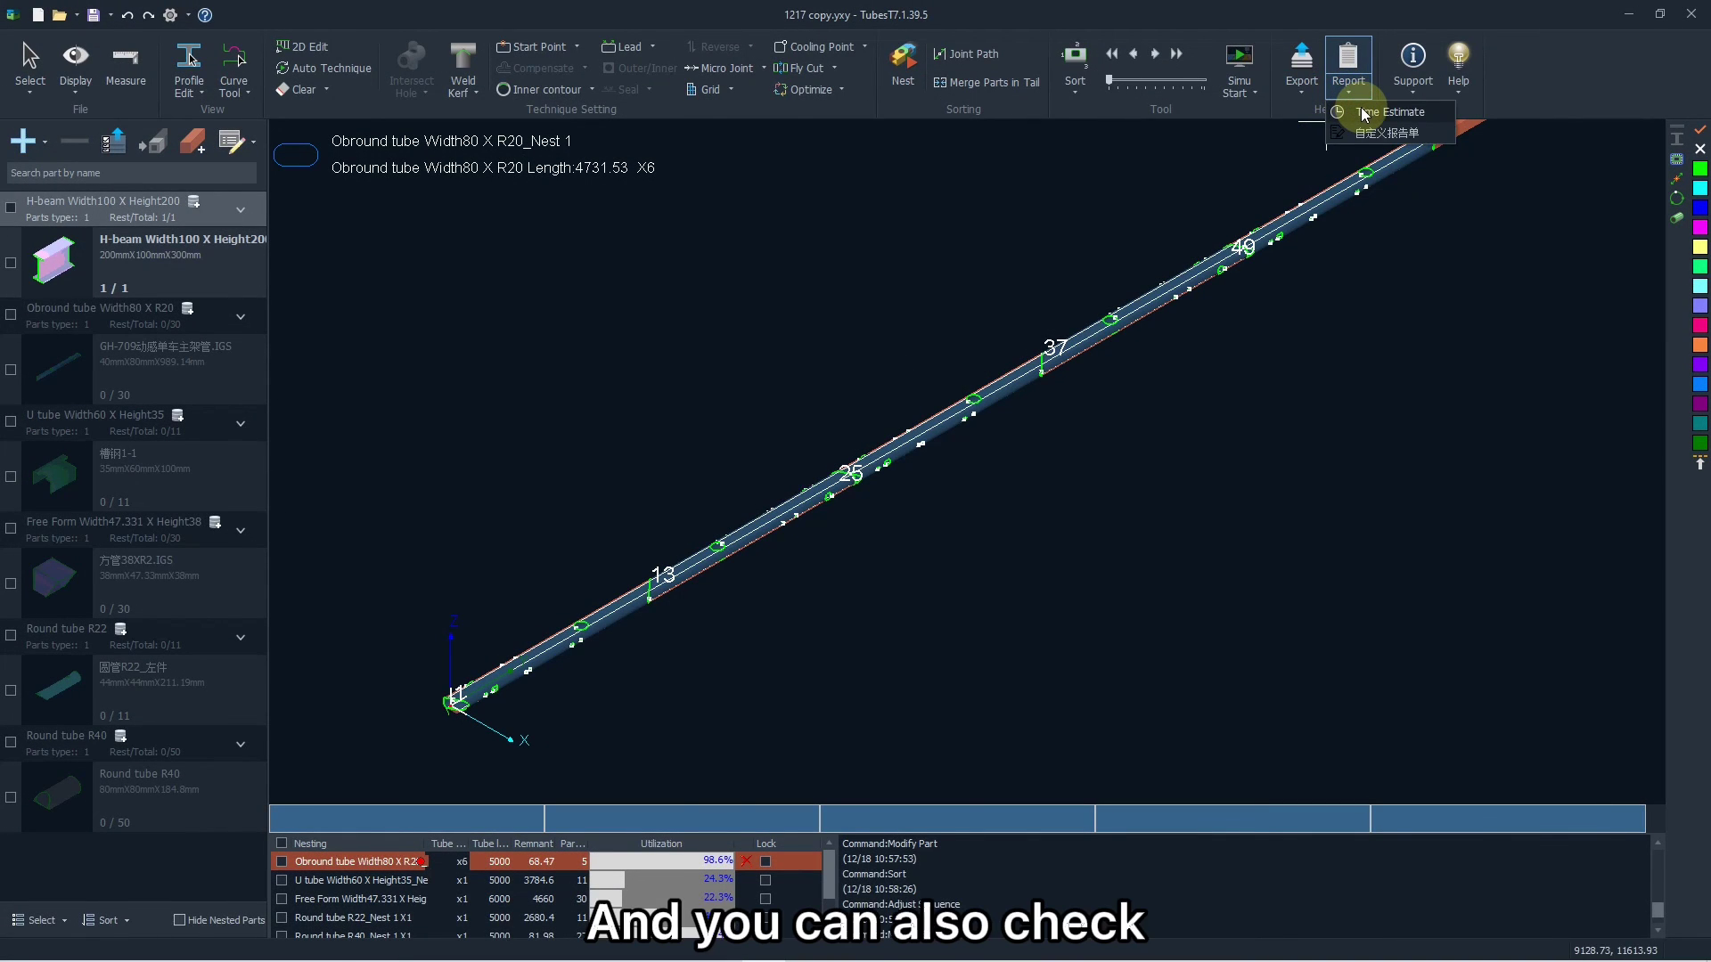
left_click(1363, 113)
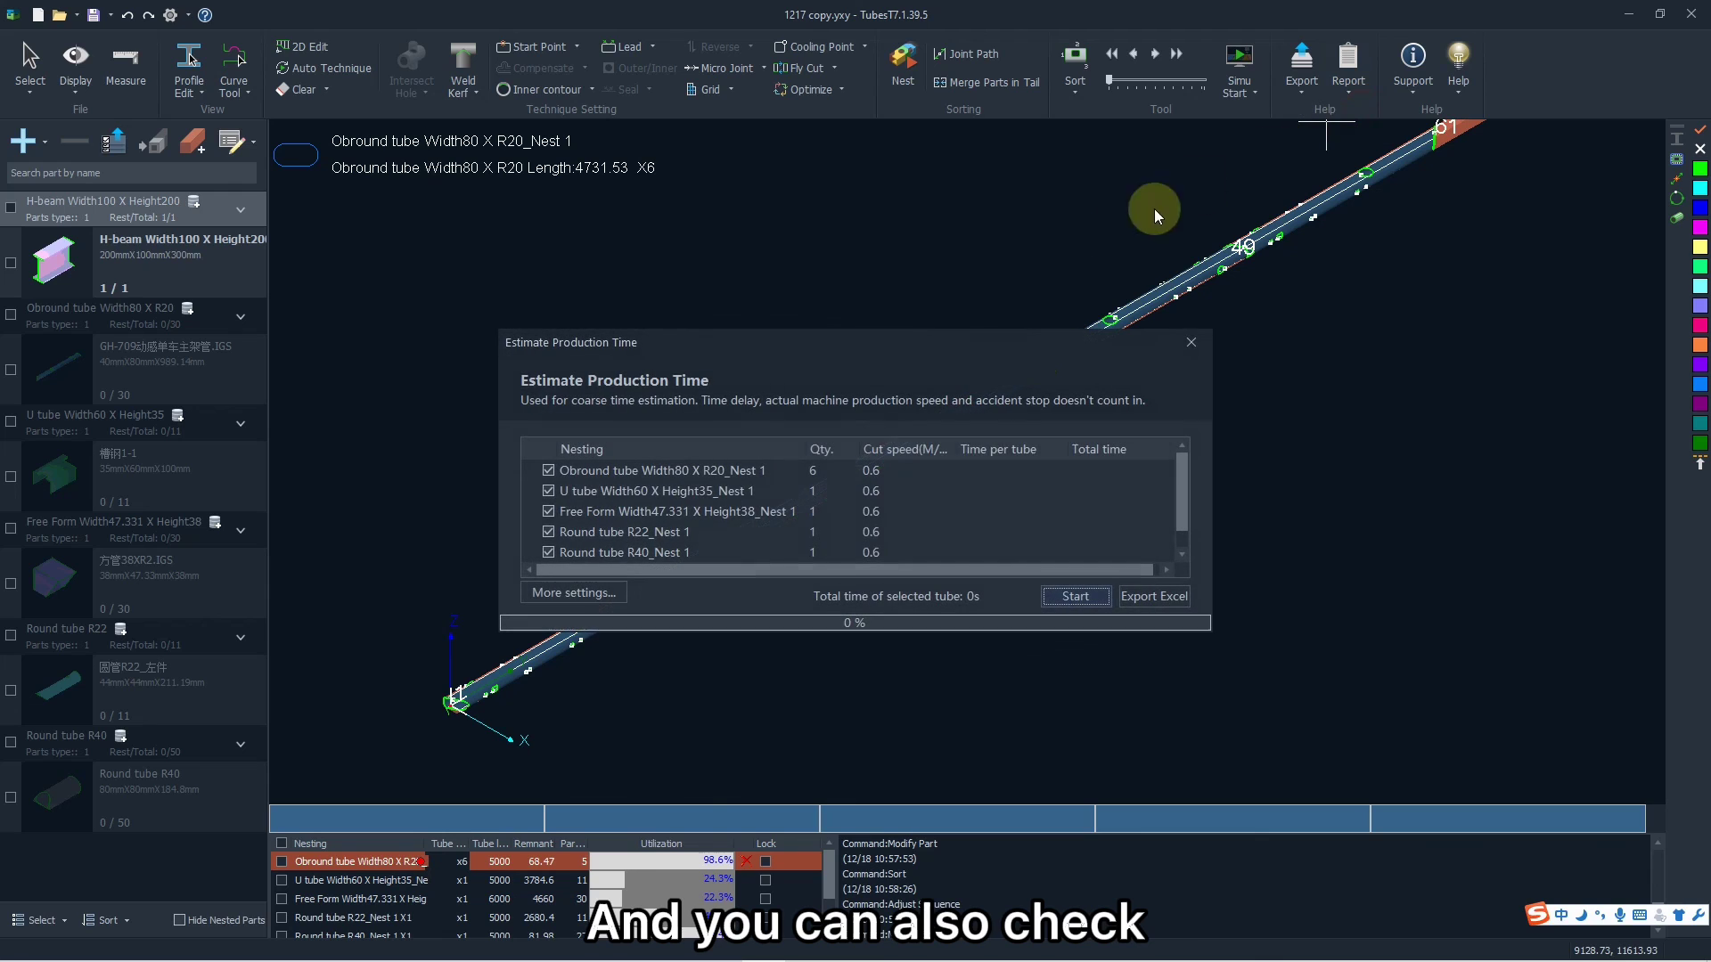
left_click(575, 592)
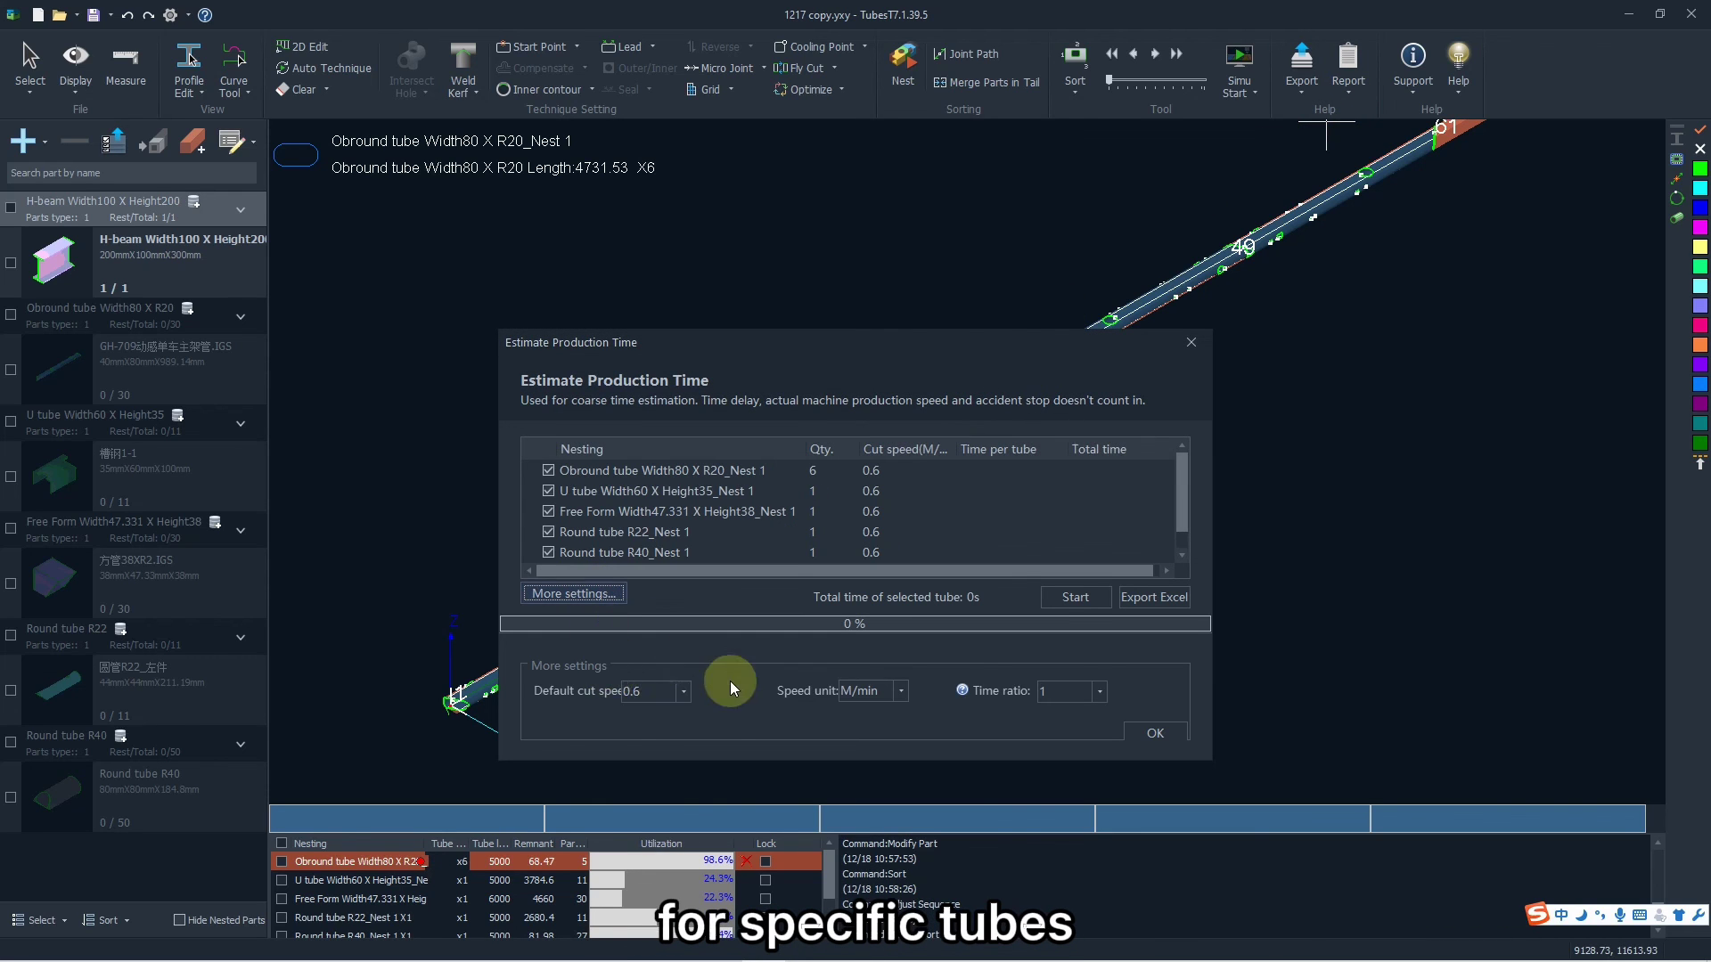